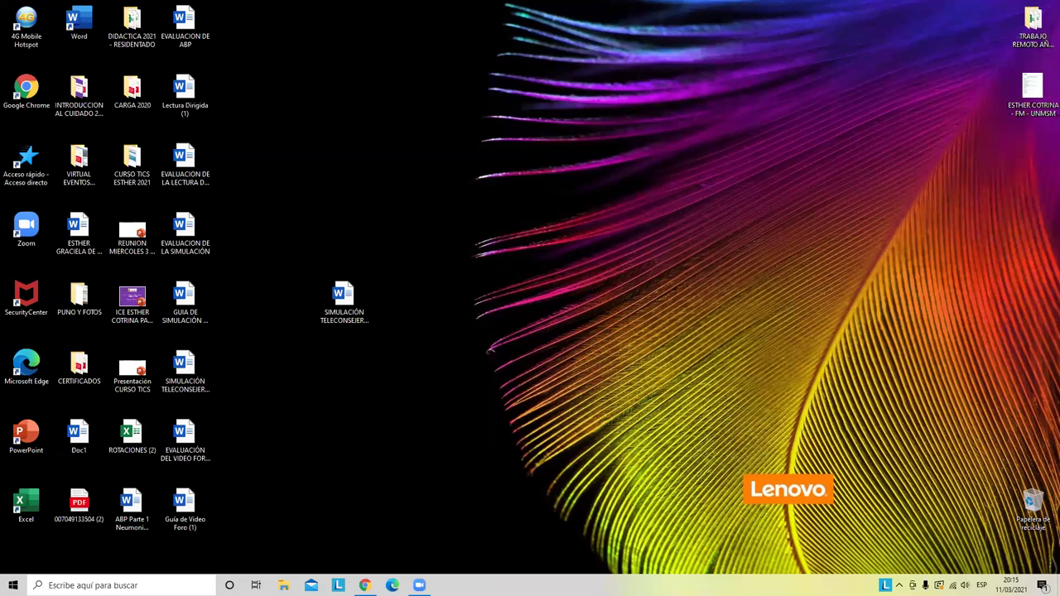
Step: Open a new Google Chrome window and maximize it
{"action": "left_click", "coordinate": [365, 585]}
{"action": "double_click", "coordinate": [25, 88]}
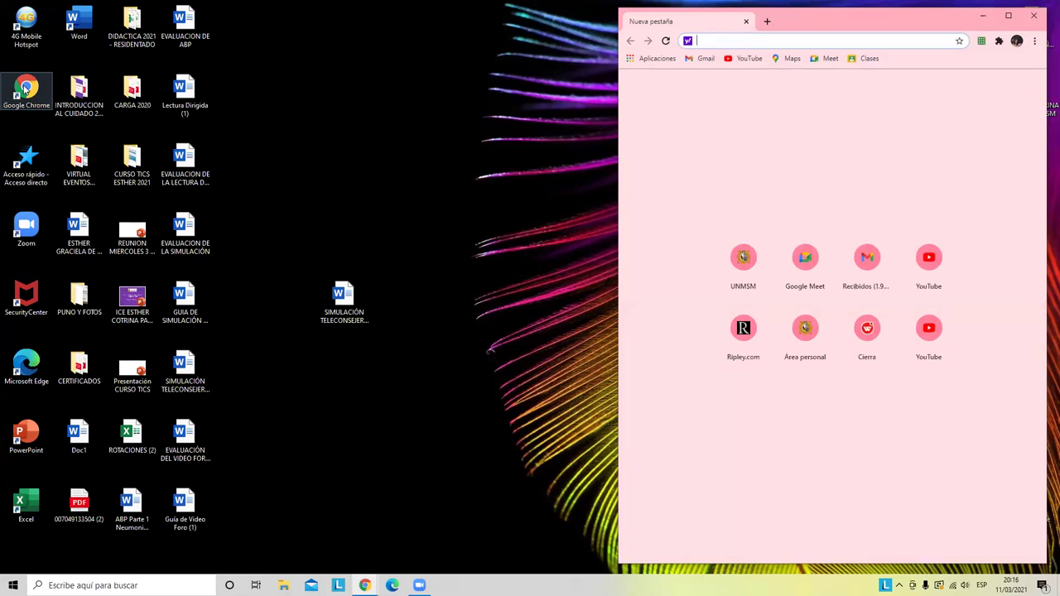
{"action": "left_click", "coordinate": [1009, 16]}
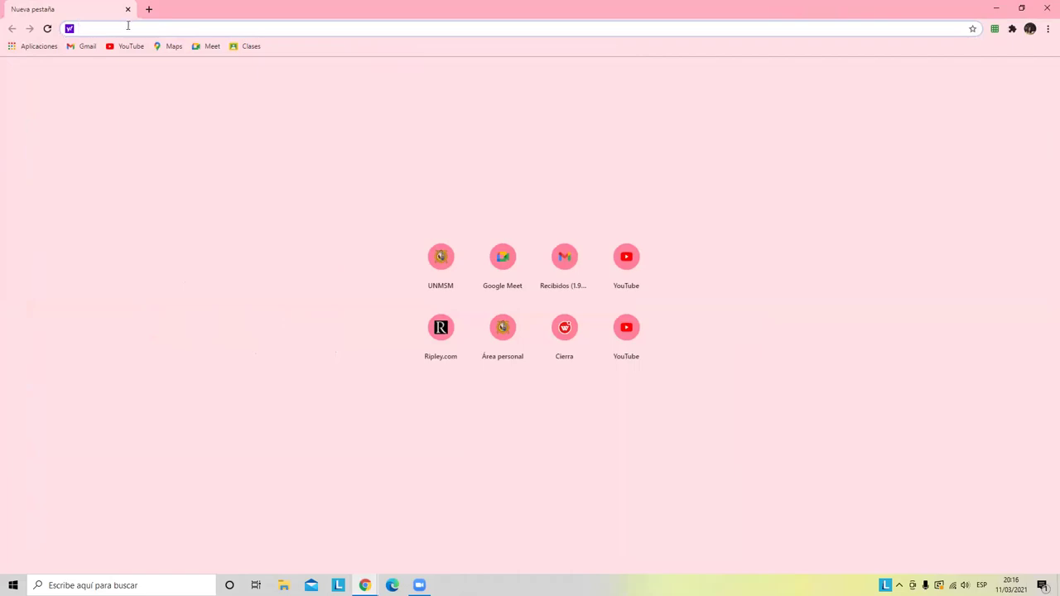
Step: Go to the genial.ly website
{"action": "type", "text": "genia"}
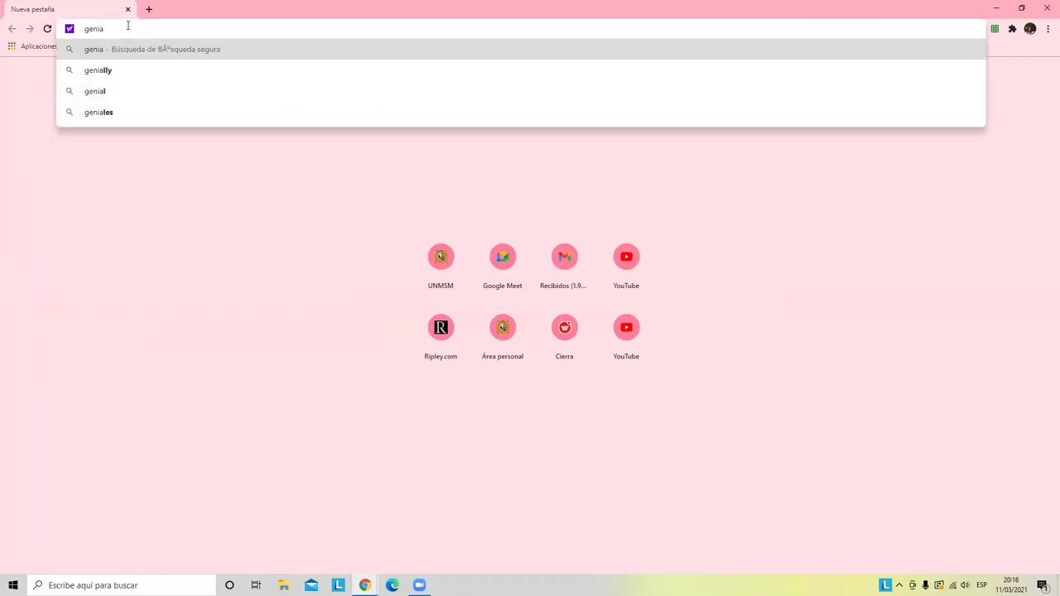
{"action": "type", "text": "l"}
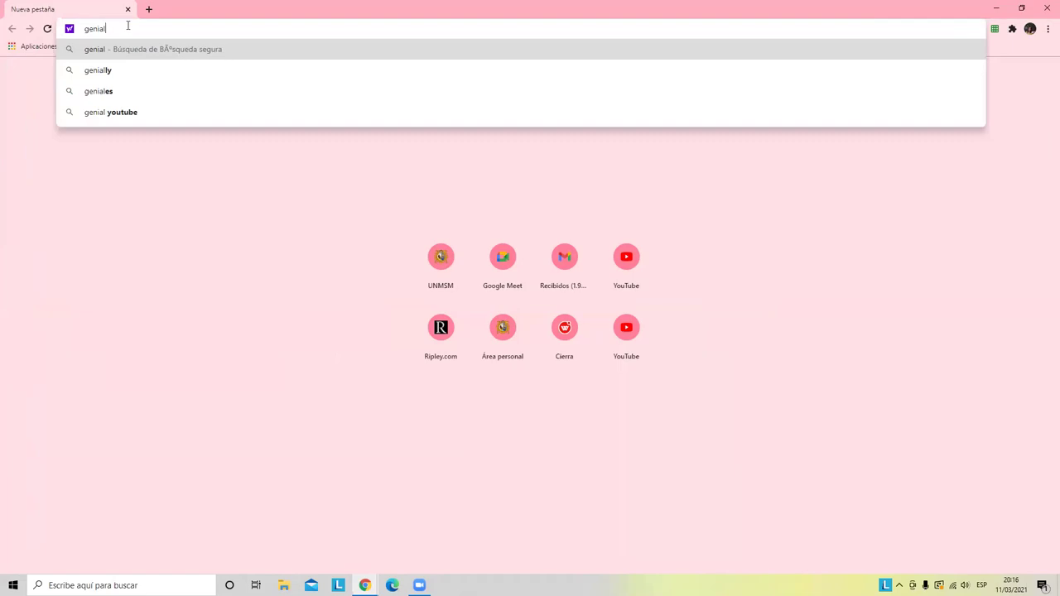
{"action": "type", "text": "."}
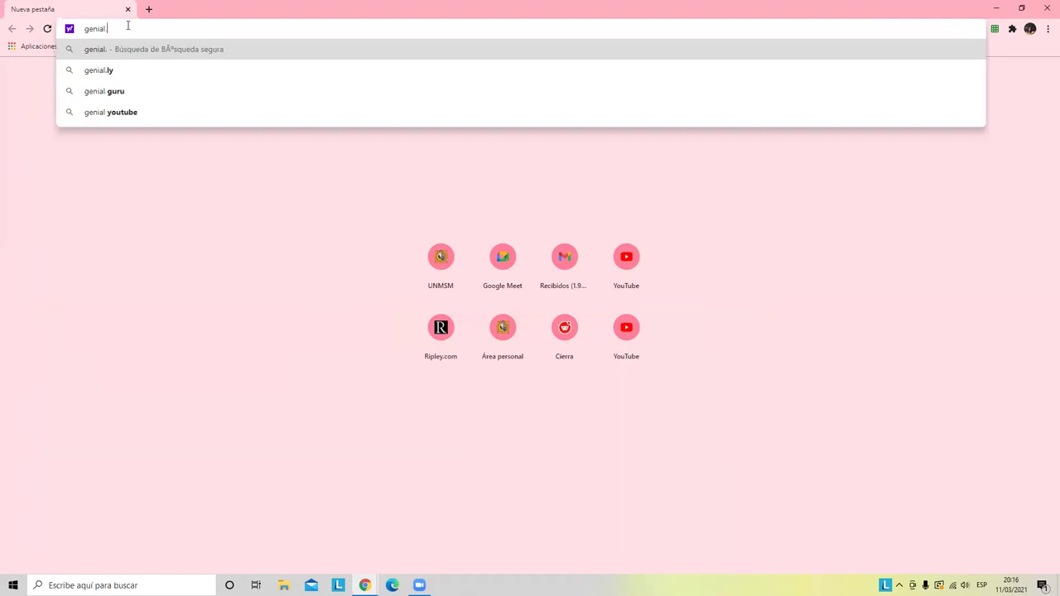
{"action": "type", "text": "li"}
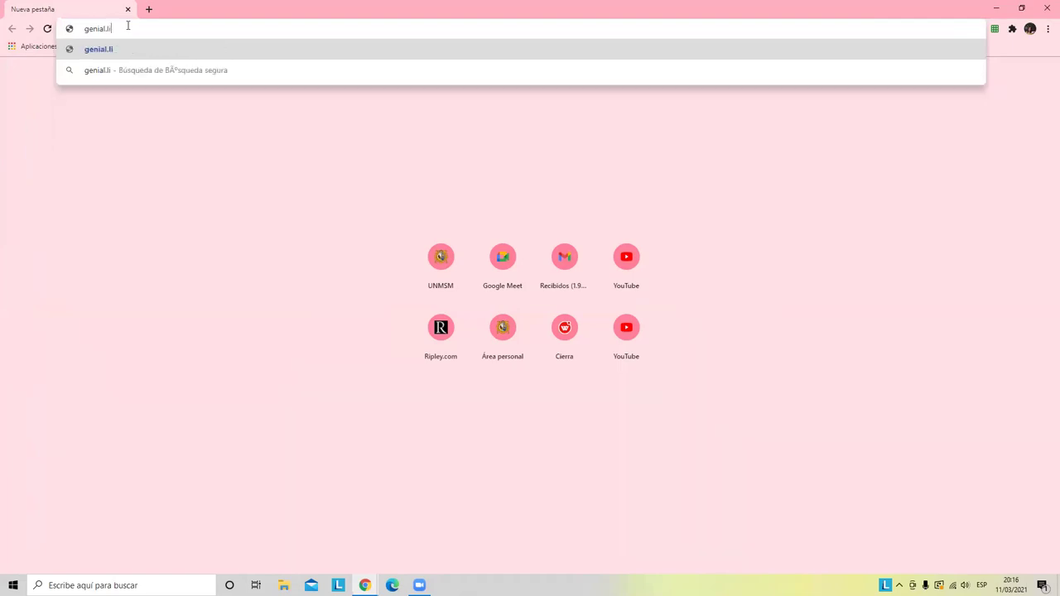
{"action": "key", "text": "BackSpace"}
{"action": "key", "text": "BackSpace"}
{"action": "key", "text": "BackSpace"}
{"action": "type", "text": ".ly"}
{"action": "key", "text": "Return"}
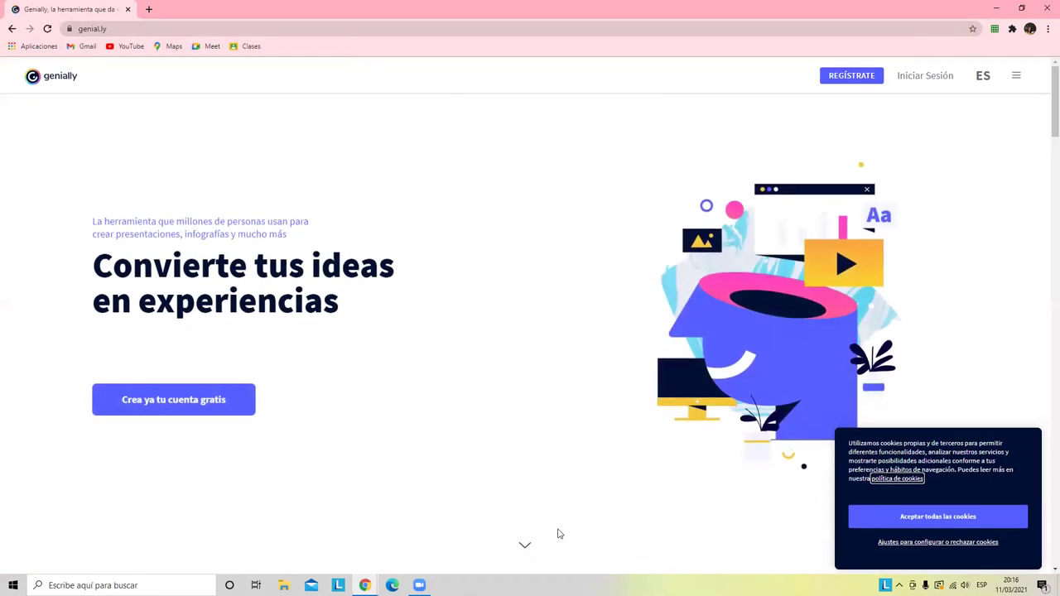
Step: Open the Genially account registration form and fill in the institutional e-mail address
{"action": "left_click", "coordinate": [853, 77]}
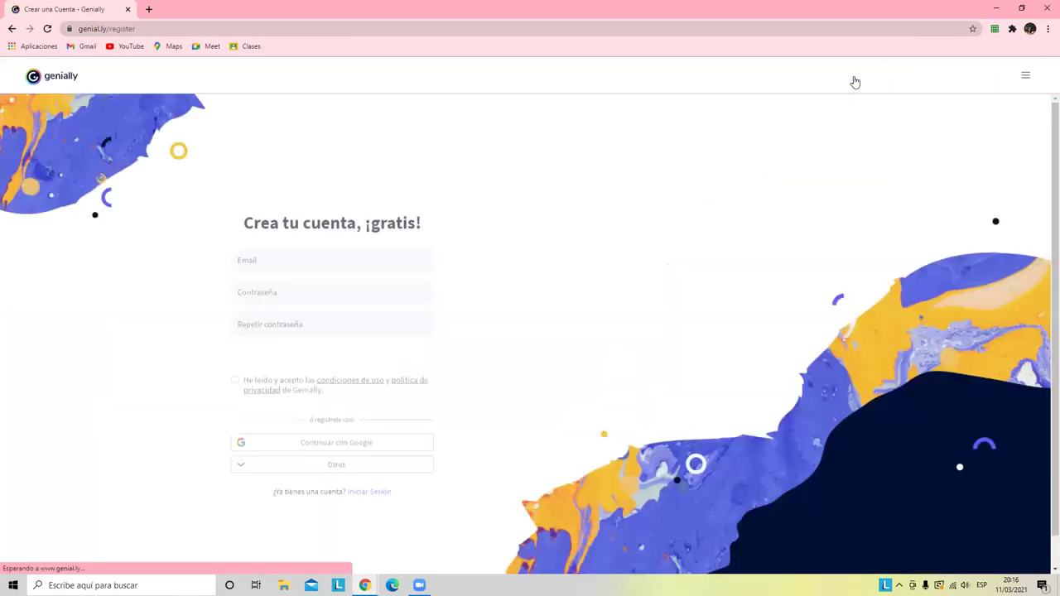
{"action": "left_click", "coordinate": [279, 238]}
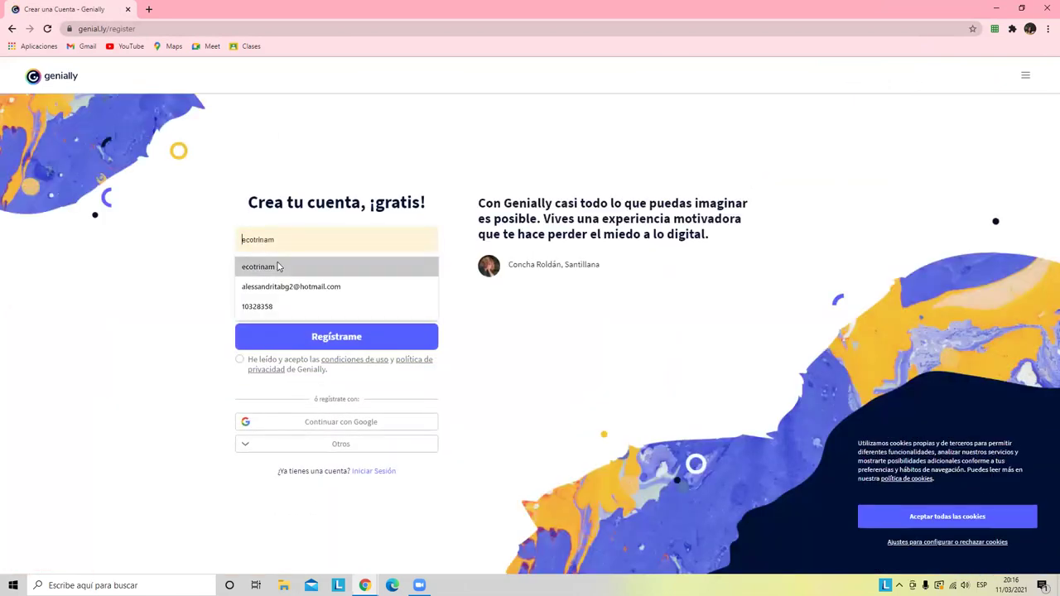
{"action": "left_click", "coordinate": [279, 266]}
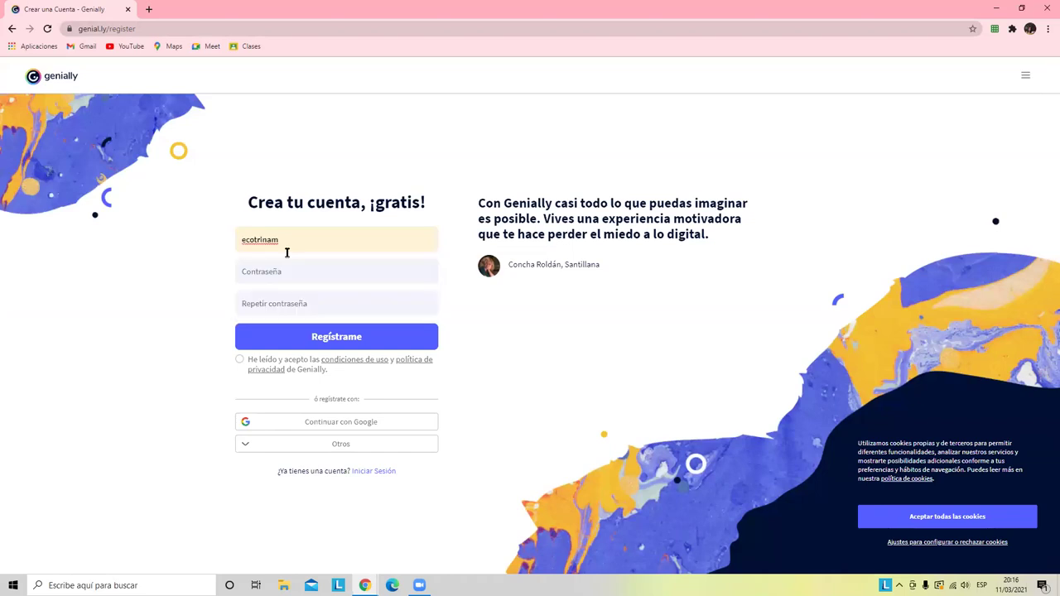
{"action": "type", "text": "@"}
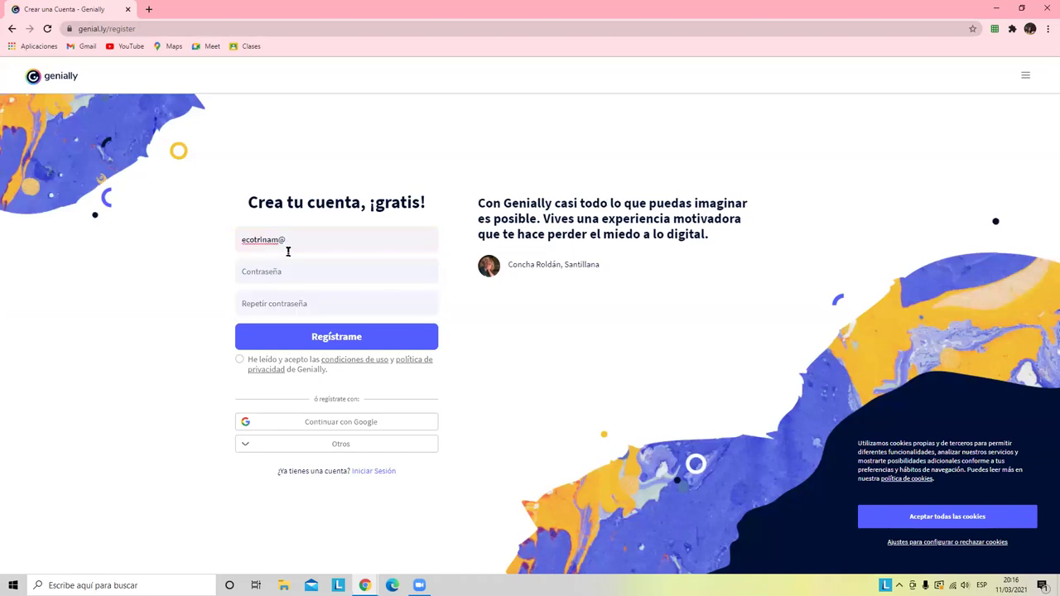
{"action": "type", "text": "unmsm.edu.pe"}
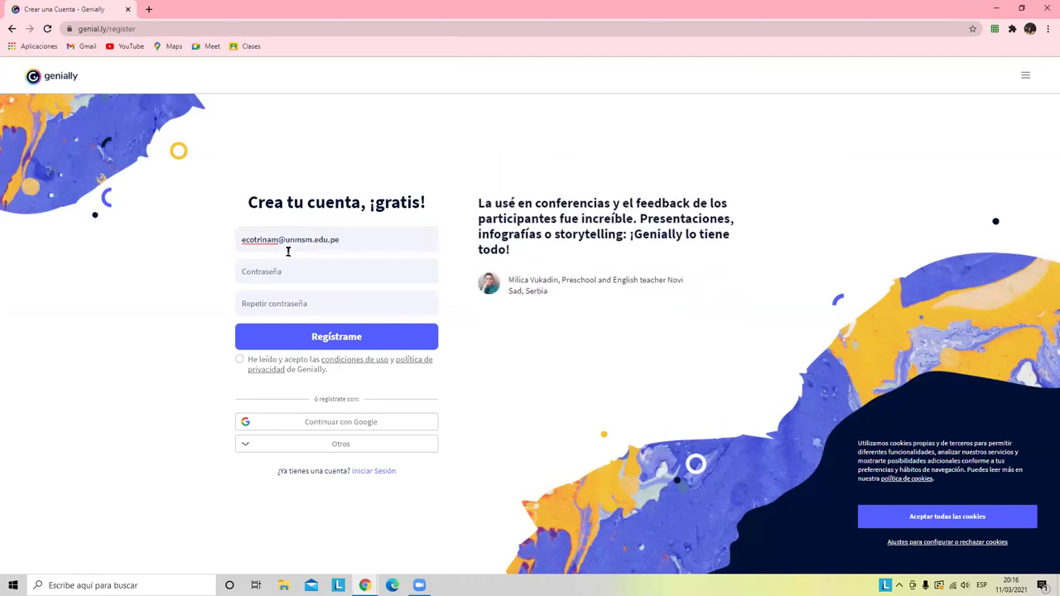
{"action": "left_click", "coordinate": [350, 271]}
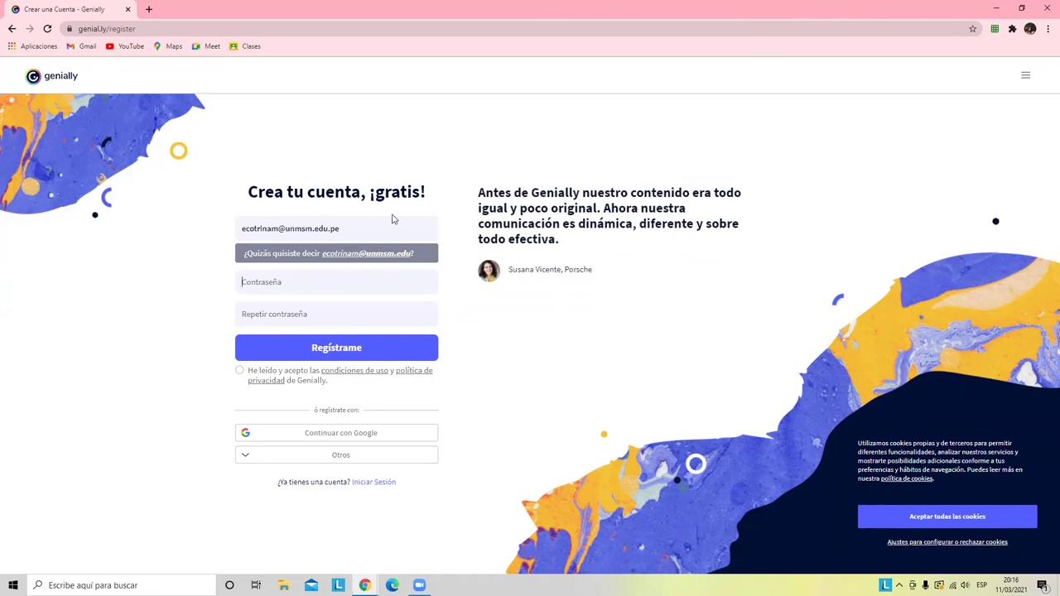
Step: Try to correct the domain of the e-mail address in the registration form, and clear the e-mail field
{"action": "left_click", "coordinate": [361, 225]}
{"action": "left_click", "coordinate": [331, 229]}
{"action": "key", "text": "BackSpace"}
{"action": "key", "text": "BackSpace"}
{"action": "key", "text": "BackSpace"}
{"action": "key", "text": "BackSpace"}
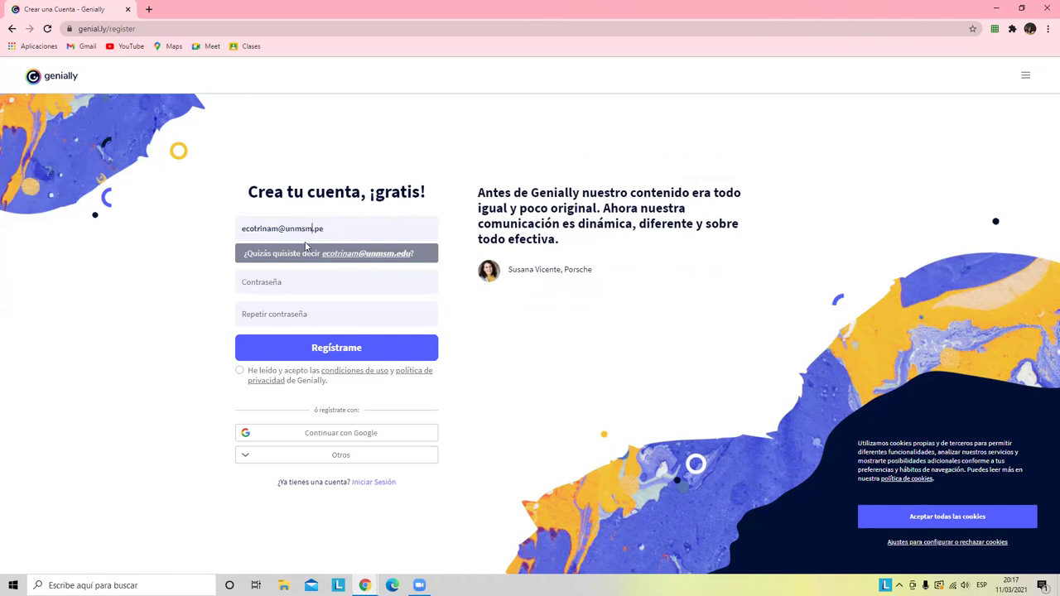
{"action": "left_click", "coordinate": [373, 289]}
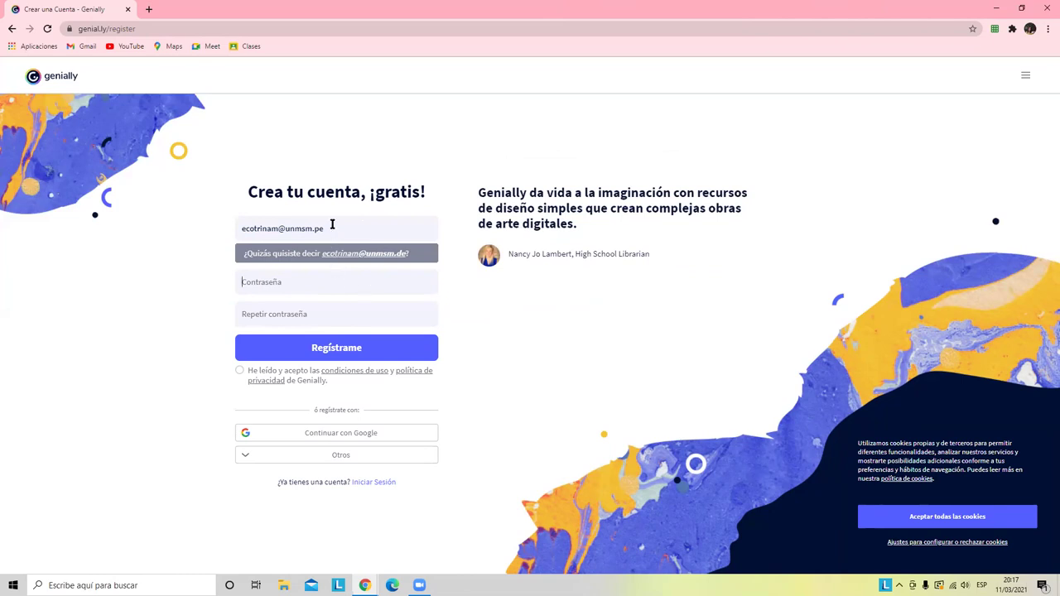
{"action": "key", "text": "BackSpace"}
{"action": "key", "text": "BackSpace"}
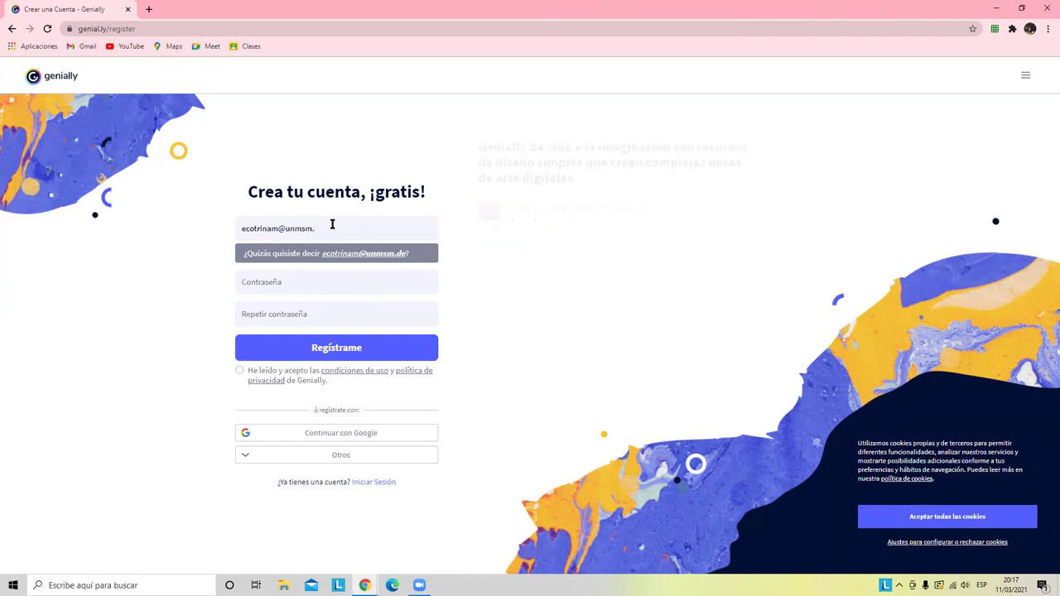
{"action": "type", "text": "edu."}
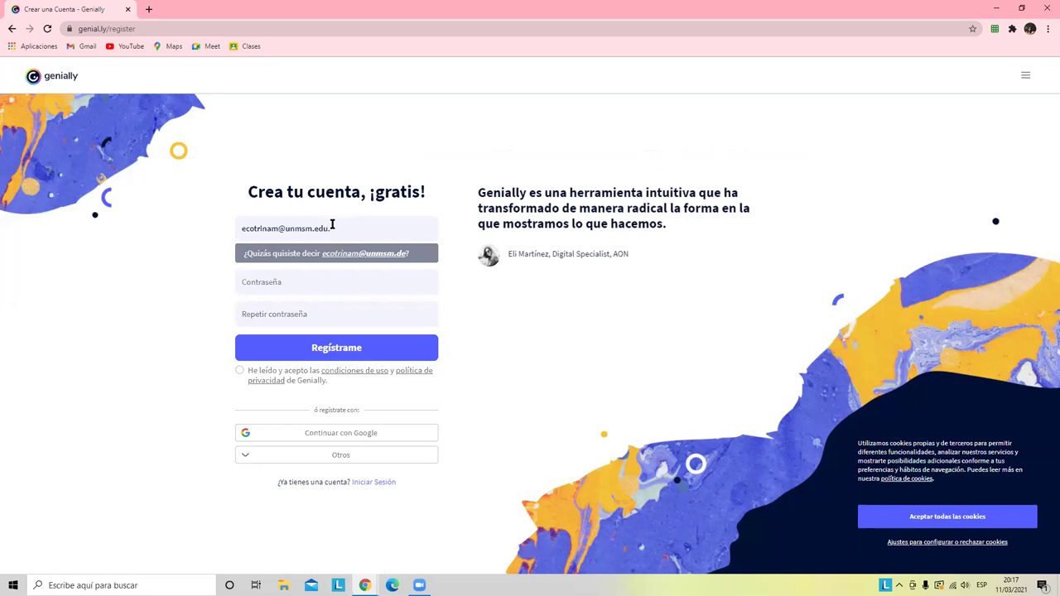
{"action": "left_click_drag", "start_coordinate": [332, 225], "coordinate": [233, 230]}
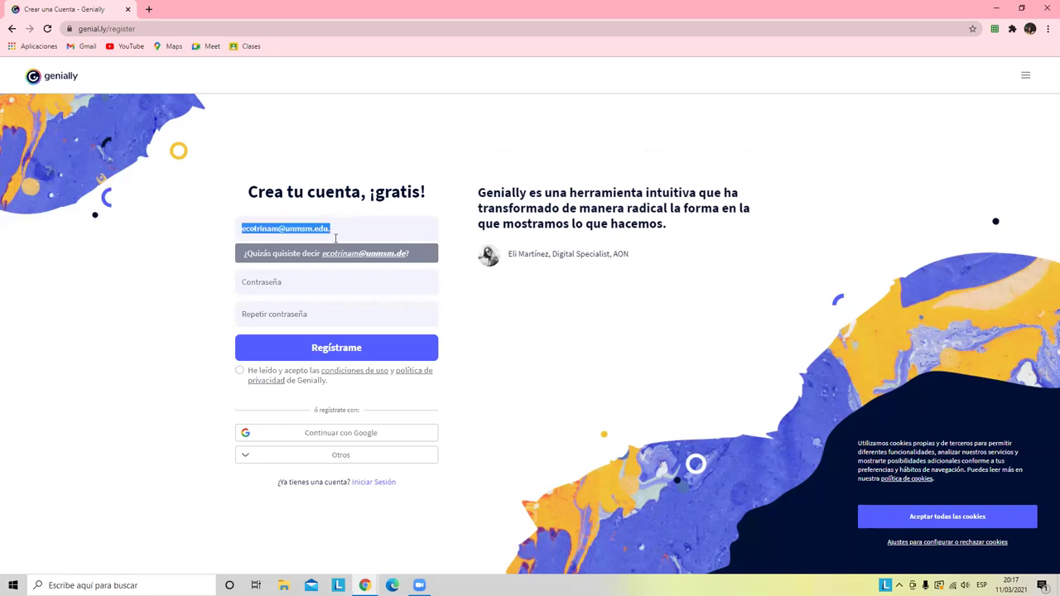
{"action": "key", "text": "BackSpace"}
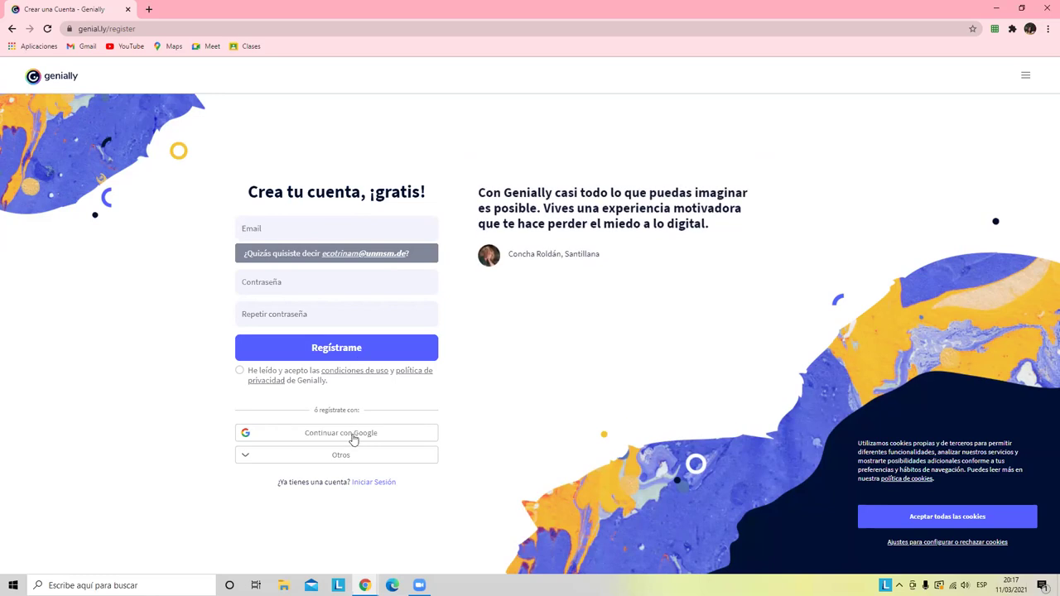
Step: Accept the terms of use and privacy policy, and register through Google with the institutional university account
{"action": "left_click", "coordinate": [240, 375]}
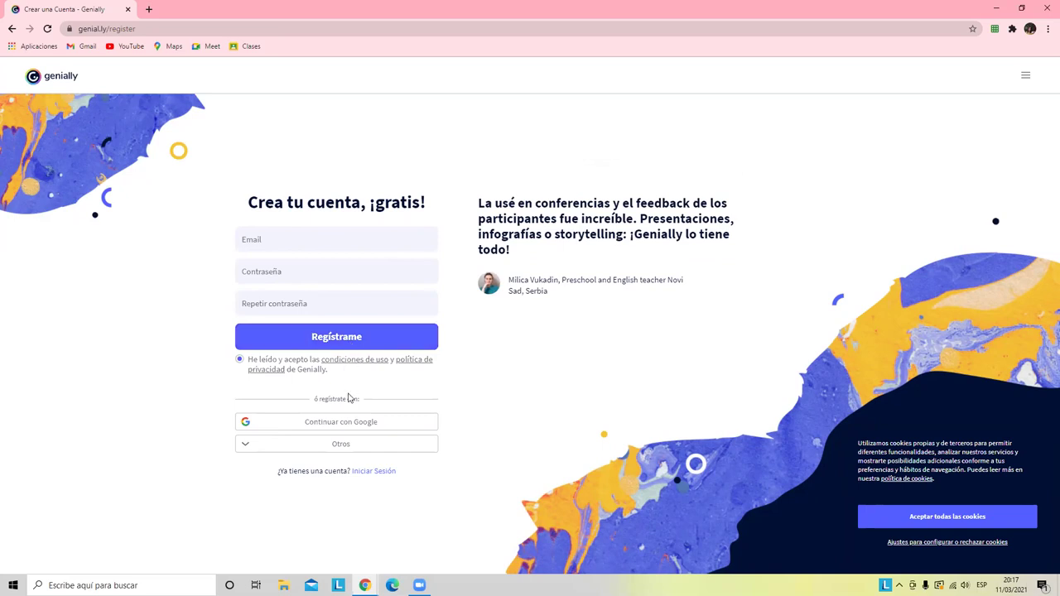
{"action": "left_click", "coordinate": [342, 426]}
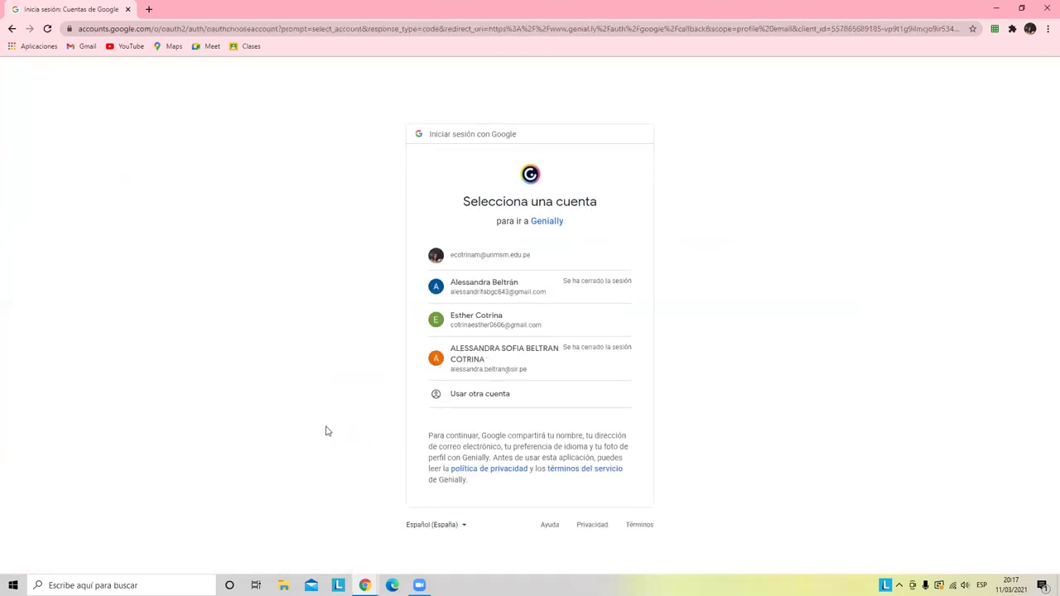
{"action": "left_click", "coordinate": [492, 259]}
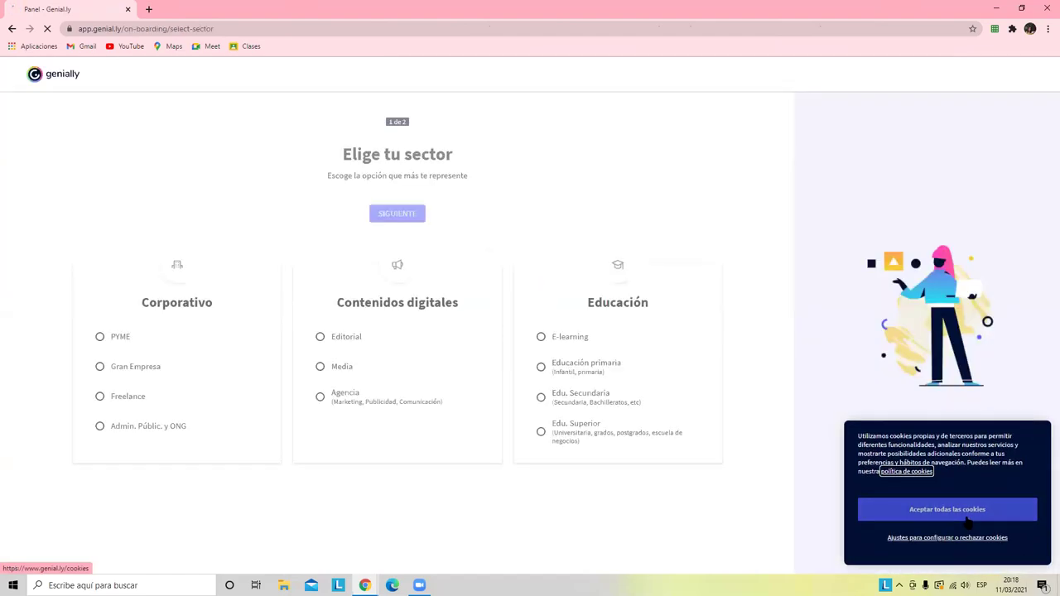
Step: Complete the onboarding with all cookies accepted, Edu. Superior as sector, Profesor as profile, and the Genially news and discounts offer accepted
{"action": "left_click", "coordinate": [965, 518]}
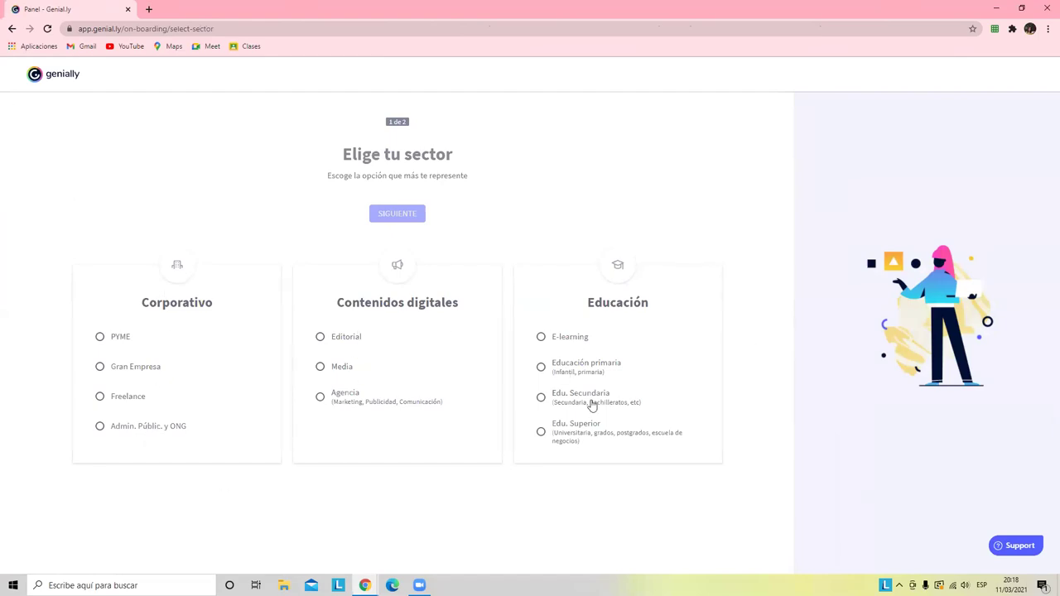
{"action": "left_click", "coordinate": [541, 432]}
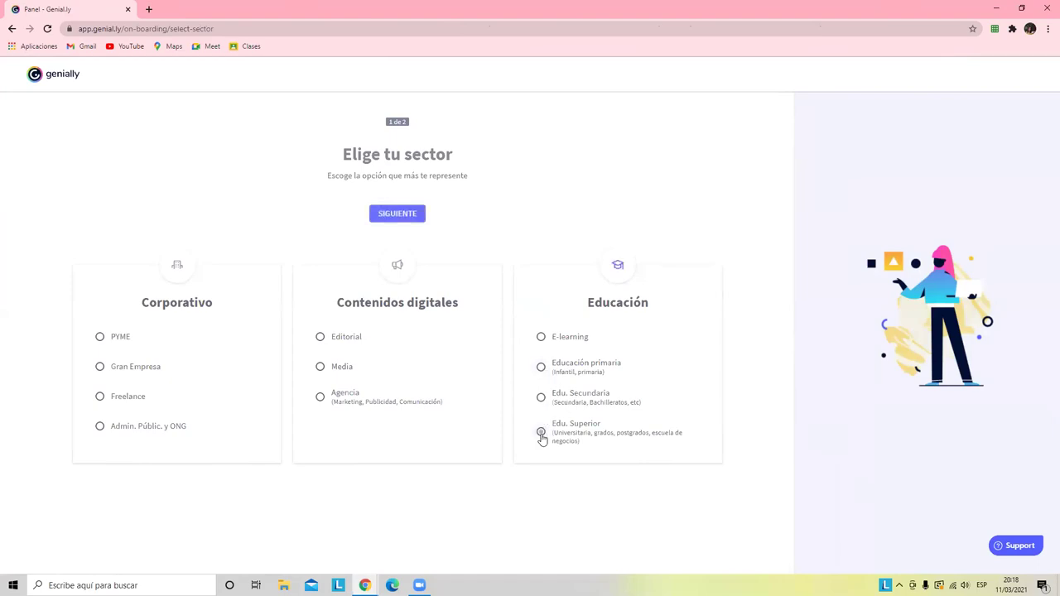
{"action": "left_click", "coordinate": [387, 215]}
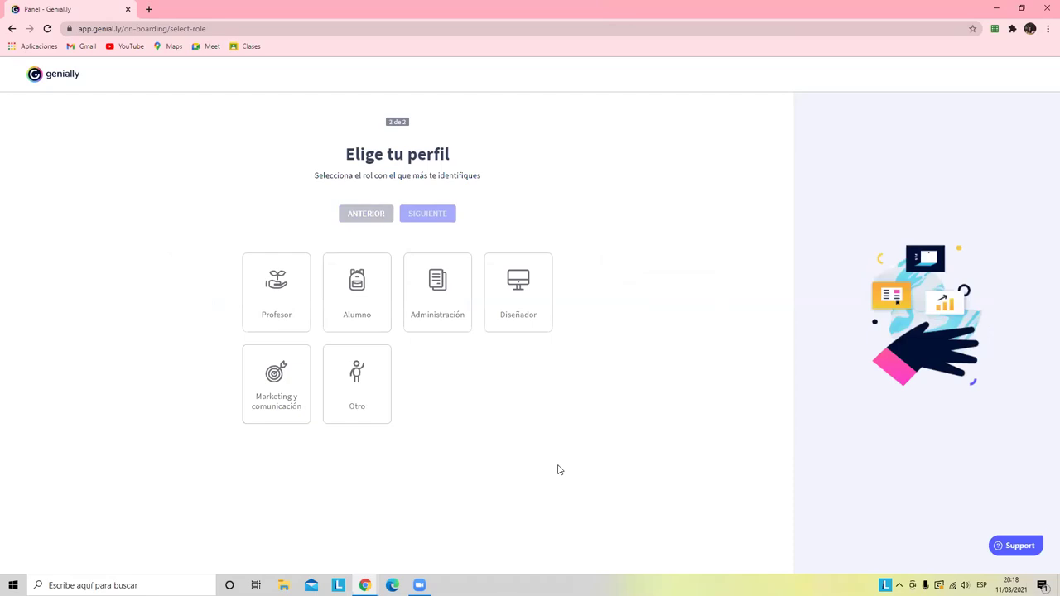
{"action": "left_click", "coordinate": [278, 284]}
{"action": "left_click", "coordinate": [427, 217]}
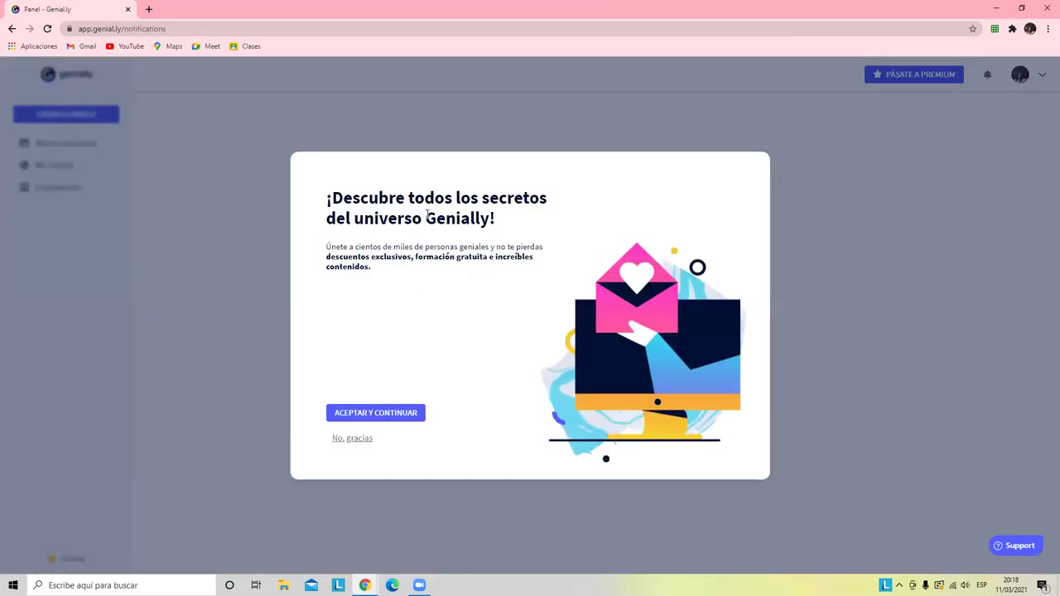
{"action": "left_click", "coordinate": [383, 414]}
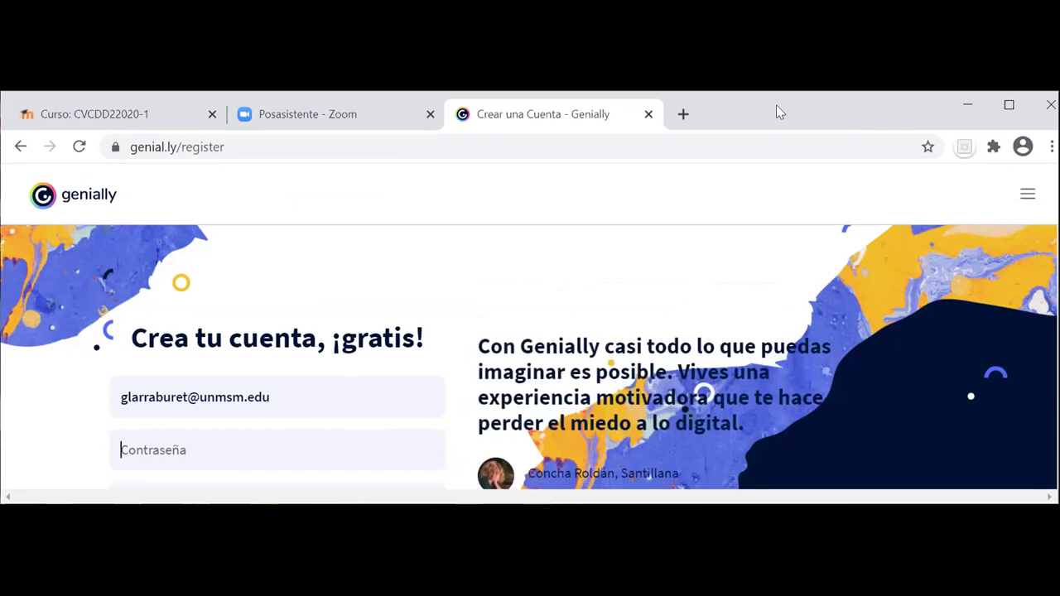
Step: Maximize the browser window showing the second registration form and accept the terms of use and privacy policy
{"action": "left_click", "coordinate": [997, 108]}
{"action": "scroll", "coordinate": [1034, 249], "scroll_direction": "down", "scroll_amount": 1}
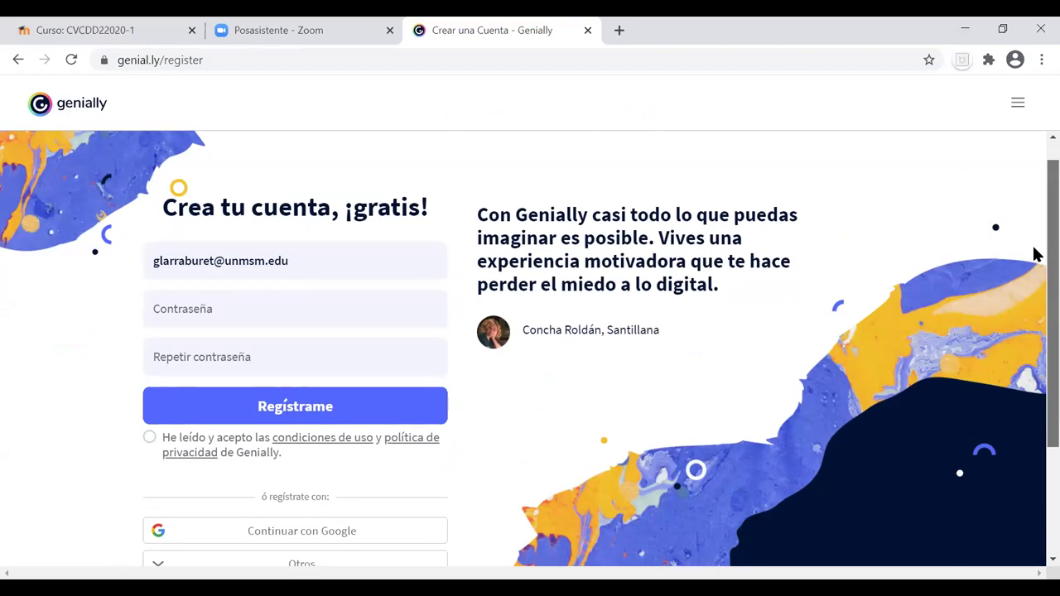
{"action": "scroll", "coordinate": [1034, 281], "scroll_direction": "down", "scroll_amount": 3}
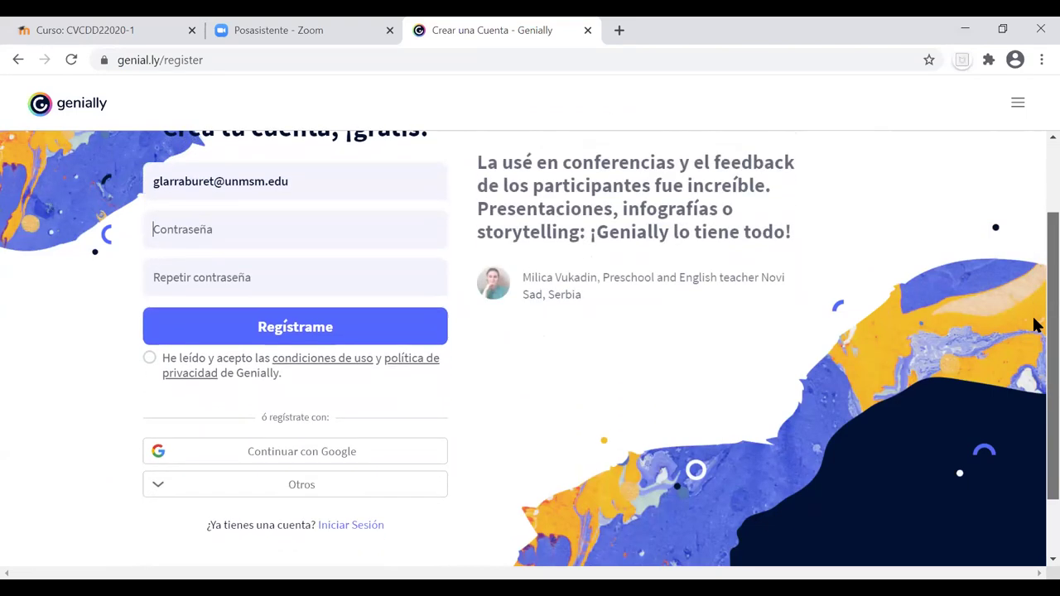
{"action": "scroll", "coordinate": [1034, 331], "scroll_direction": "down", "scroll_amount": 2}
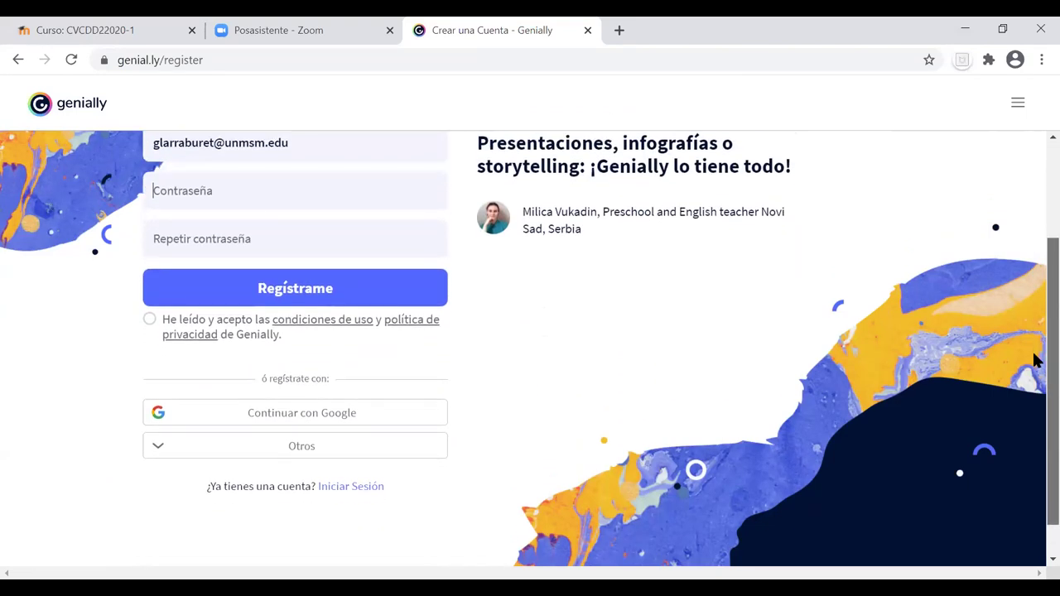
{"action": "scroll", "coordinate": [1034, 306], "scroll_direction": "up", "scroll_amount": 1}
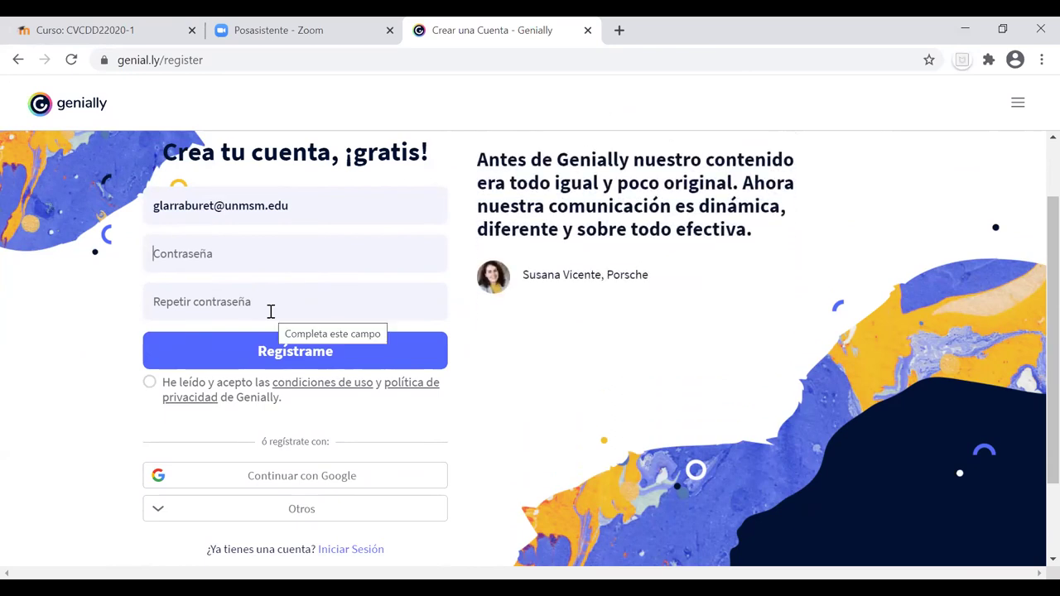
{"action": "left_click", "coordinate": [150, 385]}
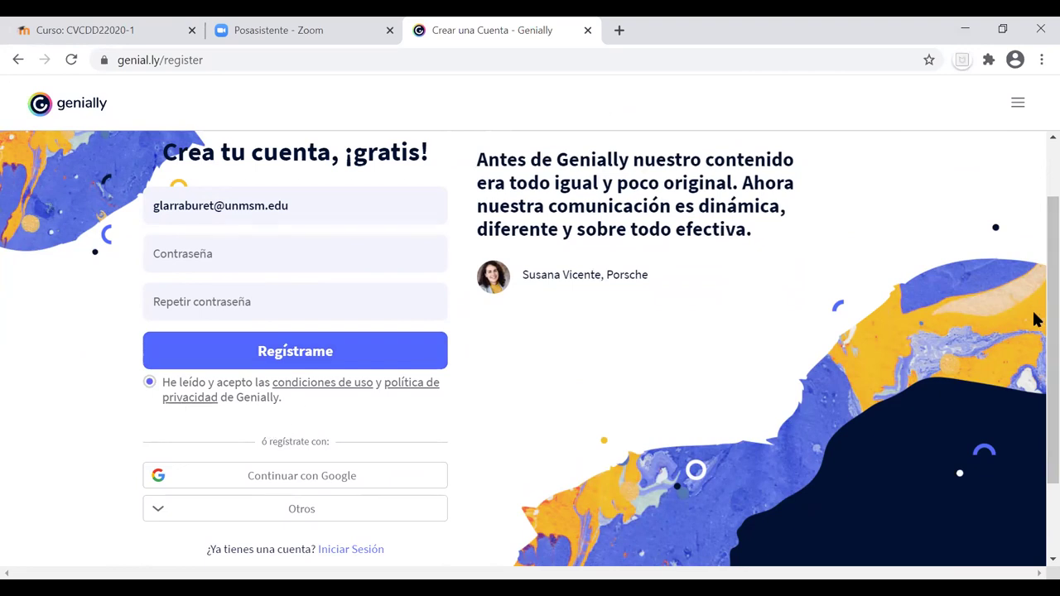
Step: Continue the second registration with Google and choose the institutional university account
{"action": "scroll", "coordinate": [1033, 315], "scroll_direction": "down", "scroll_amount": 1}
{"action": "scroll", "coordinate": [1033, 341], "scroll_direction": "down", "scroll_amount": 1}
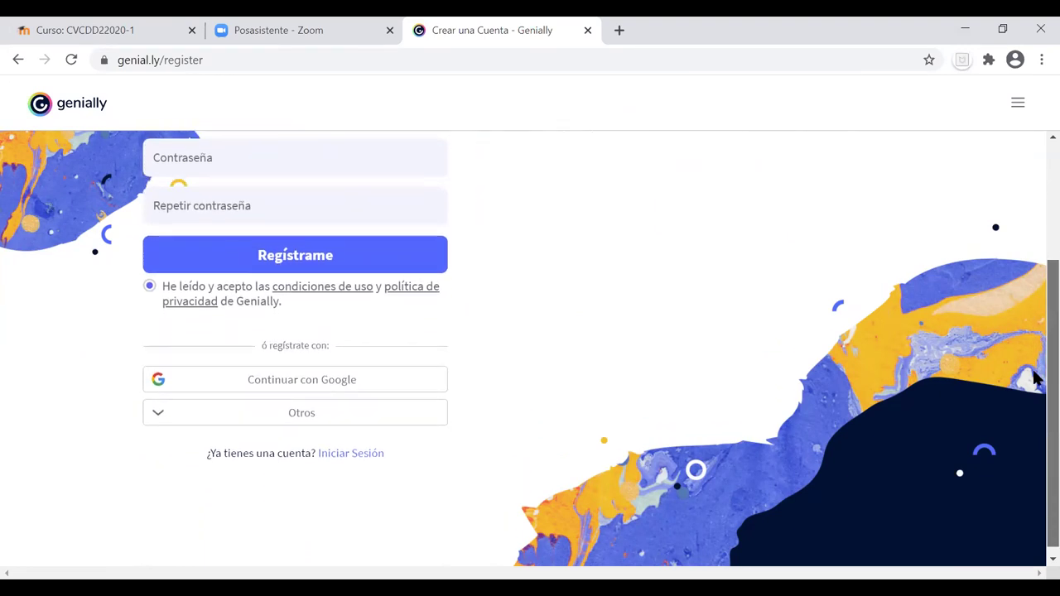
{"action": "left_click", "coordinate": [292, 374]}
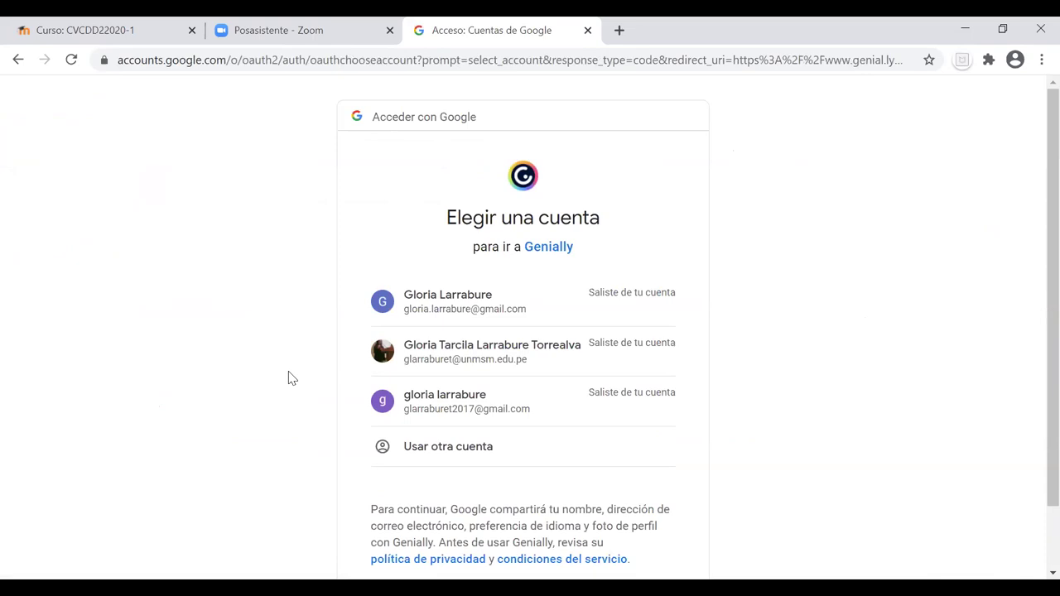
{"action": "left_click", "coordinate": [451, 353]}
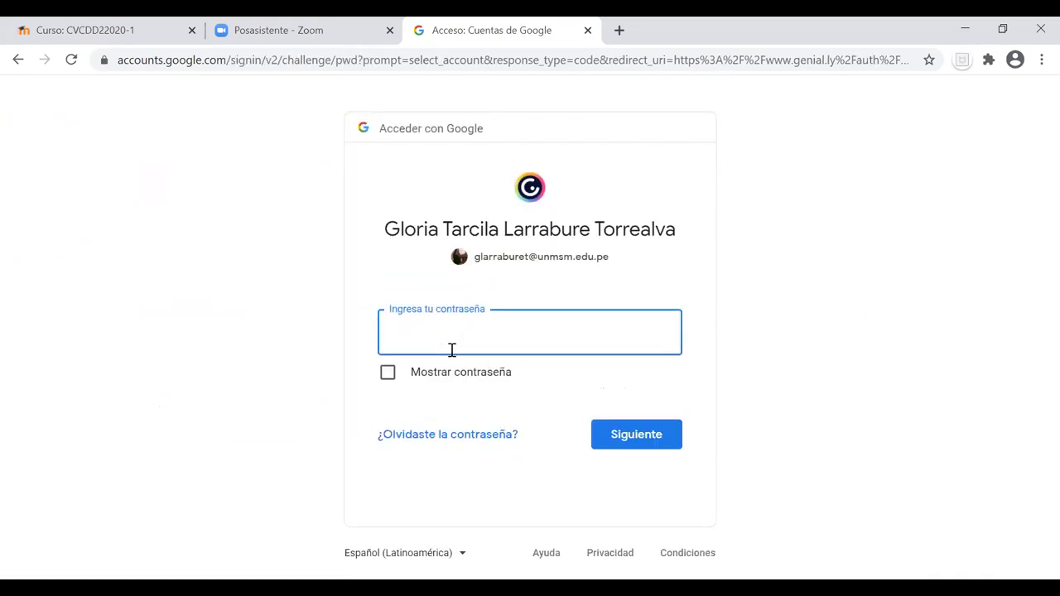
Step: Enter the institutional Google account's password, retyping it in full, and submit the sign-in to Genially
{"action": "type", "text": "••••••••"}
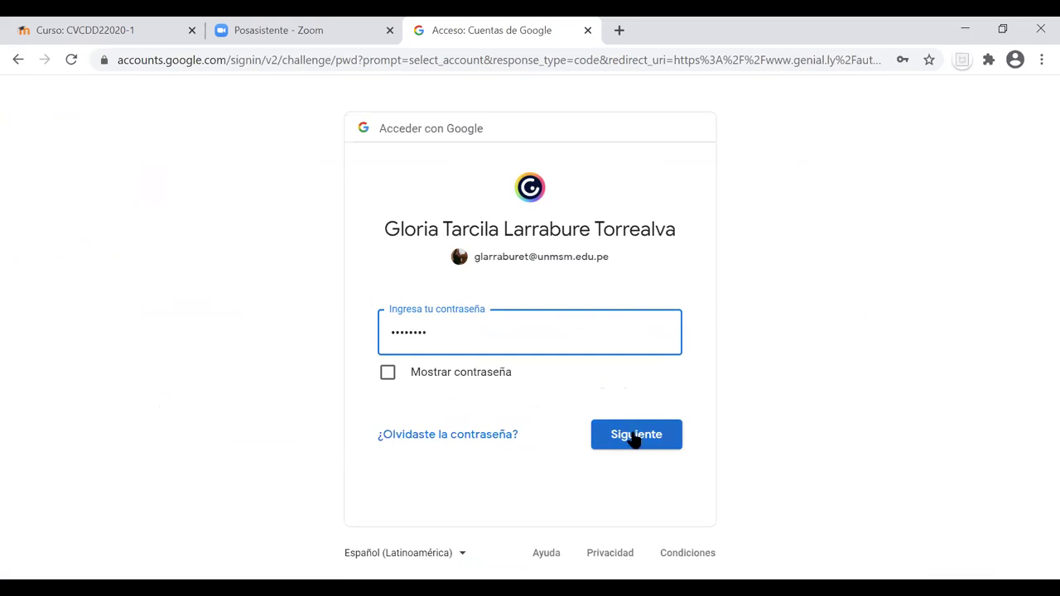
{"action": "key", "text": "ctrl+a"}
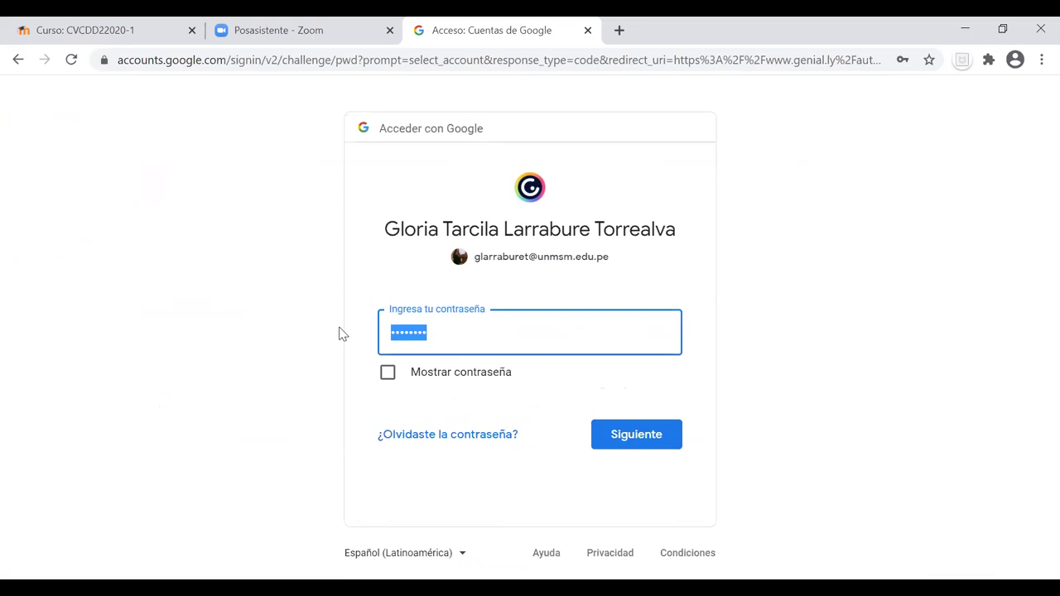
{"action": "type", "text": "••••••••"}
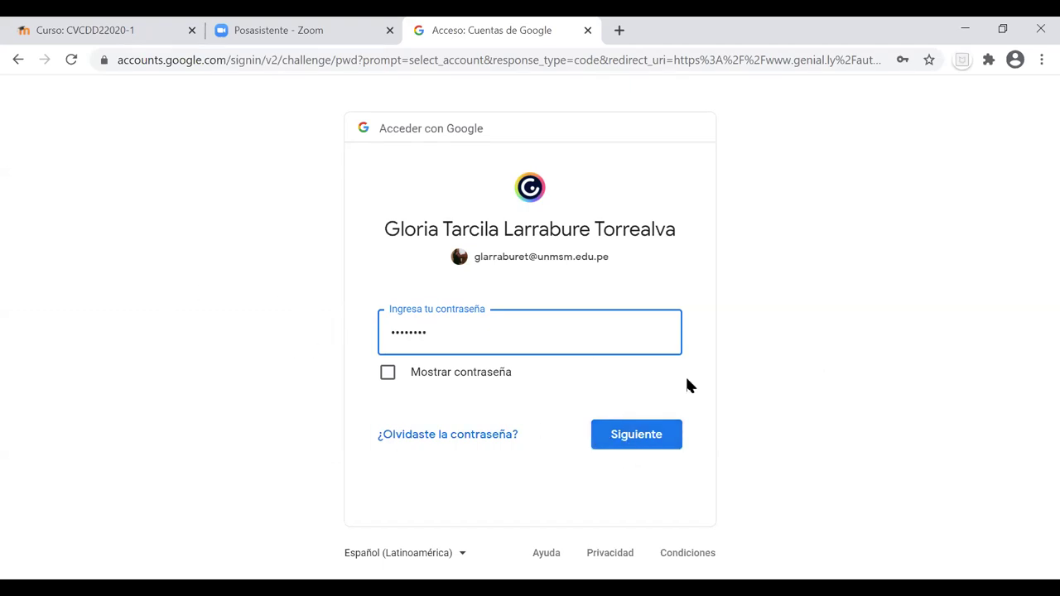
{"action": "left_click", "coordinate": [636, 437]}
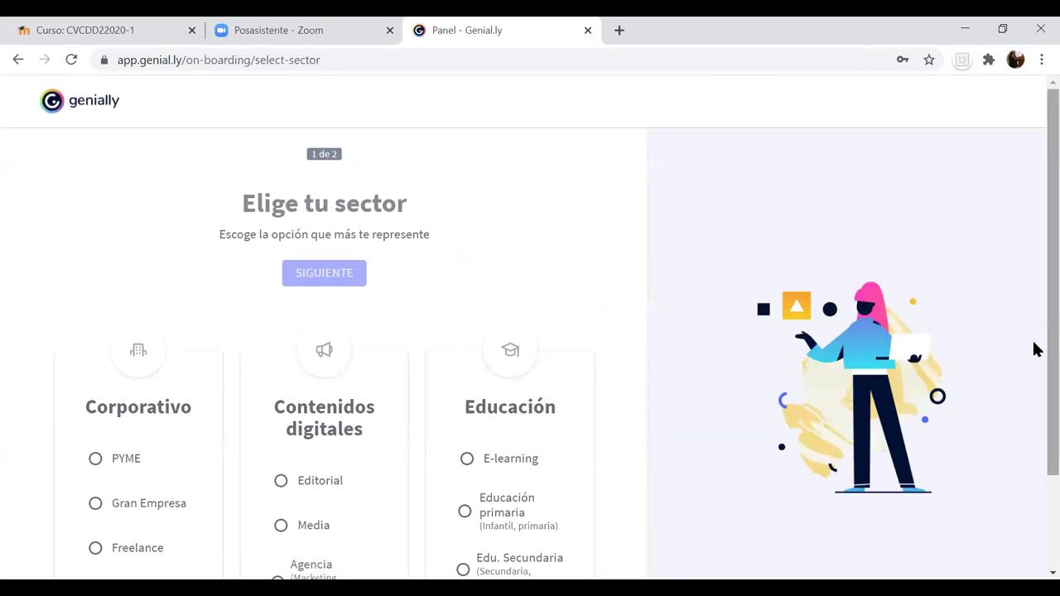
Step: Complete the onboarding with Edu. Superior as sector and Profesor as profile, and accept the Genially discounts and training offer
{"action": "scroll", "coordinate": [1002, 452], "scroll_direction": "down", "scroll_amount": 2}
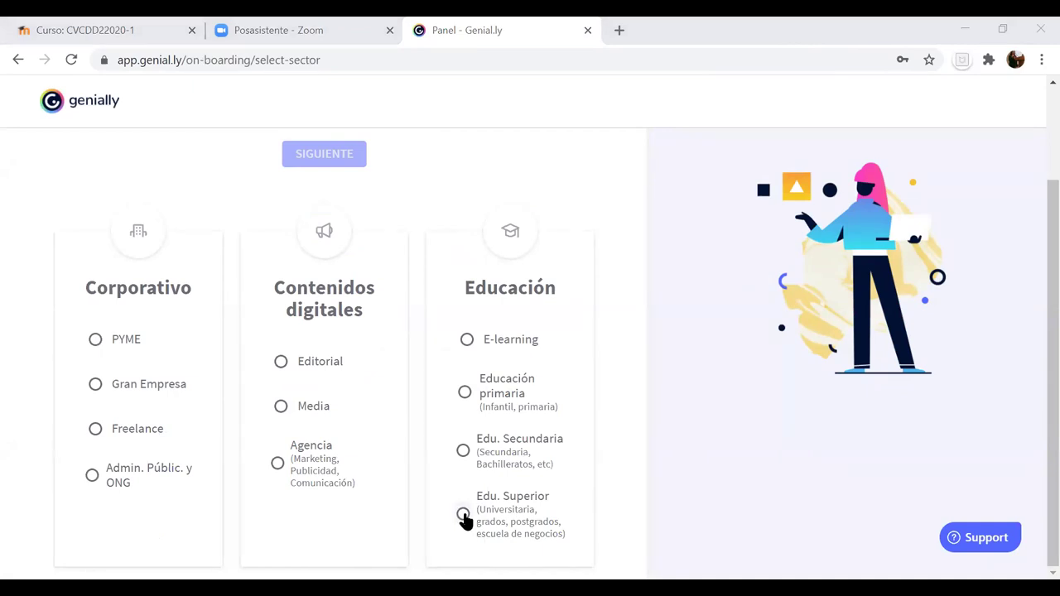
{"action": "left_click", "coordinate": [462, 515]}
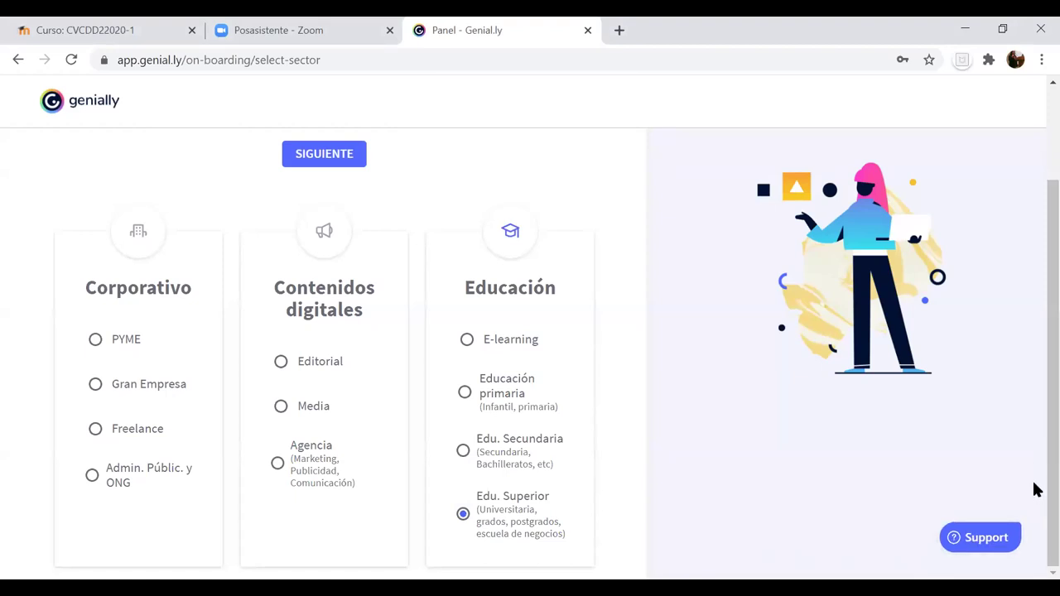
{"action": "left_click", "coordinate": [319, 158]}
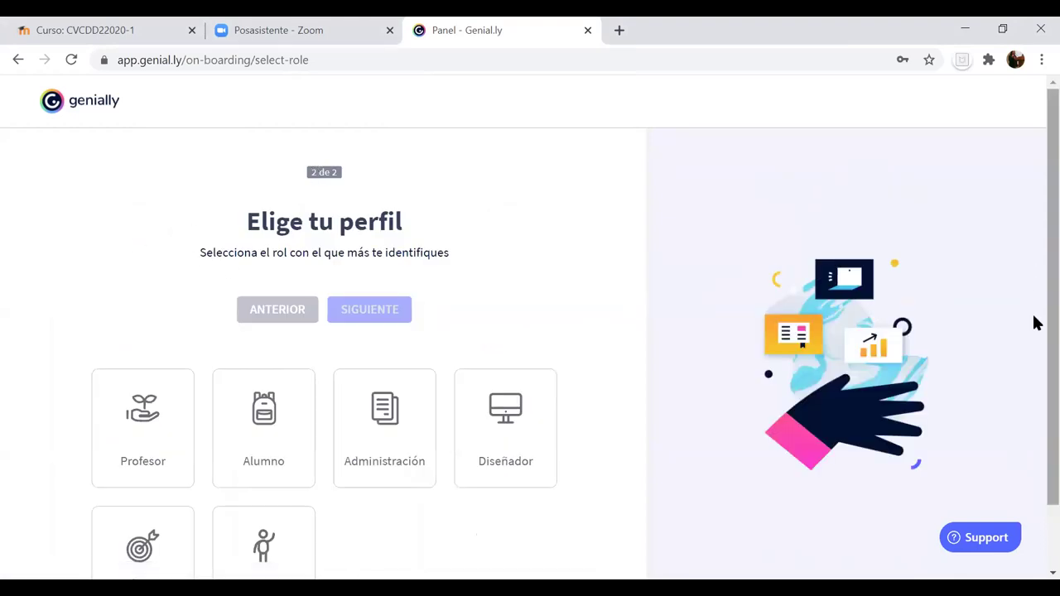
{"action": "scroll", "coordinate": [1034, 331], "scroll_direction": "down", "scroll_amount": 1}
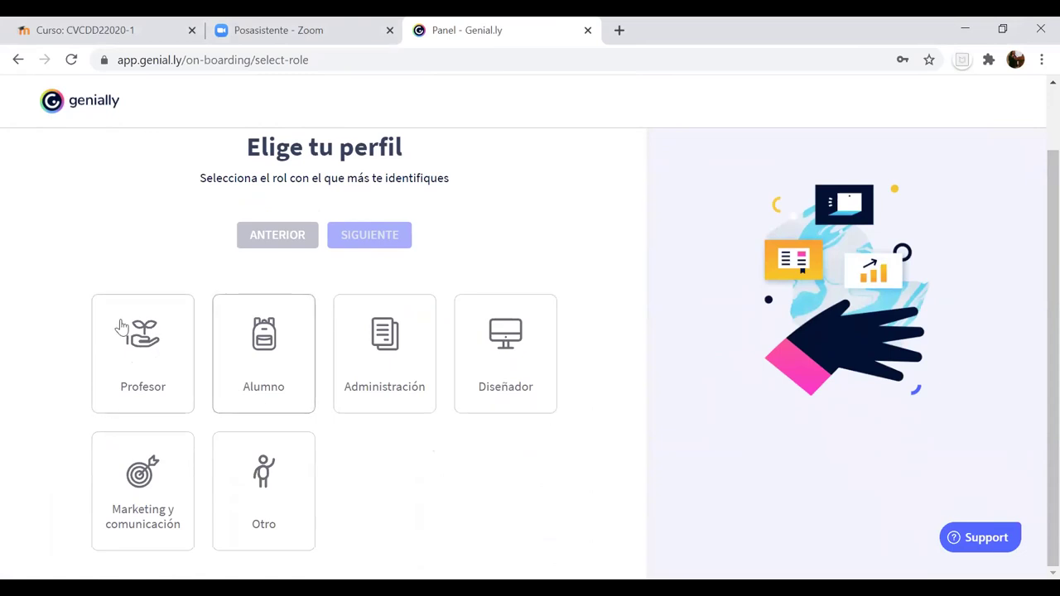
{"action": "left_click", "coordinate": [143, 343]}
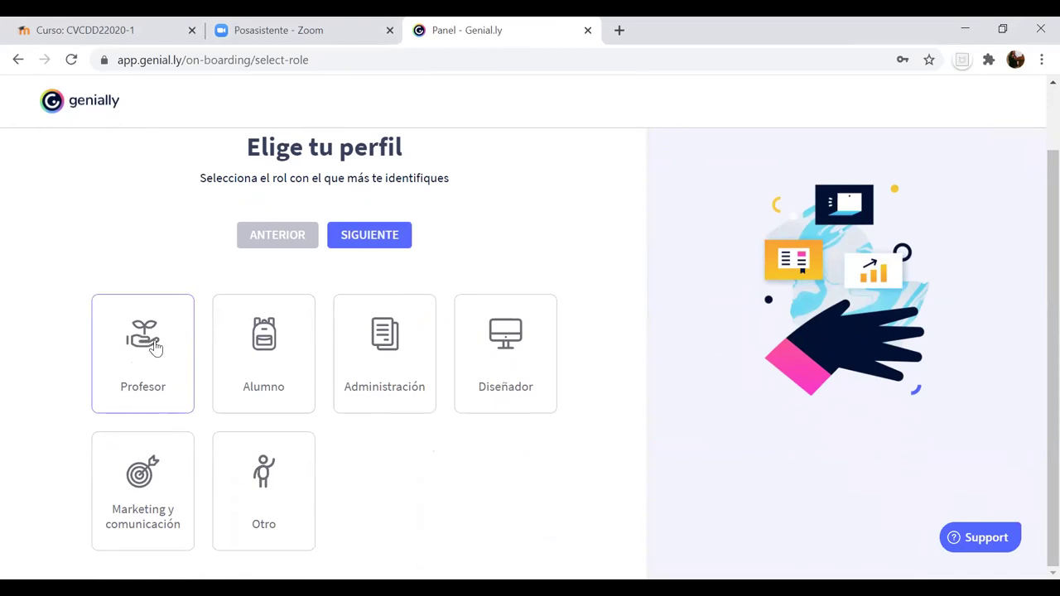
{"action": "left_click", "coordinate": [362, 238]}
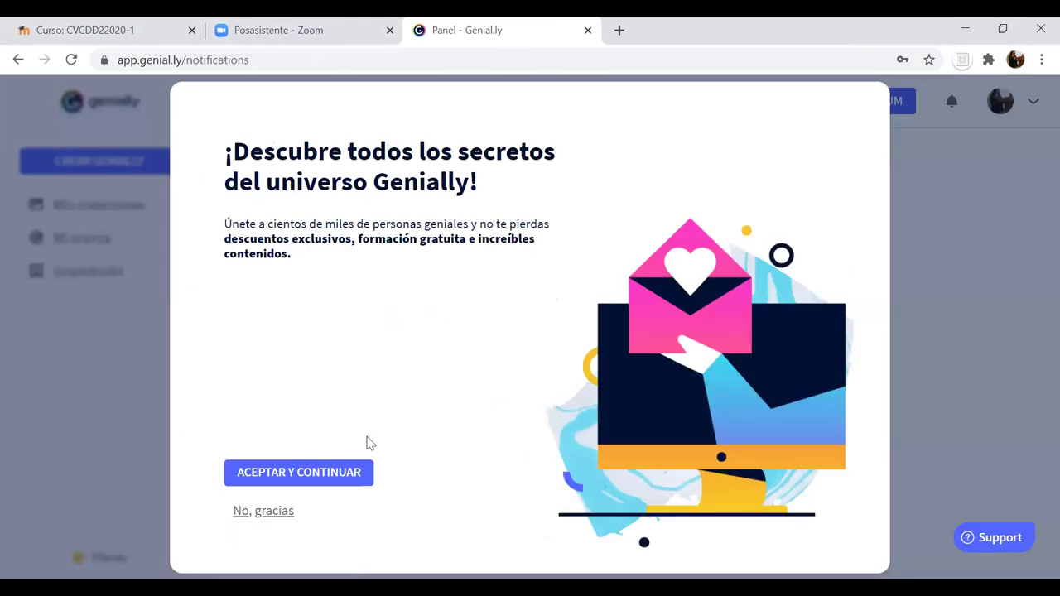
{"action": "left_click", "coordinate": [302, 479]}
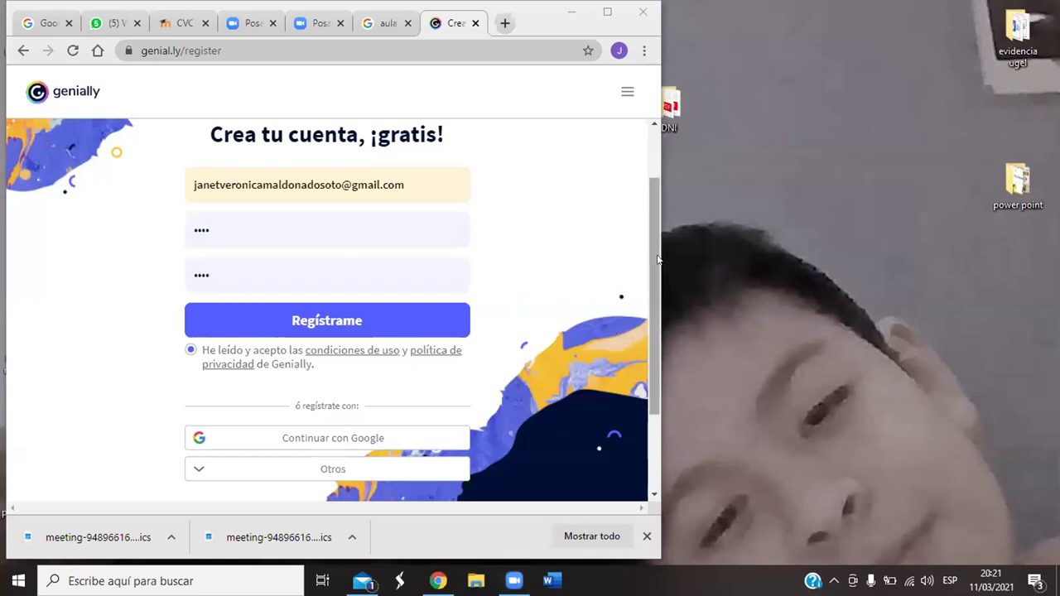
Step: Continue the third registration with Google, refuse to save the genial.ly password, and choose the listed Gmail account
{"action": "left_click", "coordinate": [650, 196]}
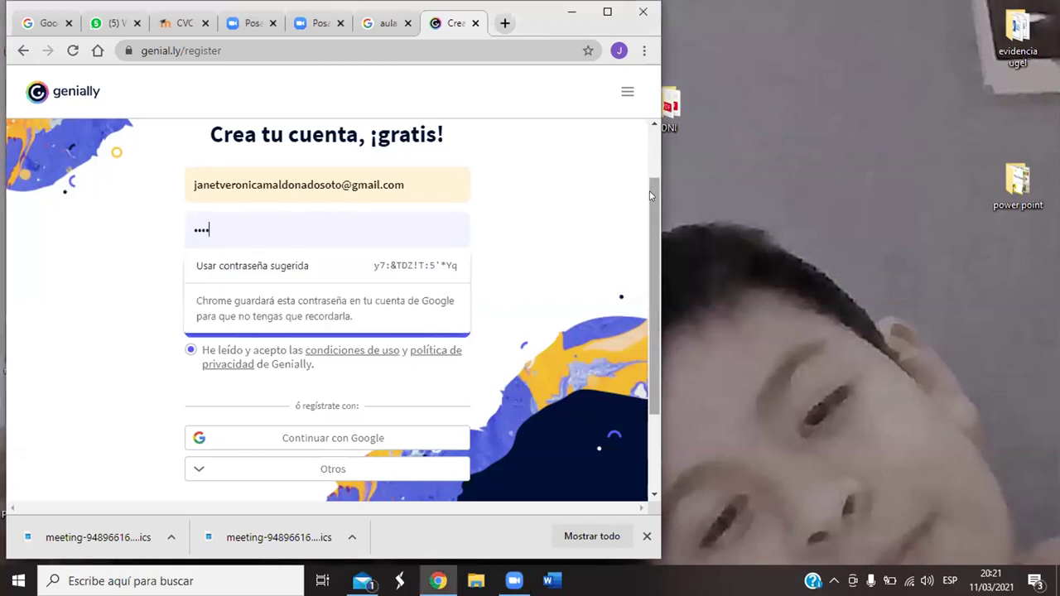
{"action": "left_click", "coordinate": [597, 189]}
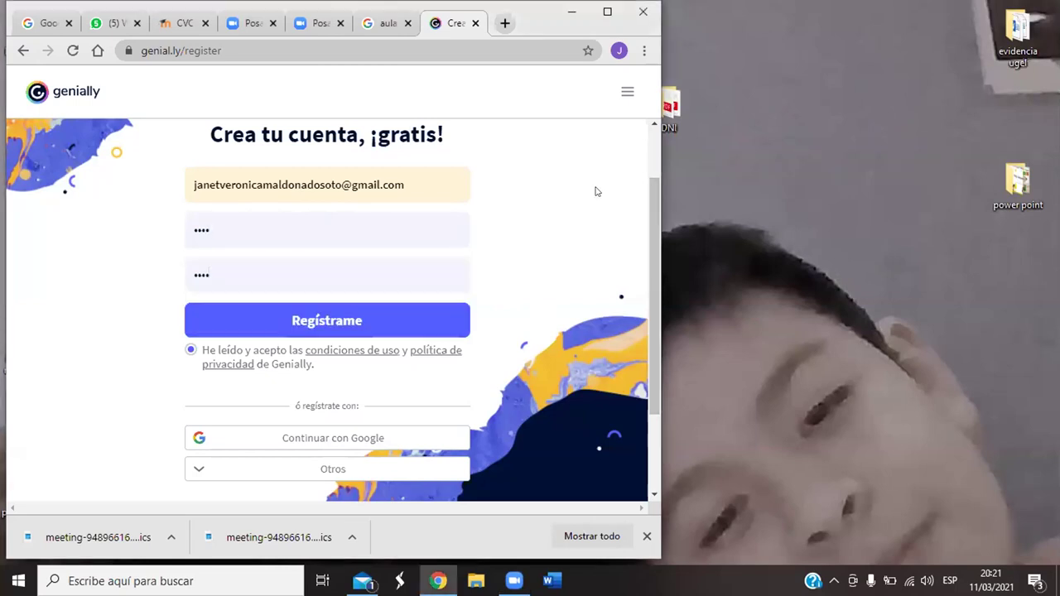
{"action": "left_click", "coordinate": [329, 434]}
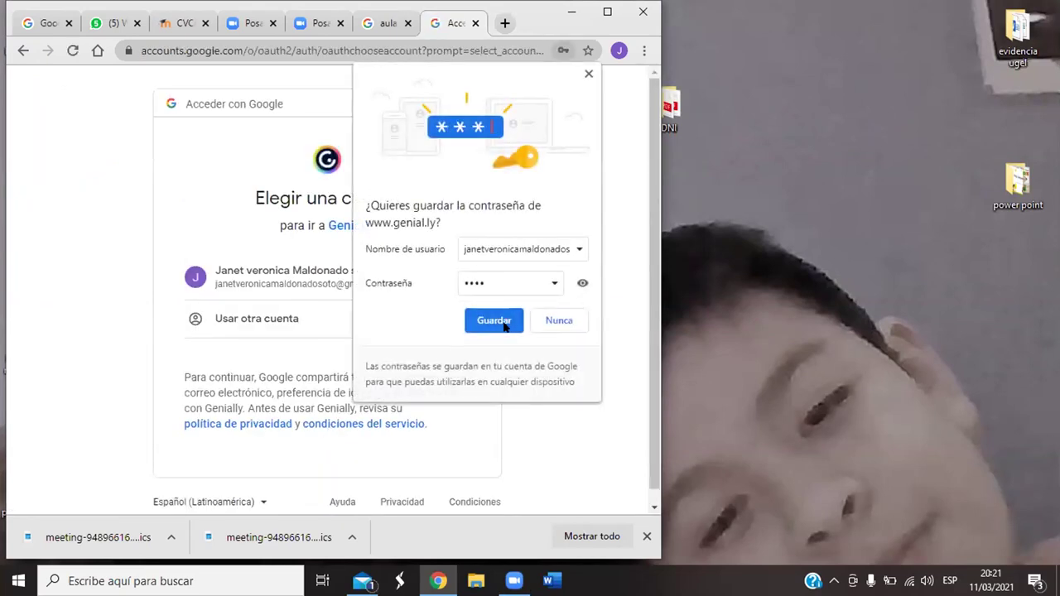
{"action": "left_click", "coordinate": [557, 320]}
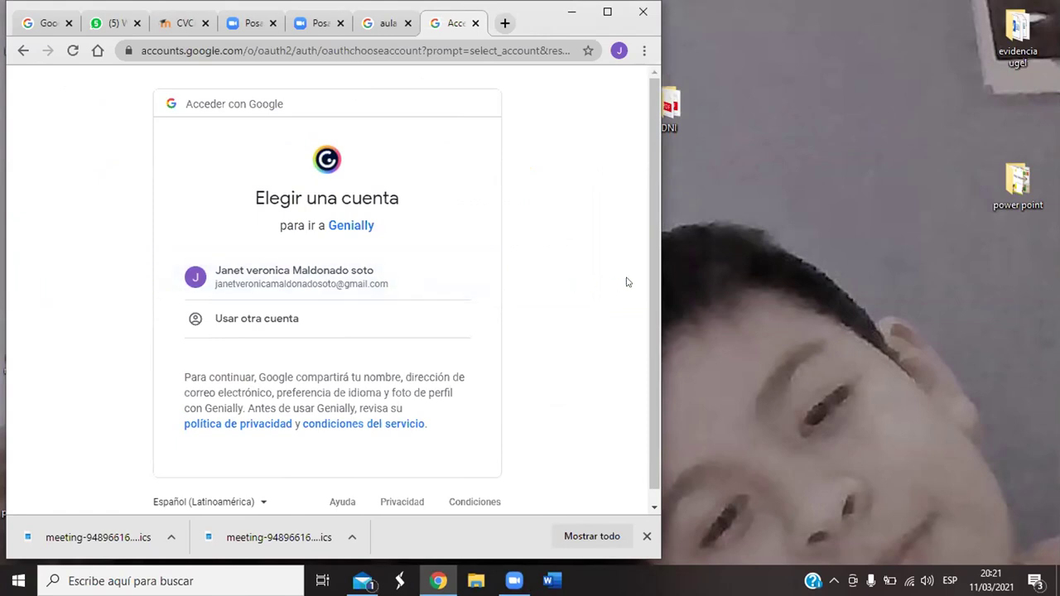
{"action": "left_click", "coordinate": [327, 284]}
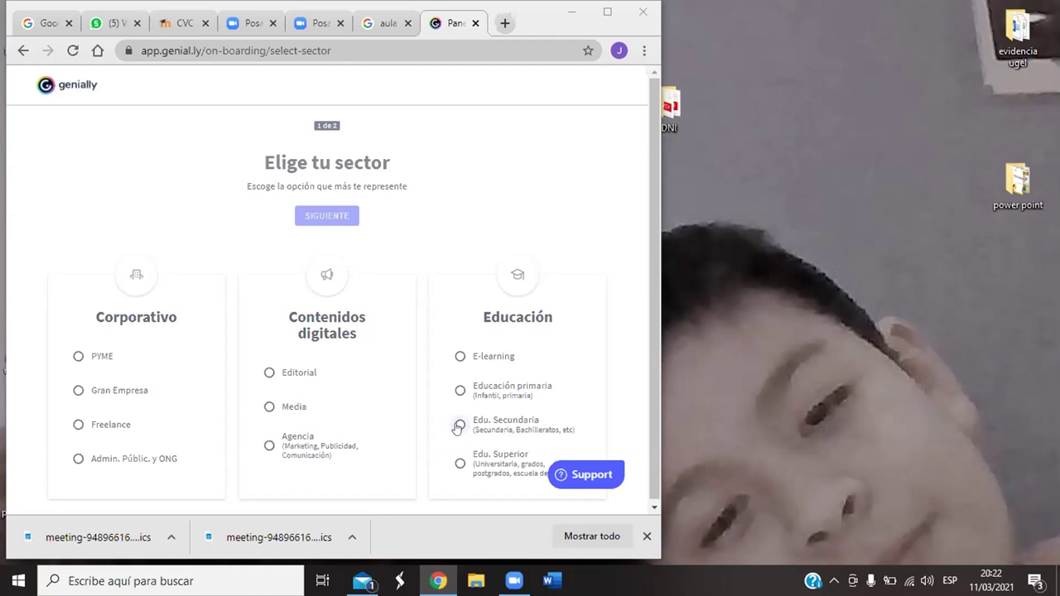
Step: Set Edu. Superior as the sector and Profesor as the profile for the third account, and continue to the notifications page
{"action": "left_click", "coordinate": [459, 464]}
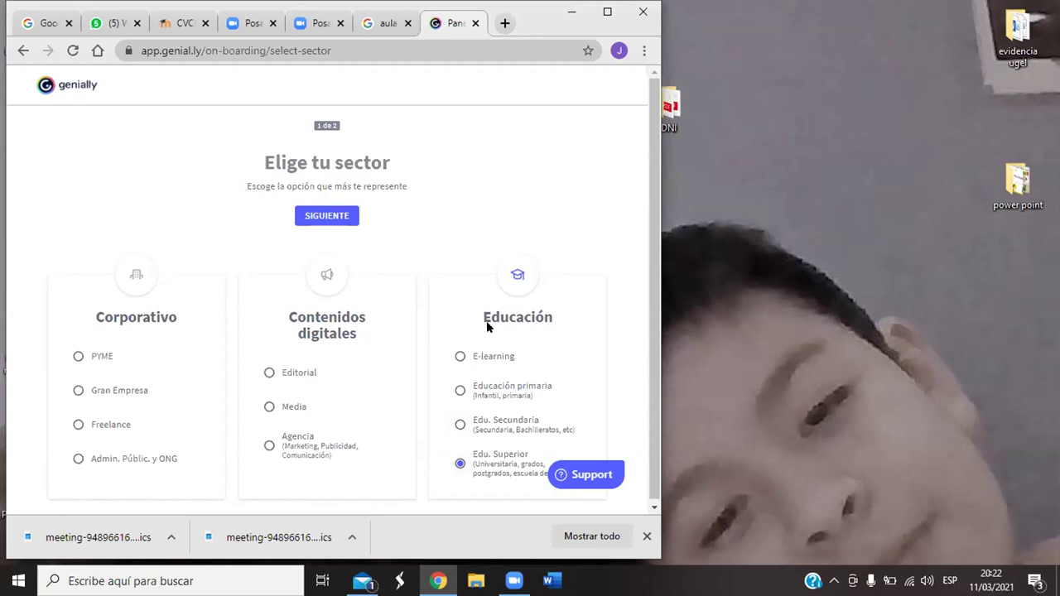
{"action": "left_click", "coordinate": [329, 214]}
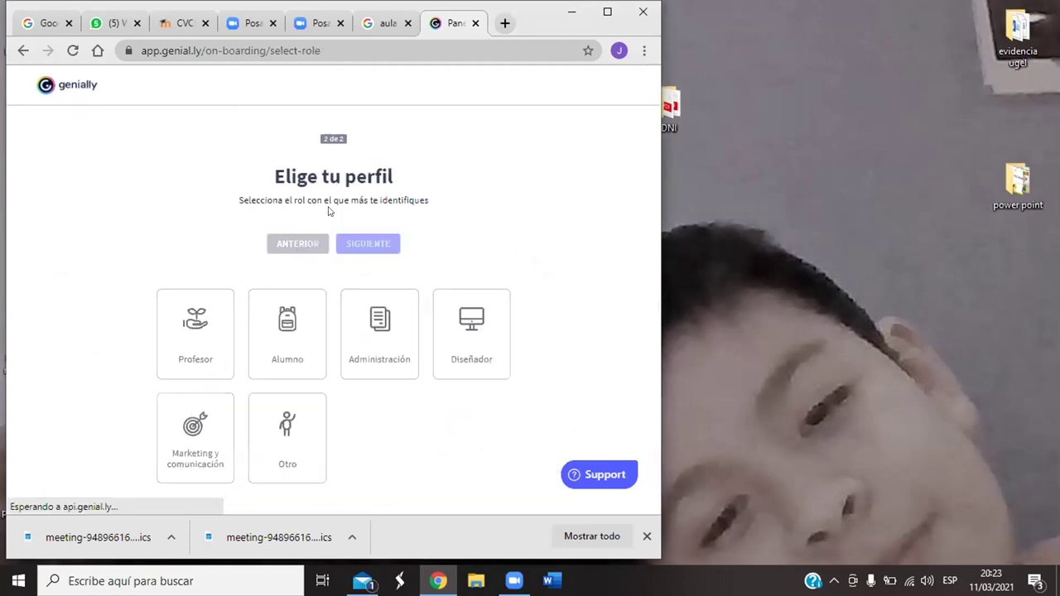
{"action": "left_click", "coordinate": [209, 355]}
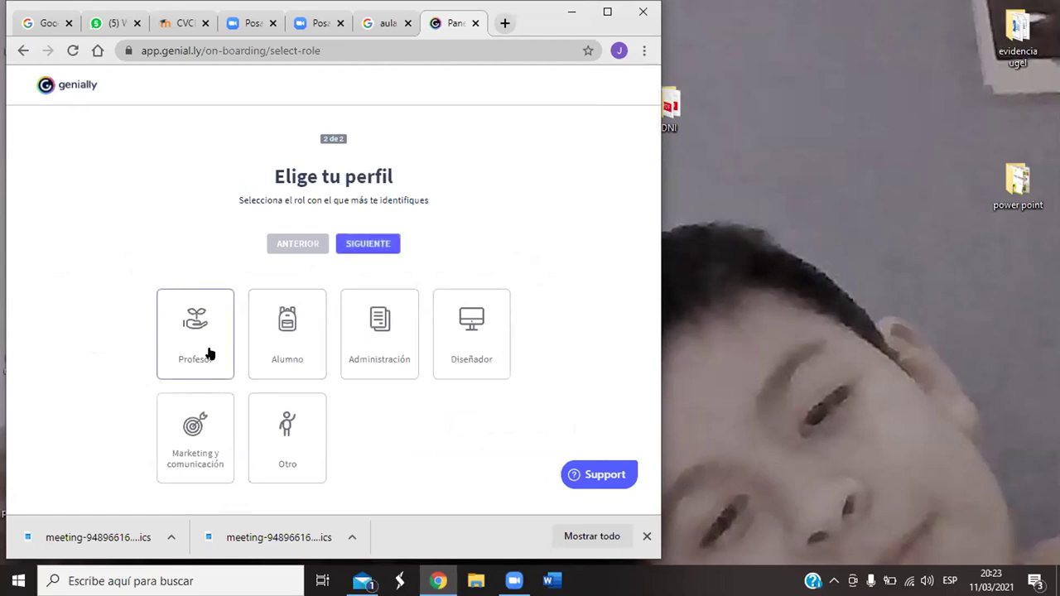
{"action": "left_click", "coordinate": [368, 245]}
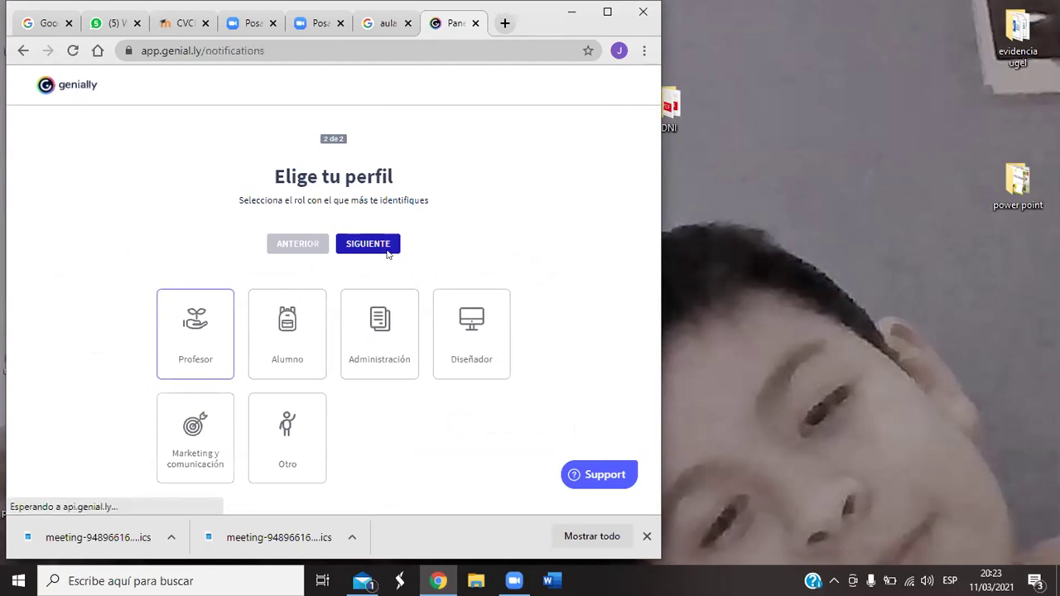
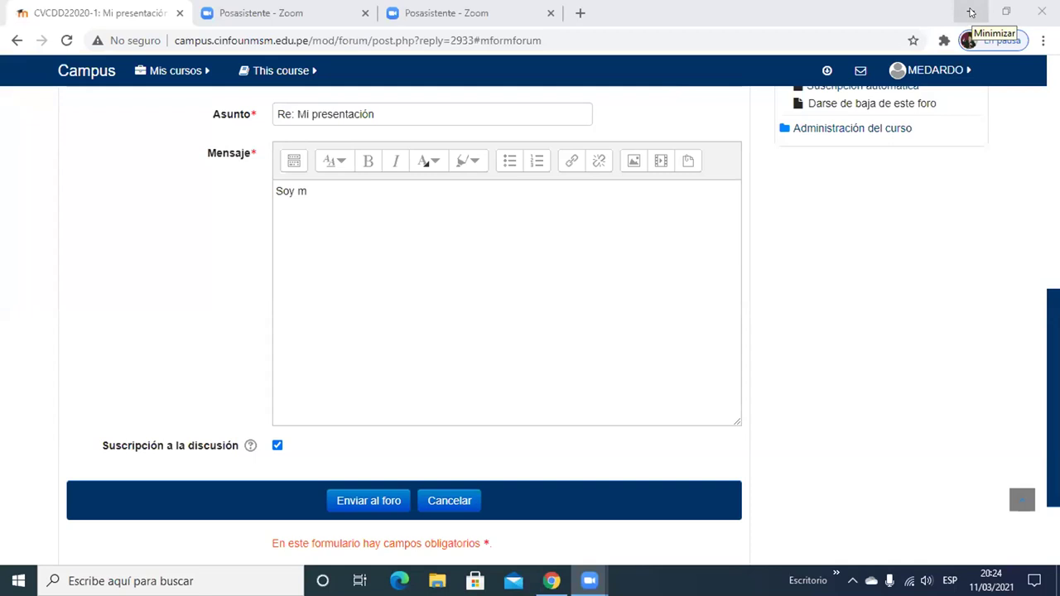
Step: Minimize the forum reply window, open a new Chrome window from the desktop, and go to genial.ly
{"action": "left_click", "coordinate": [970, 12]}
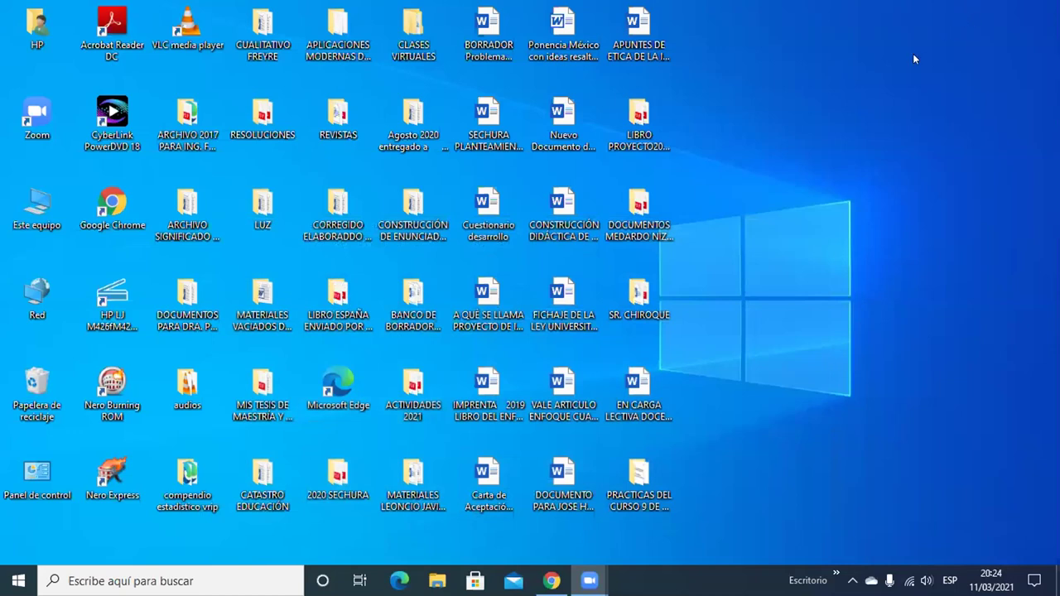
{"action": "double_click", "coordinate": [115, 206]}
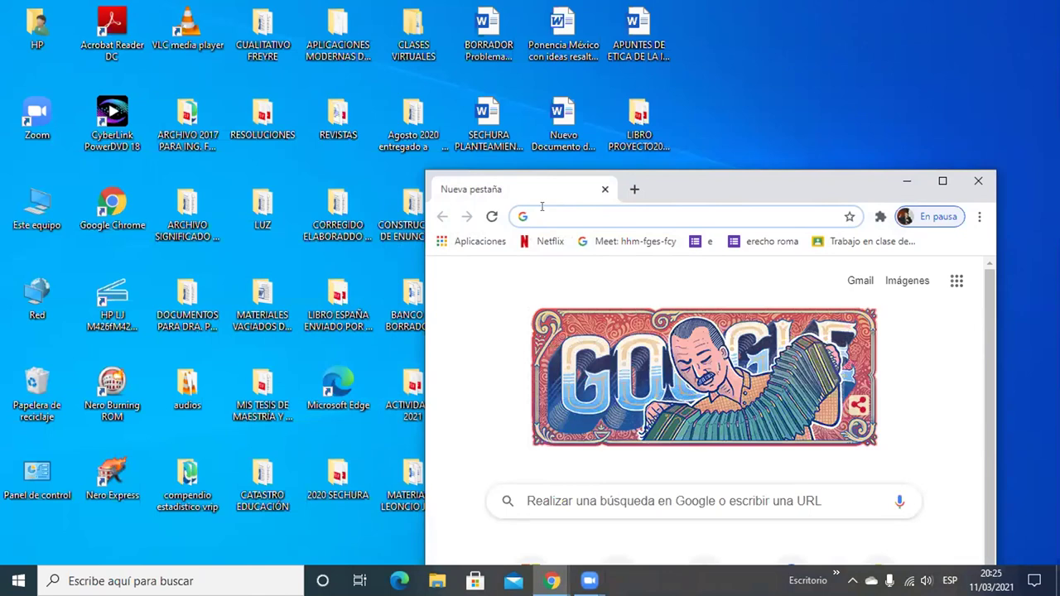
{"action": "type", "text": "gen"}
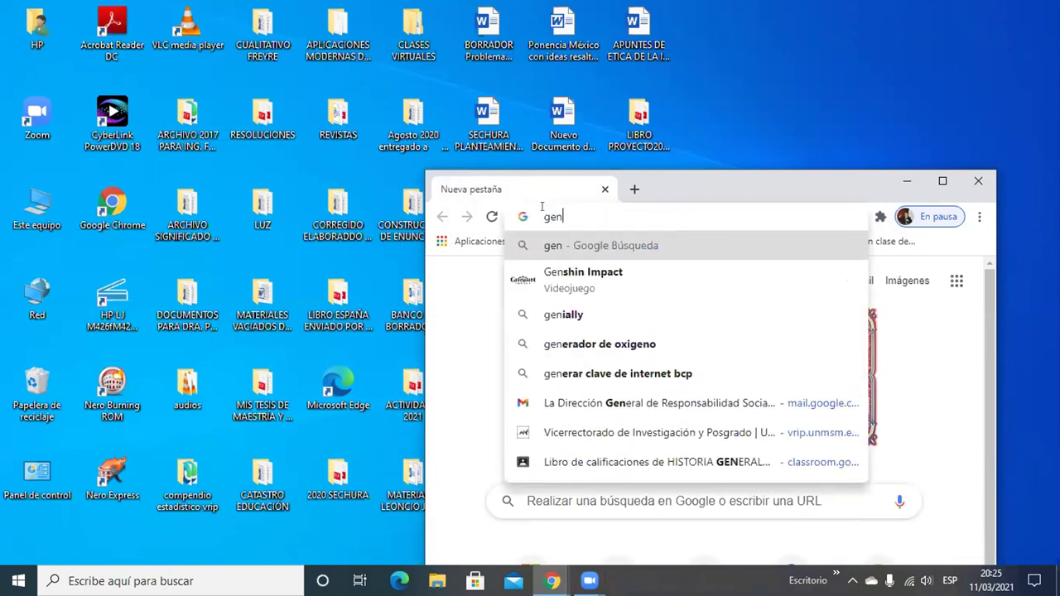
{"action": "type", "text": "ial"}
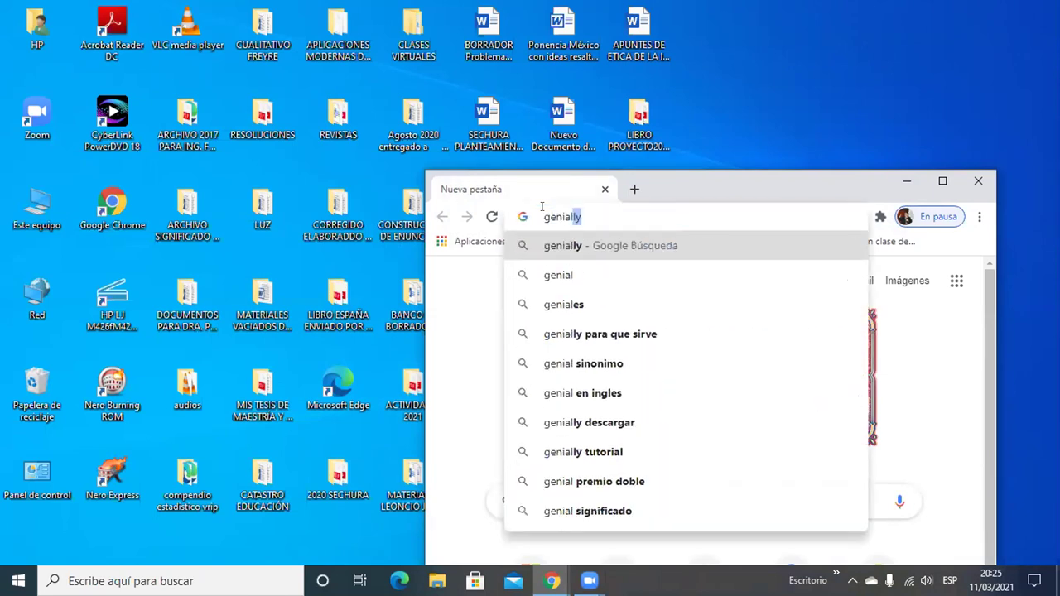
{"action": "type", "text": ".ly"}
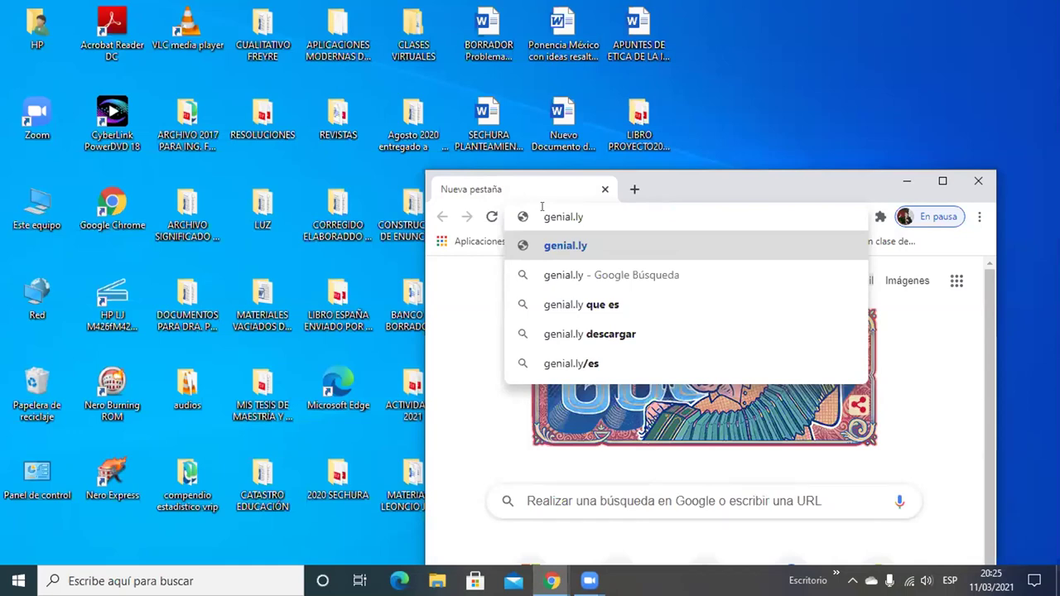
{"action": "key", "text": "Return"}
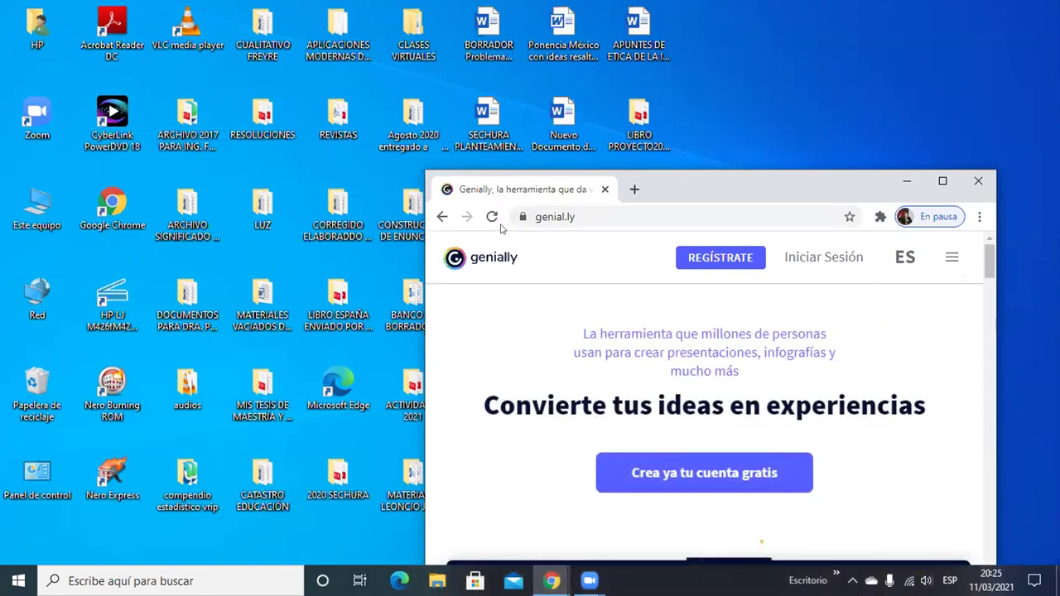
Step: Open the free account registration form, accept the terms of use and privacy policy, and continue with Google
{"action": "left_click", "coordinate": [739, 260]}
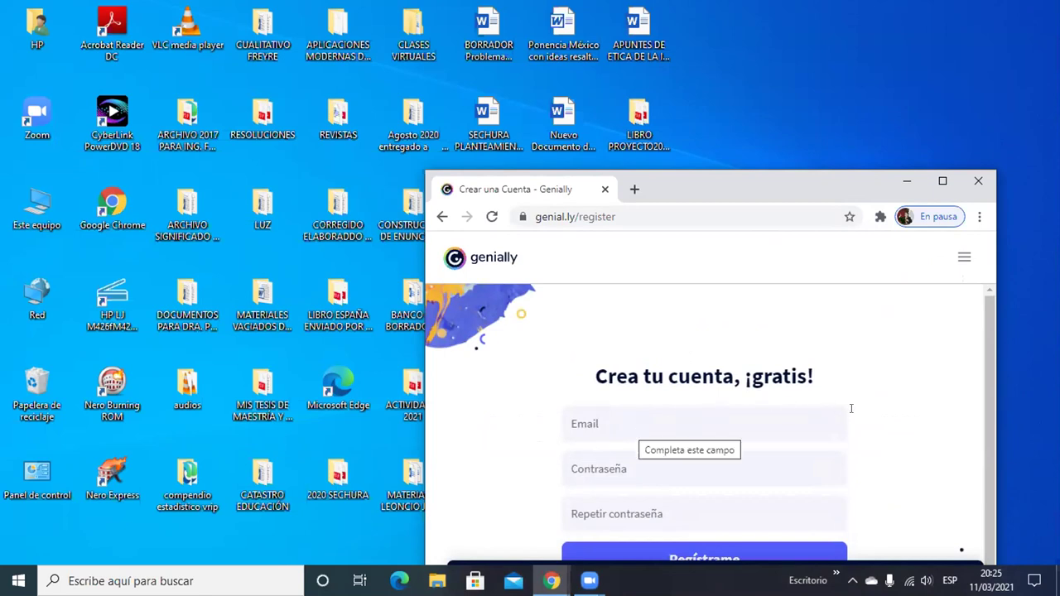
{"action": "left_click_drag", "start_coordinate": [987, 423], "coordinate": [988, 510]}
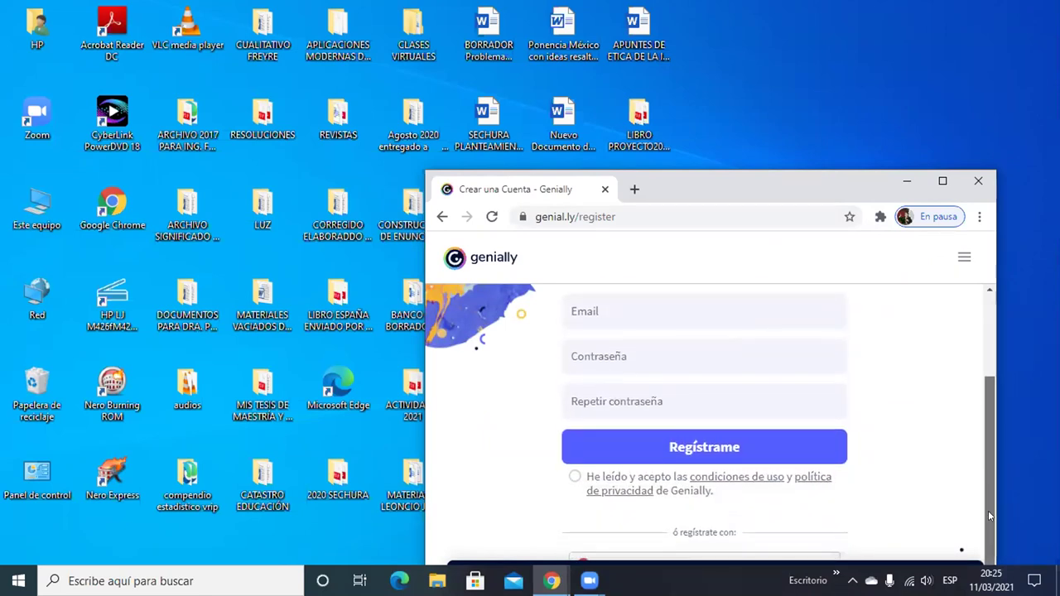
{"action": "left_click_drag", "start_coordinate": [988, 510], "coordinate": [993, 556]}
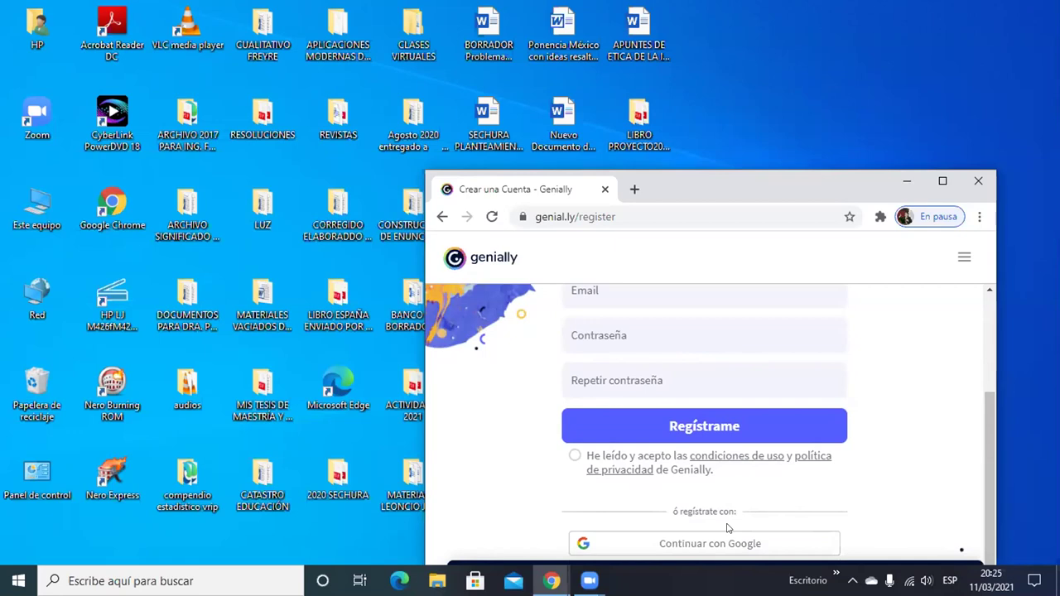
{"action": "left_click", "coordinate": [573, 457]}
{"action": "left_click", "coordinate": [694, 544]}
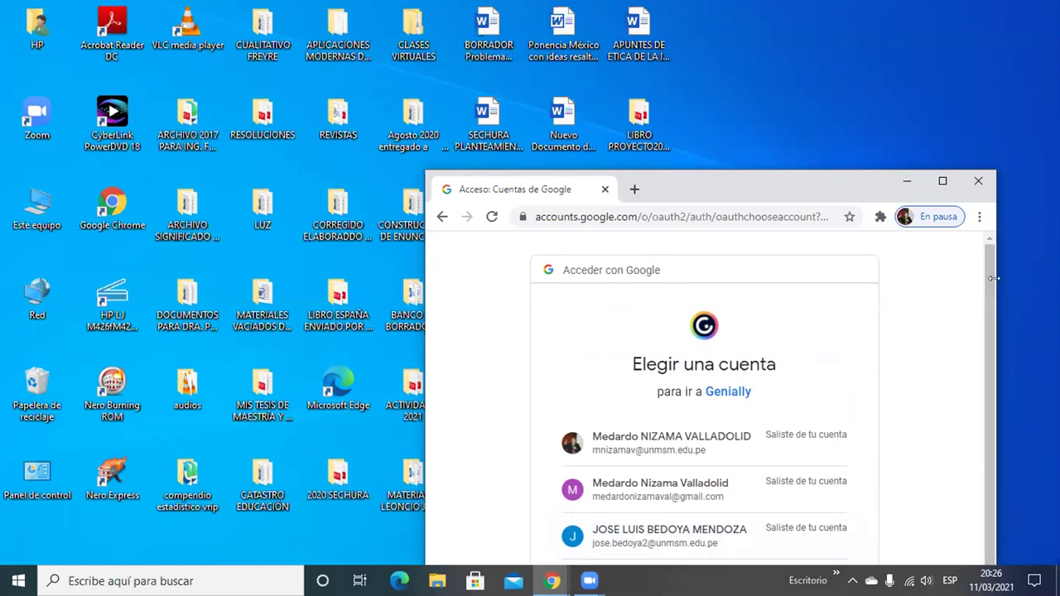
Step: Maximize the window, sign in with the first listed institutional university account and its password, and accept all cookies on Genially
{"action": "left_click", "coordinate": [942, 183]}
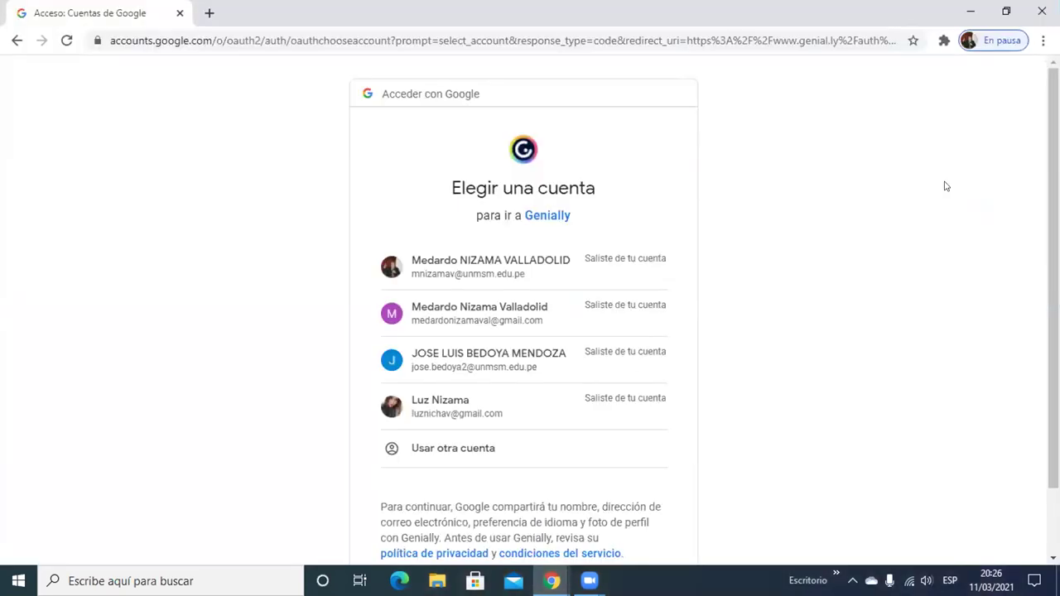
{"action": "left_click", "coordinate": [532, 262]}
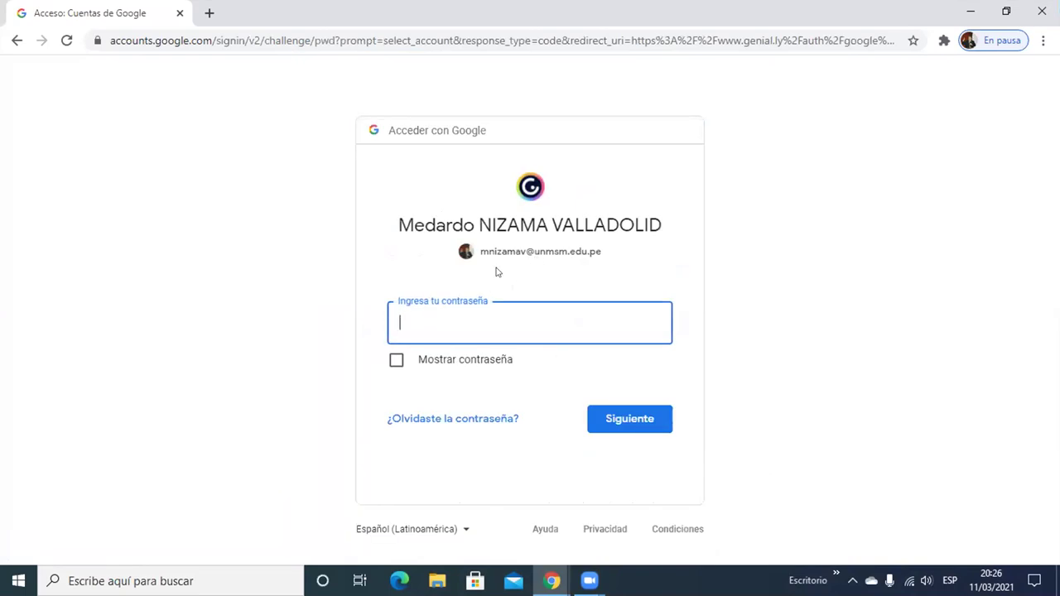
{"action": "type", "text": "********"}
{"action": "left_click", "coordinate": [633, 421]}
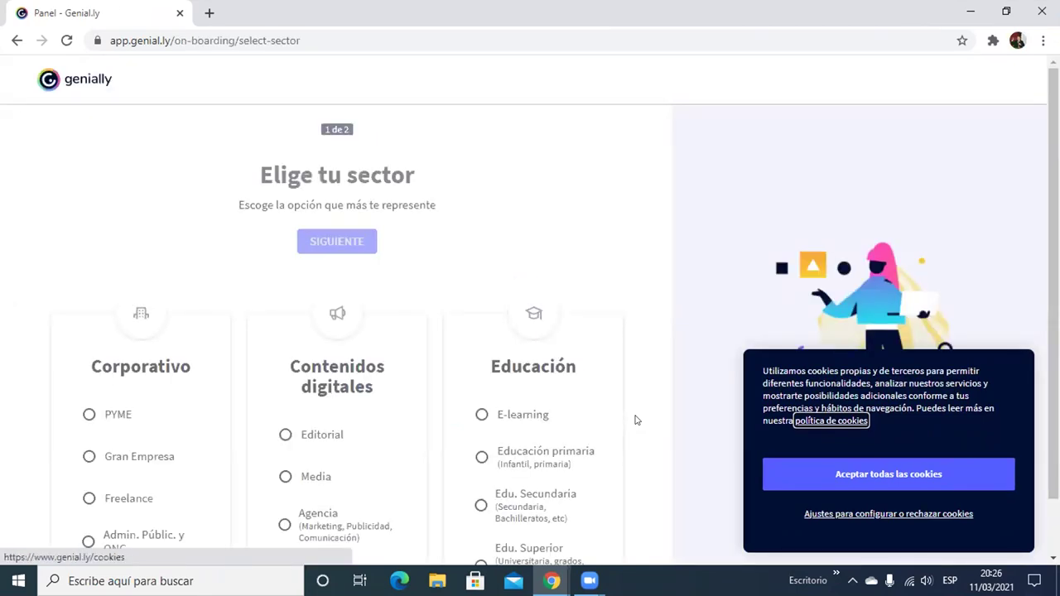
{"action": "left_click", "coordinate": [905, 472]}
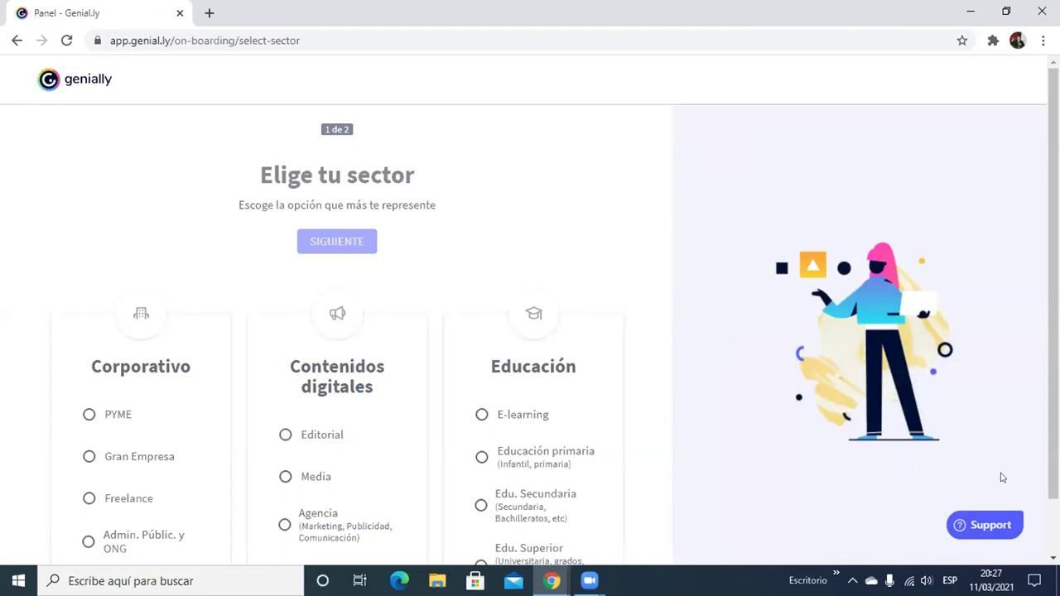
Step: Set Edu. Superior as the sector and Profesor as the profile for this account, and accept the Genially communications offer
{"action": "scroll", "coordinate": [1052, 290], "scroll_direction": "down", "scroll_amount": 1}
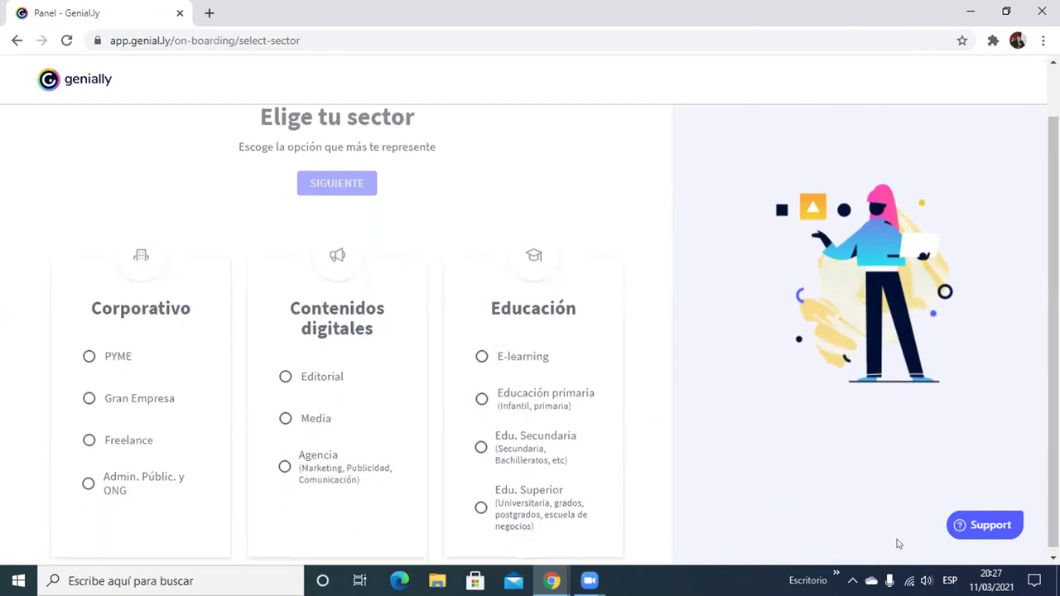
{"action": "left_click", "coordinate": [480, 508]}
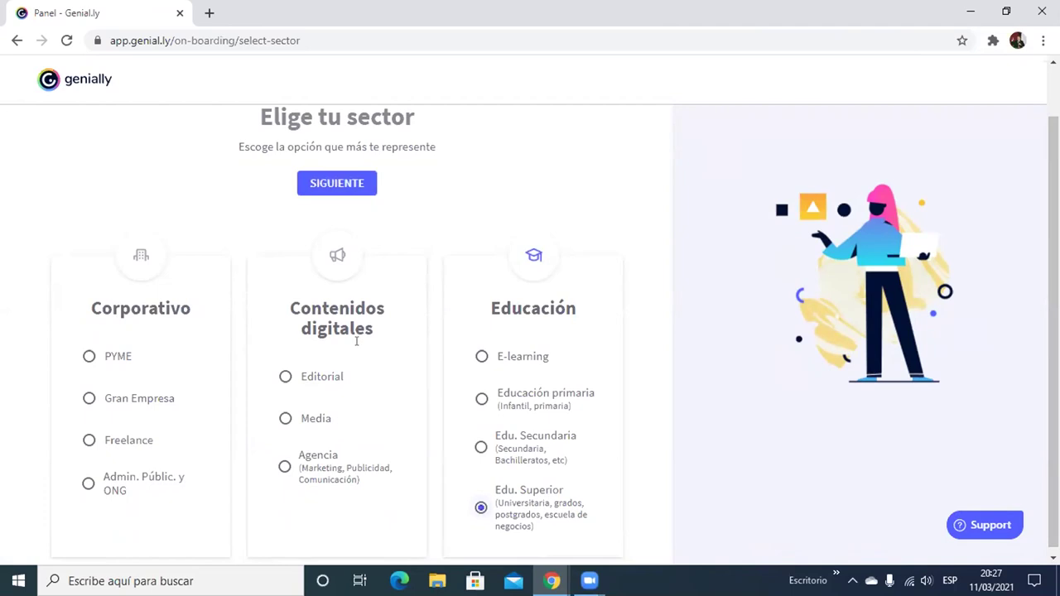
{"action": "left_click", "coordinate": [328, 183]}
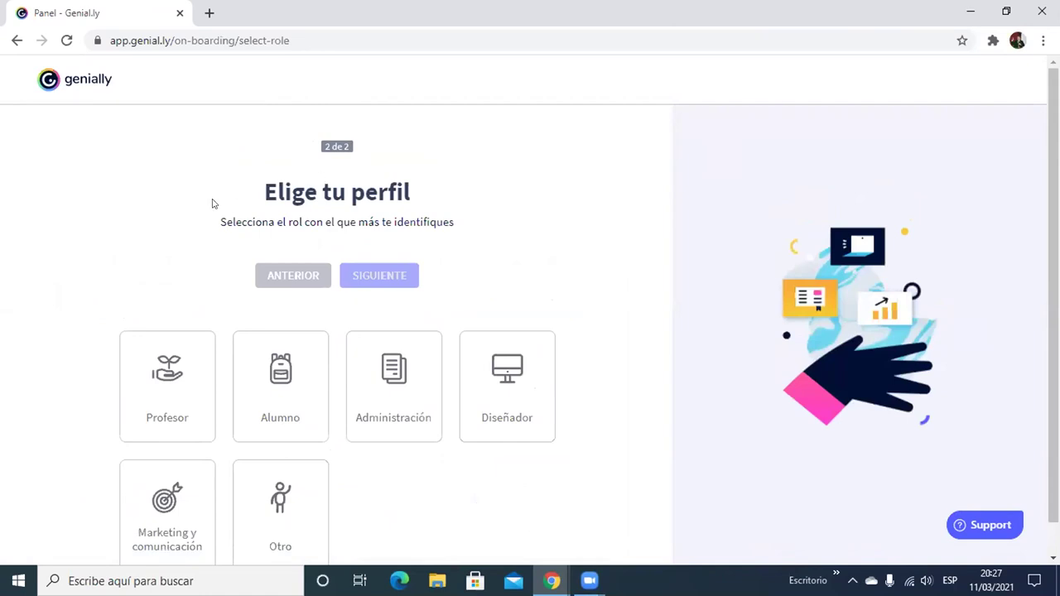
{"action": "left_click", "coordinate": [184, 405]}
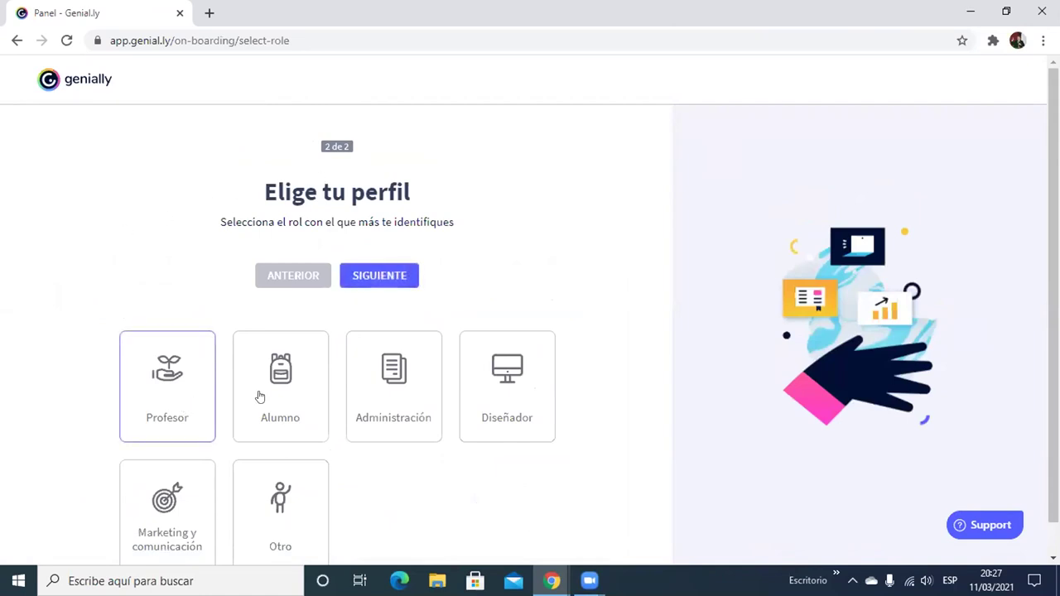
{"action": "left_click", "coordinate": [365, 273]}
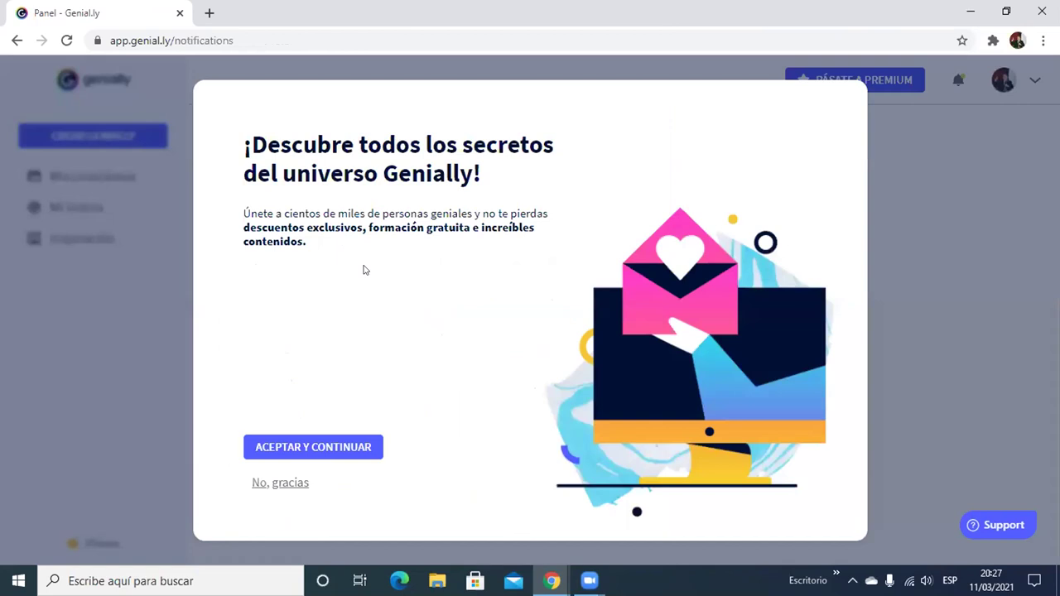
{"action": "left_click", "coordinate": [303, 445]}
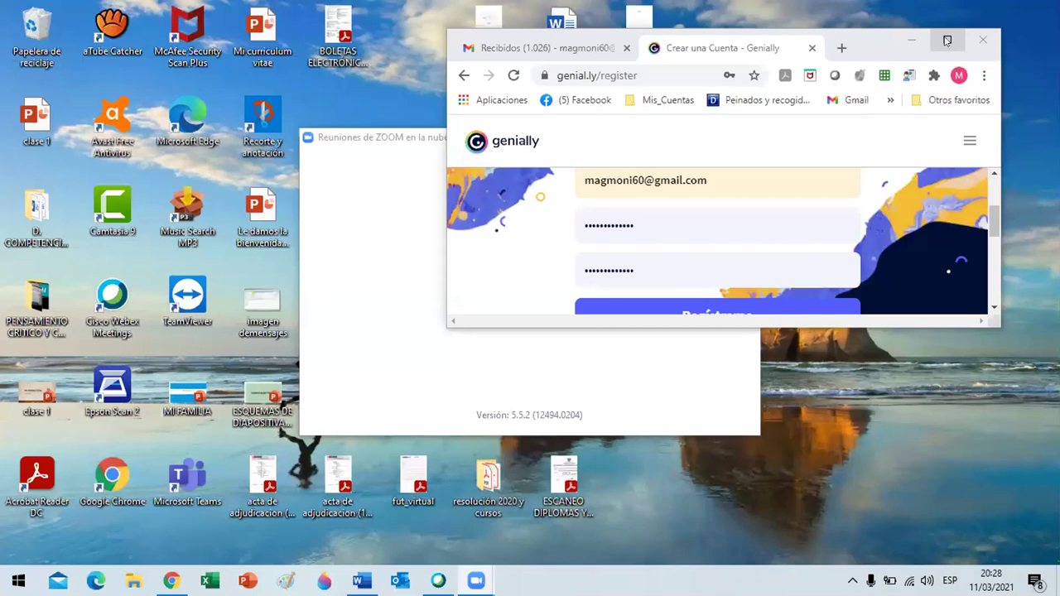
Step: Maximize the browser window with the registration form, continue with Google, and choose the participant's first listed Gmail account
{"action": "left_click", "coordinate": [946, 40]}
{"action": "left_click", "coordinate": [947, 40]}
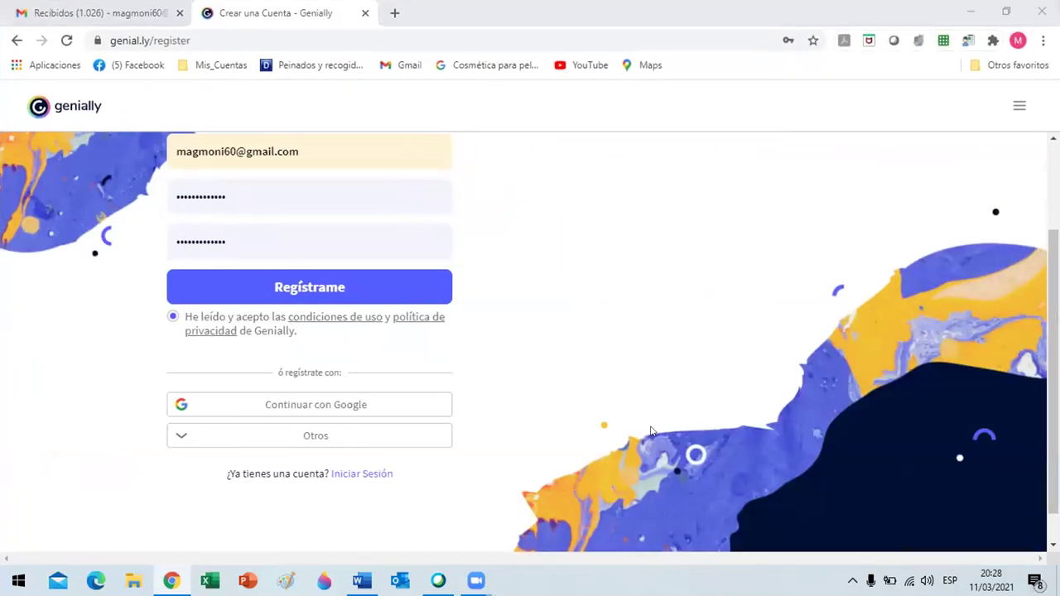
{"action": "left_click", "coordinate": [343, 407]}
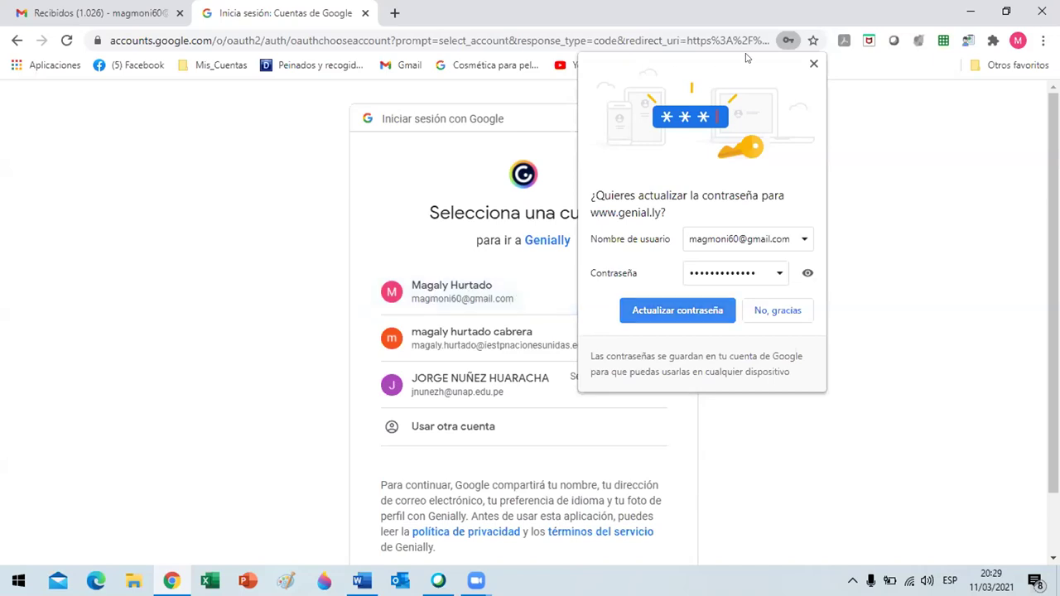
{"action": "left_click", "coordinate": [469, 283]}
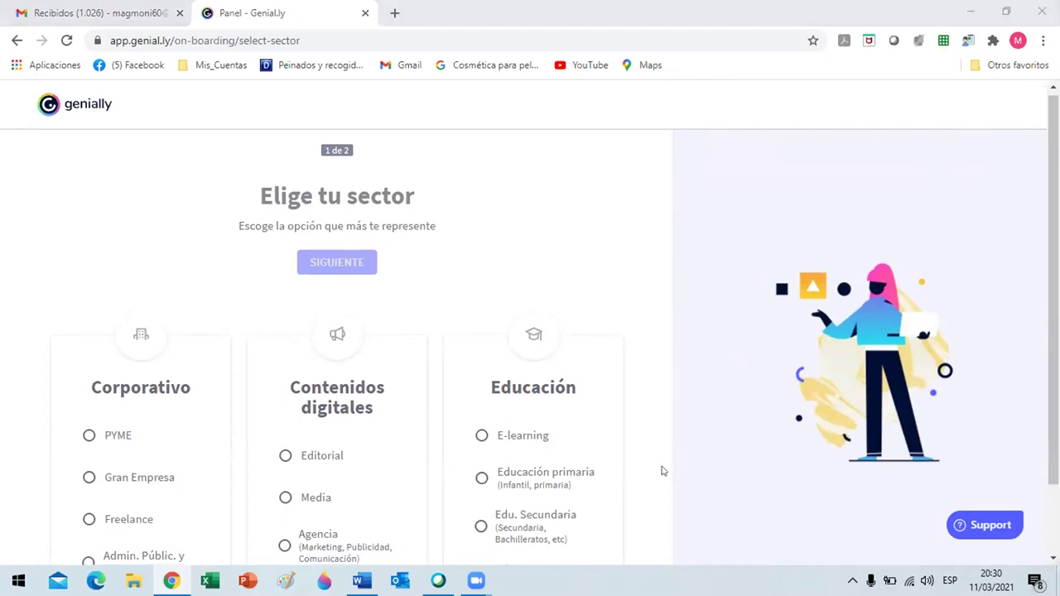
Step: Set Edu. Secundaria as the sector and Profesor as the profile, and accept the Genially communications offer
{"action": "left_click", "coordinate": [480, 528]}
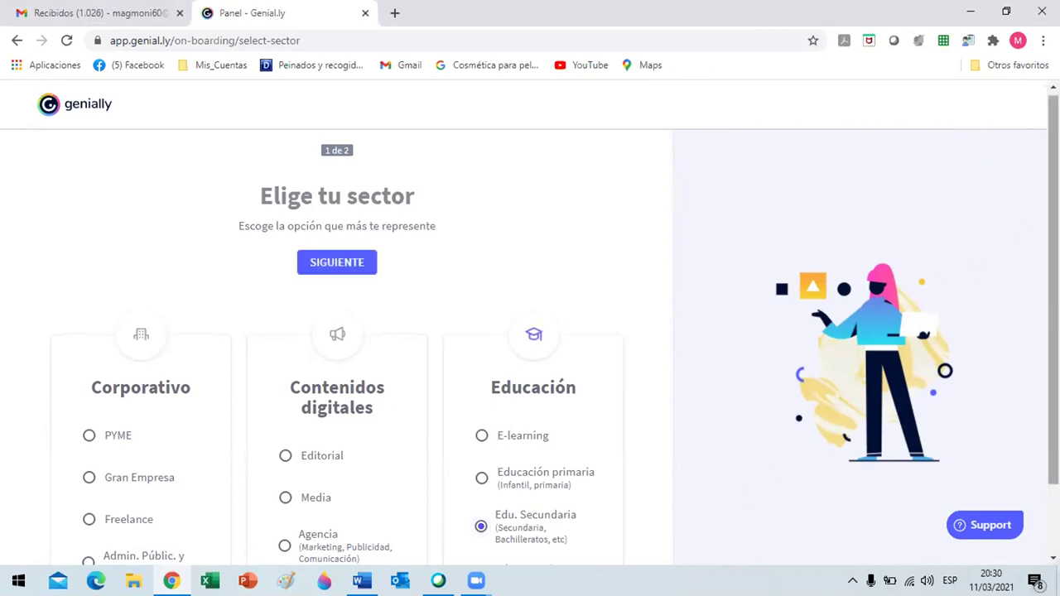
{"action": "mouse_move", "coordinate": [1053, 290]}
{"action": "left_mouse_down"}
{"action": "mouse_move", "coordinate": [1053, 388]}
{"action": "mouse_move", "coordinate": [1053, 286]}
{"action": "left_mouse_up"}
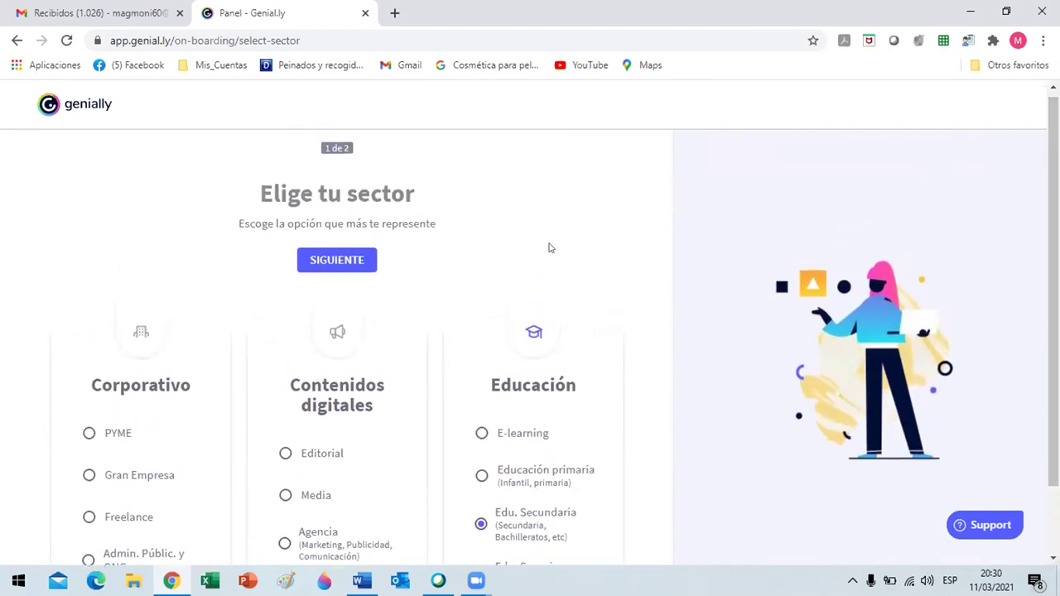
{"action": "left_click", "coordinate": [339, 260]}
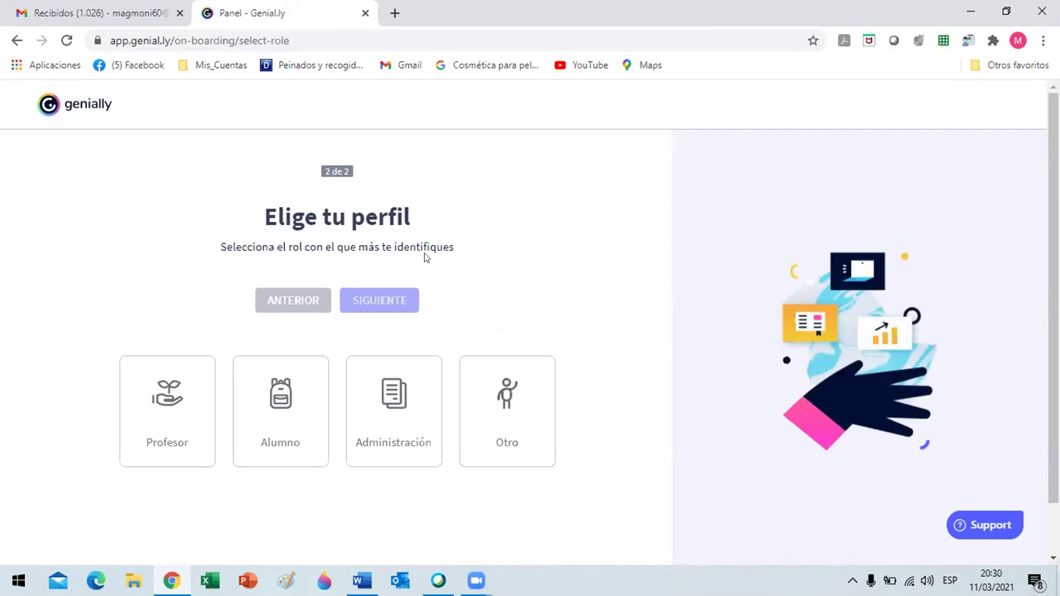
{"action": "left_click", "coordinate": [168, 396]}
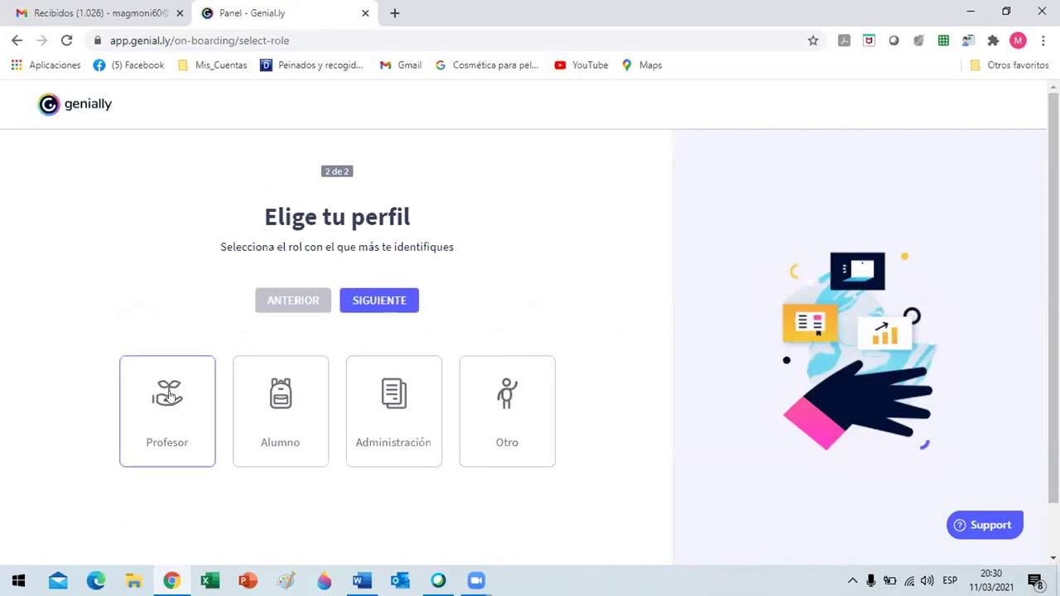
{"action": "left_click", "coordinate": [395, 299]}
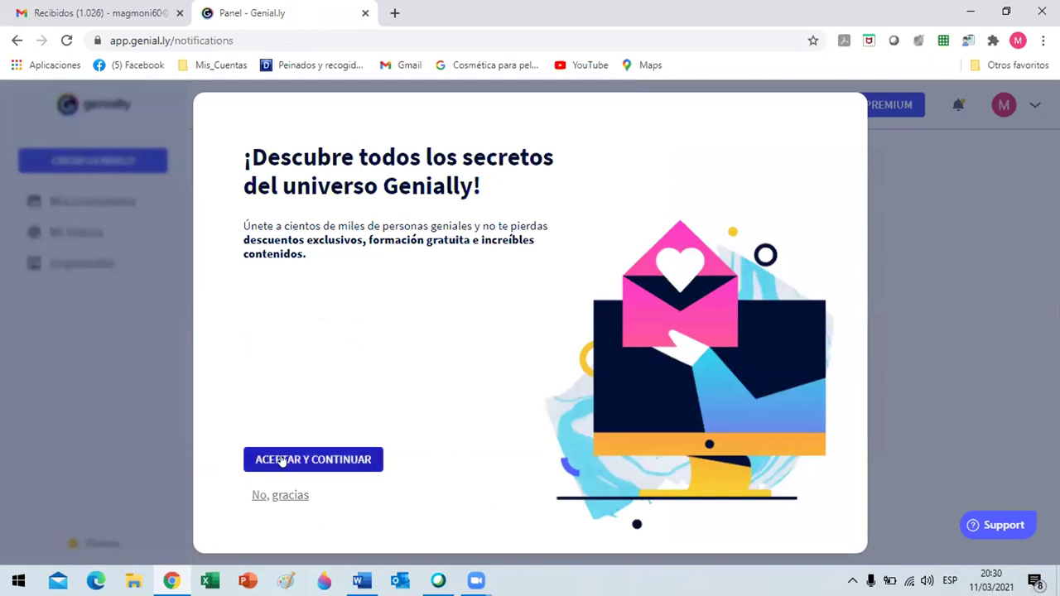
{"action": "left_click", "coordinate": [282, 461]}
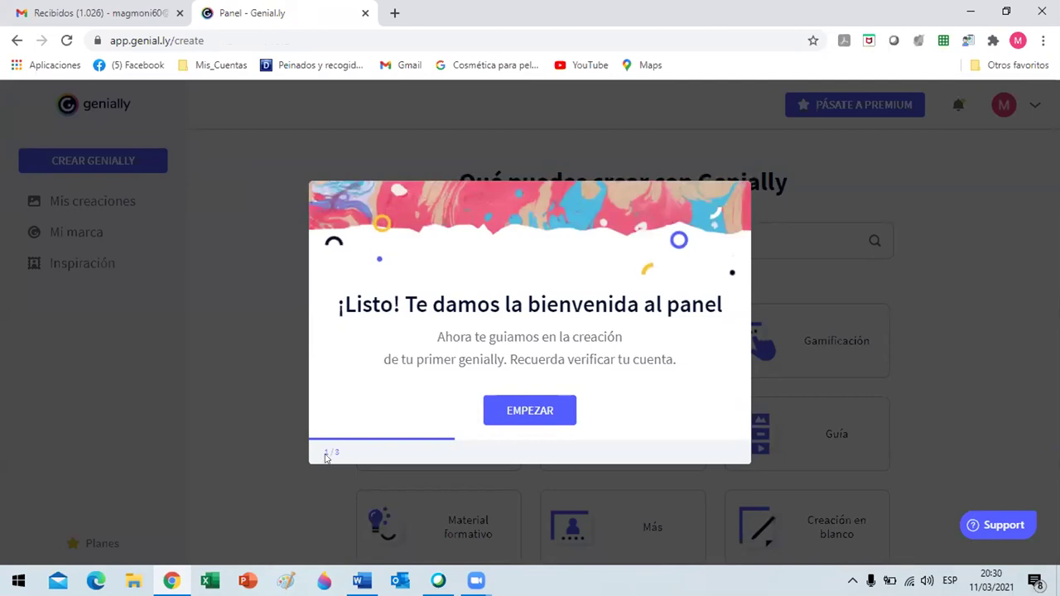
Step: Start the panel's welcome tour and advance past the template search tip to the content type step
{"action": "left_click", "coordinate": [522, 407]}
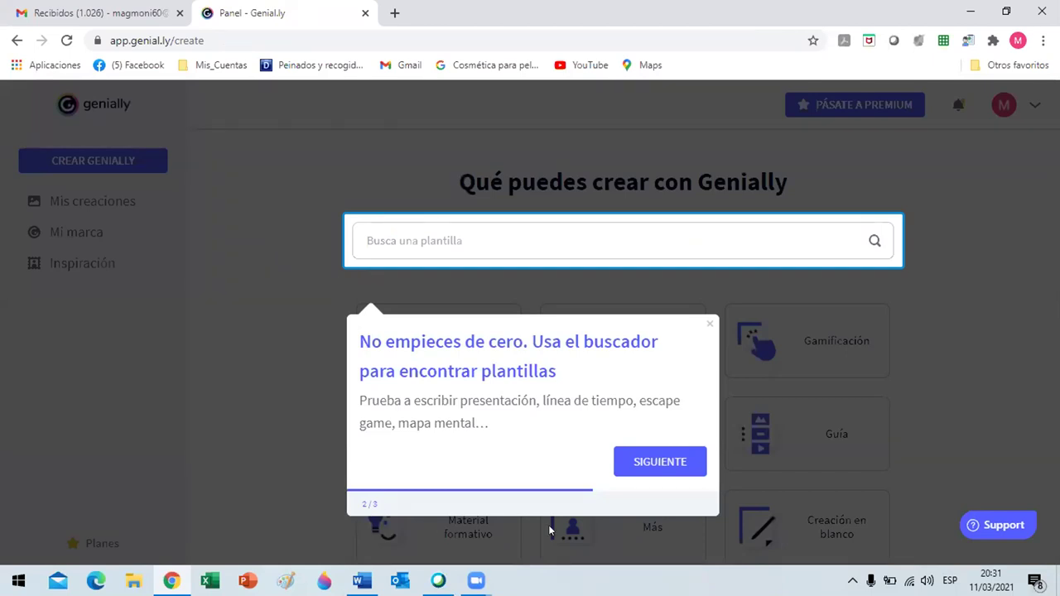
{"action": "left_click", "coordinate": [650, 463]}
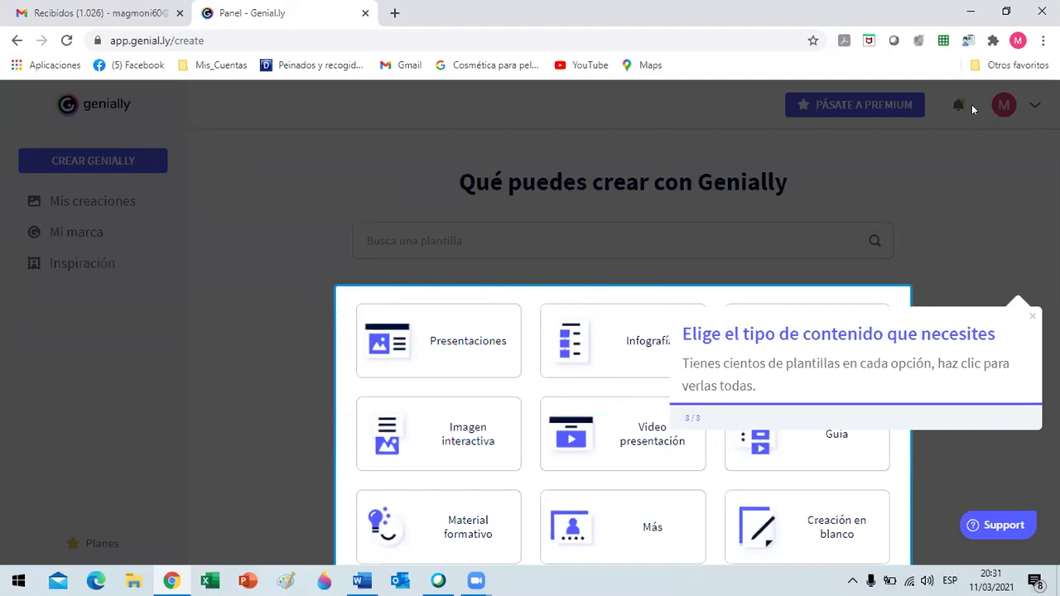
{"action": "left_click", "coordinate": [1006, 9]}
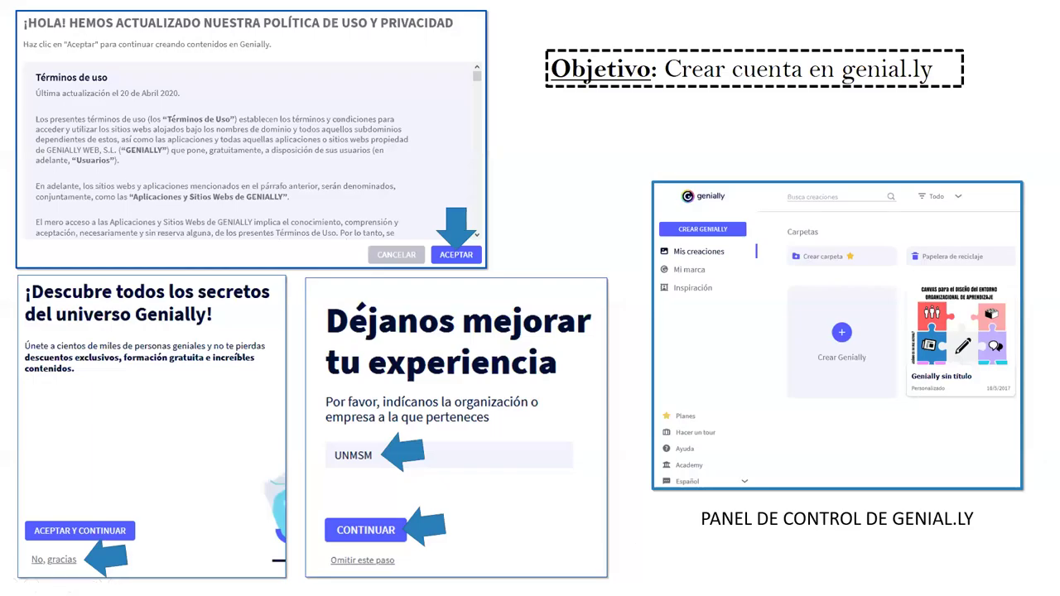
Step: Advance the slideshow to the interactive image section and open the linked PARTES DE LA PLANTA example, accepting all cookies
{"action": "left_click", "coordinate": [571, 201]}
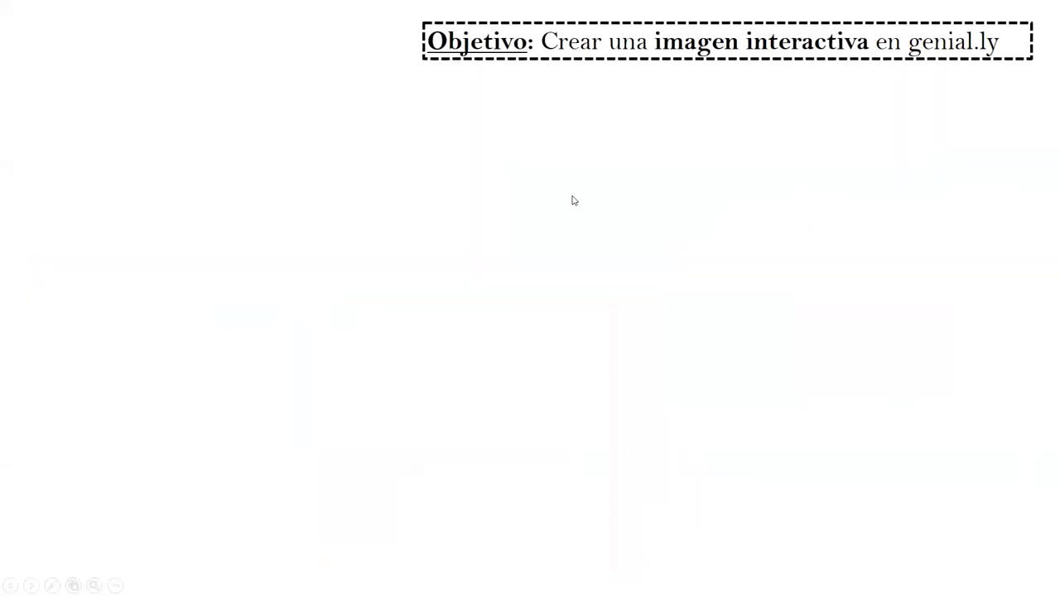
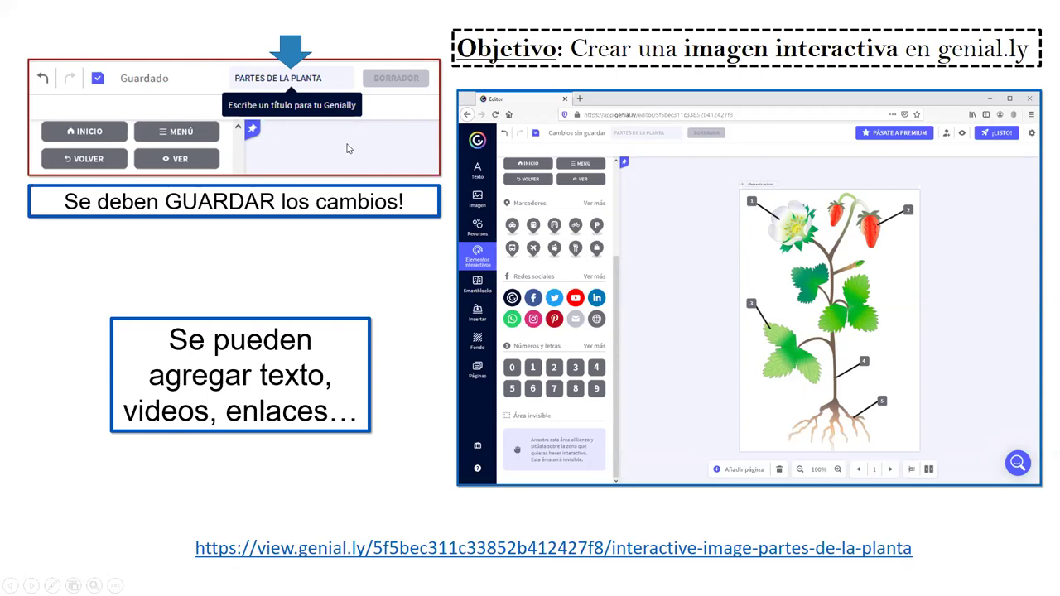
{"action": "left_click", "coordinate": [308, 108]}
{"action": "key", "text": "Left"}
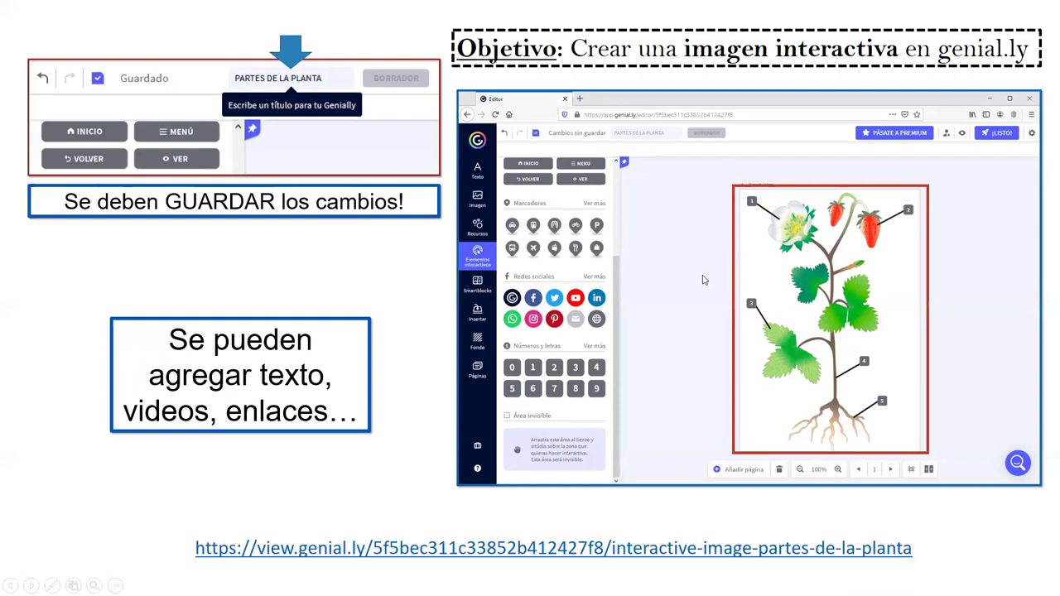
{"action": "left_click", "coordinate": [723, 548]}
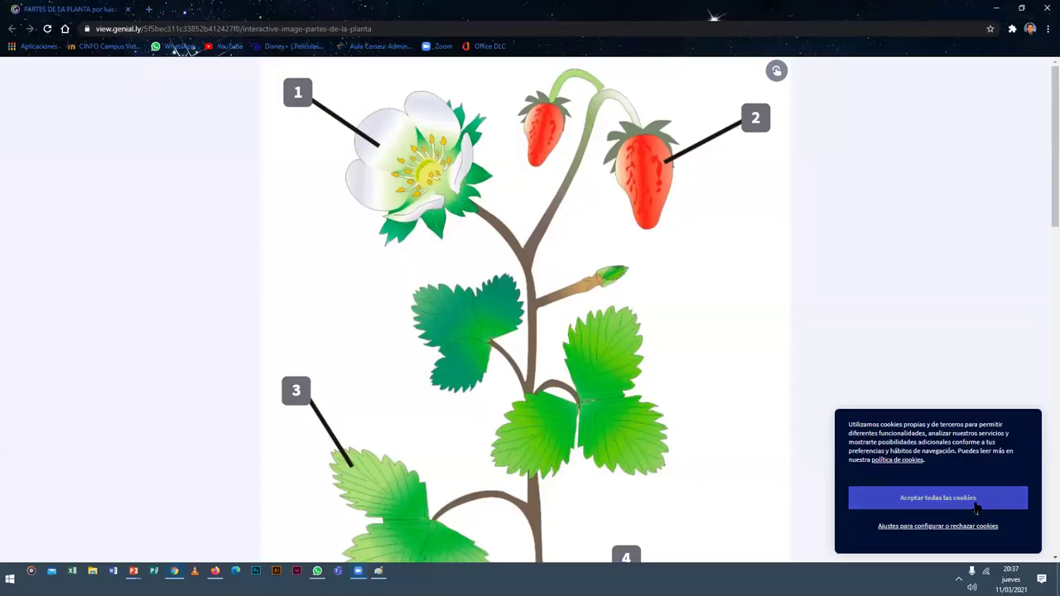
{"action": "left_click", "coordinate": [968, 498]}
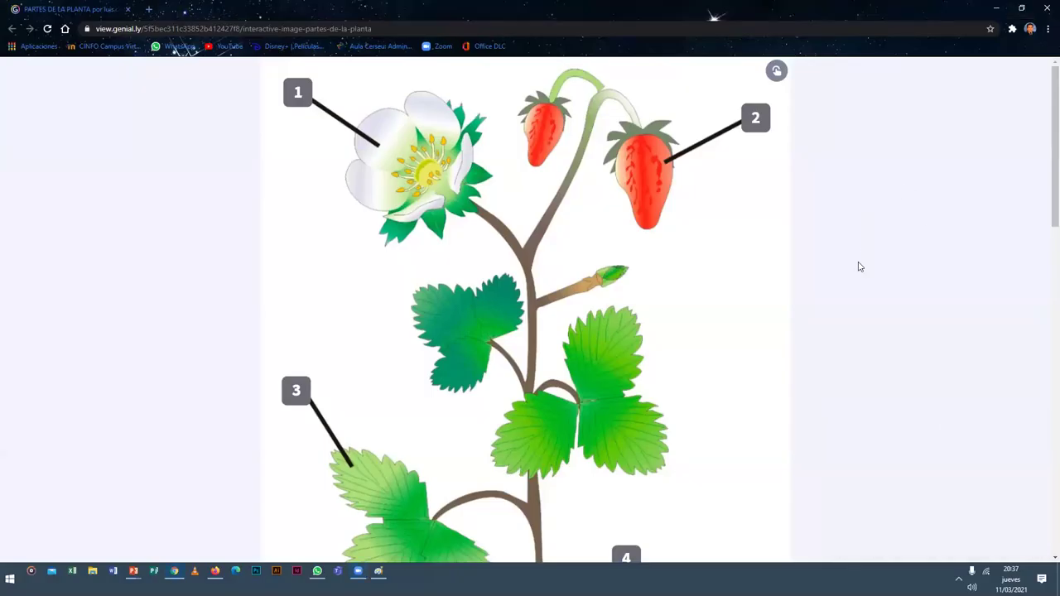
Step: Reduce the browser zoom to 25% and look over the interactive plant image from the flower to the roots
{"action": "key", "text": "ctrl+minus"}
{"action": "key", "text": "ctrl+minus"}
{"action": "key", "text": "ctrl+minus"}
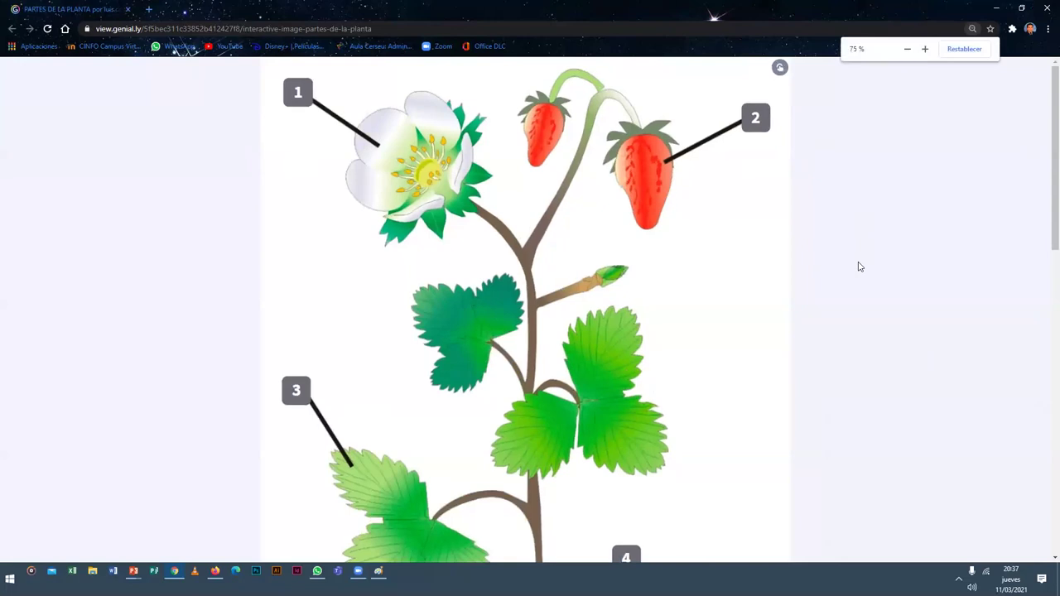
{"action": "left_click", "coordinate": [907, 49]}
{"action": "left_click", "coordinate": [906, 49]}
{"action": "left_click", "coordinate": [906, 49]}
{"action": "left_click", "coordinate": [906, 49]}
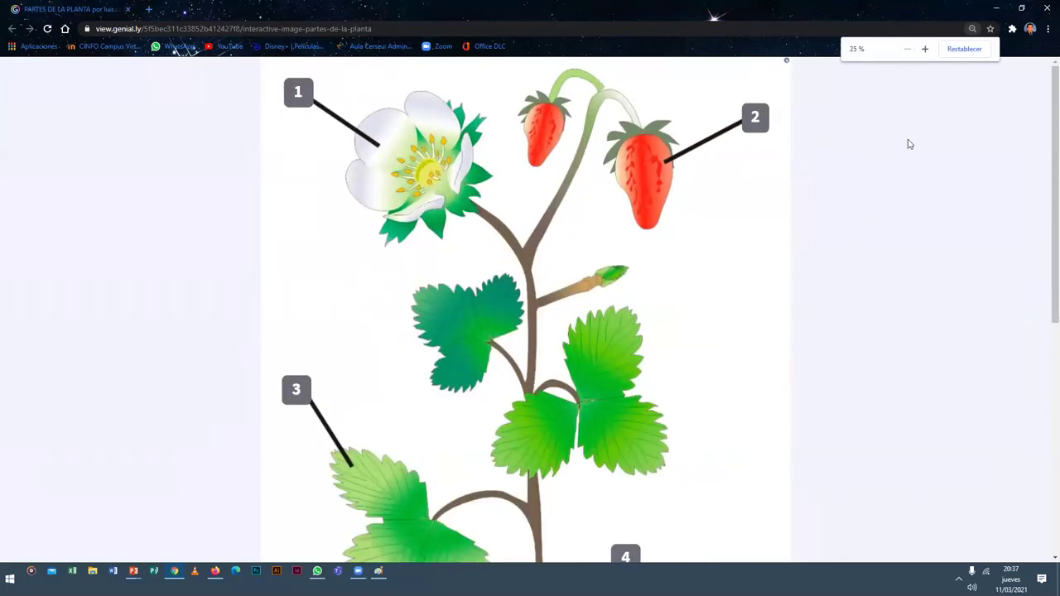
{"action": "scroll", "coordinate": [882, 207], "scroll_direction": "down", "scroll_amount": 3}
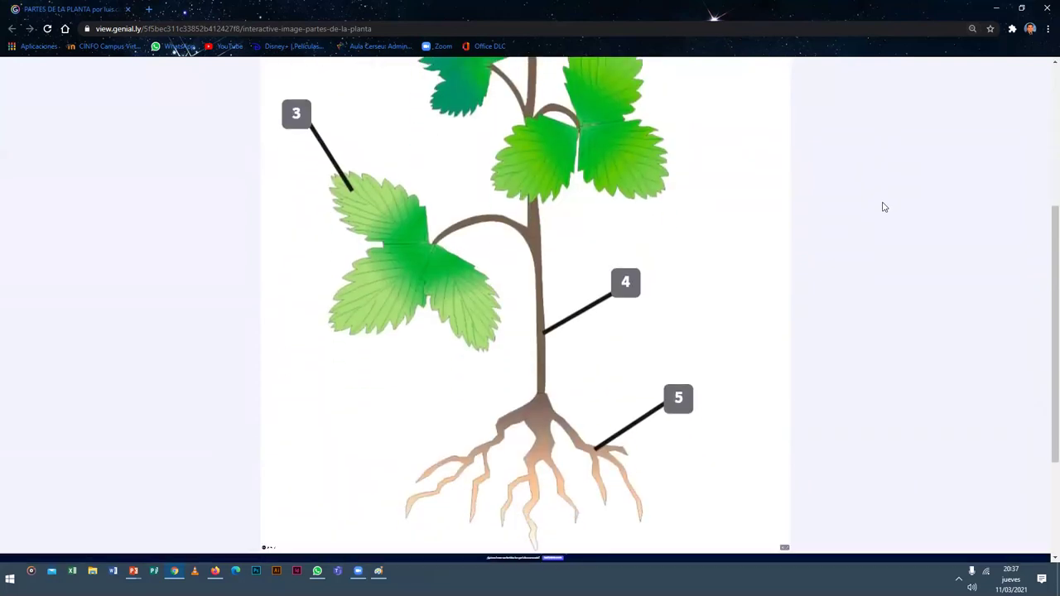
{"action": "scroll", "coordinate": [1043, 364], "scroll_direction": "up", "scroll_amount": 2}
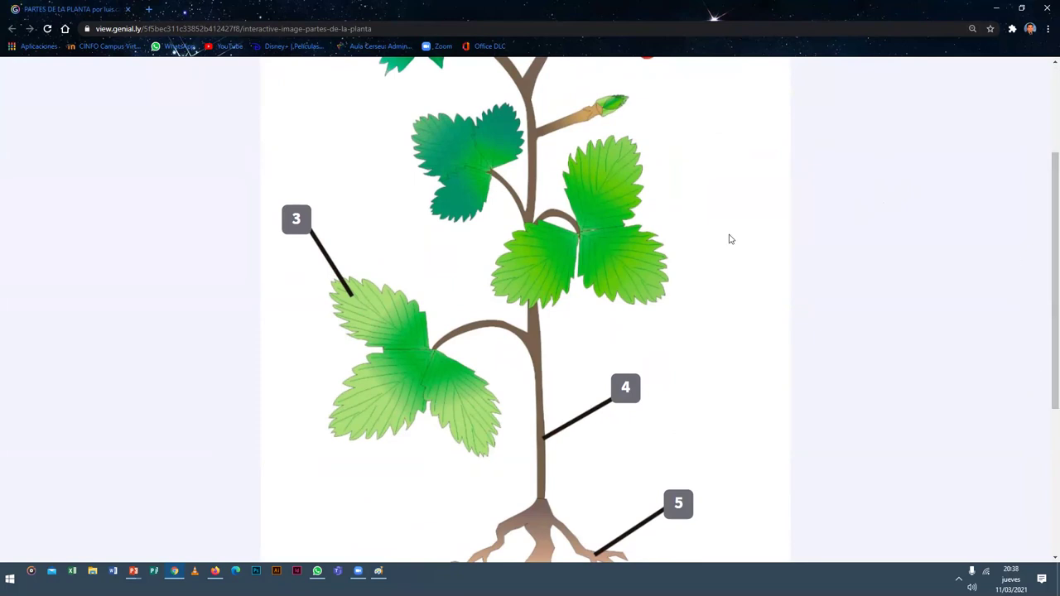
{"action": "scroll", "coordinate": [731, 240], "scroll_direction": "up", "scroll_amount": 2}
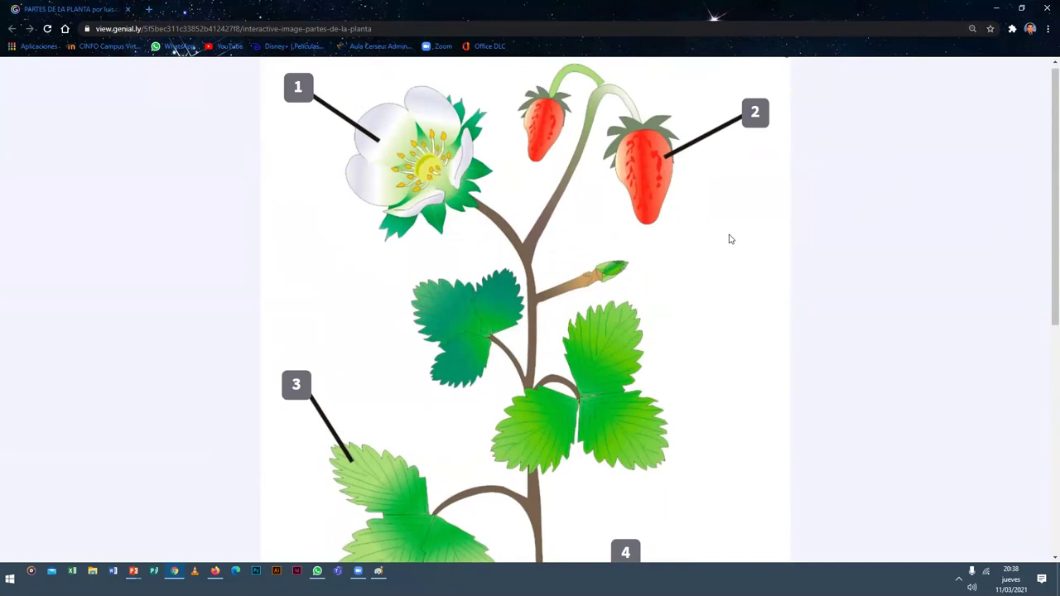
{"action": "scroll", "coordinate": [497, 260], "scroll_direction": "up", "scroll_amount": 1}
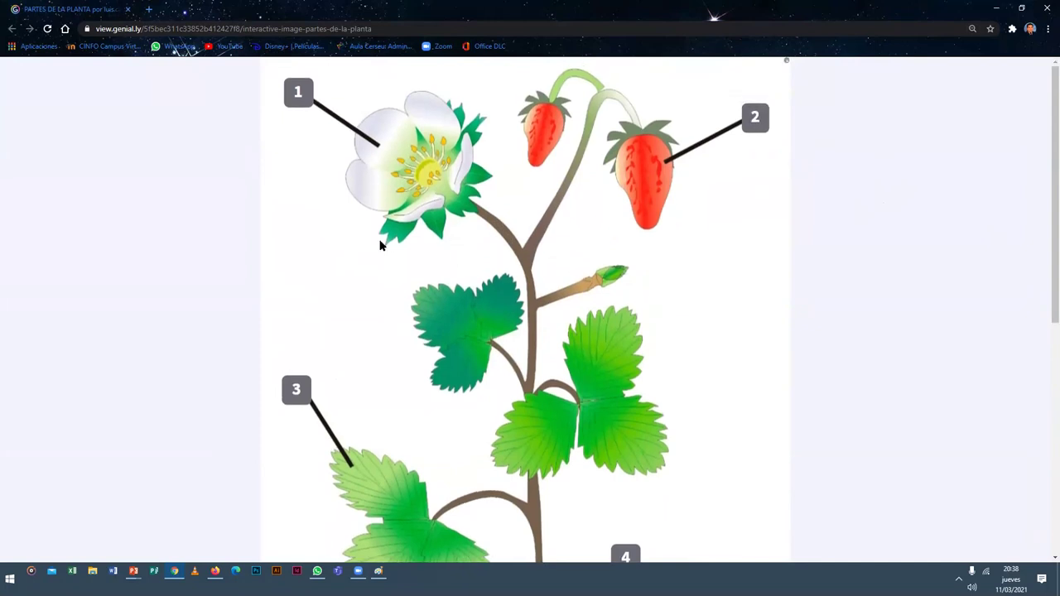
Step: Restore the page's default zoom, view the fruit description at marker 2, and look at the lower markers
{"action": "mouse_move", "coordinate": [300, 101]}
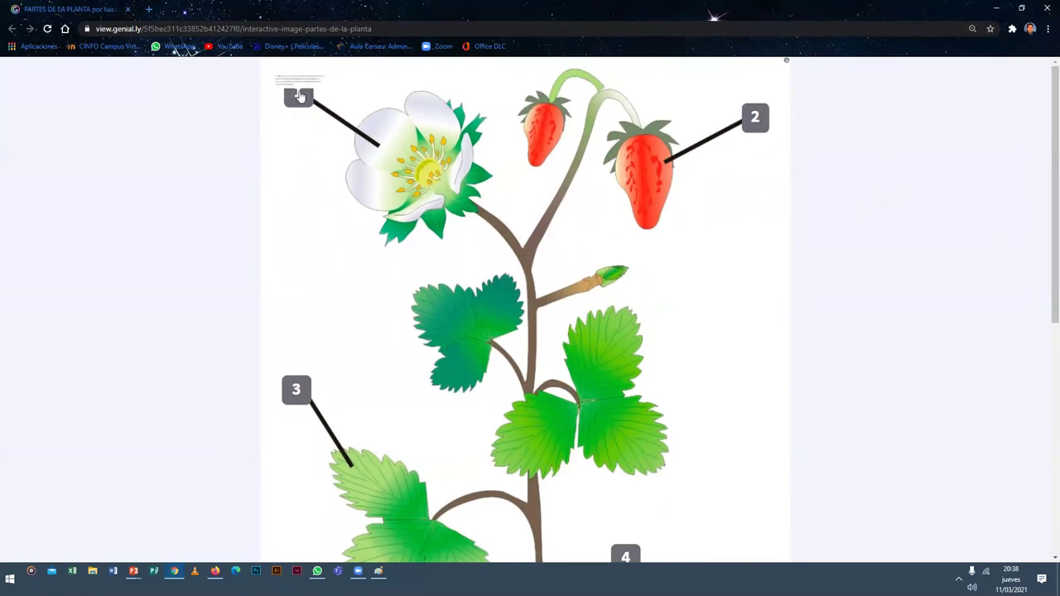
{"action": "left_click", "coordinate": [1045, 31]}
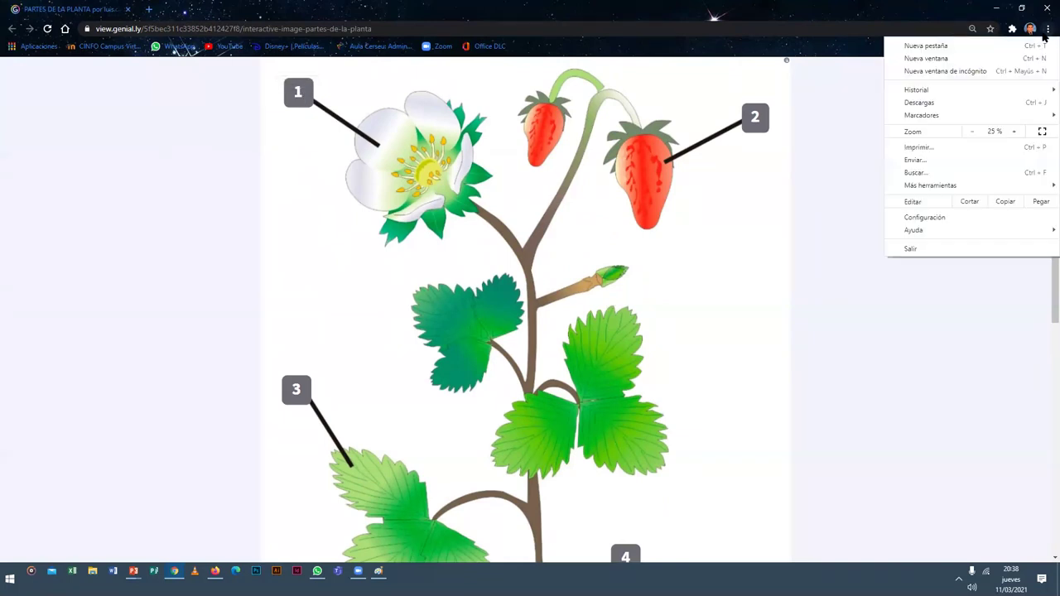
{"action": "left_click", "coordinate": [1013, 132]}
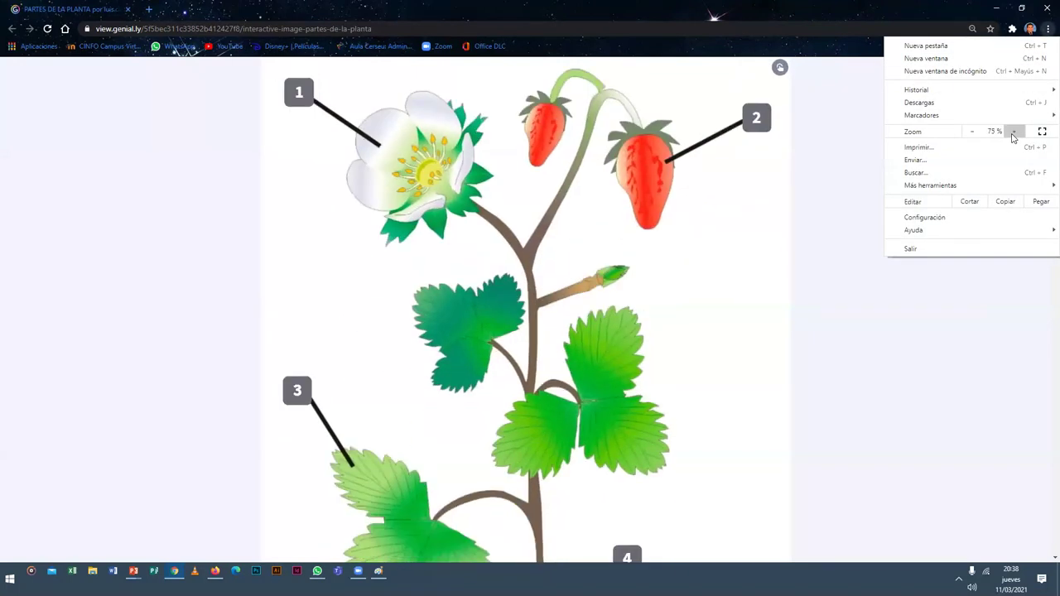
{"action": "left_click", "coordinate": [541, 196]}
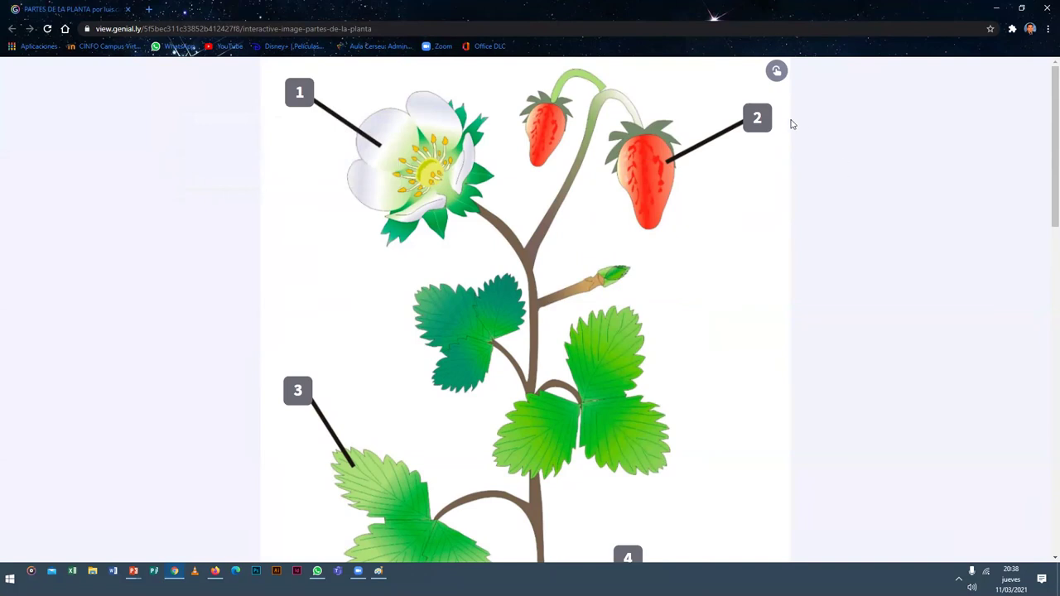
{"action": "mouse_move", "coordinate": [760, 122]}
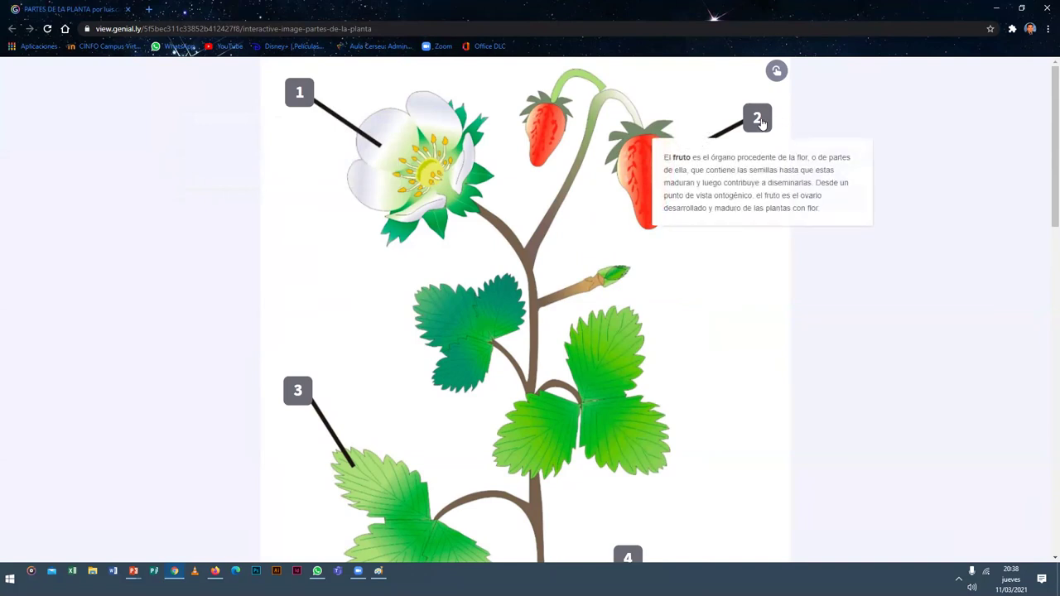
{"action": "left_click_drag", "start_coordinate": [1042, 102], "coordinate": [1043, 185]}
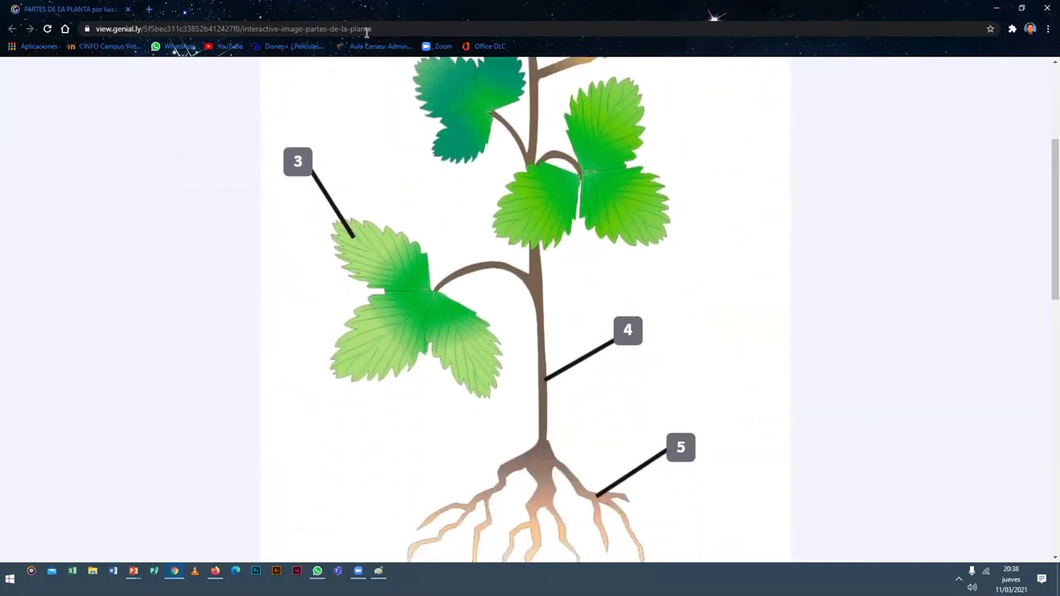
Step: View the leaf description at marker 3 and the stem description at marker 4 of the plant image
{"action": "mouse_move", "coordinate": [300, 163]}
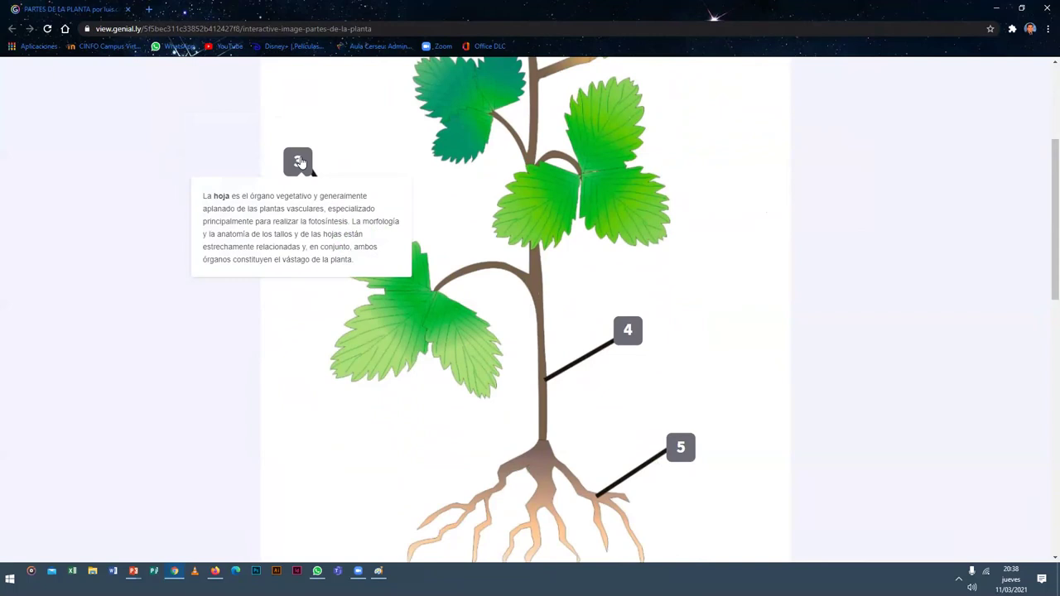
{"action": "scroll", "coordinate": [820, 273], "scroll_direction": "down", "scroll_amount": 1}
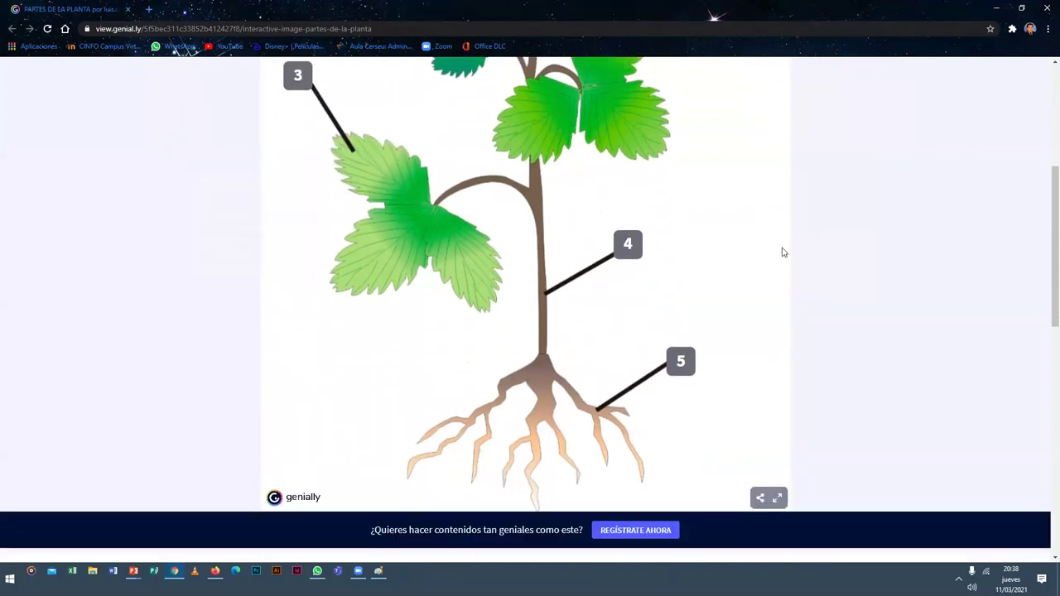
{"action": "scroll", "coordinate": [784, 252], "scroll_direction": "down", "scroll_amount": 1}
{"action": "mouse_move", "coordinate": [631, 164]}
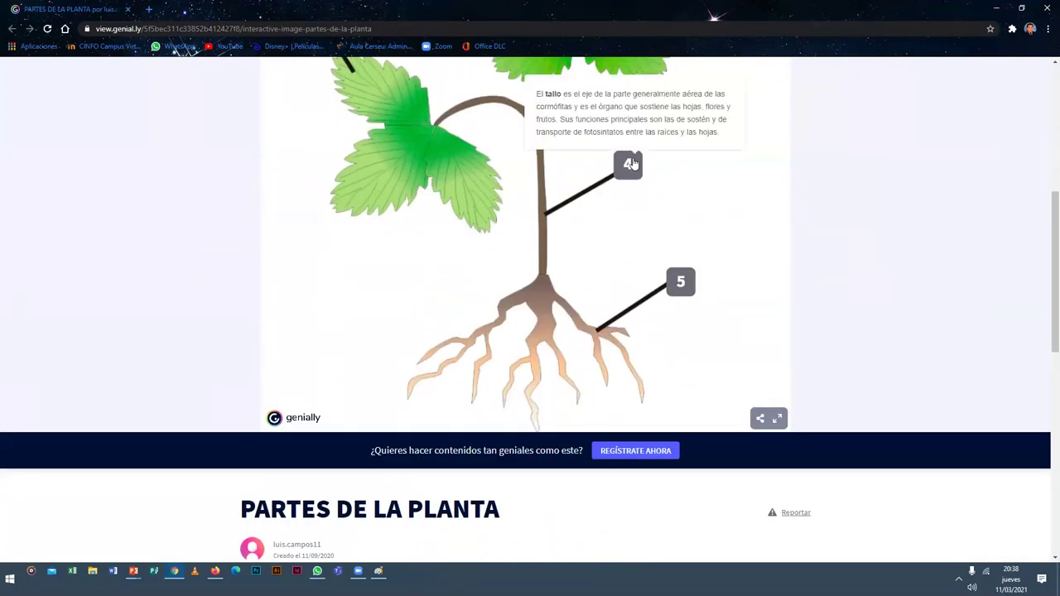
{"action": "scroll", "coordinate": [631, 164], "scroll_direction": "up", "scroll_amount": 1}
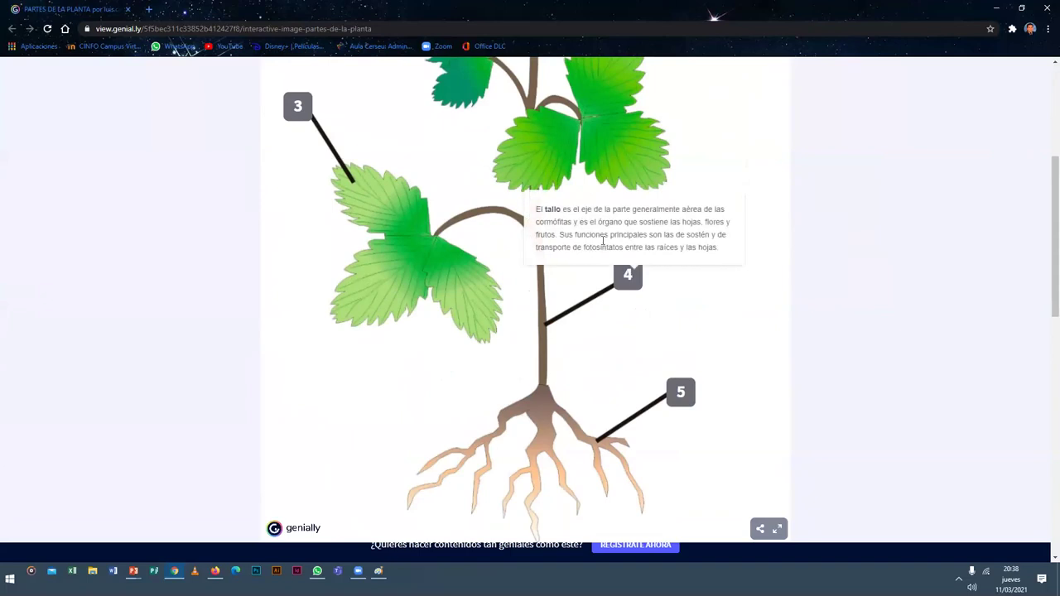
{"action": "scroll", "coordinate": [679, 279], "scroll_direction": "down", "scroll_amount": 1}
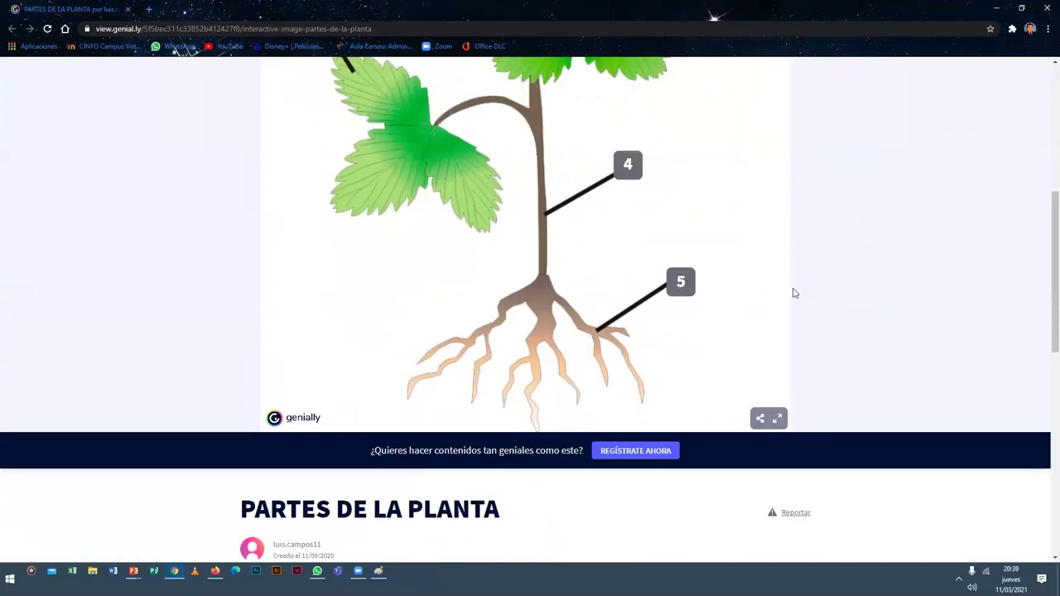
{"action": "scroll", "coordinate": [793, 293], "scroll_direction": "up", "scroll_amount": 1}
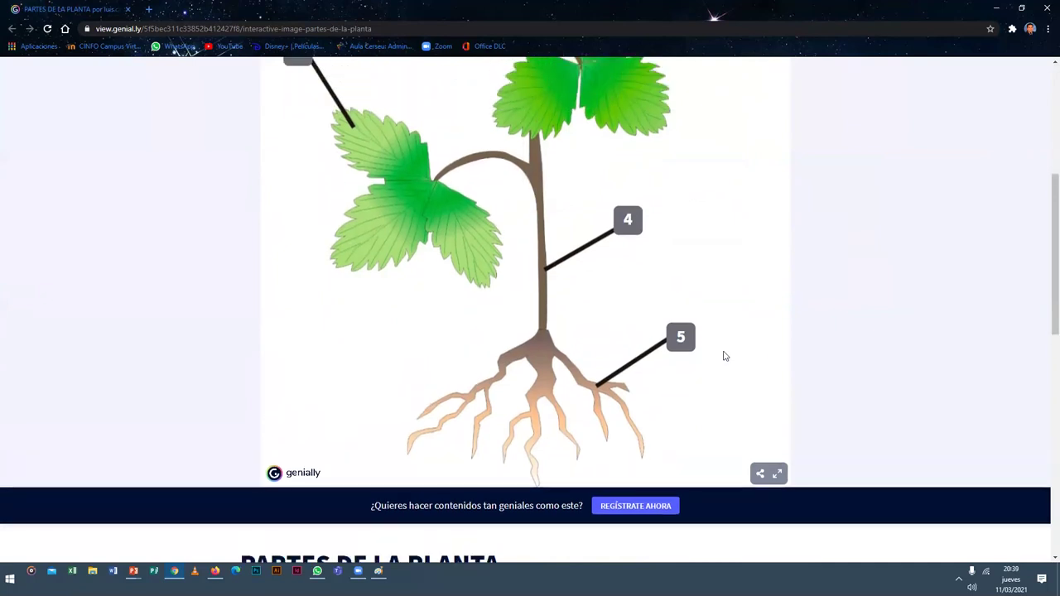
Step: View and close the root video at marker 5 of the plant image, and switch to Paint
{"action": "scroll", "coordinate": [672, 342], "scroll_direction": "down", "scroll_amount": 2}
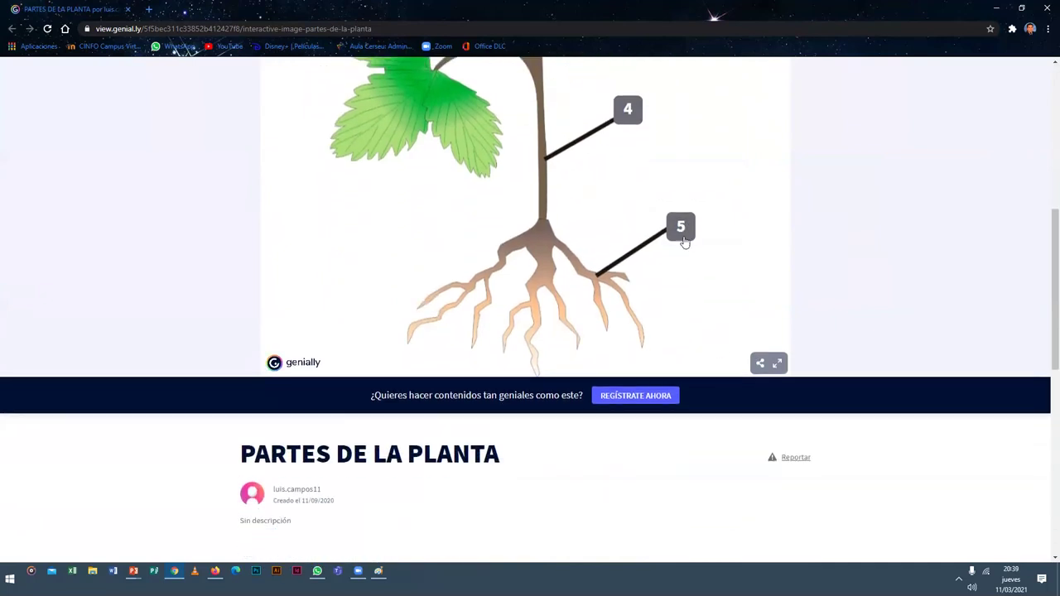
{"action": "left_click", "coordinate": [682, 229]}
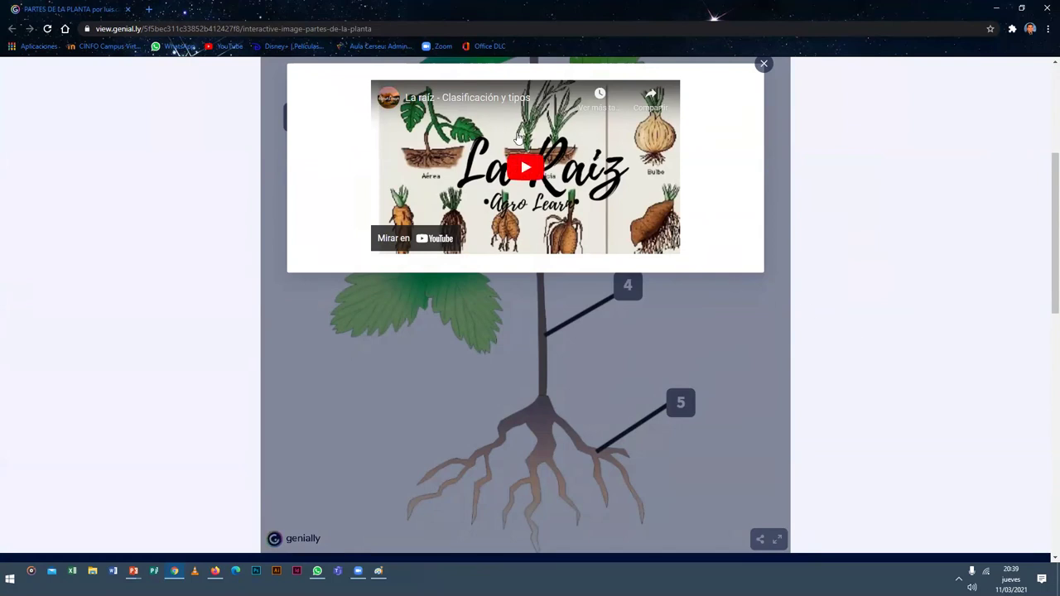
{"action": "left_click", "coordinate": [763, 64]}
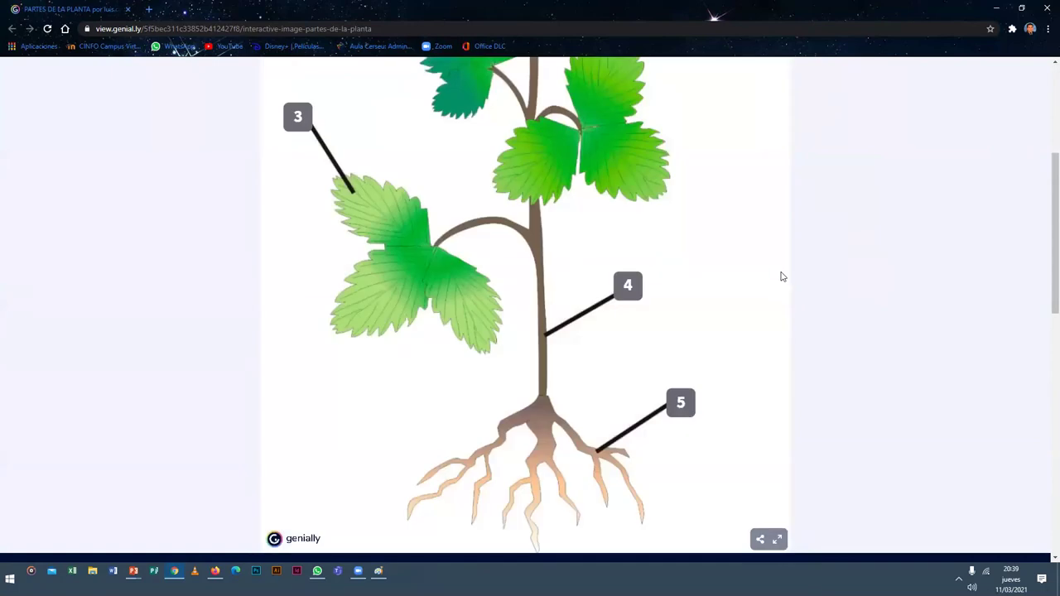
{"action": "scroll", "coordinate": [781, 322], "scroll_direction": "up", "scroll_amount": 4}
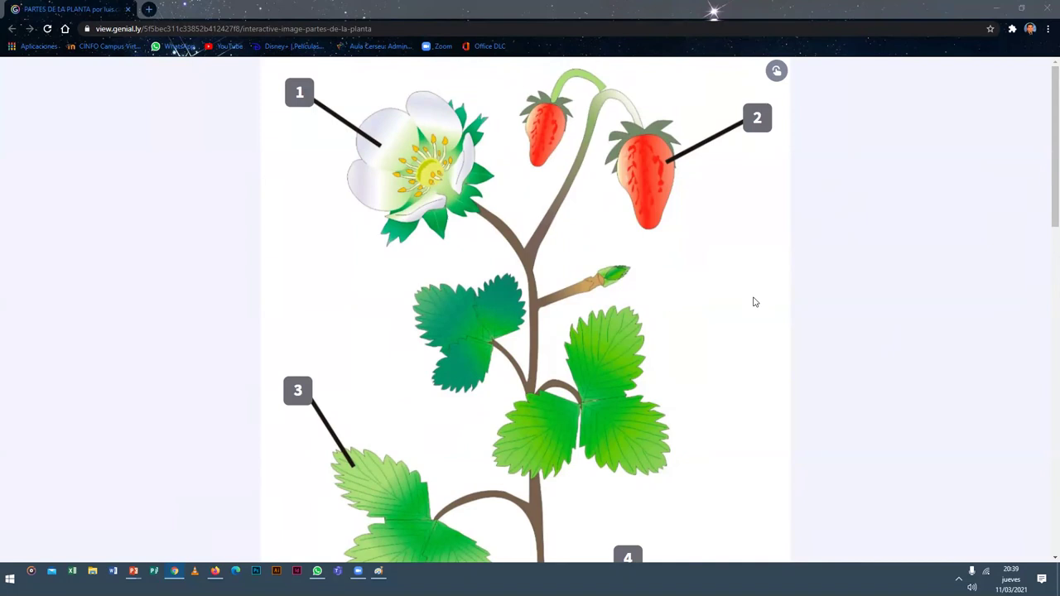
{"action": "left_click", "coordinate": [379, 572]}
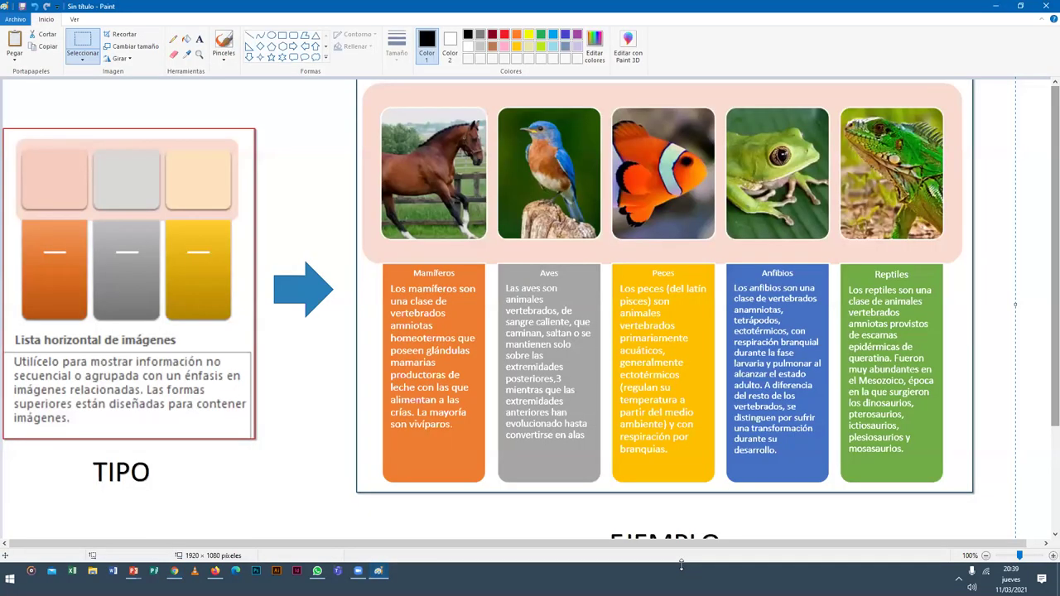
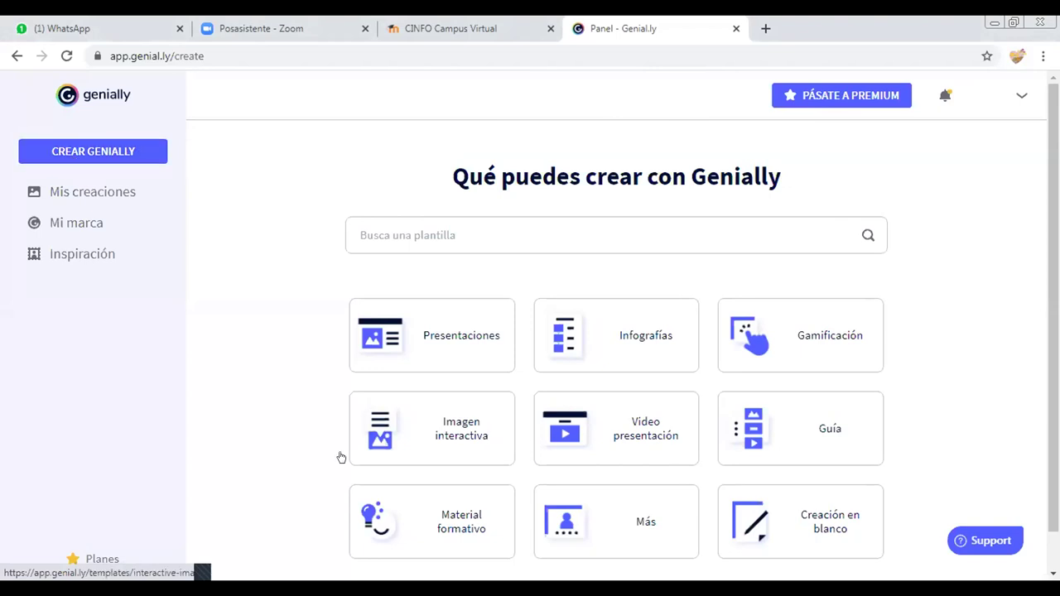
Step: Look over the content types on the Genially creation page and open the interactive image category
{"action": "scroll", "coordinate": [341, 457], "scroll_direction": "down", "scroll_amount": 1}
{"action": "scroll", "coordinate": [341, 457], "scroll_direction": "up", "scroll_amount": 1}
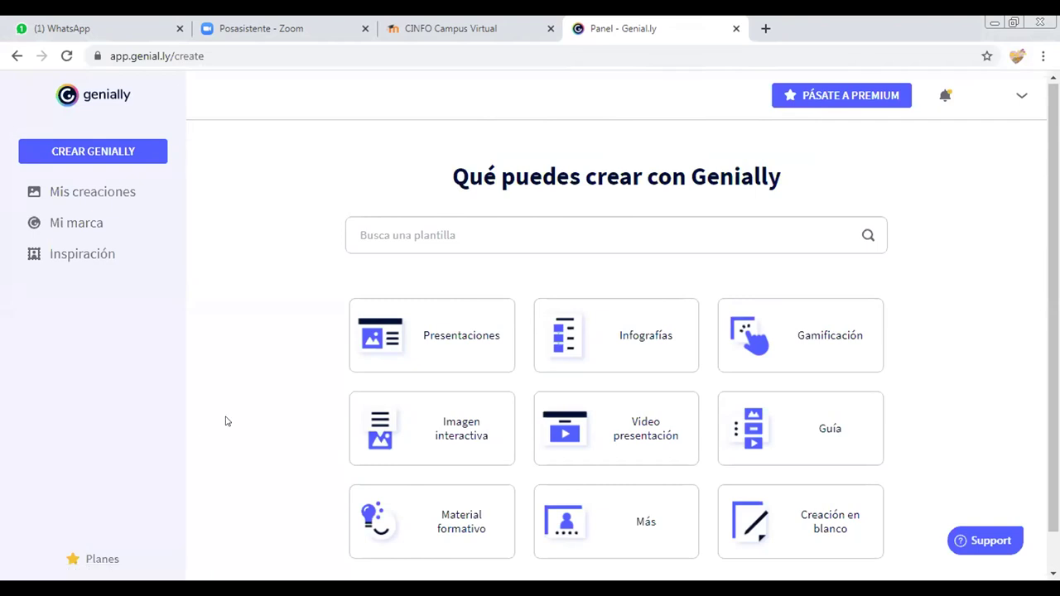
{"action": "scroll", "coordinate": [227, 421], "scroll_direction": "down", "scroll_amount": 1}
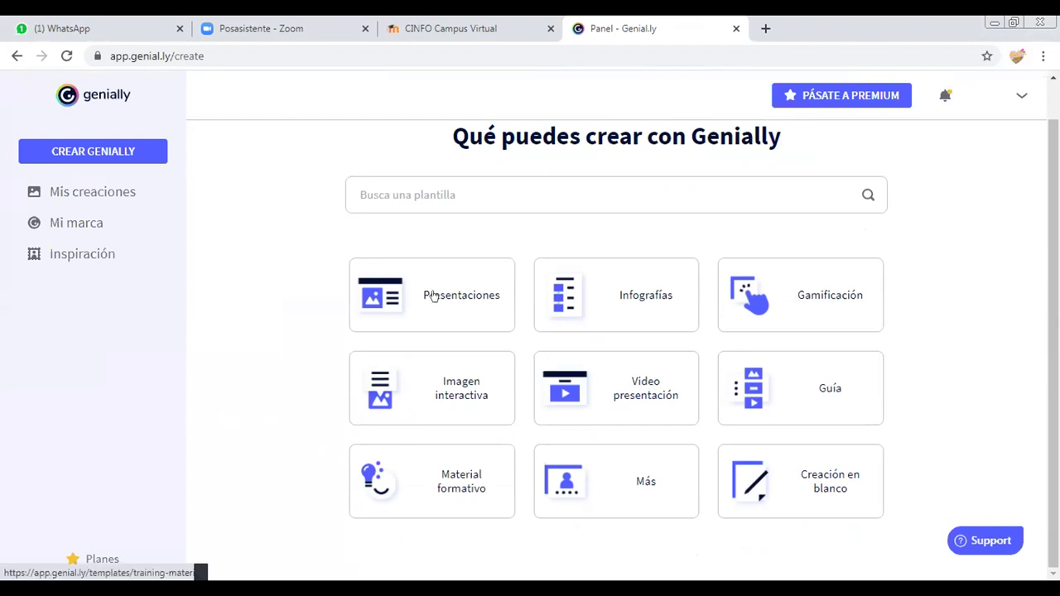
{"action": "left_click", "coordinate": [452, 398]}
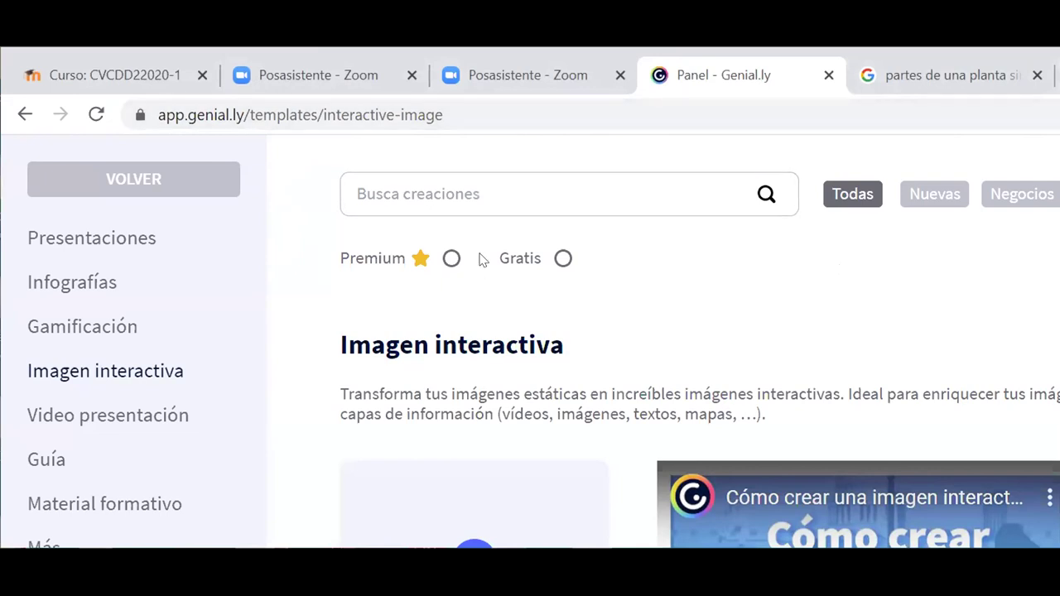
Step: Return from the interactive image templates to the Genially creation page and maximize the browser window
{"action": "left_click", "coordinate": [23, 116]}
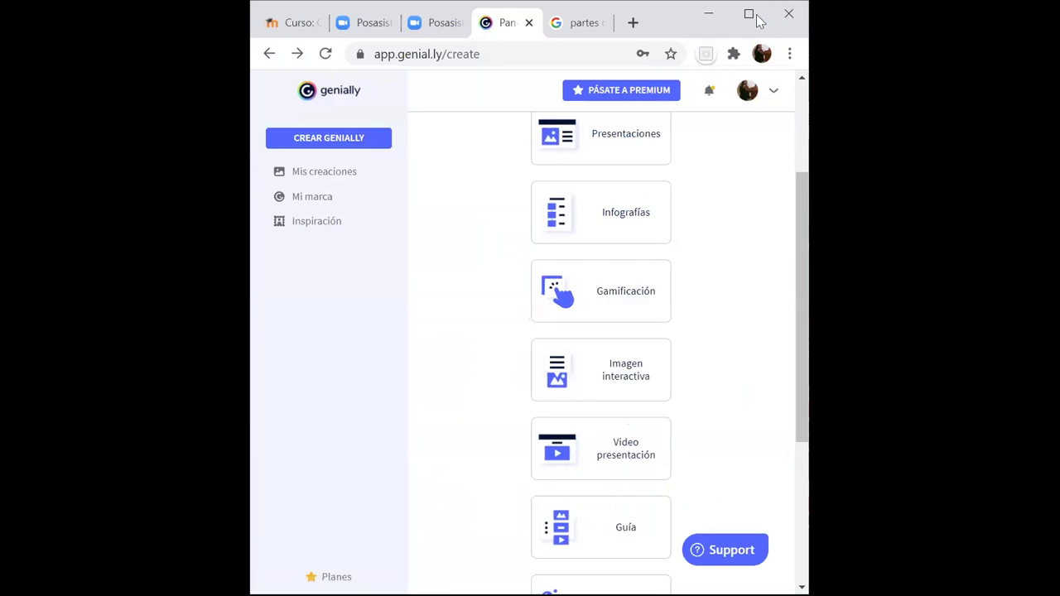
{"action": "left_click", "coordinate": [751, 16]}
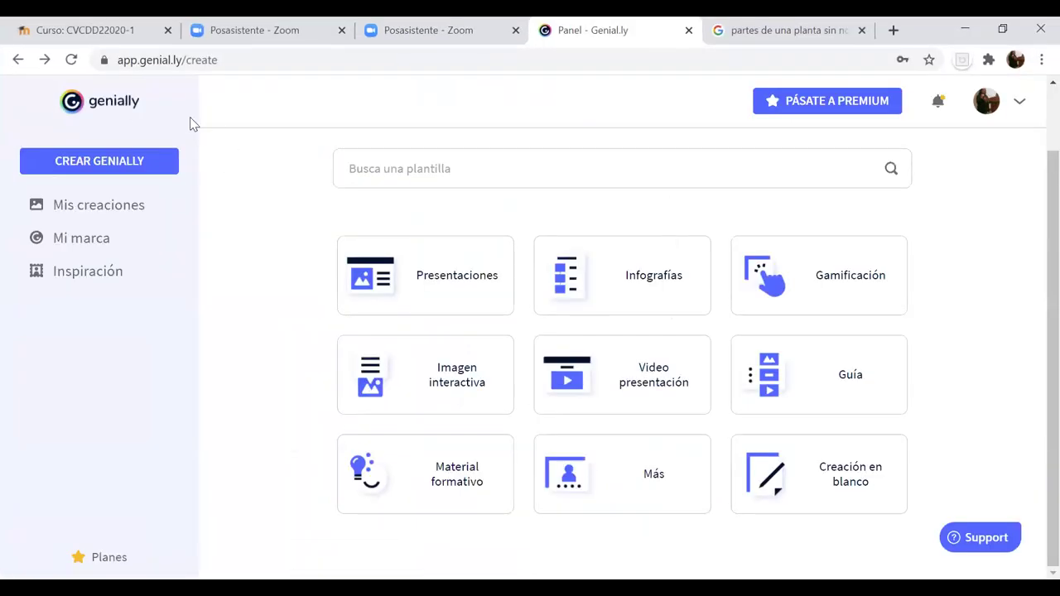
{"action": "left_click", "coordinate": [91, 162]}
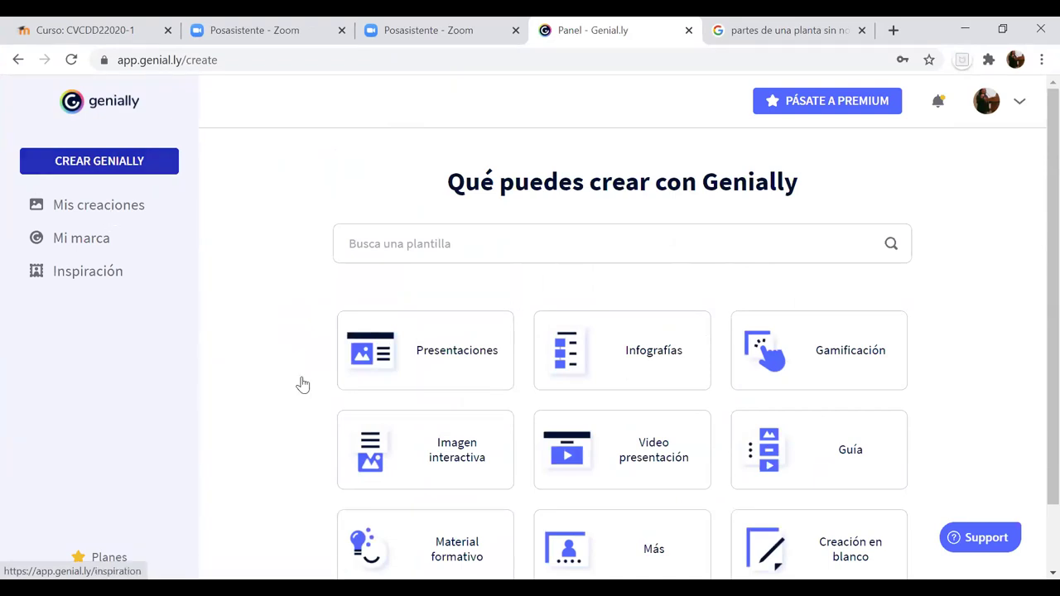
{"action": "mouse_move", "coordinate": [463, 451]}
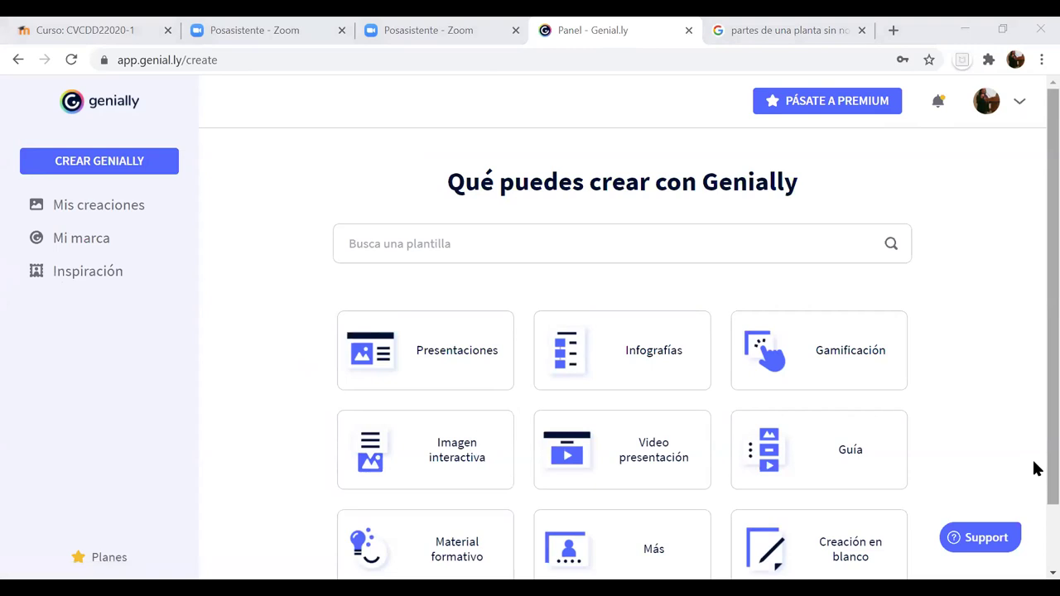
{"action": "scroll", "coordinate": [1034, 497], "scroll_direction": "down", "scroll_amount": 1}
{"action": "scroll", "coordinate": [1033, 488], "scroll_direction": "up", "scroll_amount": 1}
{"action": "scroll", "coordinate": [1034, 497], "scroll_direction": "down", "scroll_amount": 1}
{"action": "scroll", "coordinate": [1033, 497], "scroll_direction": "up", "scroll_amount": 1}
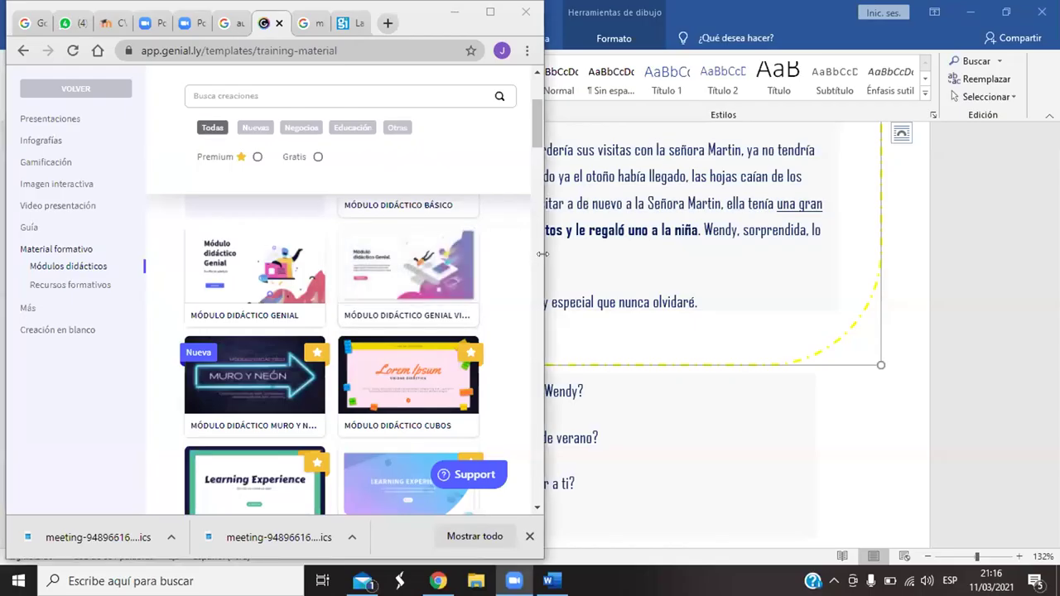
Step: Resize the browser window and go back from the training material templates to the creation page
{"action": "left_click_drag", "start_coordinate": [542, 253], "coordinate": [908, 245]}
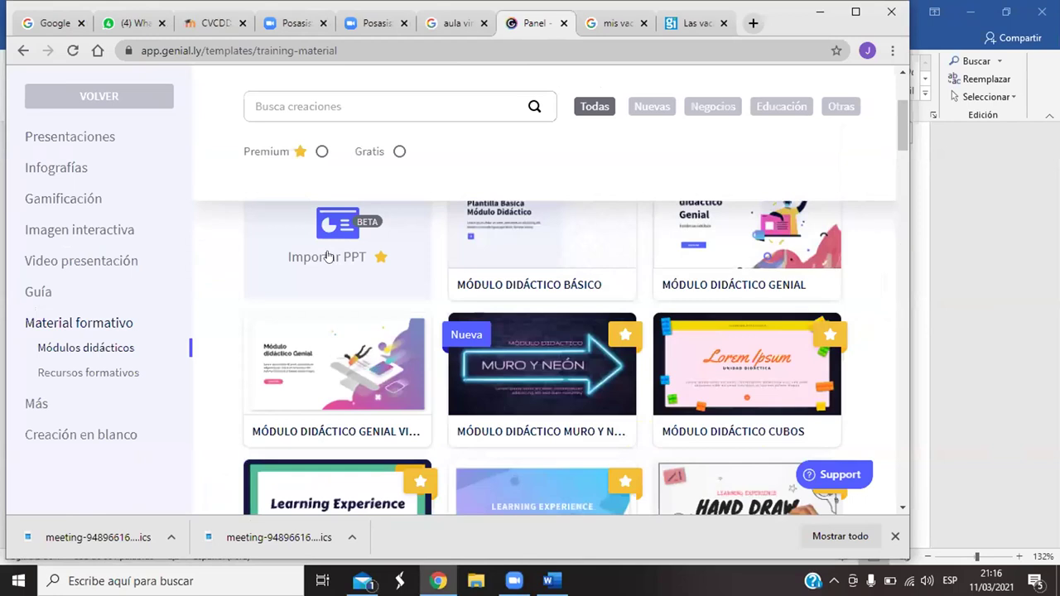
{"action": "left_click", "coordinate": [22, 47]}
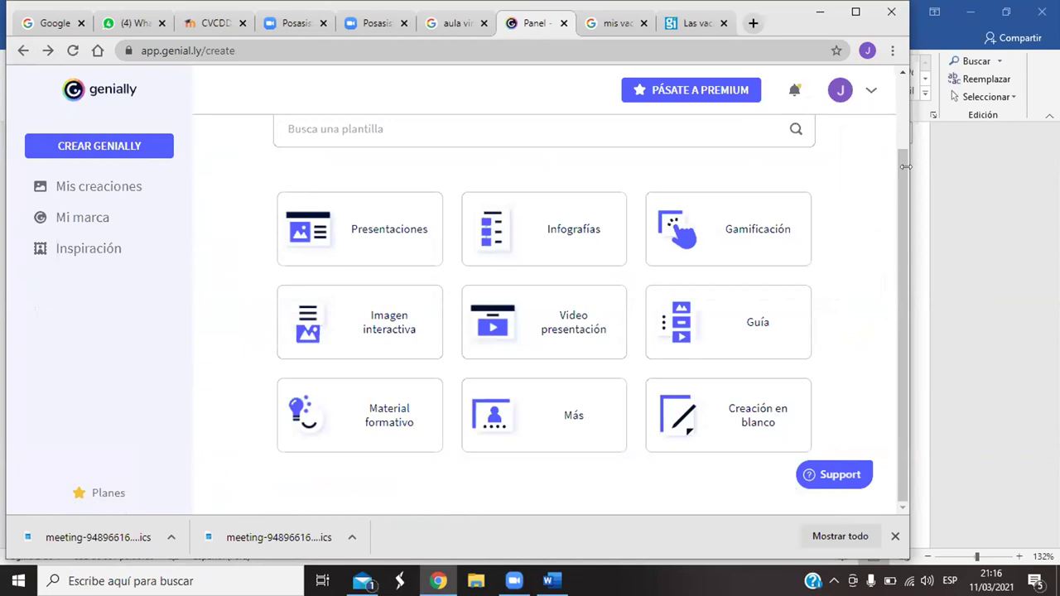
{"action": "left_click_drag", "start_coordinate": [906, 167], "coordinate": [717, 175]}
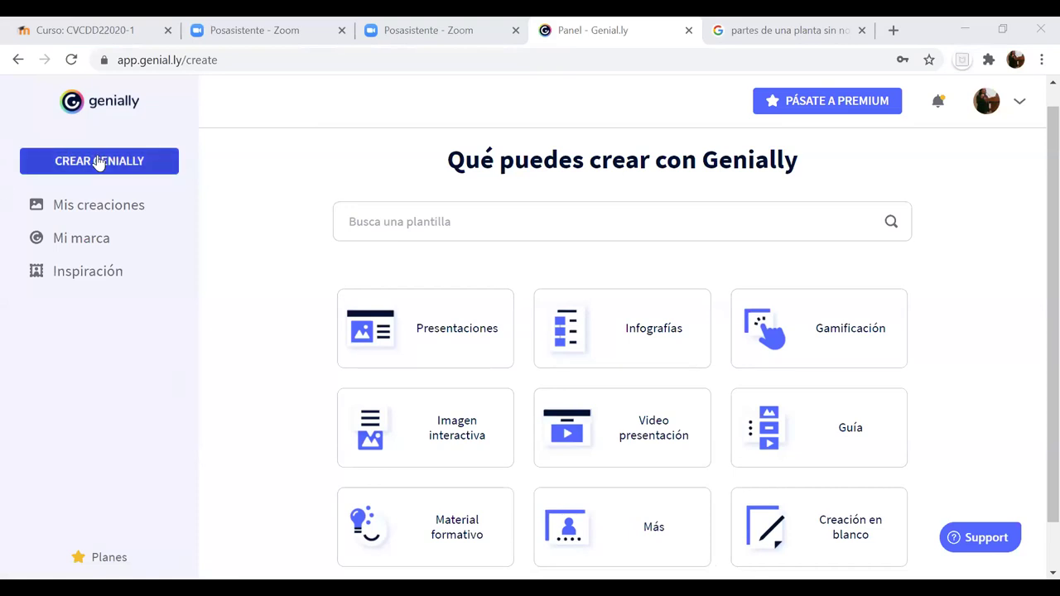
Step: Open the interactive image category and start creating a new interactive image
{"action": "mouse_move", "coordinate": [454, 435]}
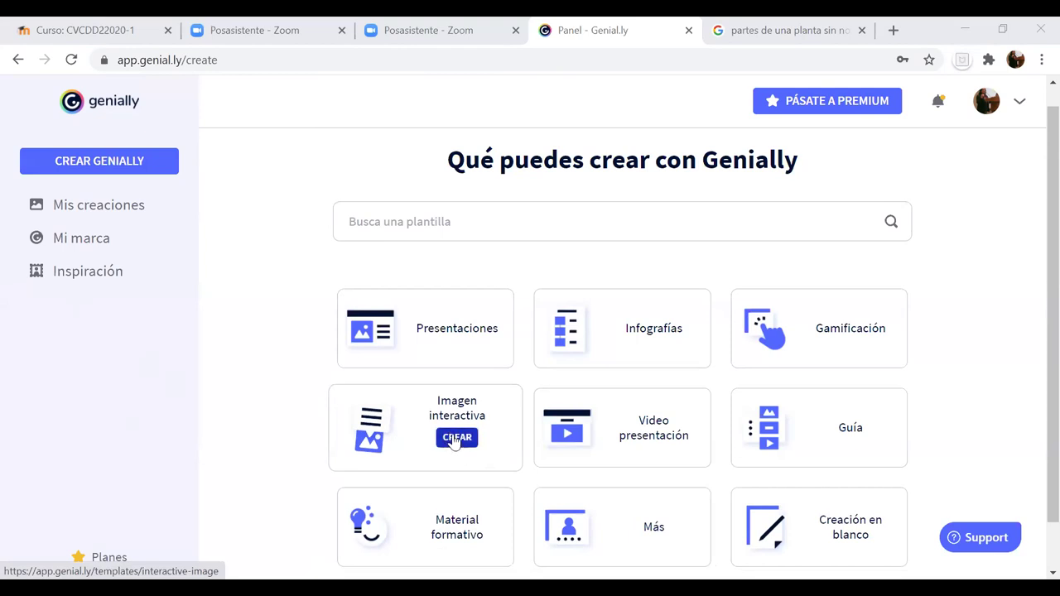
{"action": "left_click", "coordinate": [455, 439]}
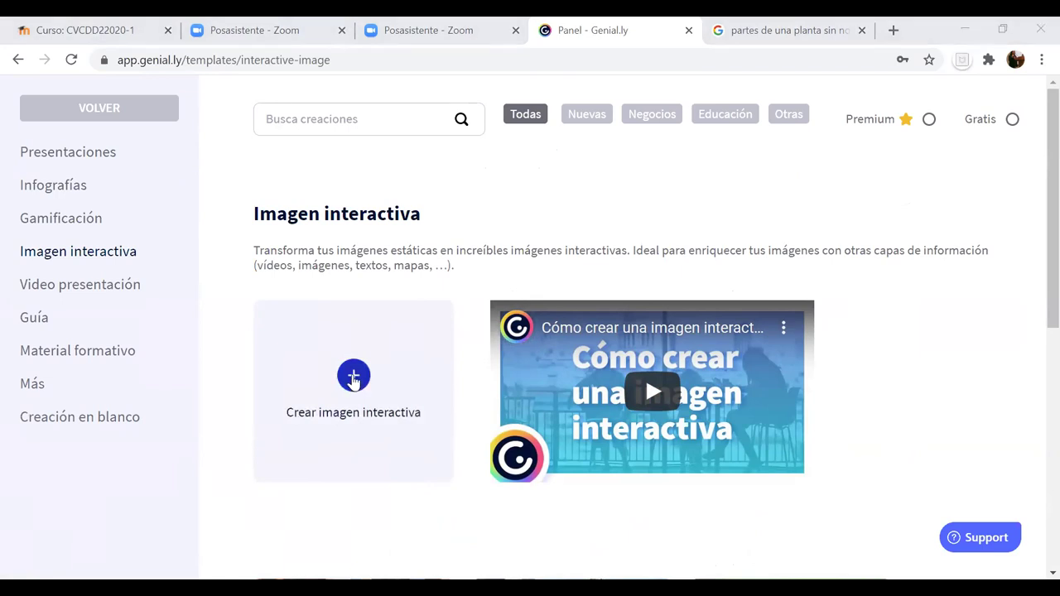
{"action": "left_click", "coordinate": [354, 378]}
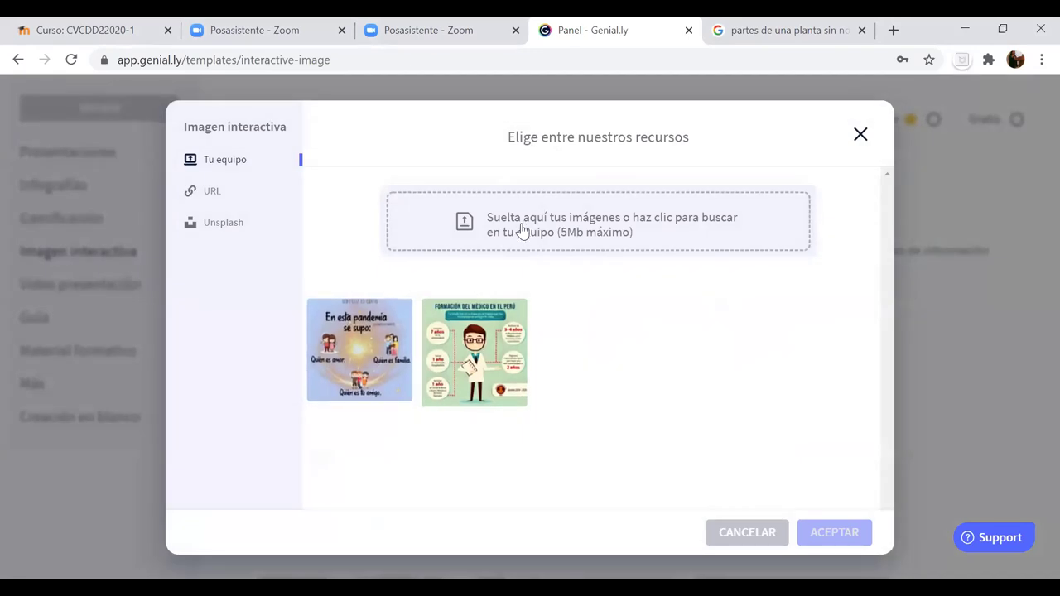
Step: Upload the plantita image from the Escritorio folder and select it as the base of the interactive image
{"action": "left_click", "coordinate": [583, 224]}
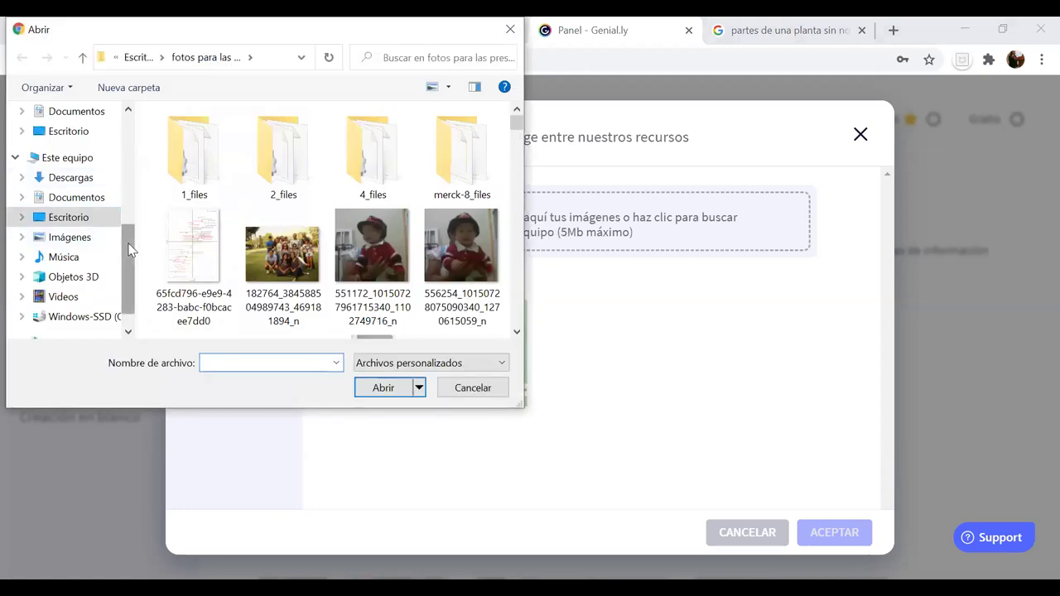
{"action": "scroll", "coordinate": [111, 234], "scroll_direction": "up", "scroll_amount": 5}
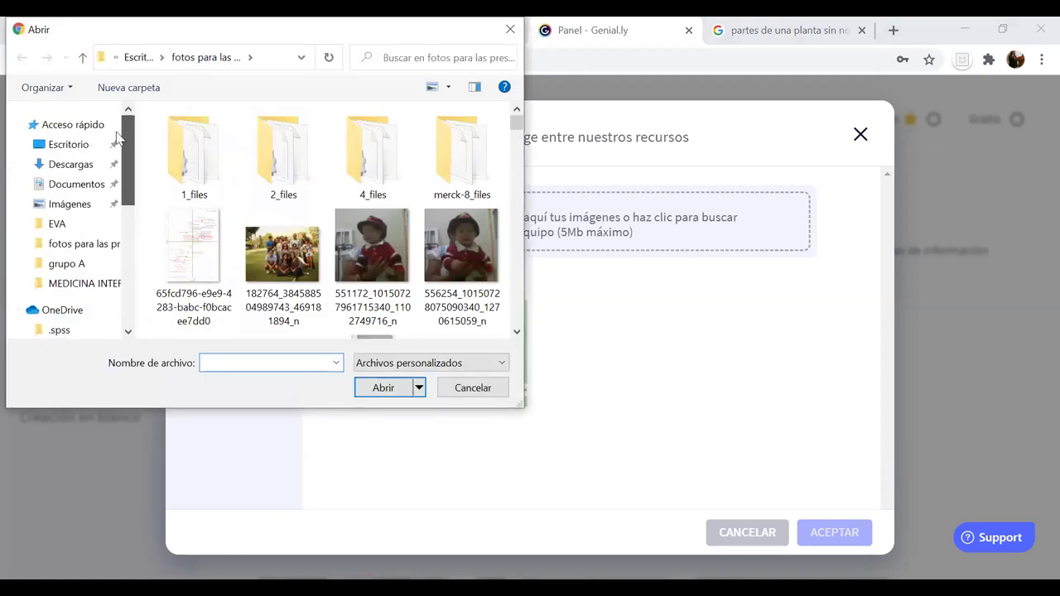
{"action": "left_click", "coordinate": [70, 146]}
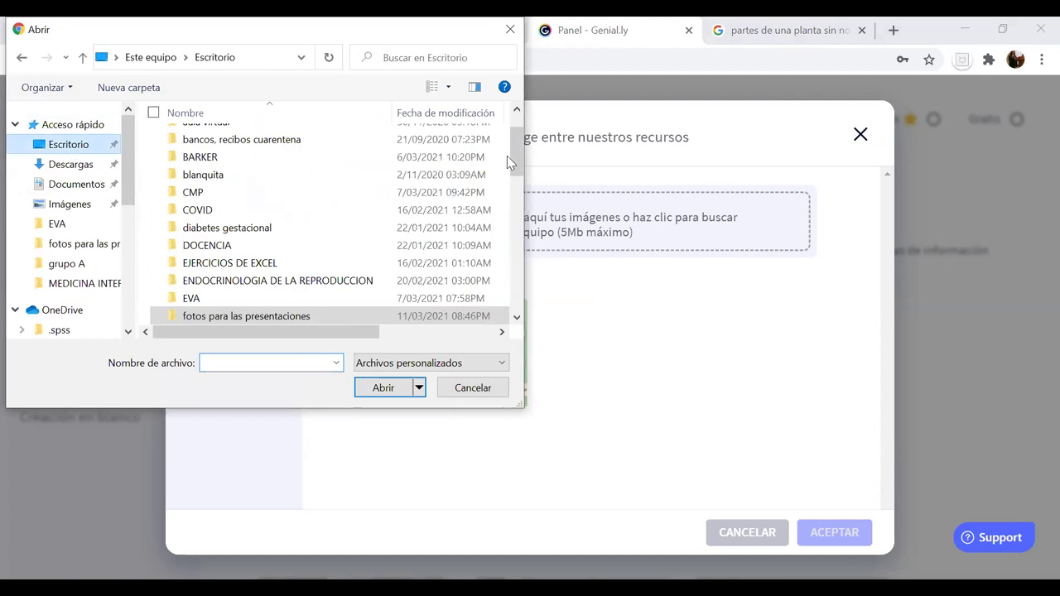
{"action": "scroll", "coordinate": [516, 176], "scroll_direction": "down", "scroll_amount": 8}
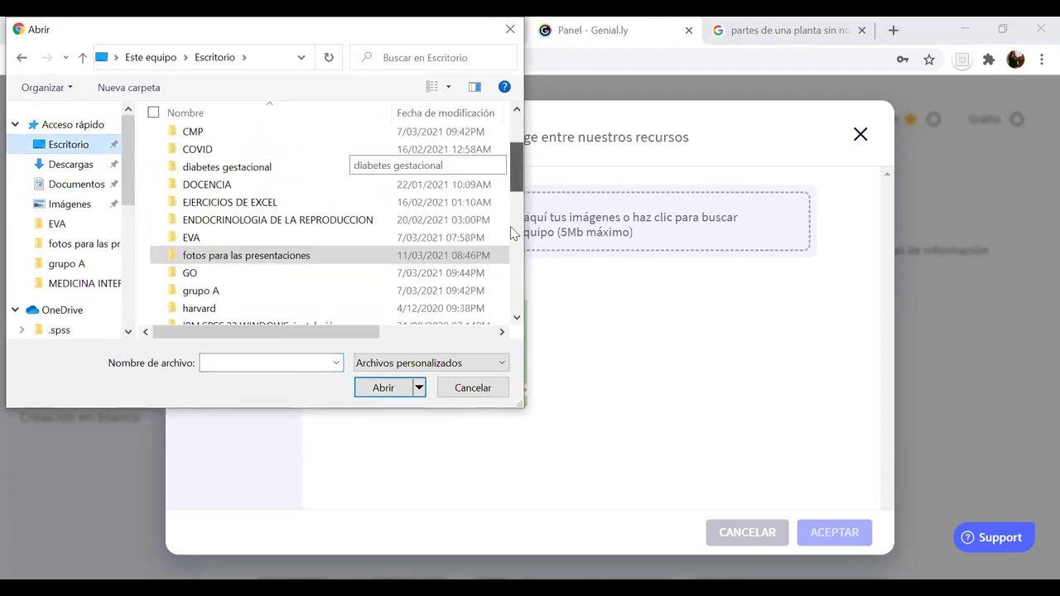
{"action": "scroll", "coordinate": [502, 282], "scroll_direction": "down", "scroll_amount": 4}
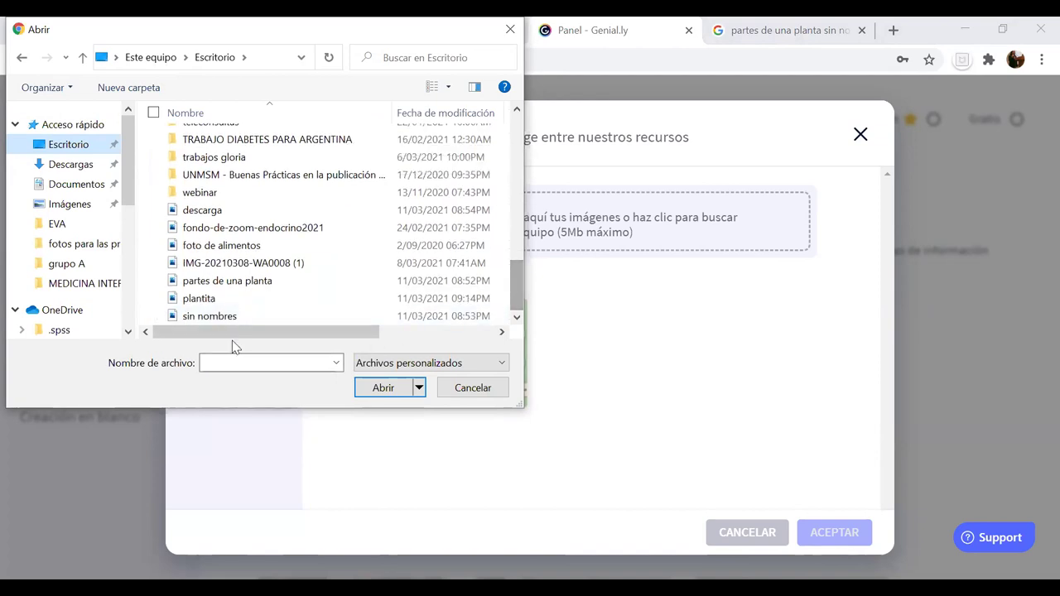
{"action": "left_click", "coordinate": [217, 318]}
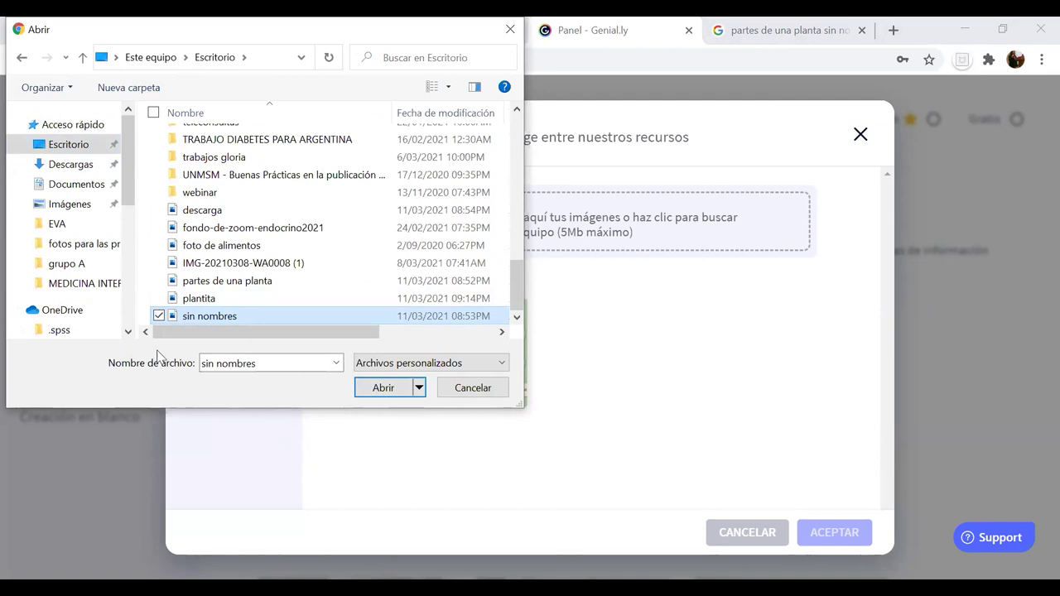
{"action": "left_click", "coordinate": [192, 301]}
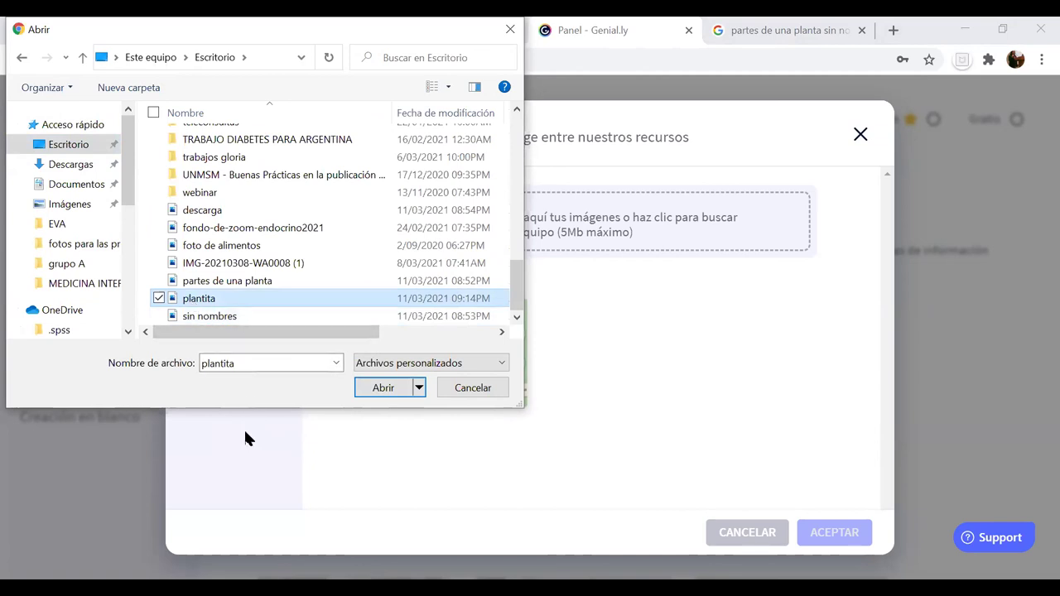
{"action": "left_click", "coordinate": [377, 389]}
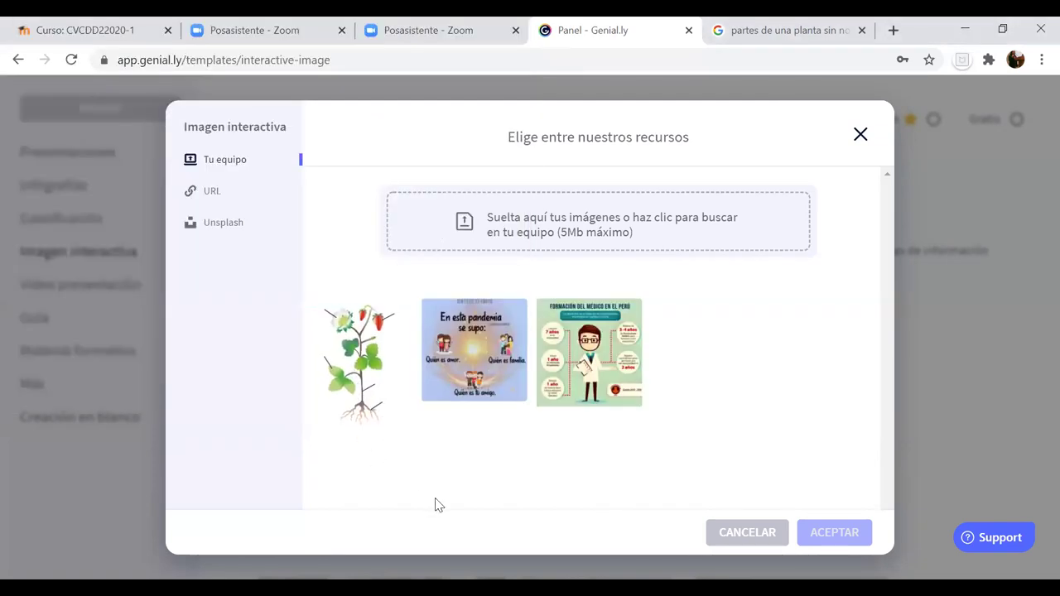
{"action": "left_click", "coordinate": [360, 367]}
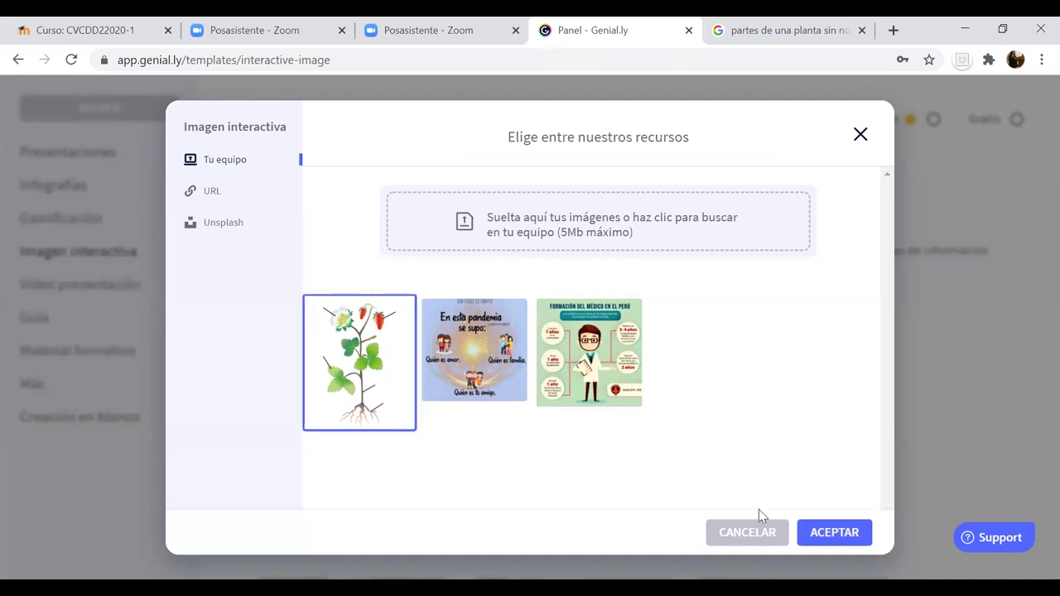
Step: Open the plant image for cropping, dismiss the crop dialog and restart the interactive image creation
{"action": "left_click", "coordinate": [827, 534]}
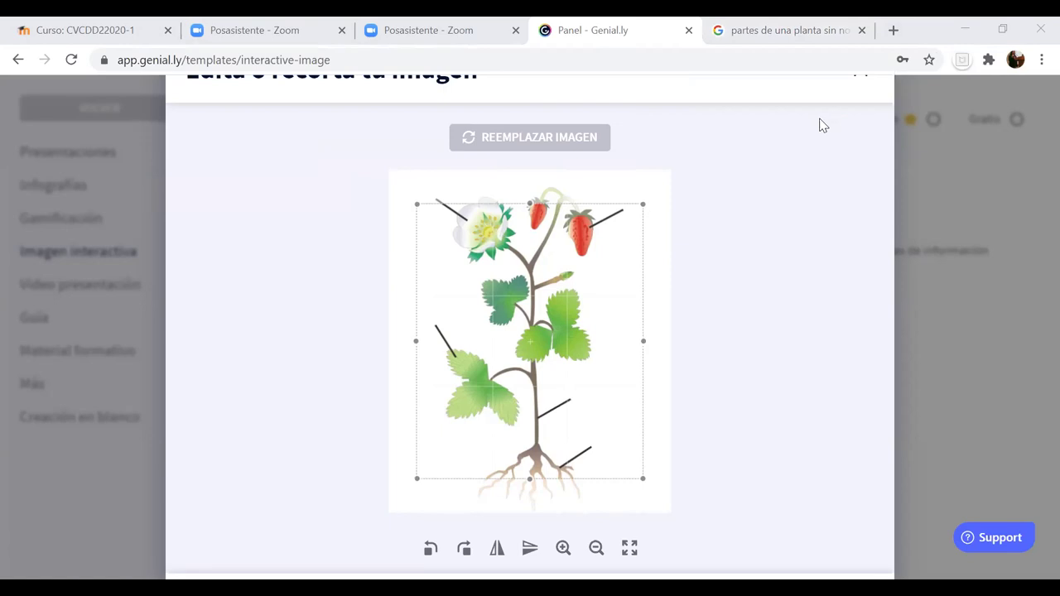
{"action": "left_click", "coordinate": [861, 80]}
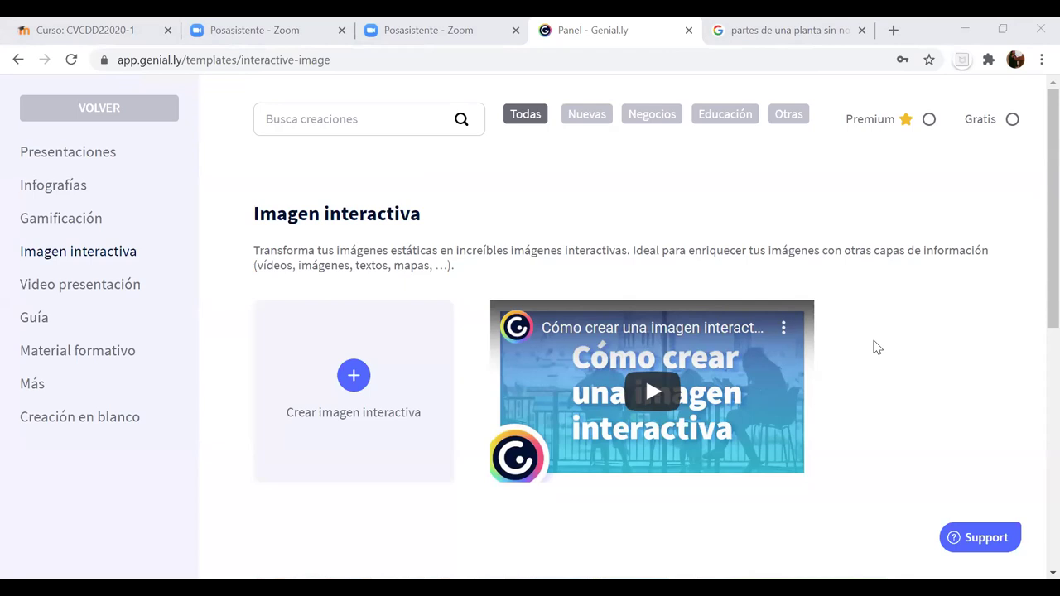
{"action": "left_click", "coordinate": [354, 377]}
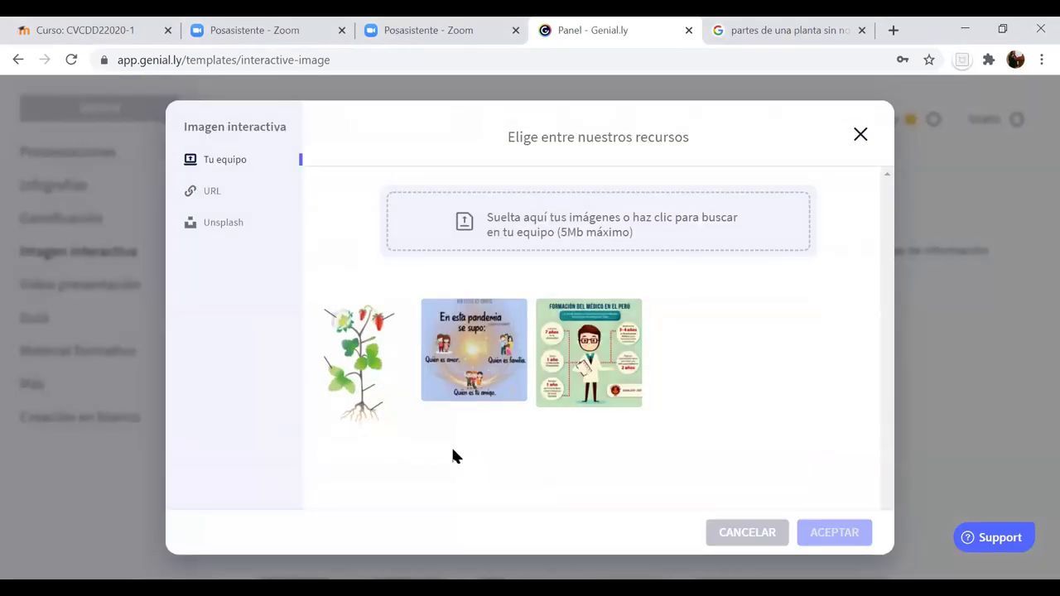
Step: Reposition and maximize the participant's browser window, then accept the selected second copy of the plant image
{"action": "left_click", "coordinate": [714, 224]}
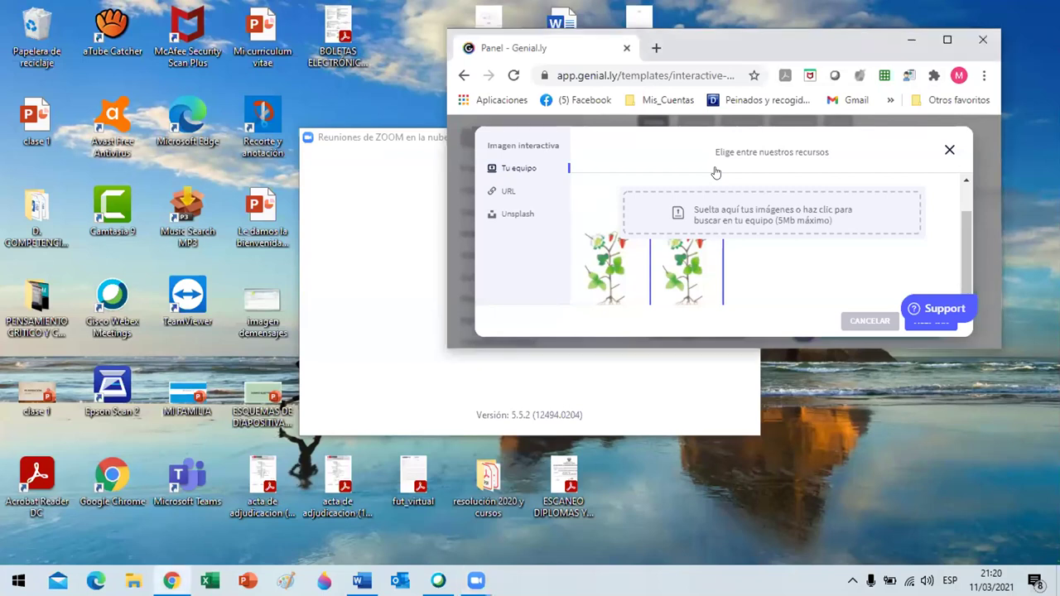
{"action": "left_click_drag", "start_coordinate": [819, 41], "coordinate": [636, 75]}
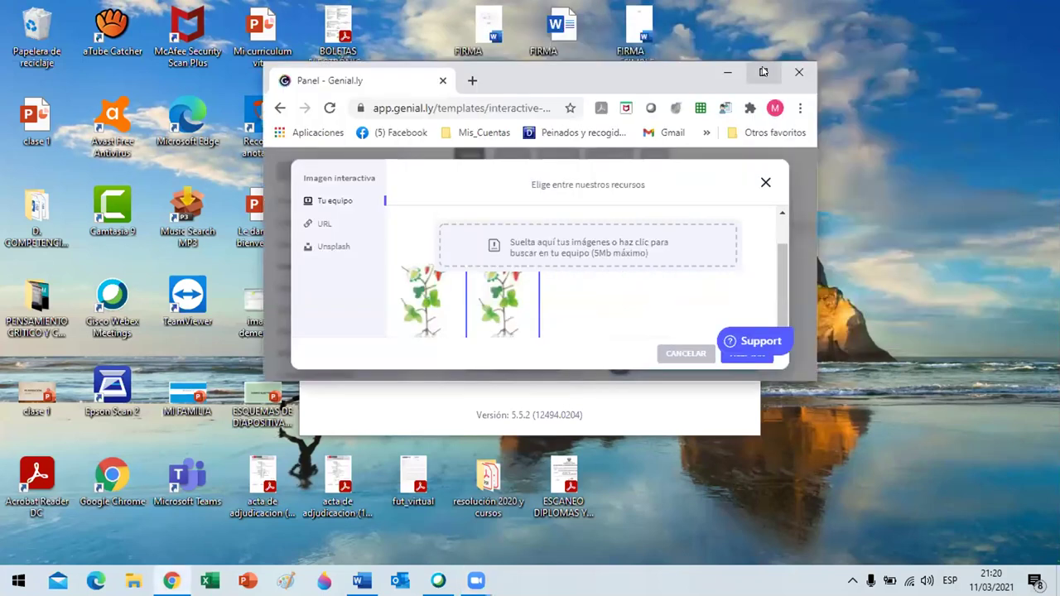
{"action": "left_click", "coordinate": [763, 71]}
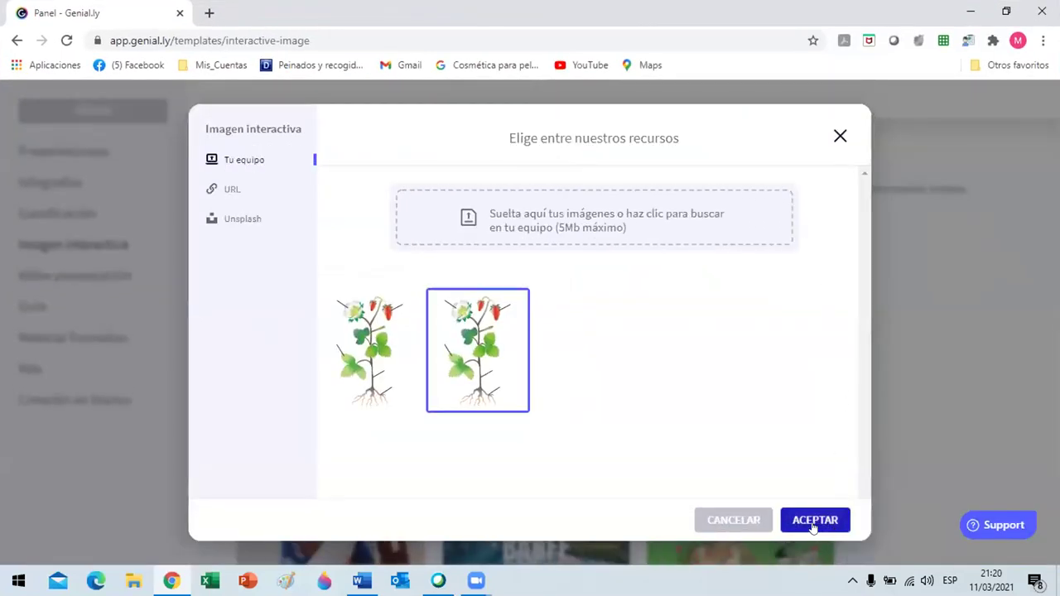
{"action": "left_click", "coordinate": [812, 527]}
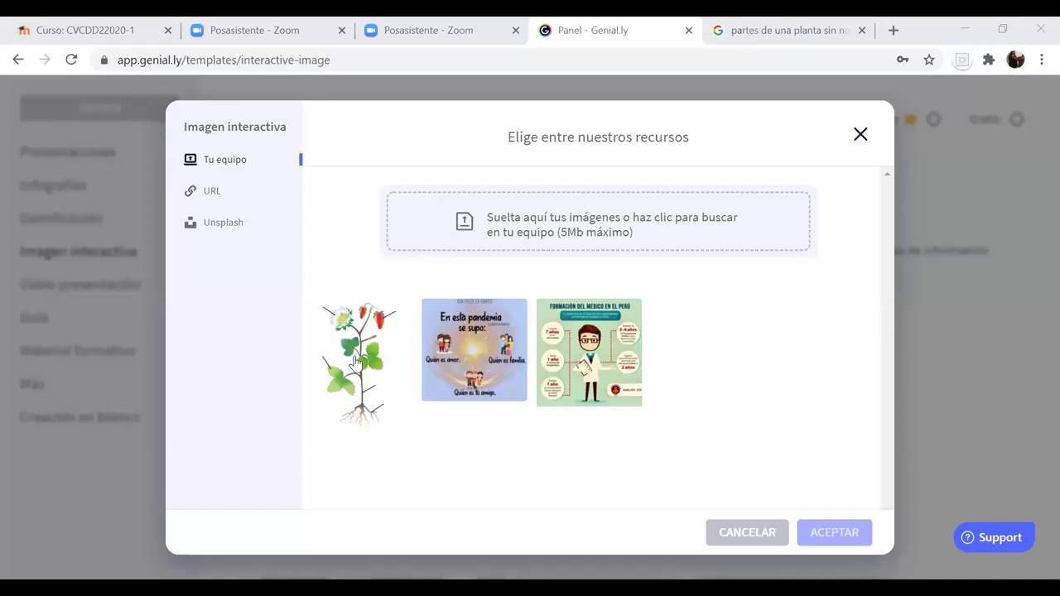
Step: Choose the uploaded plant image and crop it to the full plant height, trimming the blank margins on both sides
{"action": "left_click", "coordinate": [356, 362]}
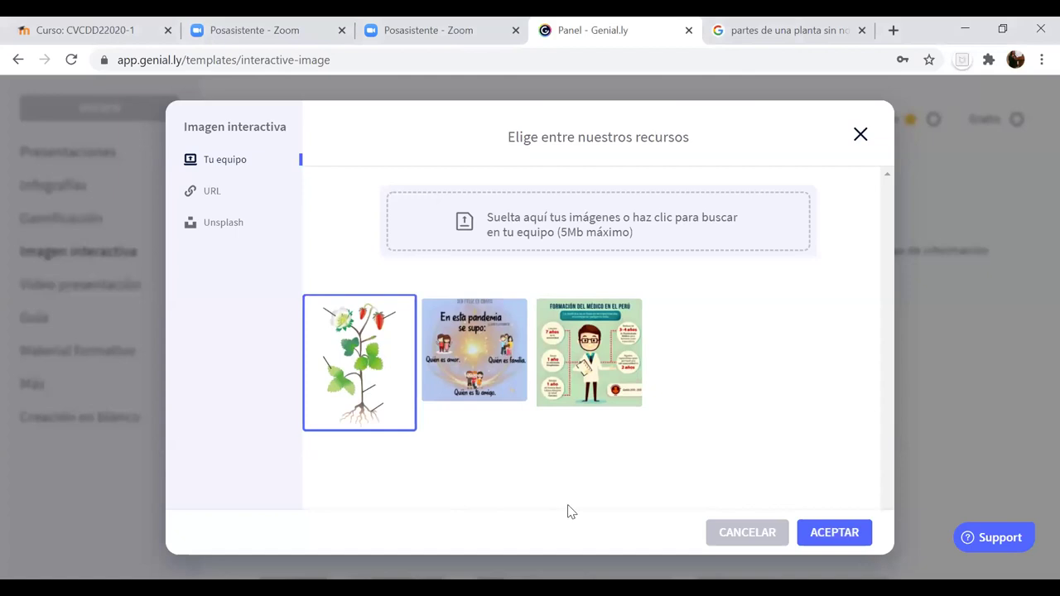
{"action": "left_click", "coordinate": [823, 535]}
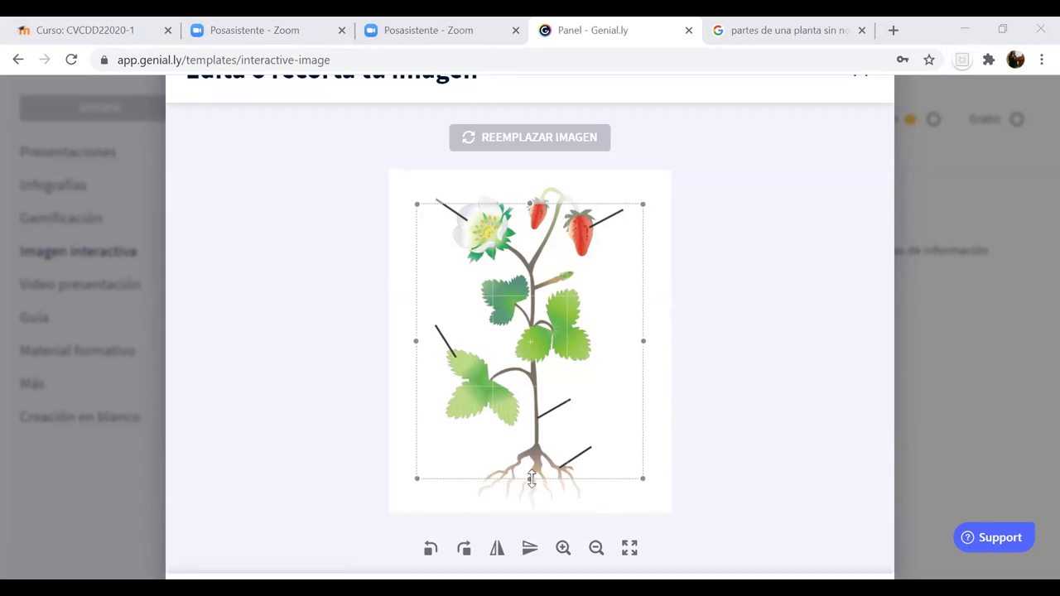
{"action": "left_click_drag", "start_coordinate": [532, 480], "coordinate": [536, 538]}
{"action": "left_click_drag", "start_coordinate": [640, 363], "coordinate": [690, 369]}
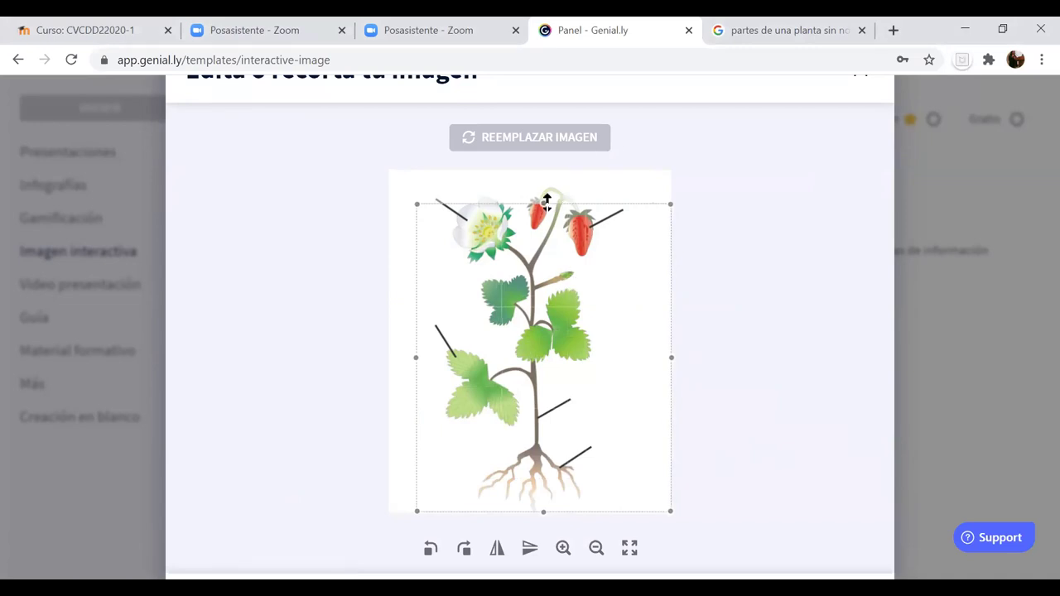
{"action": "left_click_drag", "start_coordinate": [543, 202], "coordinate": [544, 167]}
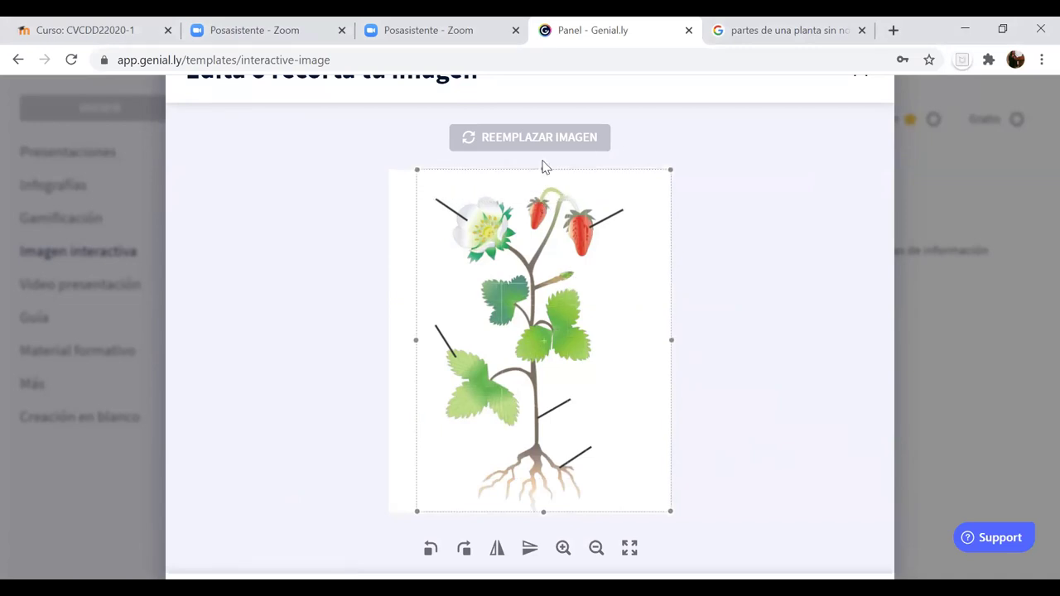
{"action": "left_click_drag", "start_coordinate": [416, 340], "coordinate": [385, 348]}
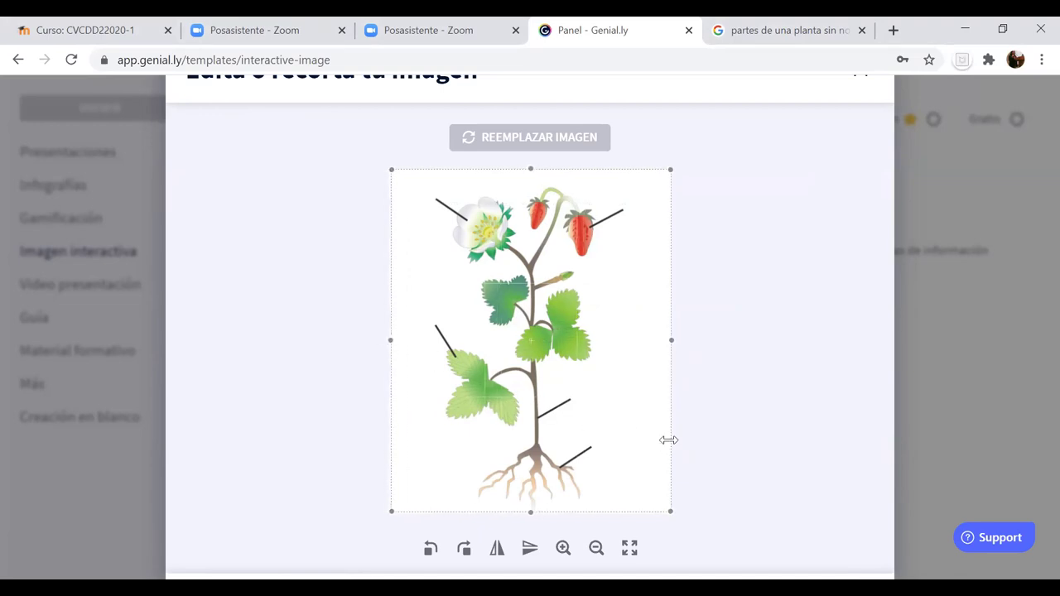
{"action": "left_click_drag", "start_coordinate": [398, 339], "coordinate": [414, 340]}
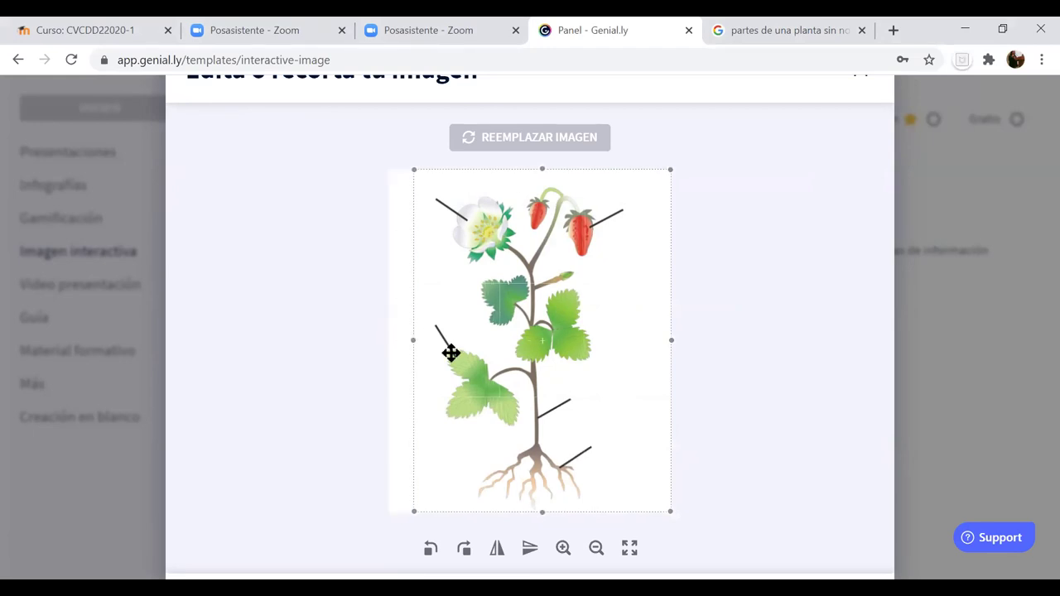
{"action": "left_click_drag", "start_coordinate": [672, 340], "coordinate": [635, 341]}
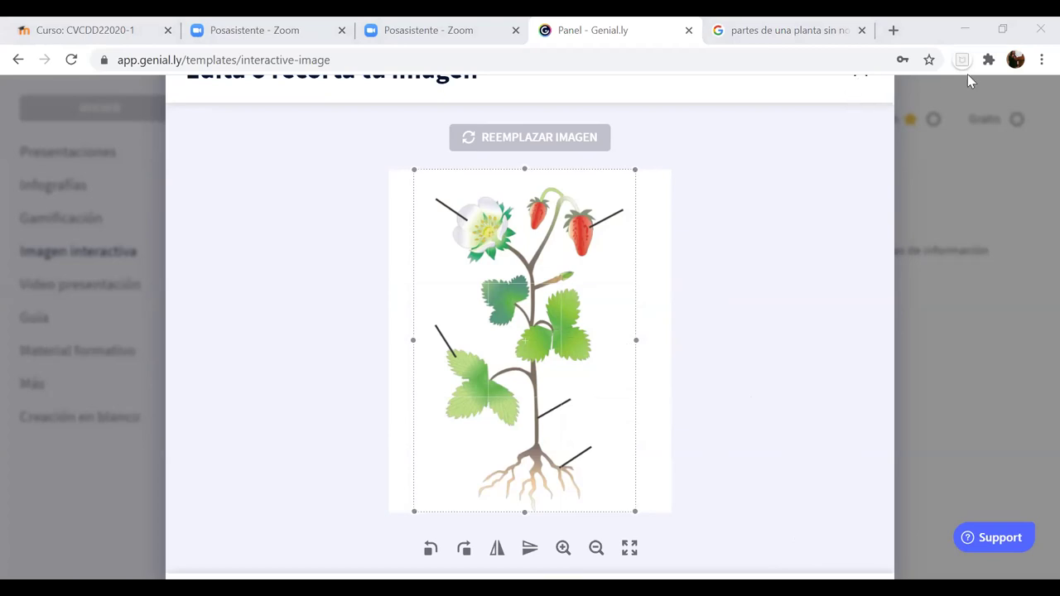
Step: Reduce the browser page zoom to 75% and leave the crop dialog for the interactive image page
{"action": "left_click", "coordinate": [1036, 67]}
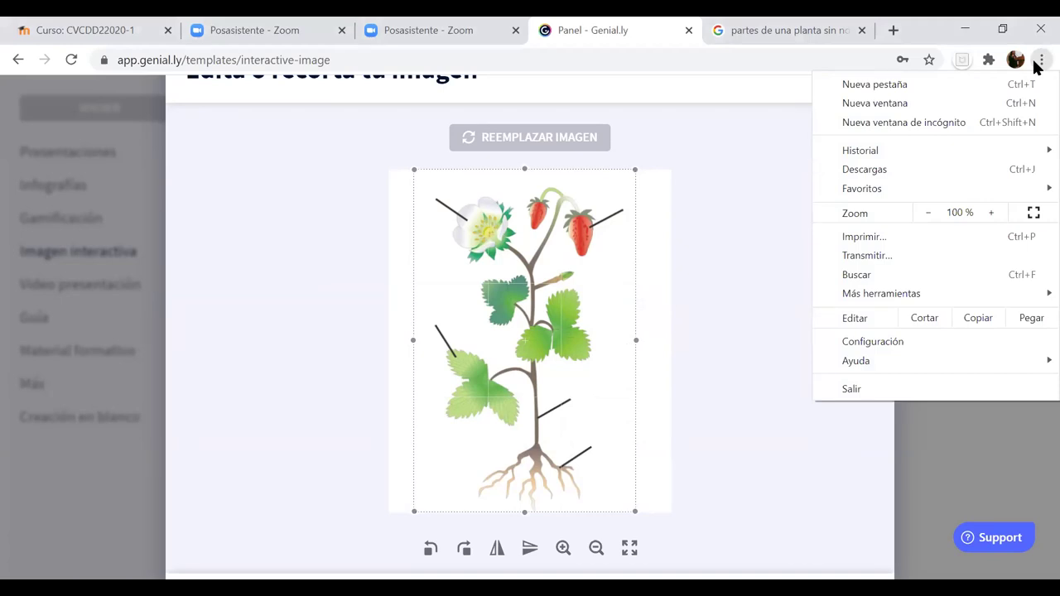
{"action": "left_click", "coordinate": [925, 214]}
{"action": "left_click", "coordinate": [926, 214]}
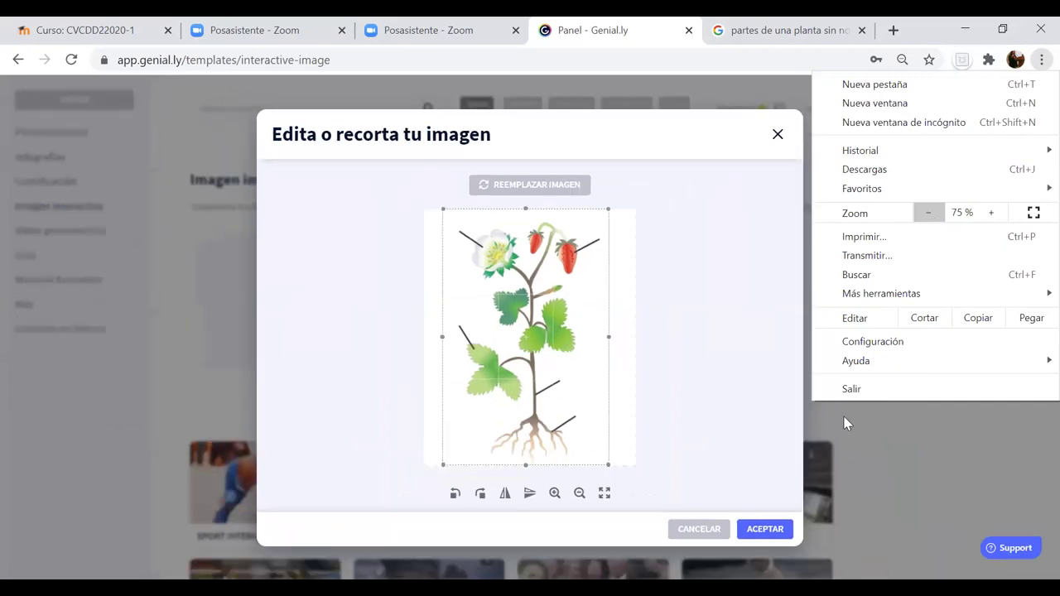
{"action": "left_click", "coordinate": [932, 485]}
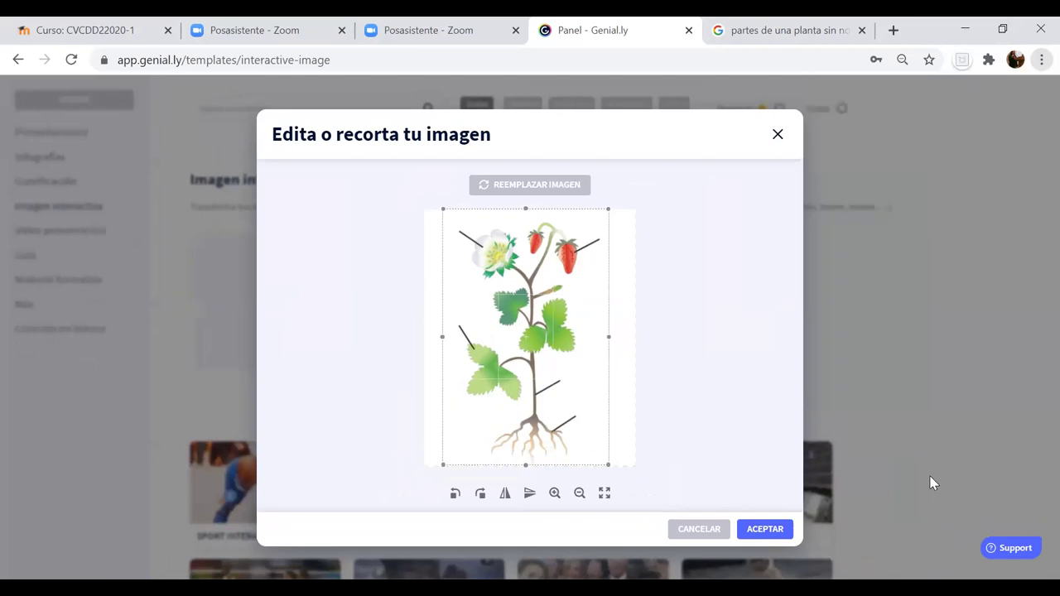
{"action": "left_click", "coordinate": [852, 504]}
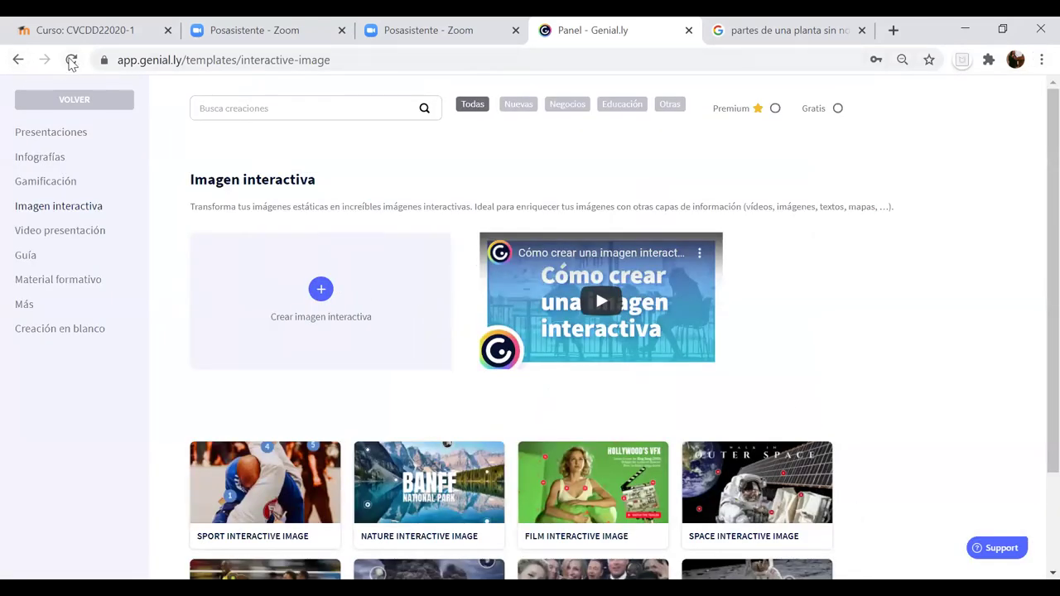
Step: Create the interactive image from the plant picture, extending the crop upward and downward to include the whole plant and its roots
{"action": "left_click", "coordinate": [321, 290]}
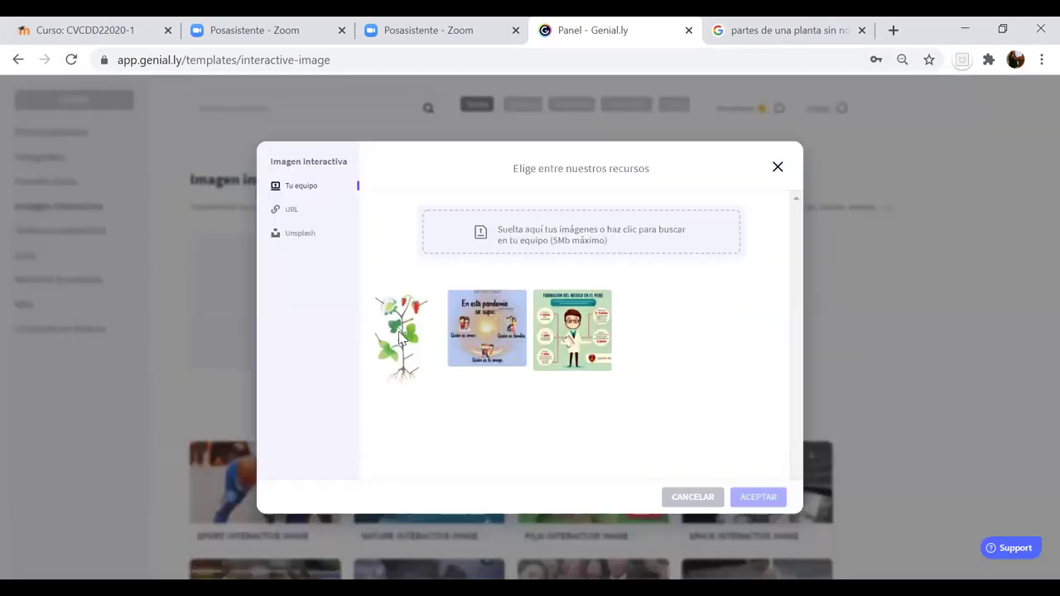
{"action": "left_click", "coordinate": [399, 332]}
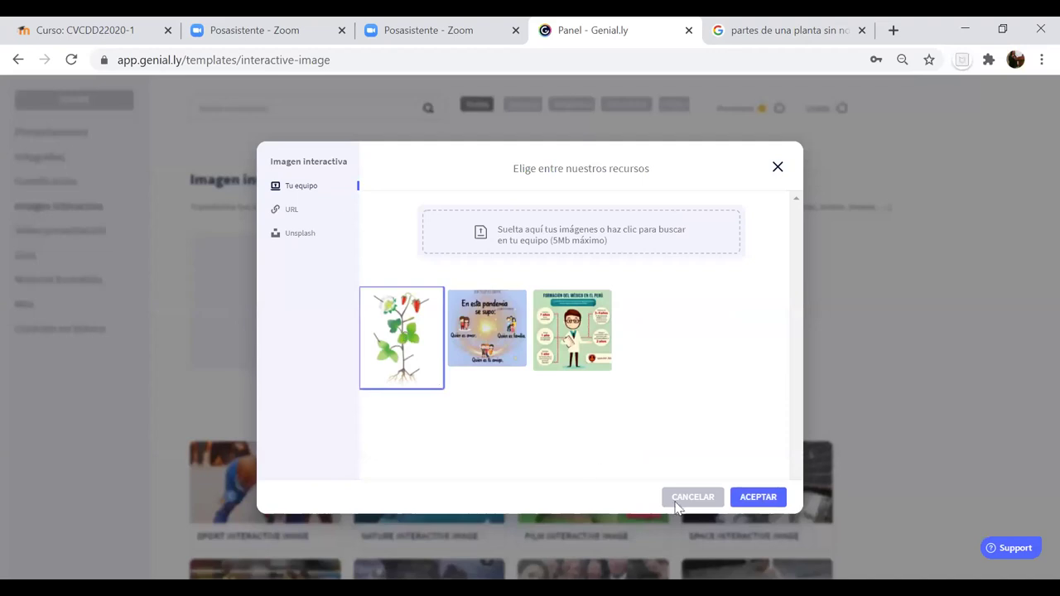
{"action": "left_click", "coordinate": [759, 498]}
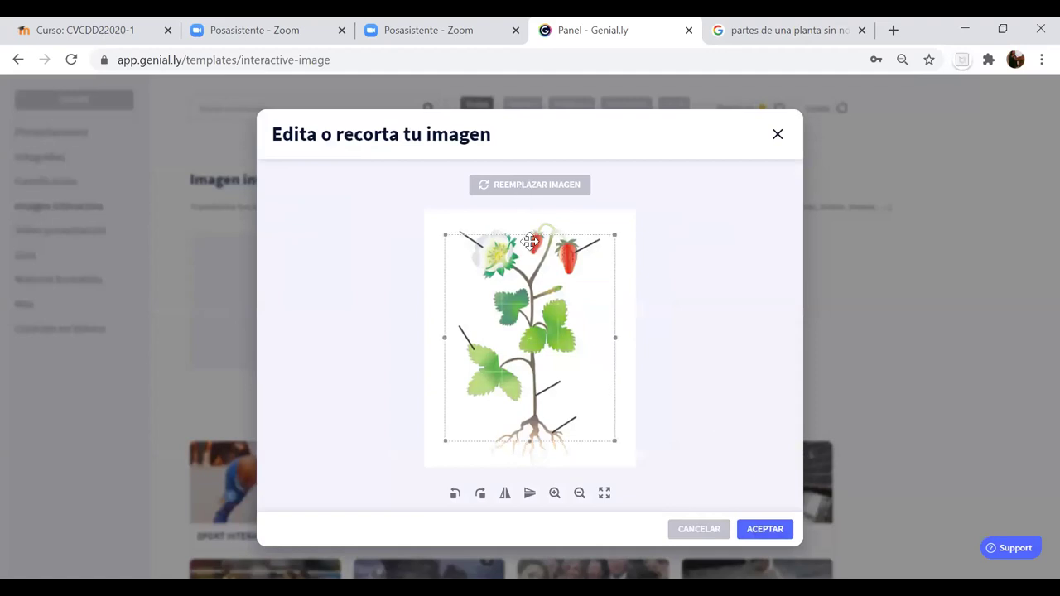
{"action": "left_click_drag", "start_coordinate": [521, 261], "coordinate": [521, 240]}
{"action": "left_click_drag", "start_coordinate": [527, 444], "coordinate": [548, 469]}
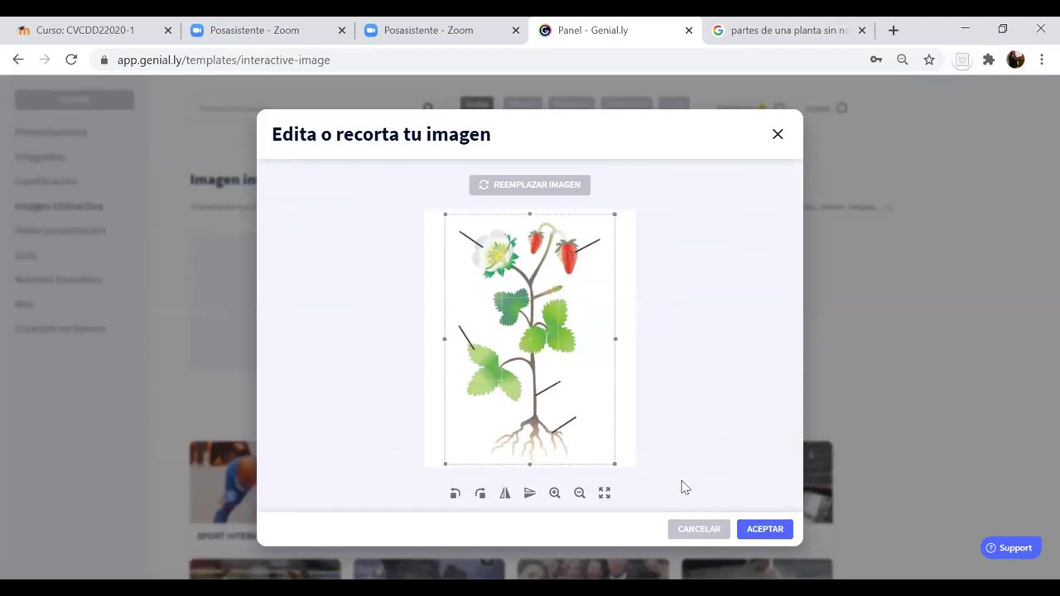
{"action": "left_click", "coordinate": [756, 531]}
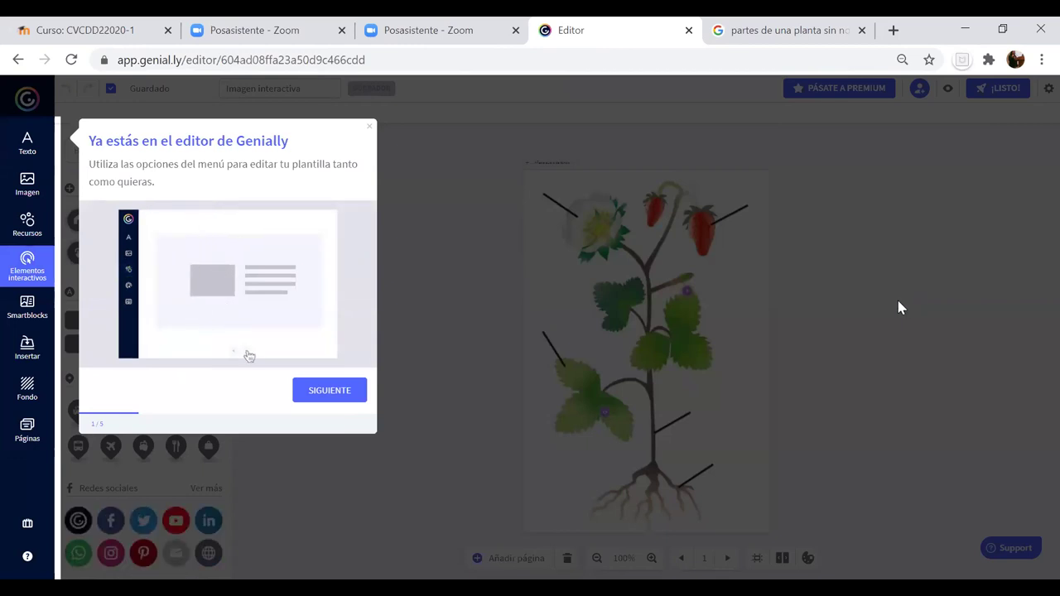
Step: Go through the five introductory editor tips and start creating
{"action": "left_click", "coordinate": [328, 393]}
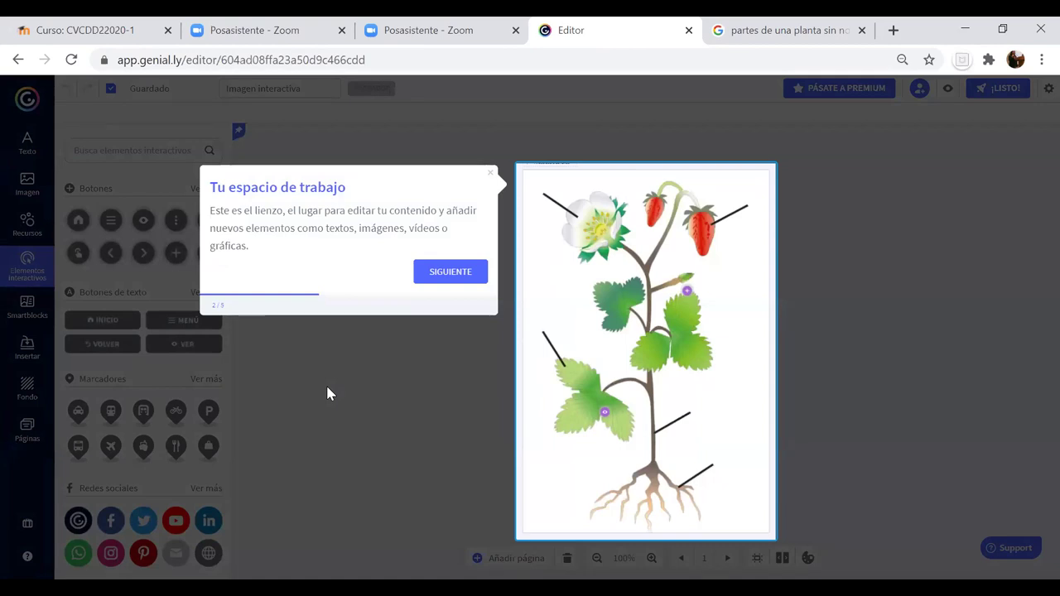
{"action": "left_click", "coordinate": [445, 273]}
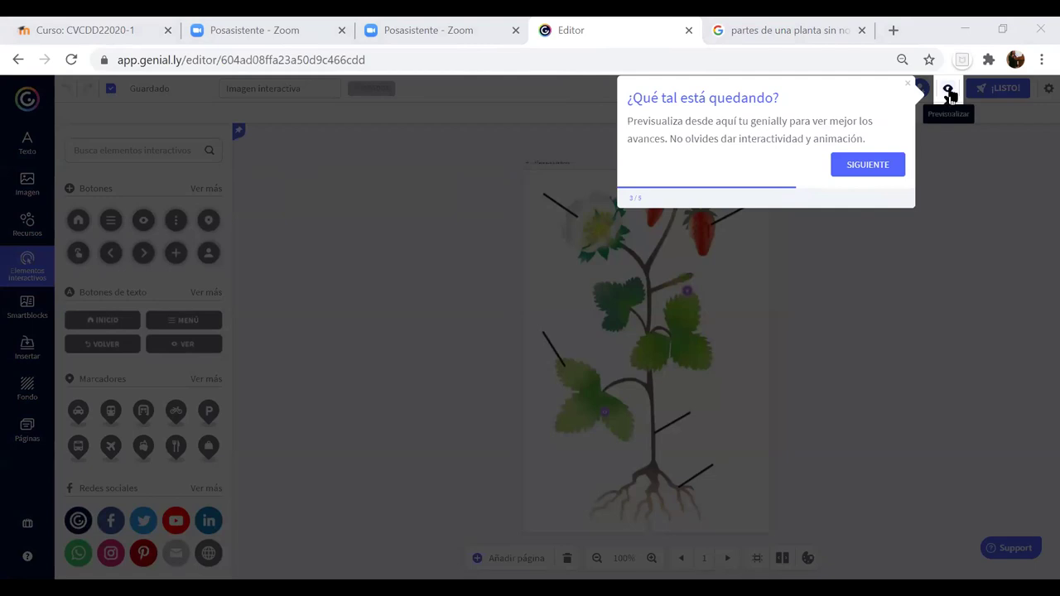
{"action": "left_click", "coordinate": [870, 169]}
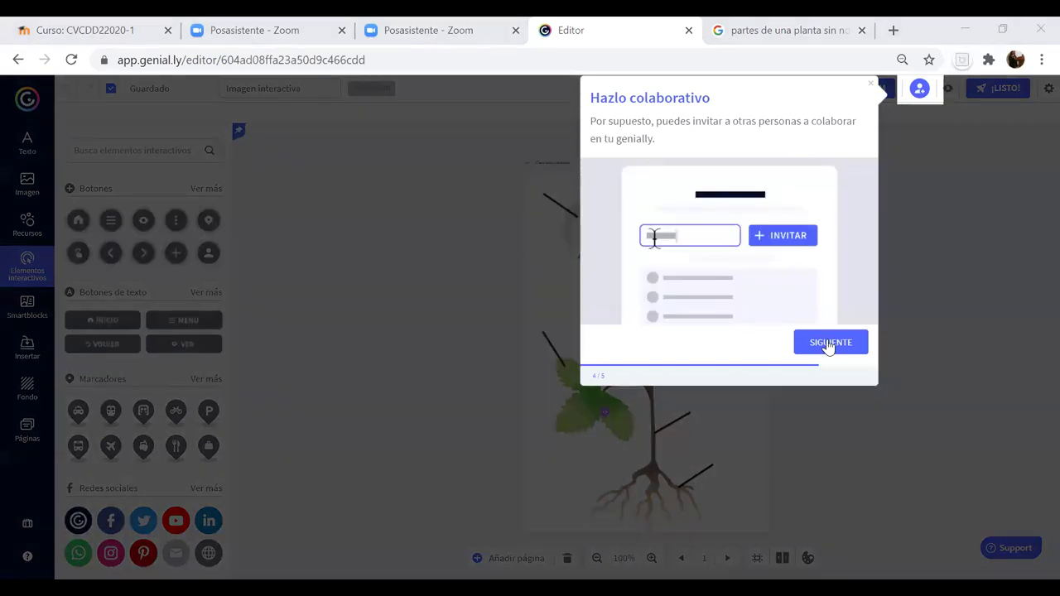
{"action": "left_click", "coordinate": [830, 346]}
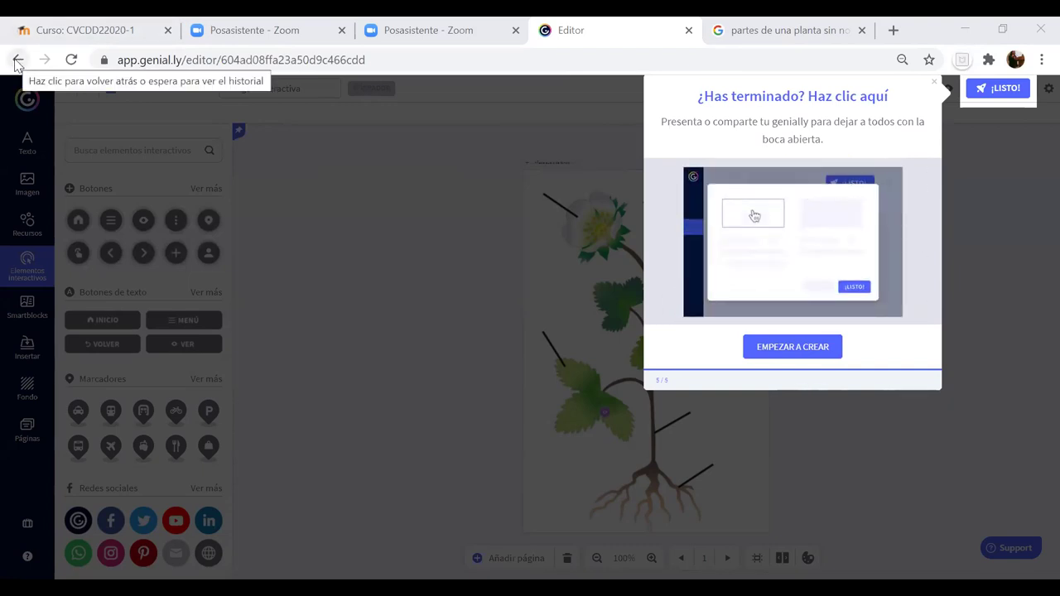
{"action": "left_click", "coordinate": [793, 349]}
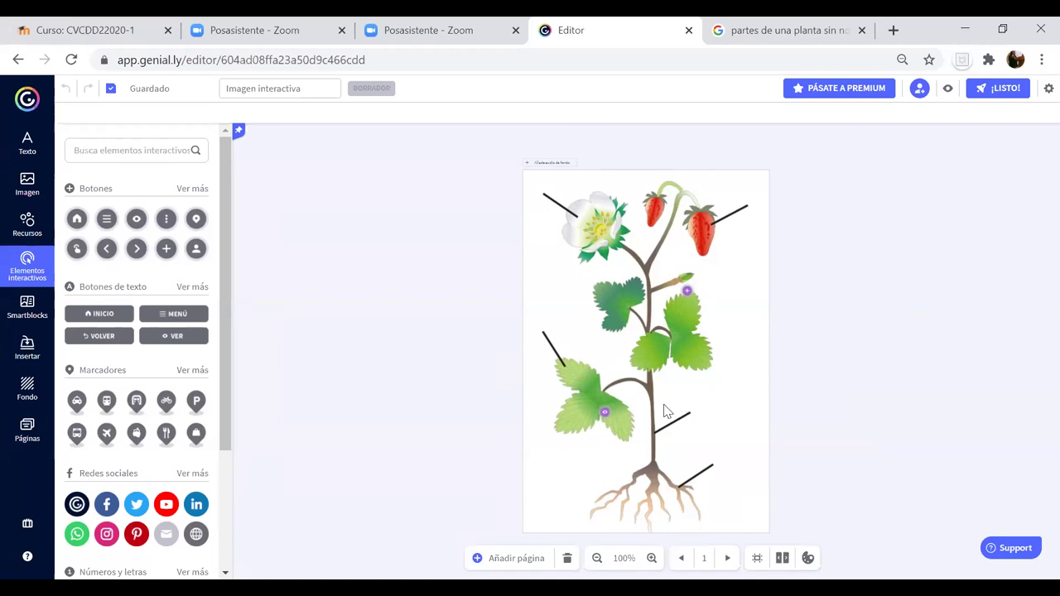
Step: Delete the two default purple interactive buttons placed over the plant's leaves
{"action": "left_click", "coordinate": [605, 412]}
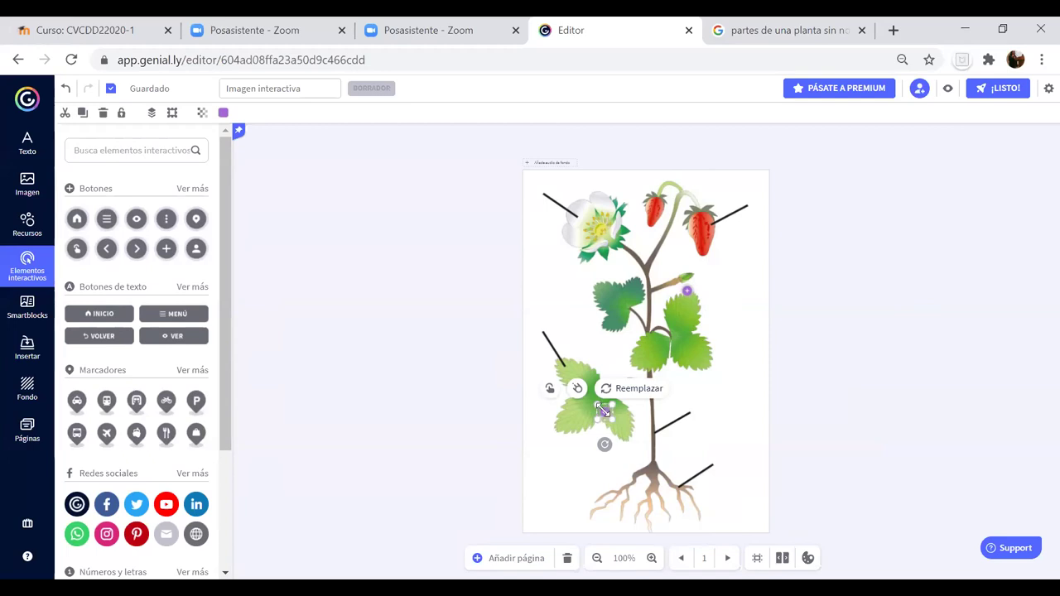
{"action": "right_click", "coordinate": [603, 411]}
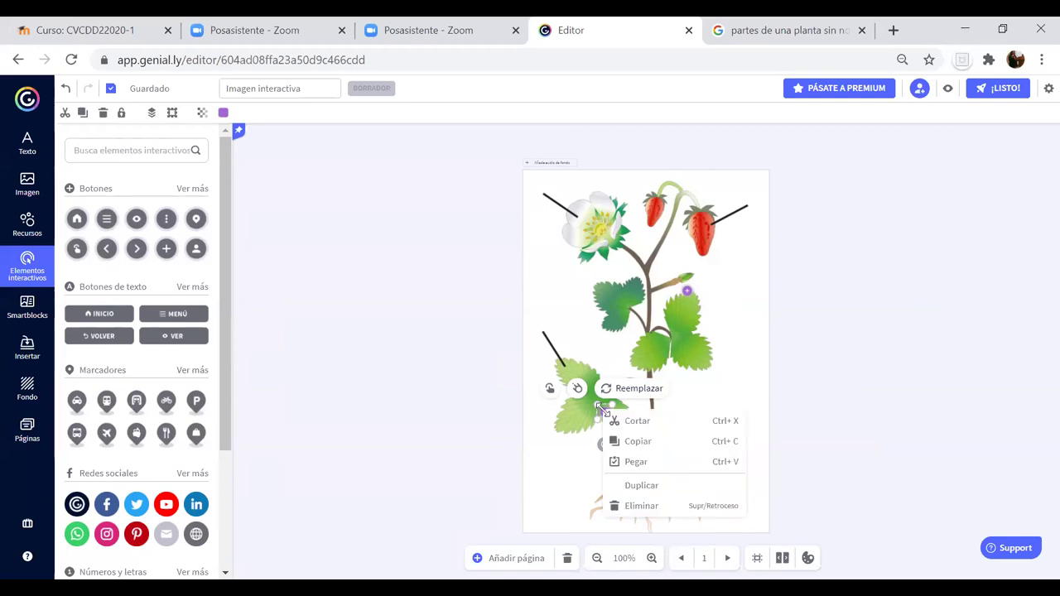
{"action": "left_click", "coordinate": [639, 505]}
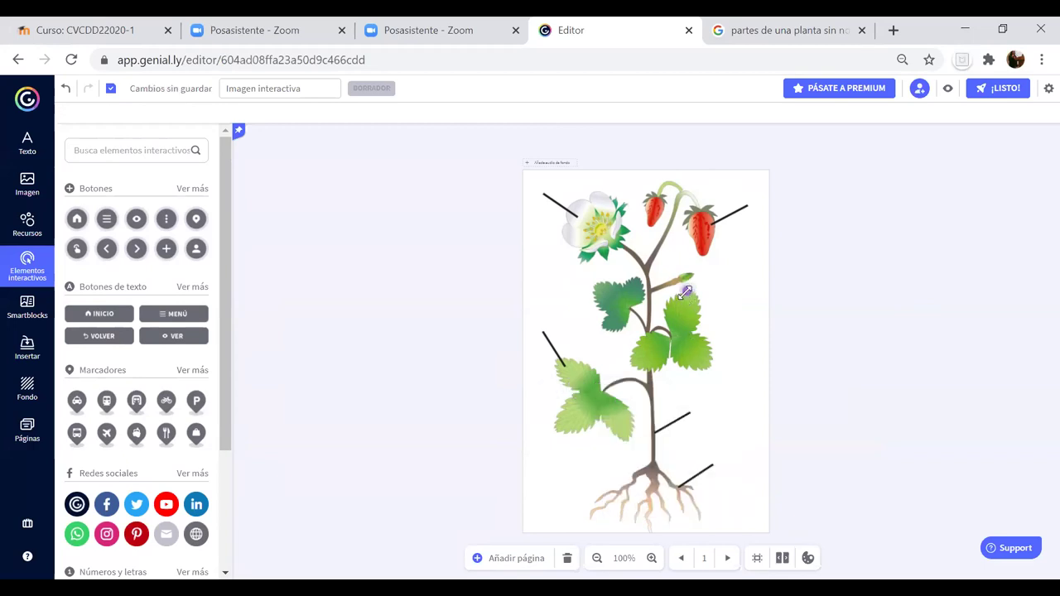
{"action": "right_click", "coordinate": [687, 292]}
{"action": "left_click", "coordinate": [725, 389]}
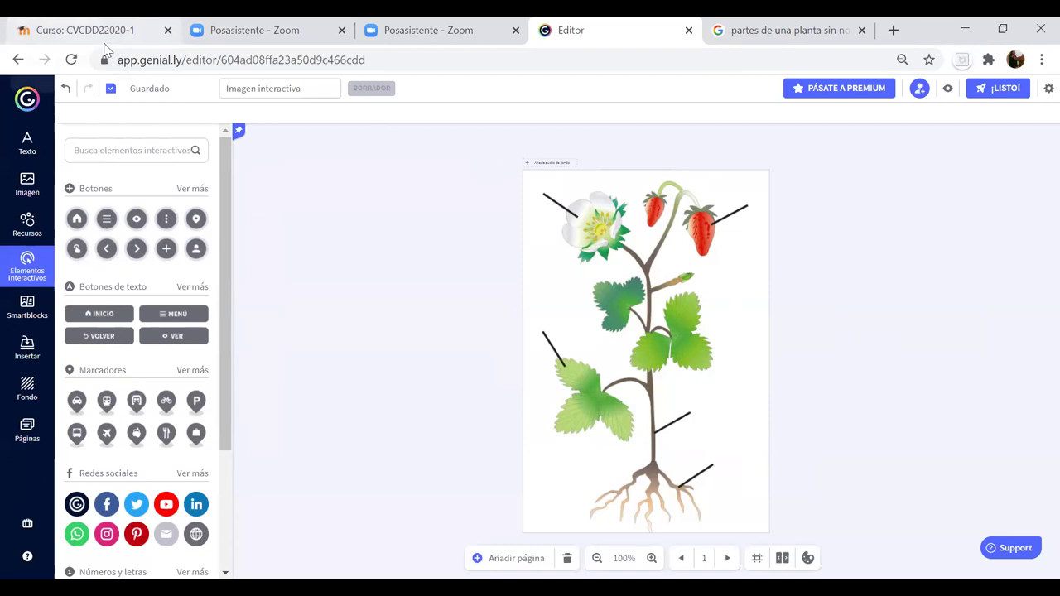
Step: Replace the creation's title with "imagen interactiva 1"
{"action": "right_click", "coordinate": [282, 90]}
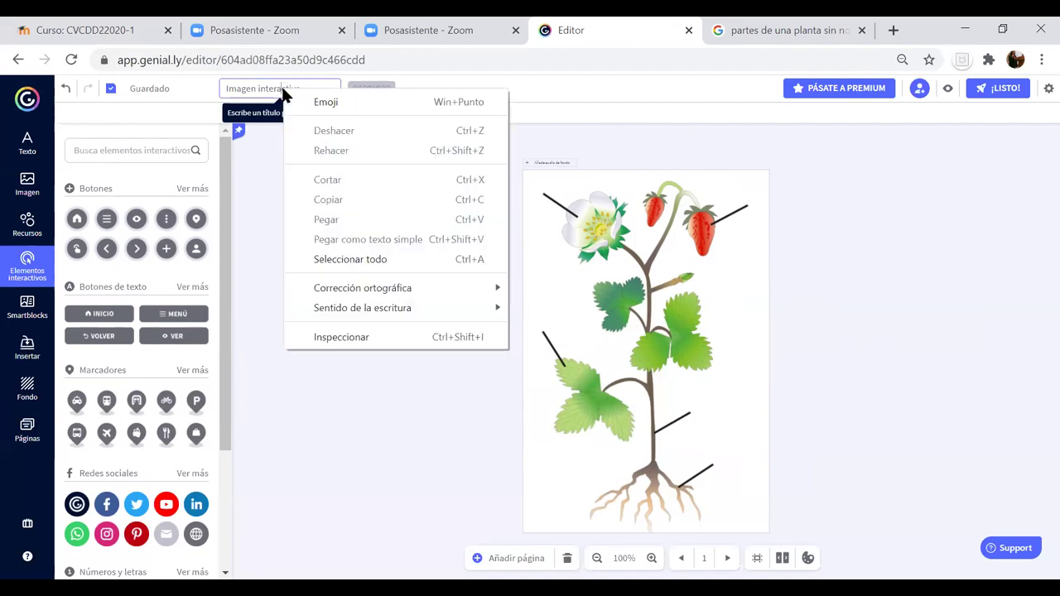
{"action": "left_click", "coordinate": [269, 137]}
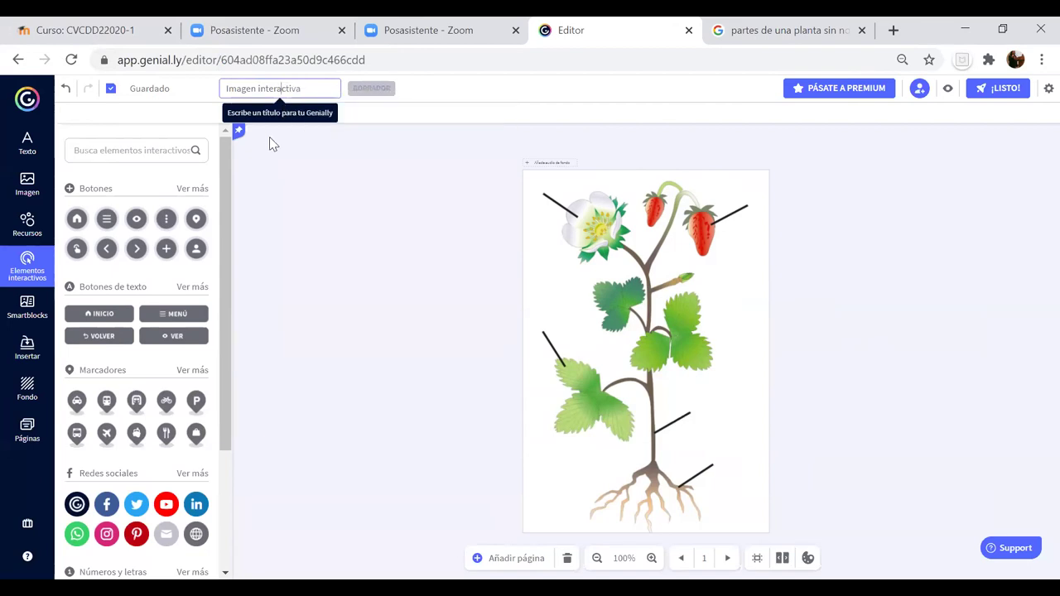
{"action": "double_click", "coordinate": [306, 86]}
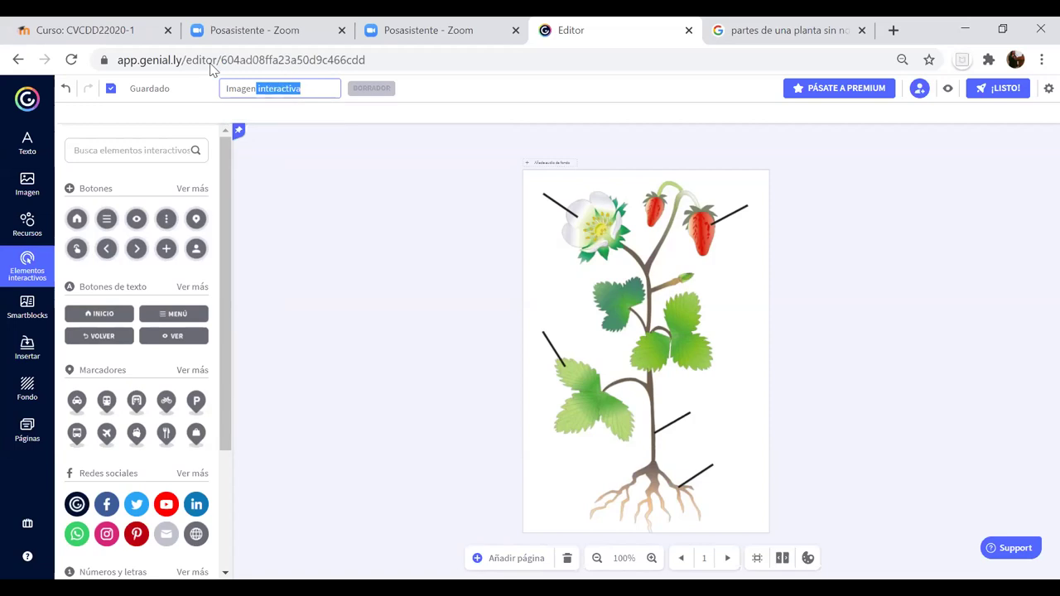
{"action": "key", "text": "ctrl+a"}
{"action": "key", "text": "BackSpace"}
{"action": "type", "text": "imagen "}
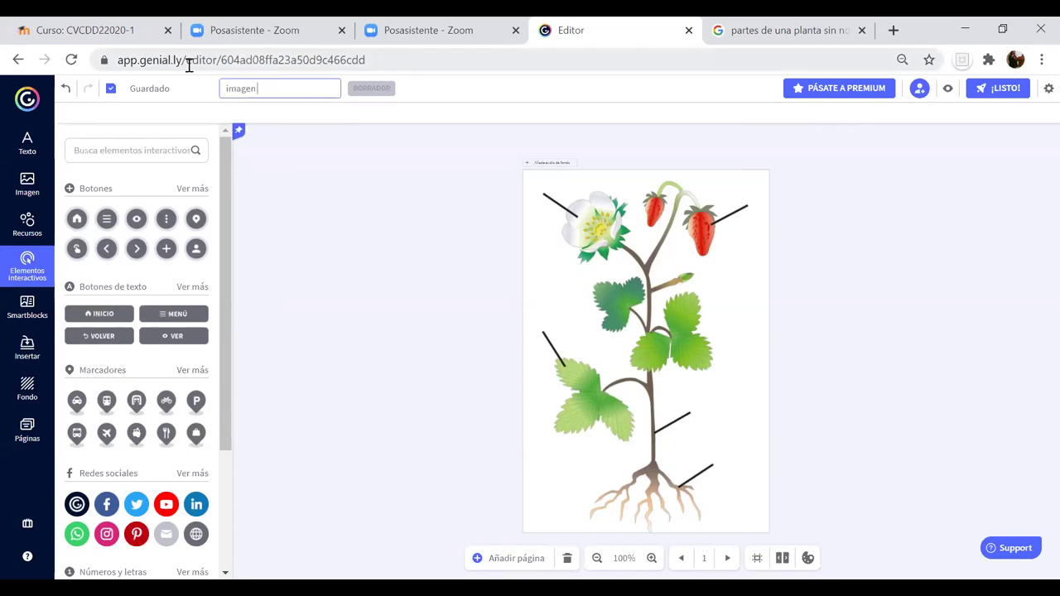
{"action": "type", "text": "interactiva 1"}
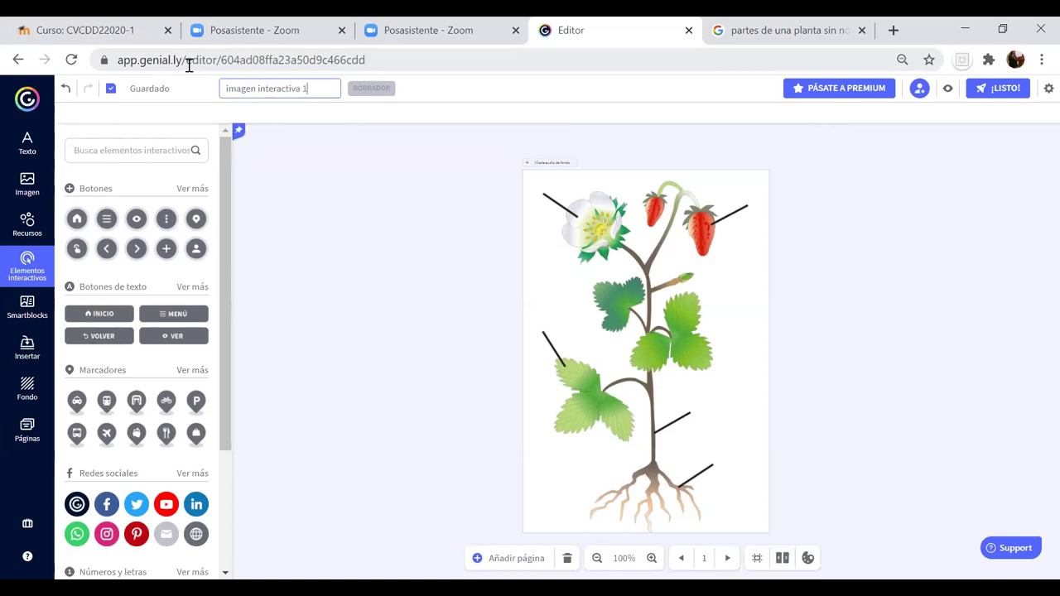
{"action": "left_click", "coordinate": [352, 197]}
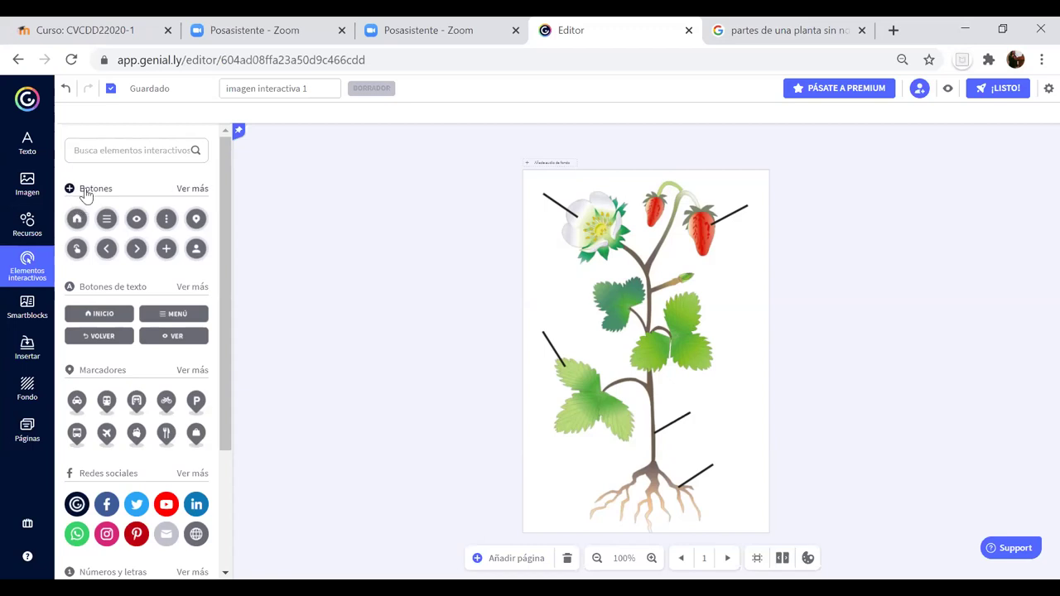
Step: Review the text, image and resource libraries, going down through the resources as far as the maps and silhouettes
{"action": "left_click", "coordinate": [27, 146]}
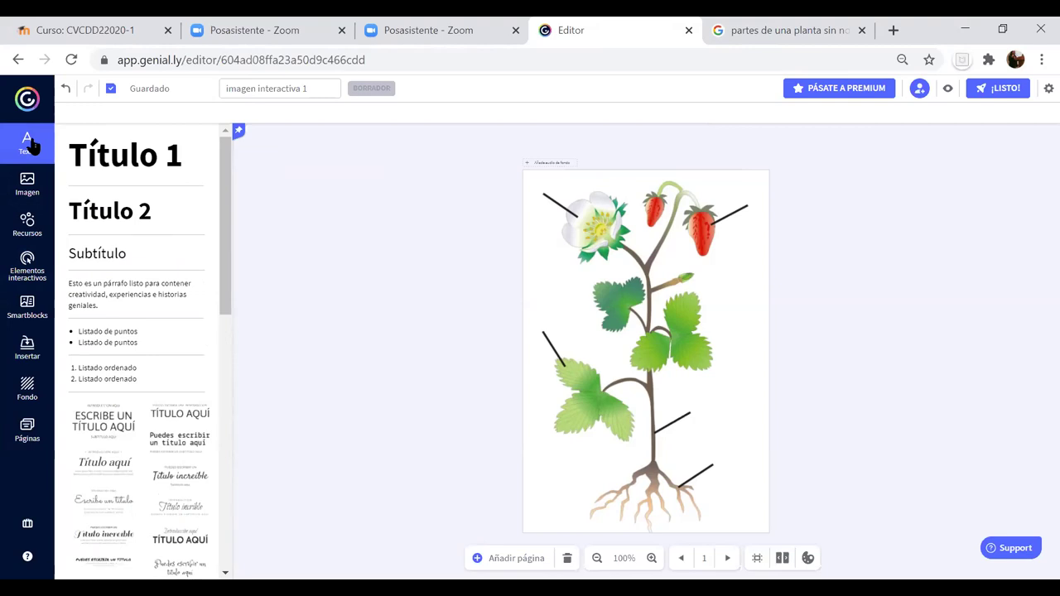
{"action": "left_click", "coordinate": [27, 184]}
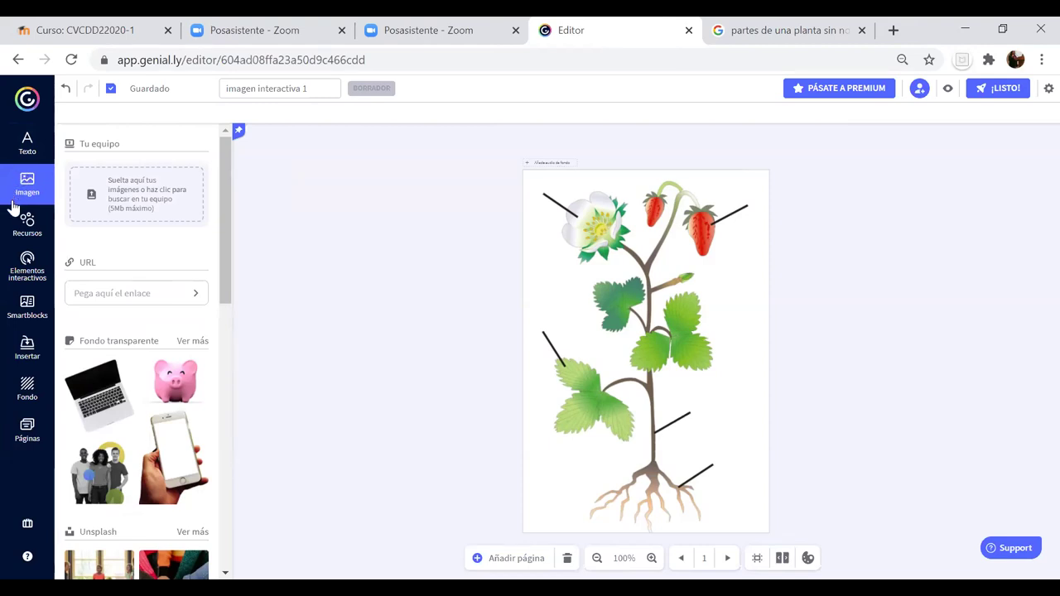
{"action": "left_click", "coordinate": [26, 221]}
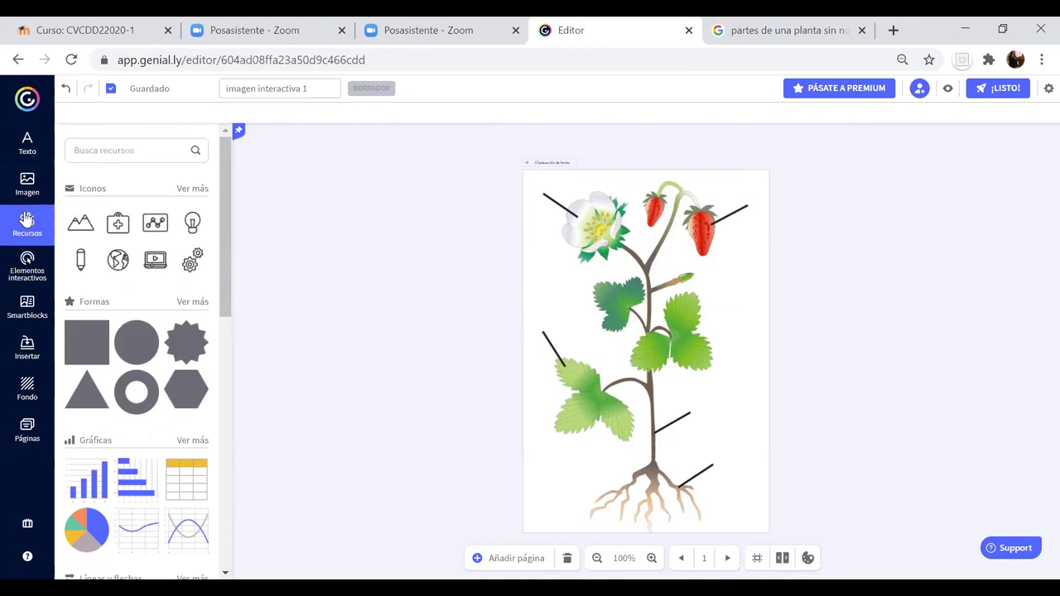
{"action": "left_click_drag", "start_coordinate": [229, 272], "coordinate": [218, 512]}
{"action": "scroll", "coordinate": [218, 512], "scroll_direction": "down", "scroll_amount": 1}
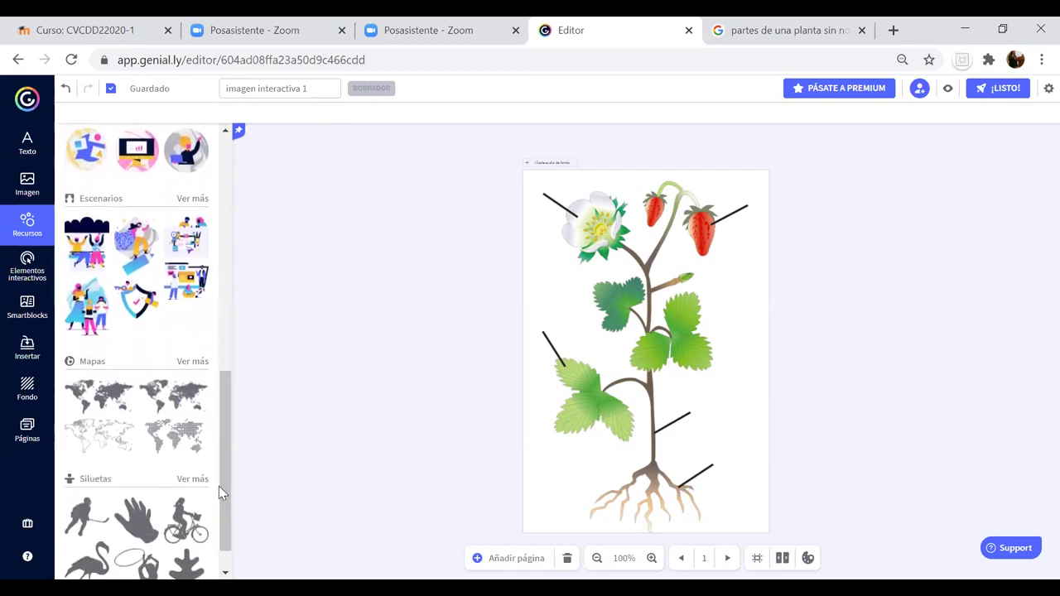
{"action": "scroll", "coordinate": [221, 509], "scroll_direction": "down", "scroll_amount": 1}
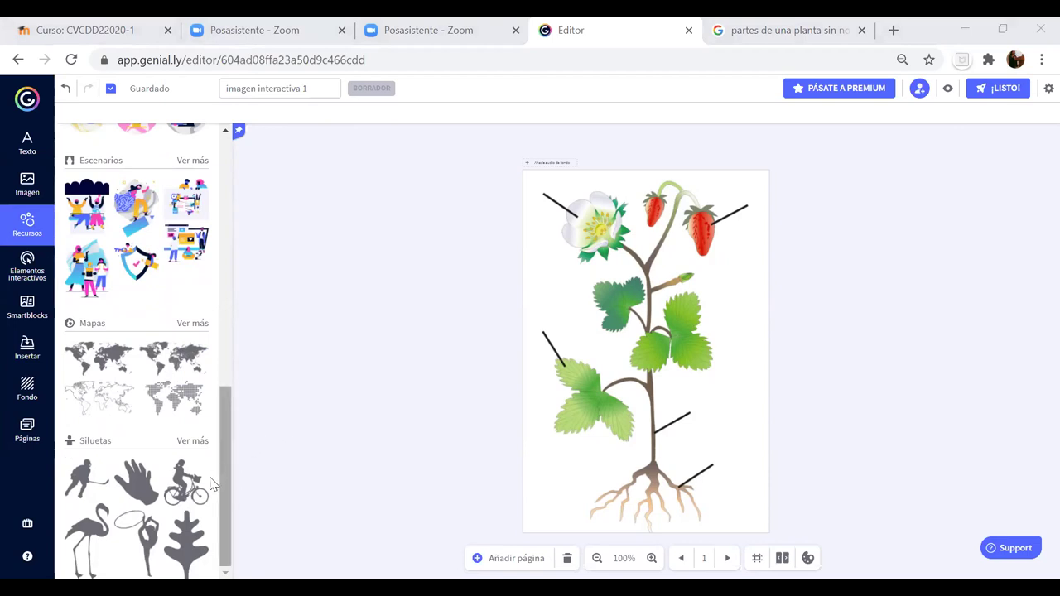
Step: Insert two copies of the outlined world map from the map resources and move one off the page beside the plant
{"action": "scroll", "coordinate": [91, 396], "scroll_direction": "up", "scroll_amount": 1}
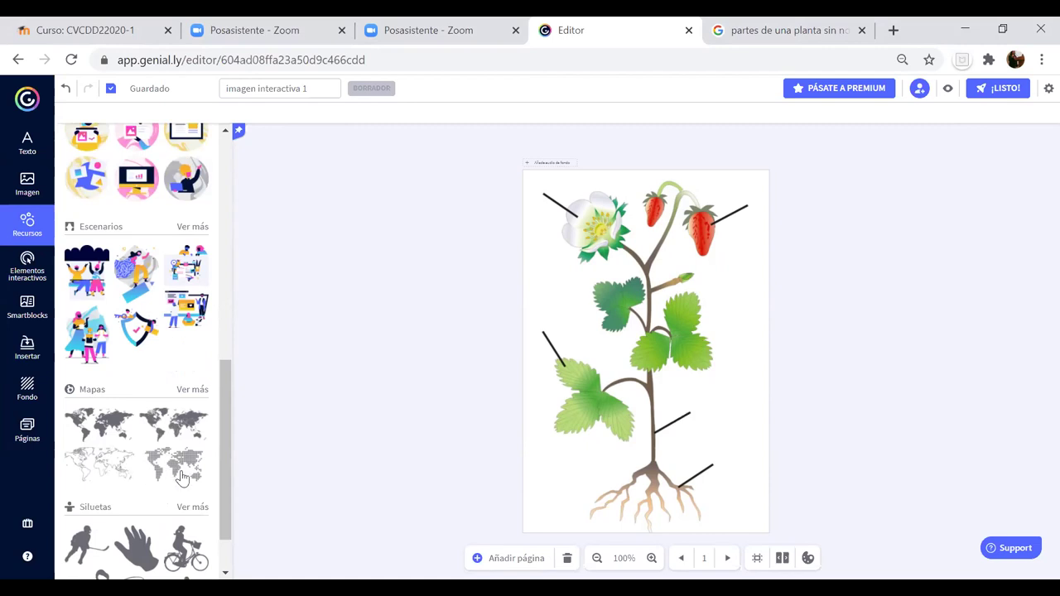
{"action": "left_click", "coordinate": [112, 465]}
{"action": "left_click", "coordinate": [112, 465]}
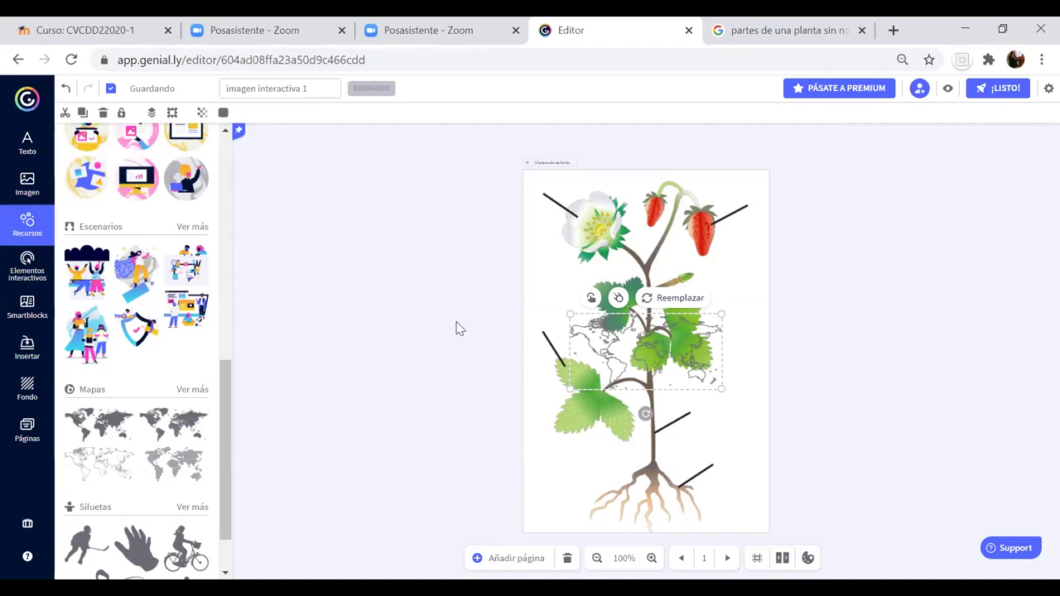
{"action": "left_click_drag", "start_coordinate": [610, 351], "coordinate": [406, 233]}
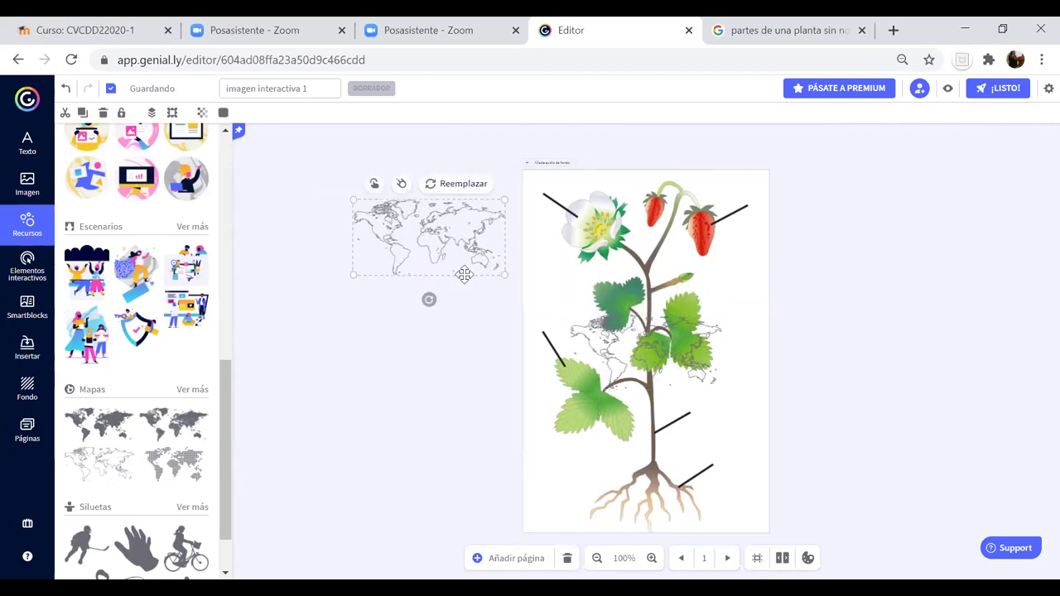
Step: Delete both outlined world map copies, moving the one over the plant's leaves off the page before removing it
{"action": "right_click", "coordinate": [436, 235]}
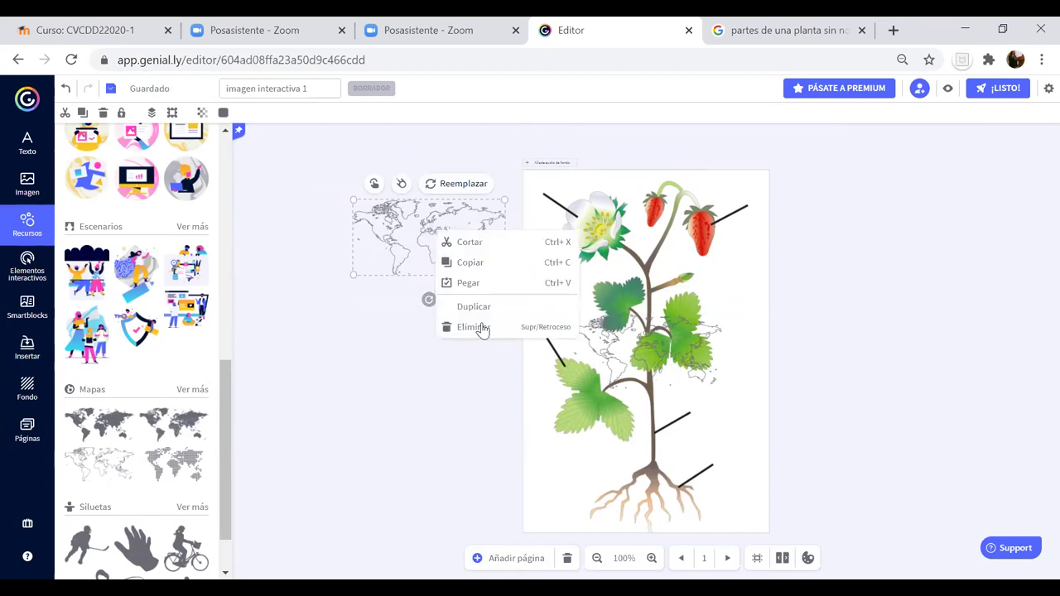
{"action": "left_click", "coordinate": [479, 329]}
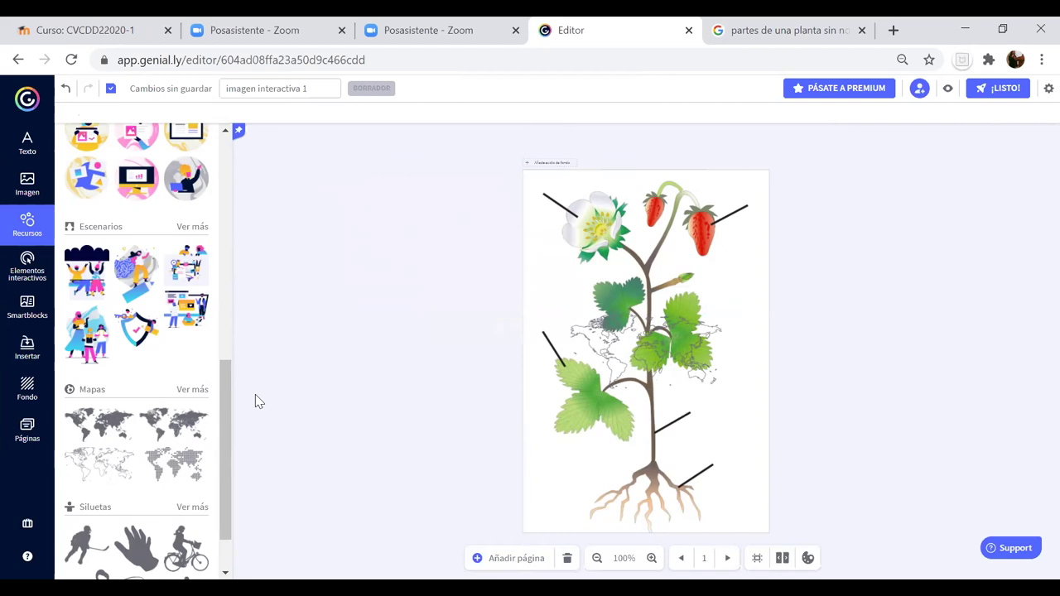
{"action": "left_click", "coordinate": [639, 352]}
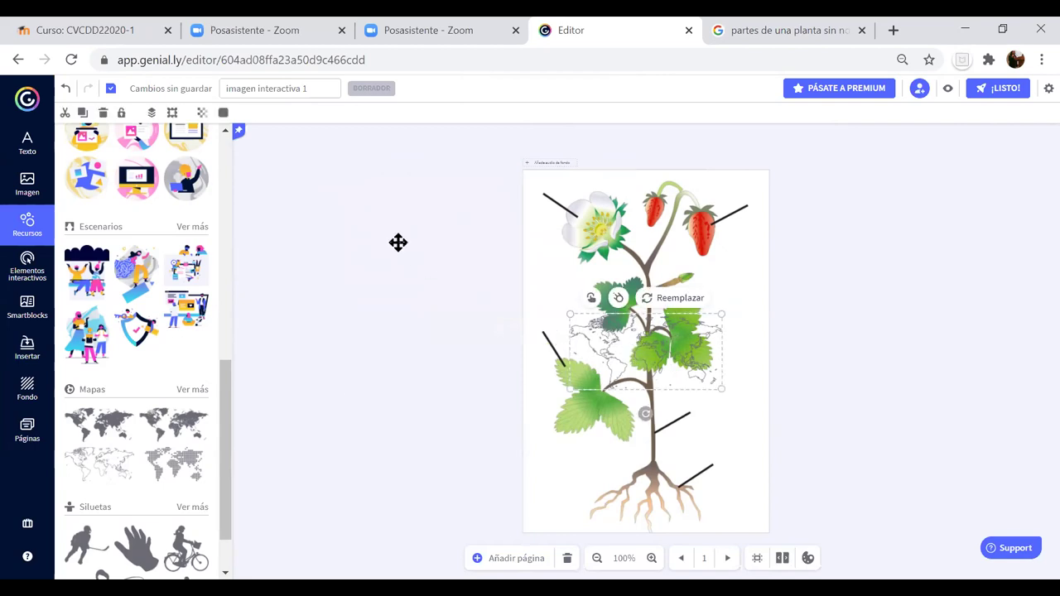
{"action": "left_click_drag", "start_coordinate": [397, 241], "coordinate": [396, 228]}
{"action": "right_click", "coordinate": [396, 229]}
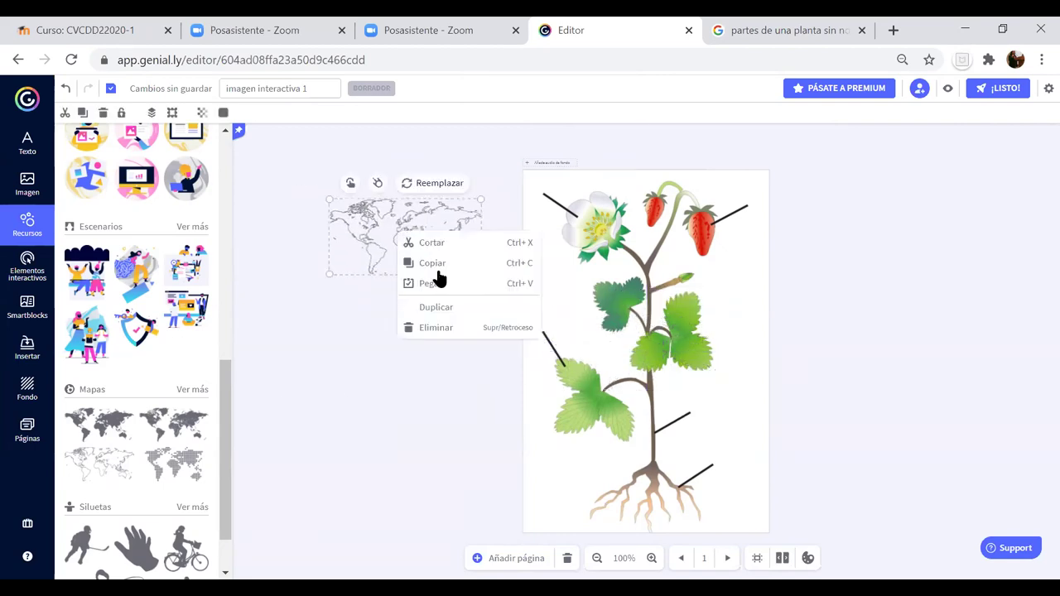
{"action": "left_click", "coordinate": [448, 330]}
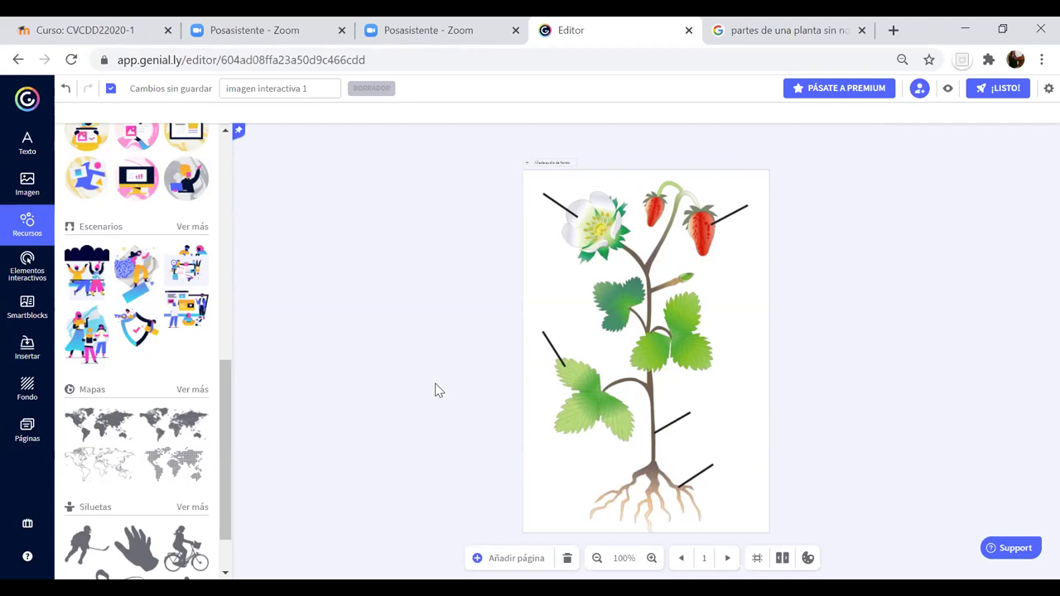
Step: Place the interactive number buttons 1 and 2 at the ends of the pointer lines for the roots and the stem
{"action": "left_click", "coordinate": [29, 273]}
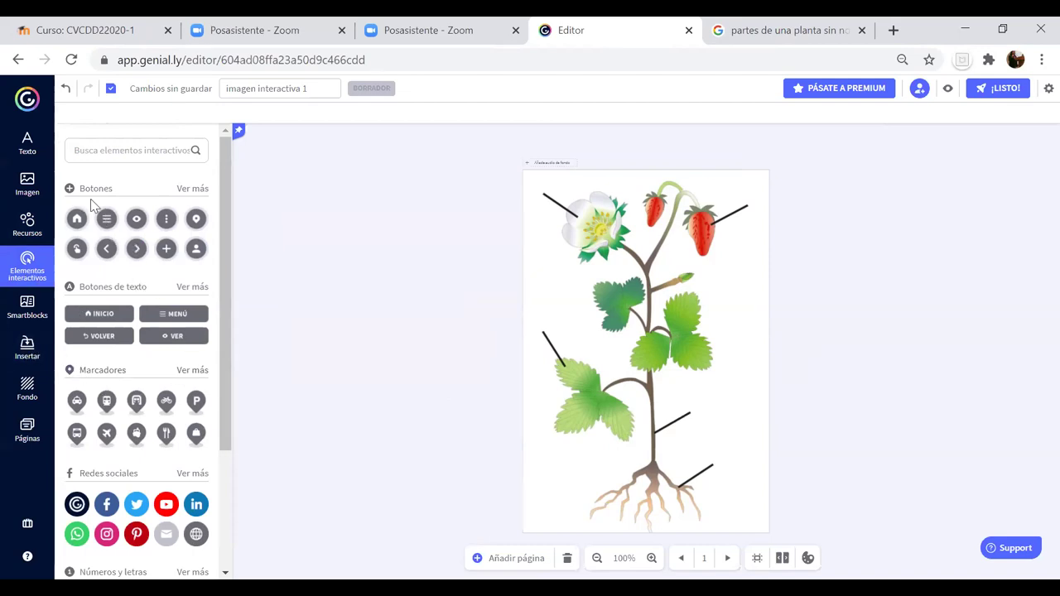
{"action": "left_click_drag", "start_coordinate": [226, 301], "coordinate": [222, 428]}
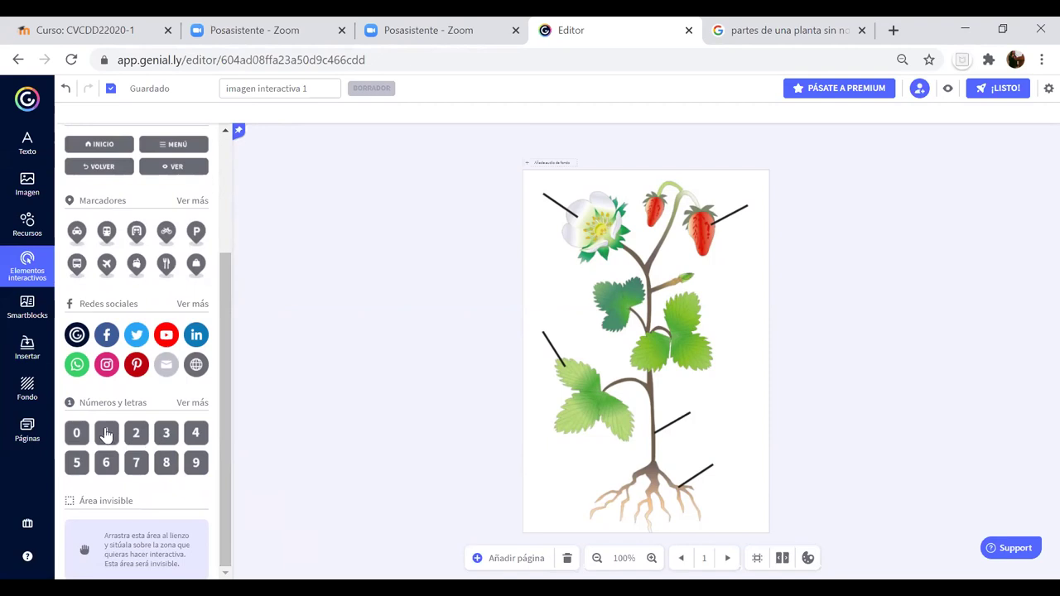
{"action": "left_click_drag", "start_coordinate": [106, 432], "coordinate": [722, 457]}
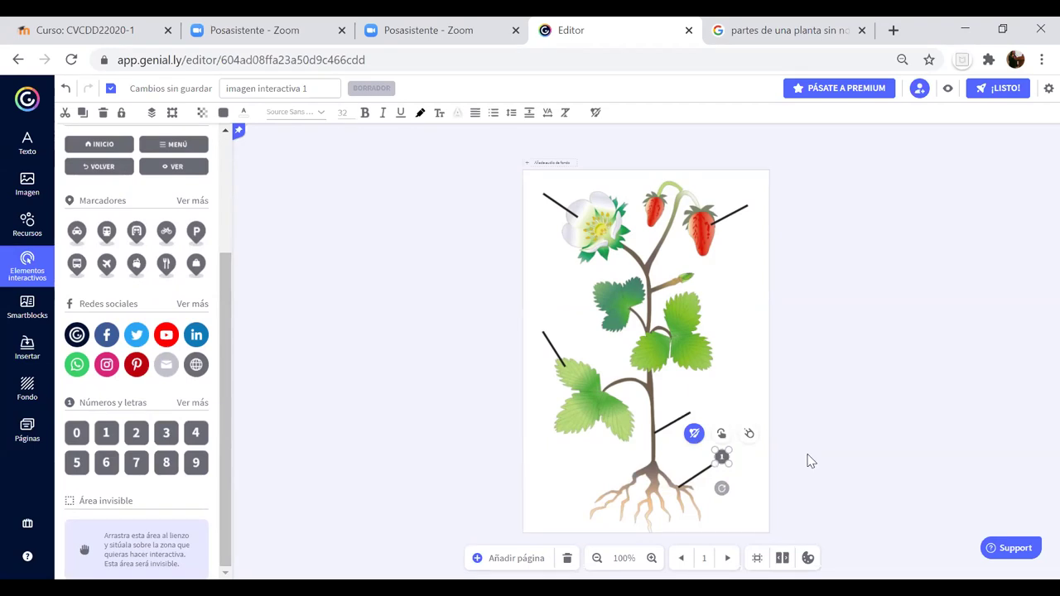
{"action": "left_click", "coordinate": [807, 462]}
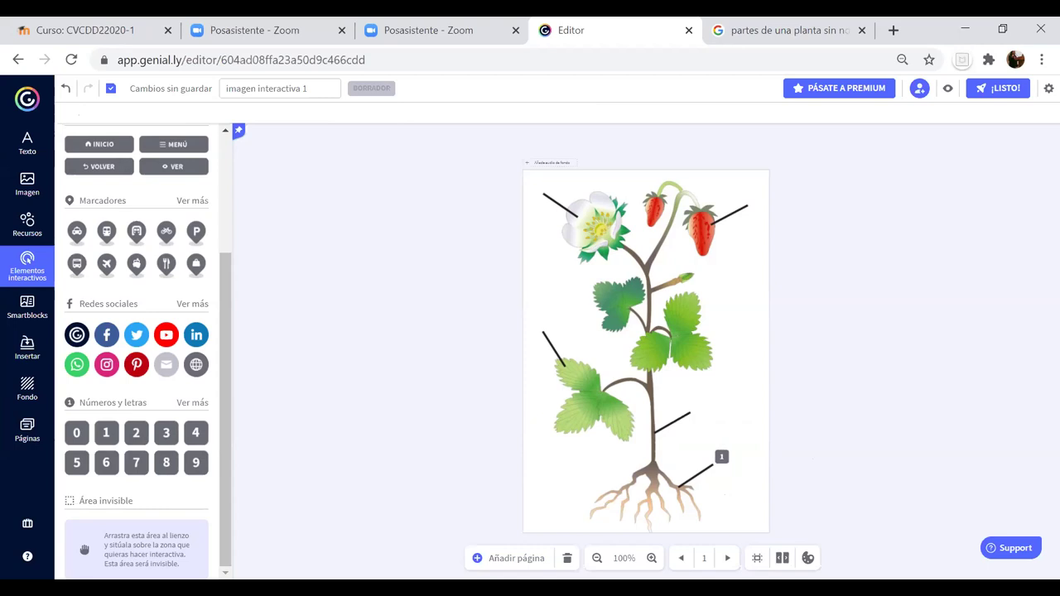
{"action": "mouse_move", "coordinate": [137, 433]}
{"action": "left_mouse_down"}
{"action": "mouse_move", "coordinate": [185, 412]}
{"action": "mouse_move", "coordinate": [473, 426]}
{"action": "mouse_move", "coordinate": [704, 403]}
{"action": "mouse_move", "coordinate": [696, 394]}
{"action": "left_mouse_up"}
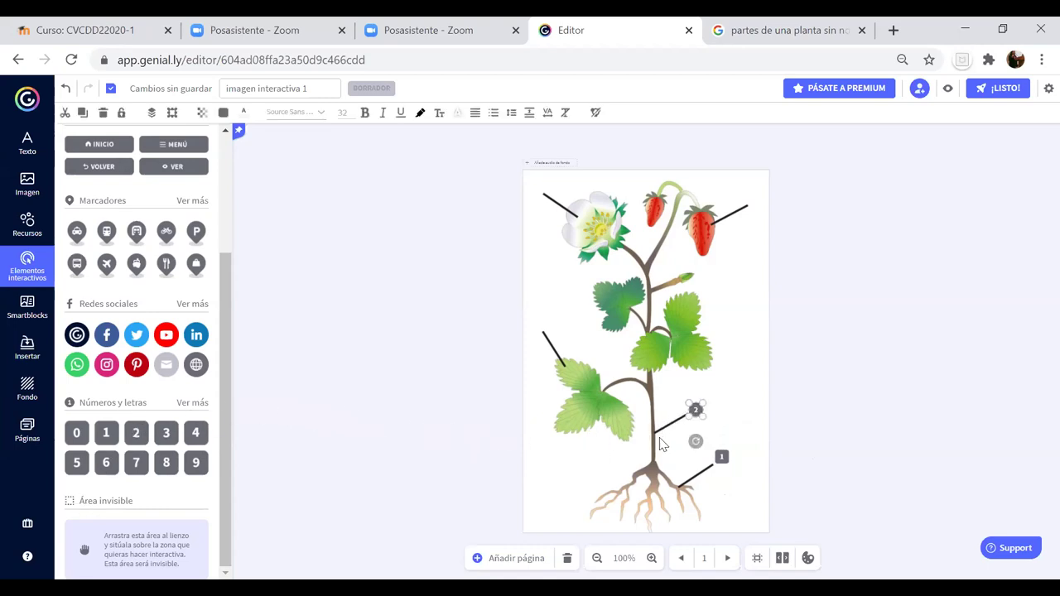
{"action": "left_click", "coordinate": [885, 388]}
Step: Place the interactive number buttons 3, 4 and 5 at the pointer lines for the lower leaf, the flower and the strawberry
{"action": "mouse_move", "coordinate": [167, 434]}
{"action": "left_mouse_down"}
{"action": "mouse_move", "coordinate": [533, 314]}
{"action": "mouse_move", "coordinate": [535, 324]}
{"action": "left_mouse_up"}
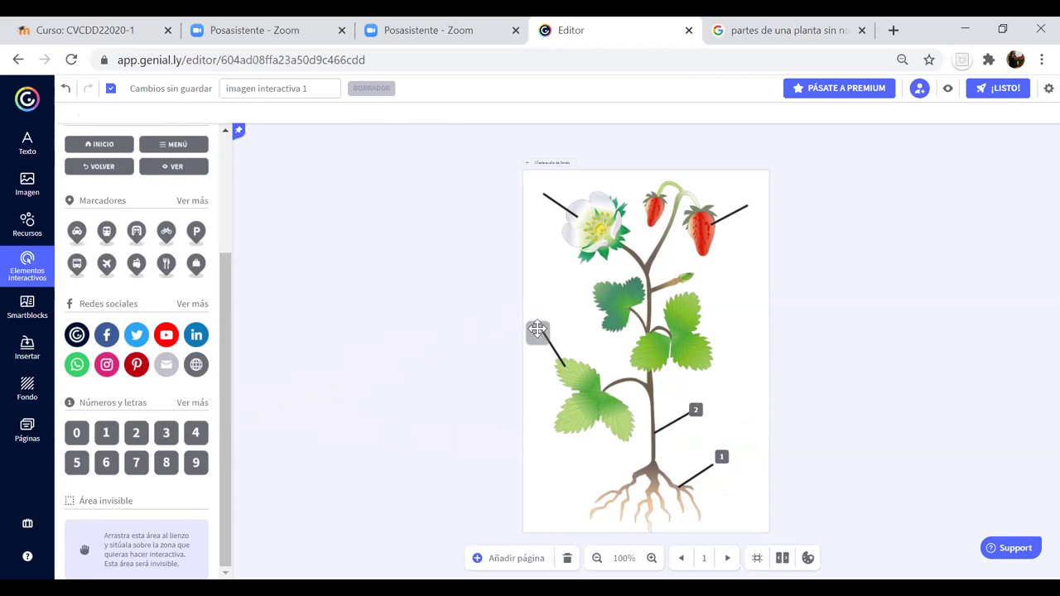
{"action": "left_click", "coordinate": [353, 362]}
{"action": "mouse_move", "coordinate": [195, 434]}
{"action": "left_mouse_down"}
{"action": "mouse_move", "coordinate": [469, 255]}
{"action": "mouse_move", "coordinate": [537, 192]}
{"action": "left_mouse_up"}
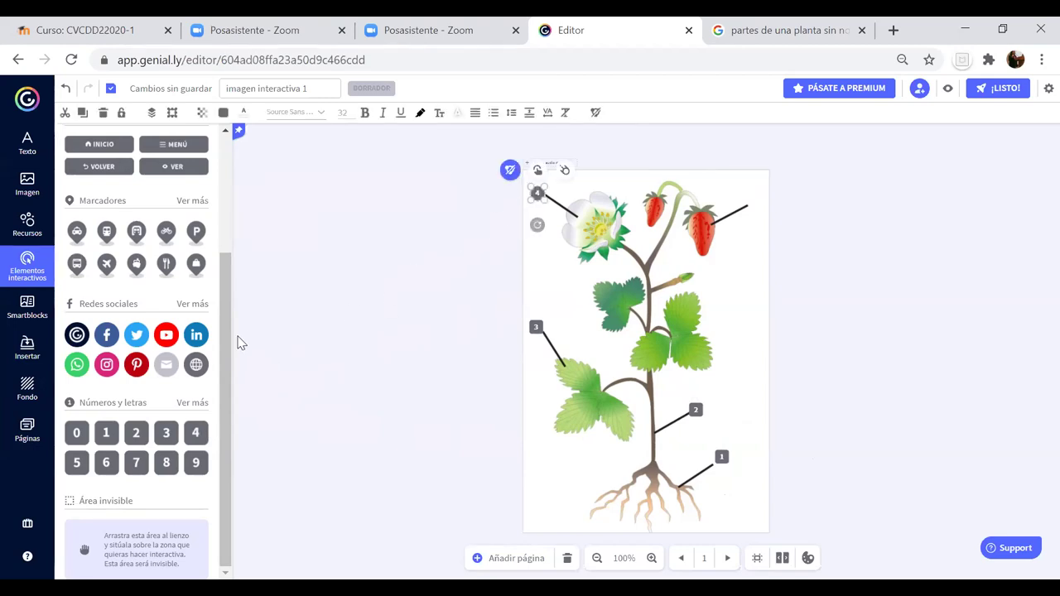
{"action": "left_click", "coordinate": [390, 222]}
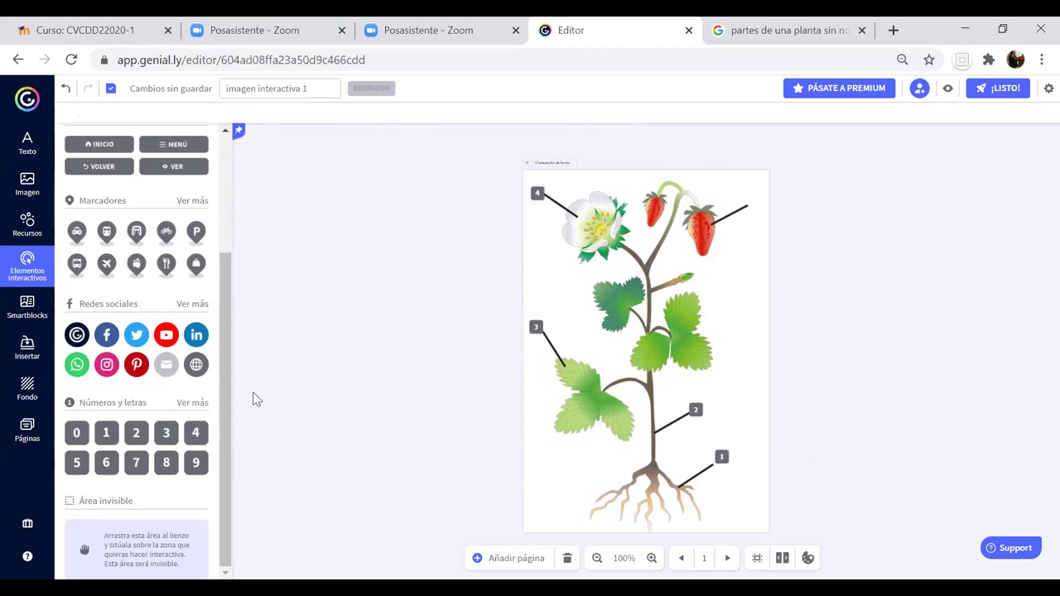
{"action": "left_click_drag", "start_coordinate": [76, 462], "coordinate": [753, 201]}
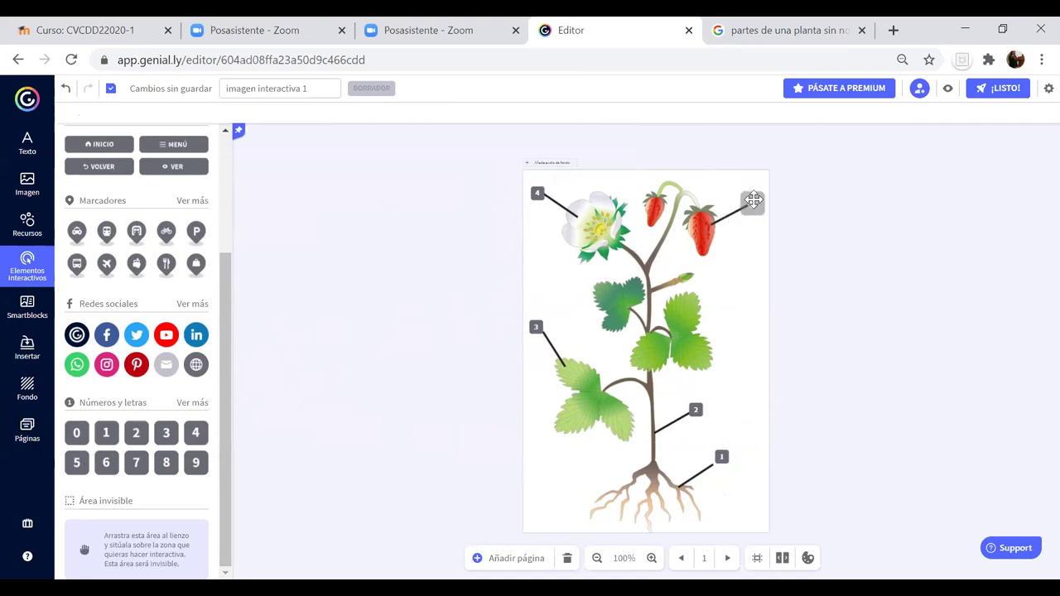
{"action": "left_click", "coordinate": [848, 303]}
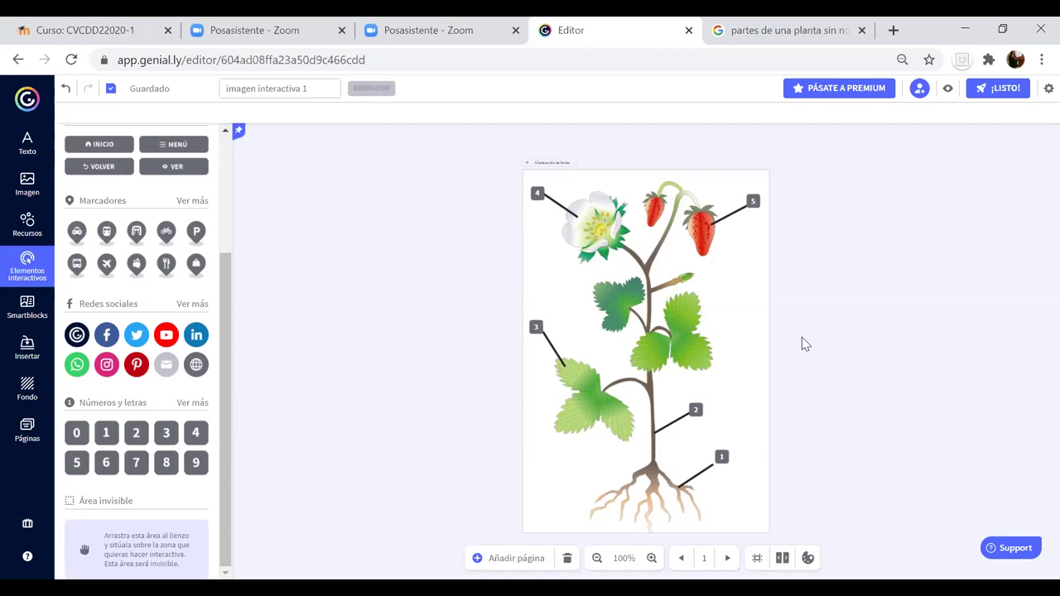
Step: Preview the interactive image, check the five numbered buttons from the flower down to the roots, and return to editing
{"action": "left_click", "coordinate": [948, 89]}
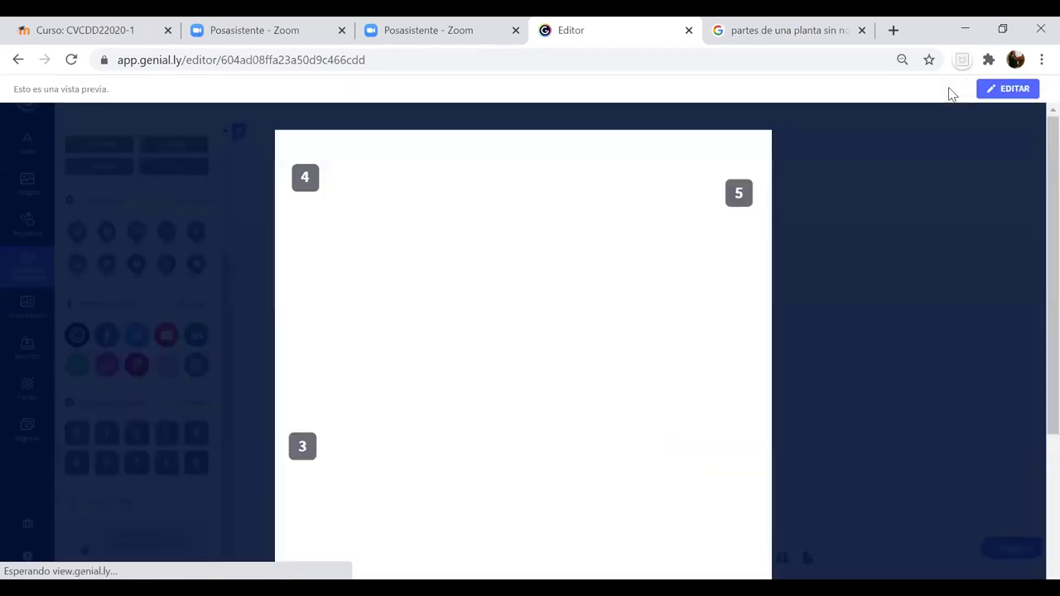
{"action": "scroll", "coordinate": [1035, 214], "scroll_direction": "down", "scroll_amount": 1}
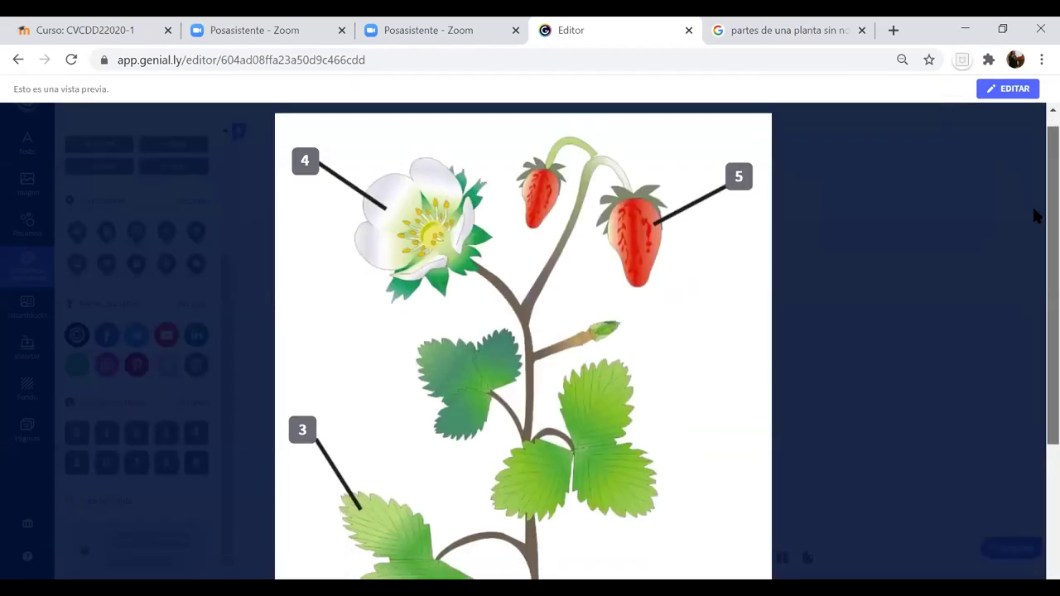
{"action": "scroll", "coordinate": [1035, 215], "scroll_direction": "down", "scroll_amount": 3}
{"action": "scroll", "coordinate": [1034, 315], "scroll_direction": "up", "scroll_amount": 1}
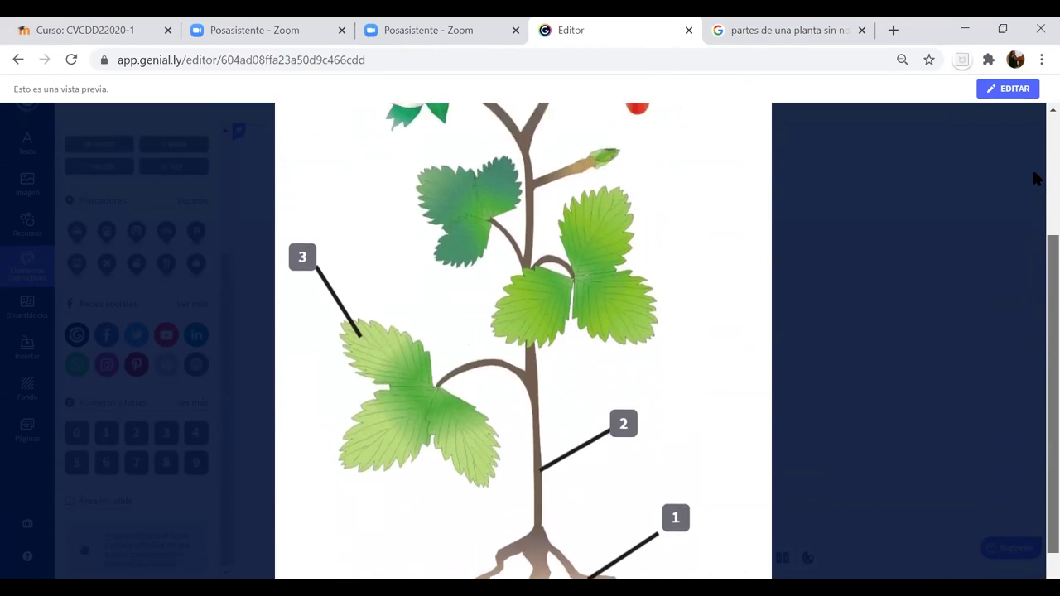
{"action": "scroll", "coordinate": [1035, 166], "scroll_direction": "up", "scroll_amount": 3}
{"action": "scroll", "coordinate": [1035, 248], "scroll_direction": "down", "scroll_amount": 3}
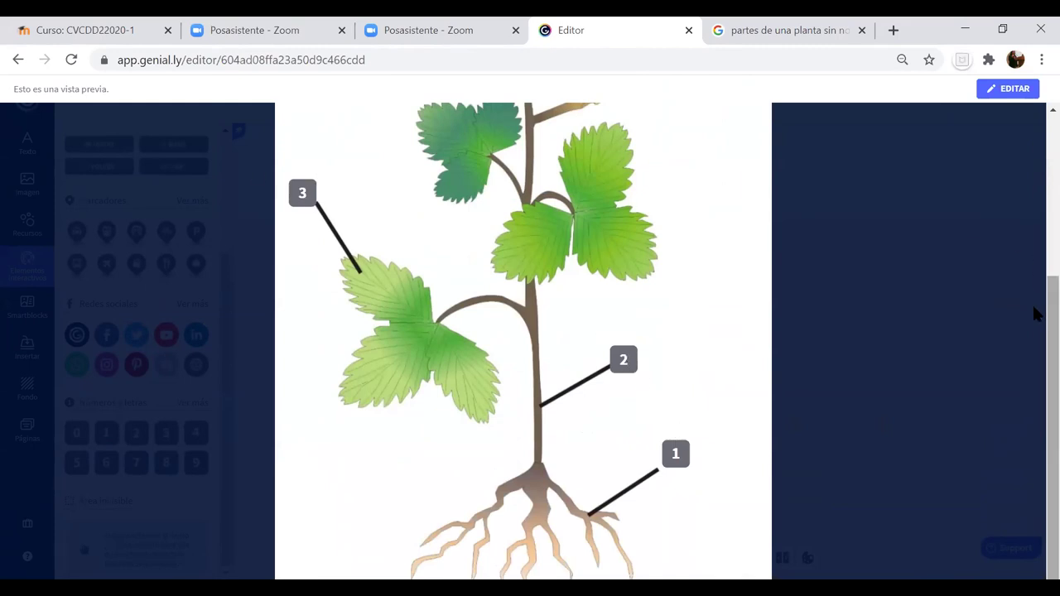
{"action": "scroll", "coordinate": [1035, 186], "scroll_direction": "up", "scroll_amount": 1}
{"action": "scroll", "coordinate": [1035, 186], "scroll_direction": "up", "scroll_amount": 3}
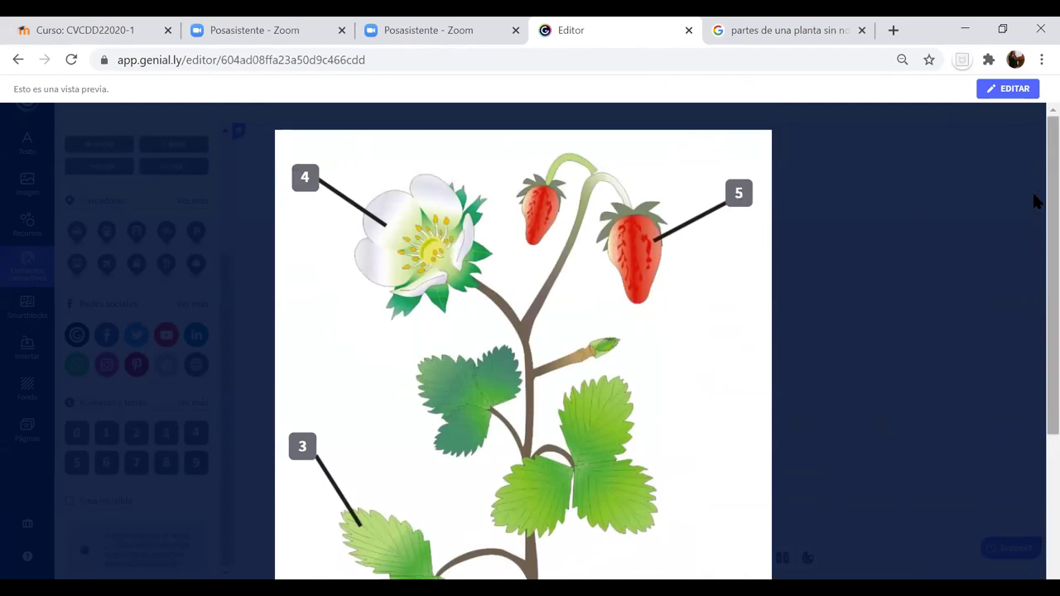
{"action": "scroll", "coordinate": [1034, 367], "scroll_direction": "down", "scroll_amount": 3}
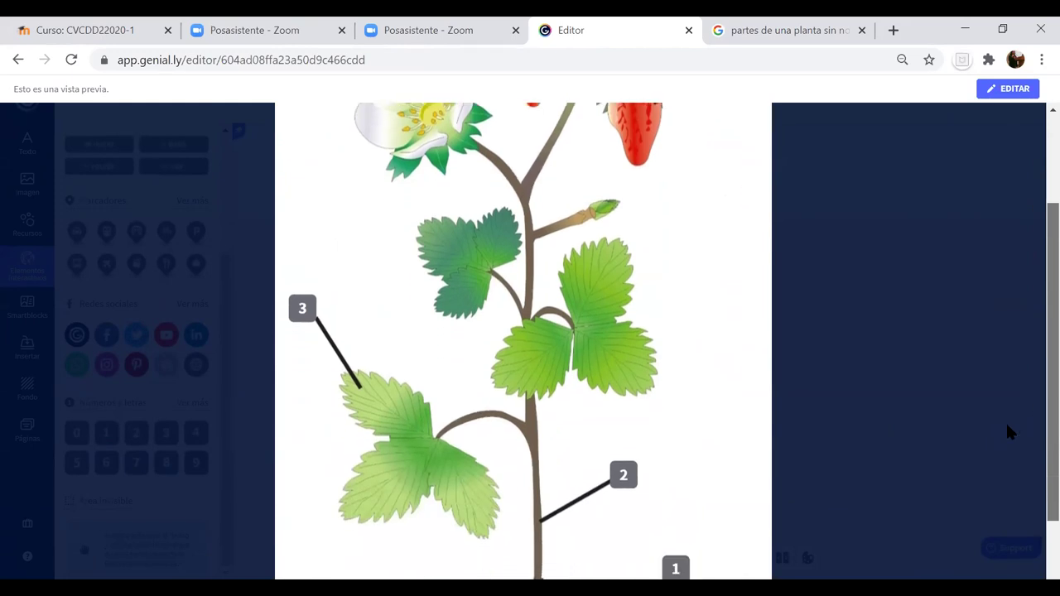
{"action": "scroll", "coordinate": [1018, 289], "scroll_direction": "down", "scroll_amount": 2}
{"action": "scroll", "coordinate": [1027, 149], "scroll_direction": "up", "scroll_amount": 4}
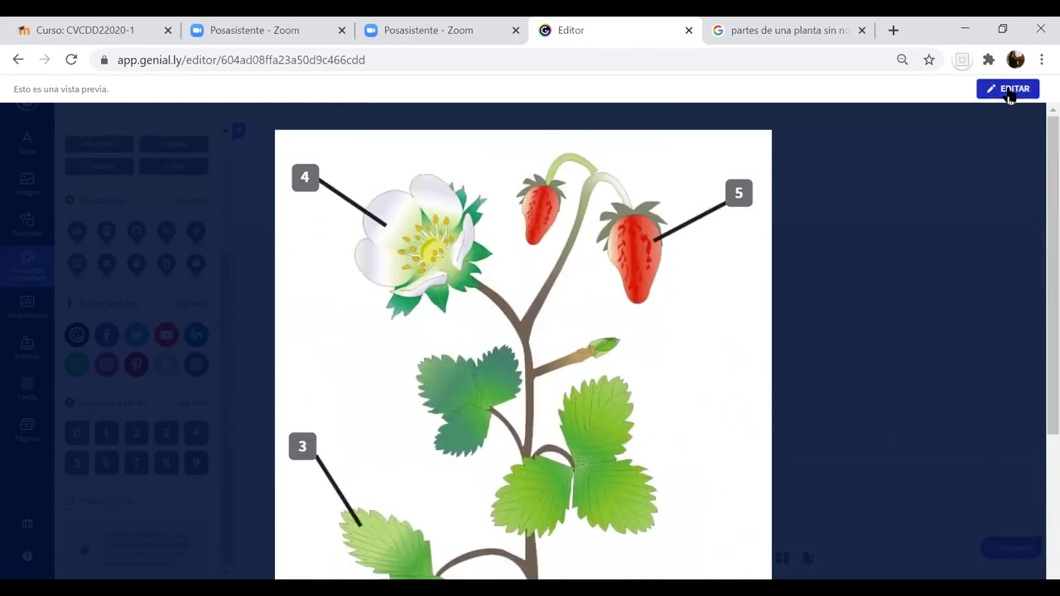
{"action": "left_click", "coordinate": [1008, 93]}
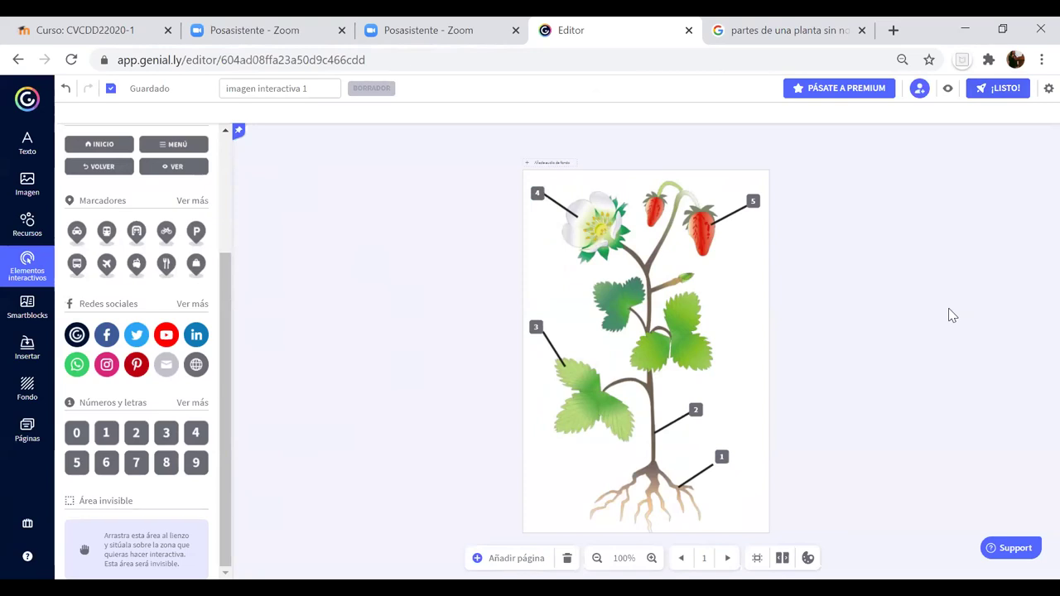
Step: Open the interactivity options of the number 1 button beside the roots
{"action": "left_click", "coordinate": [724, 458]}
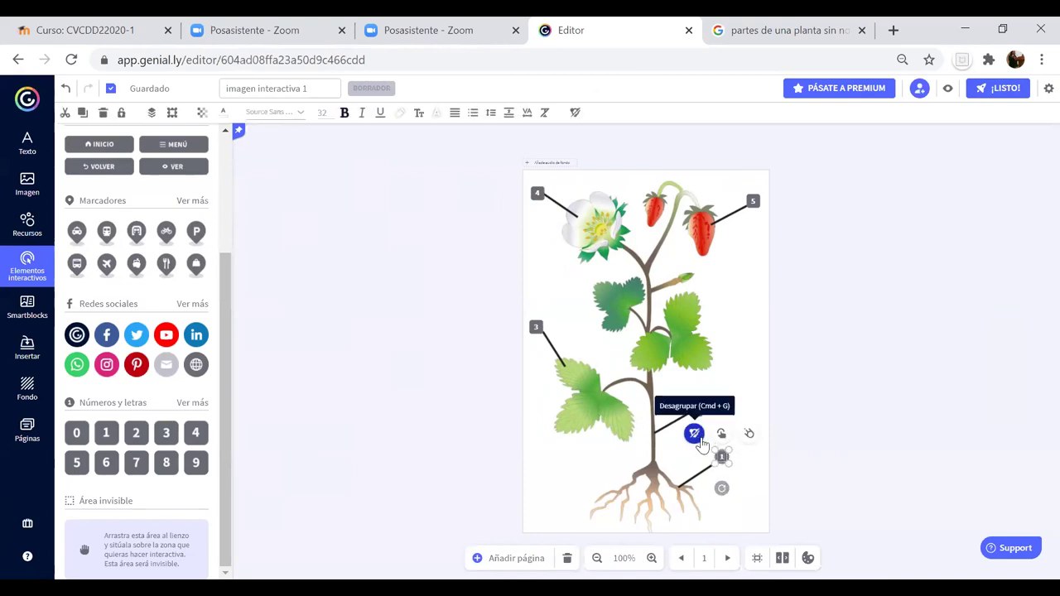
{"action": "left_click", "coordinate": [749, 434]}
{"action": "left_click", "coordinate": [721, 435]}
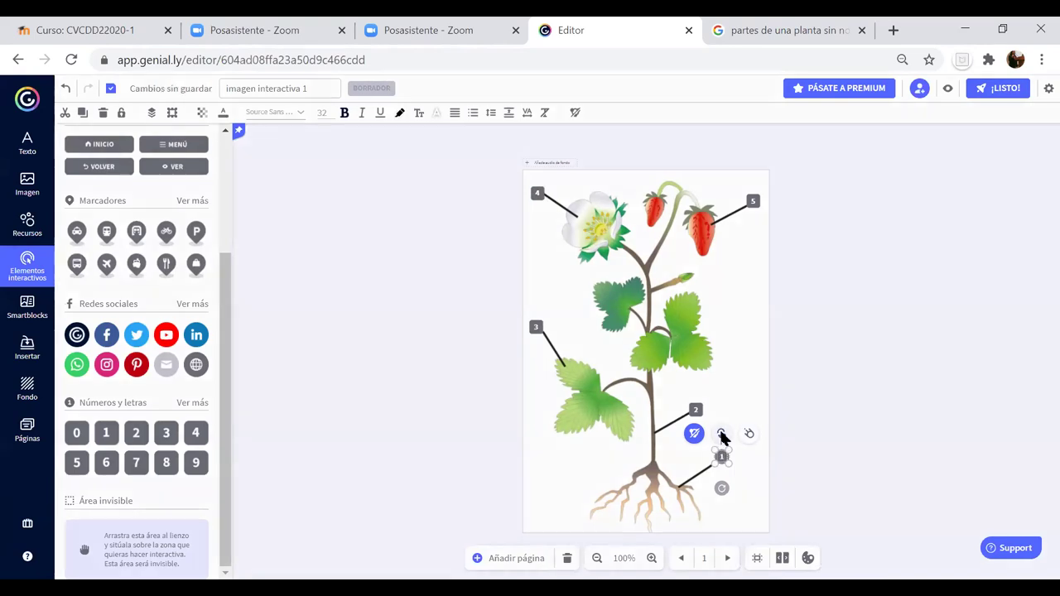
Step: Add an Etiqueta interactivity to marker 1 beside the roots and title it "RAIZ"
{"action": "left_click", "coordinate": [721, 437]}
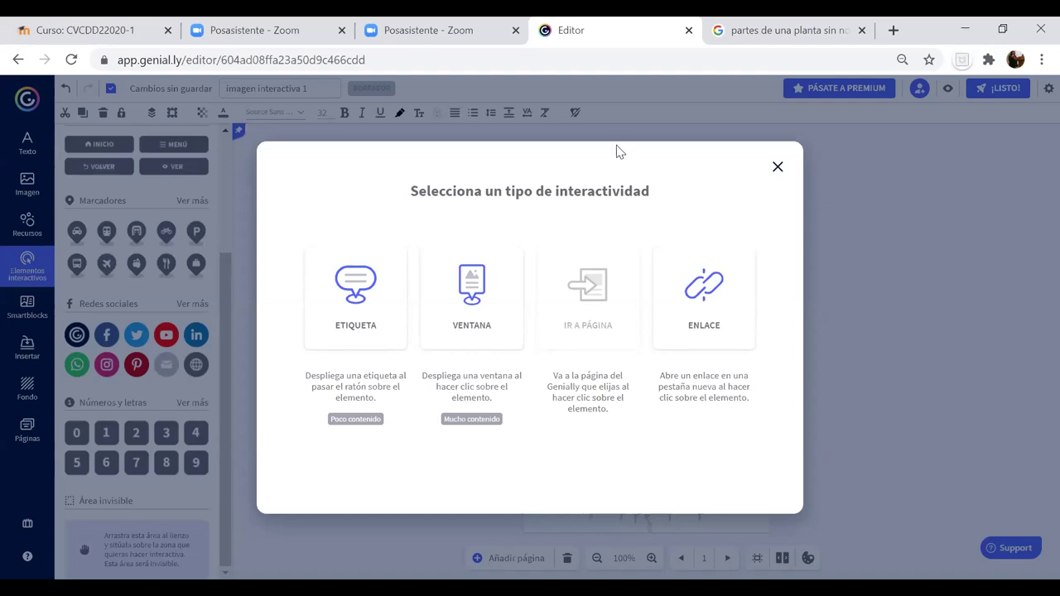
{"action": "left_click_drag", "start_coordinate": [620, 152], "coordinate": [621, 132]}
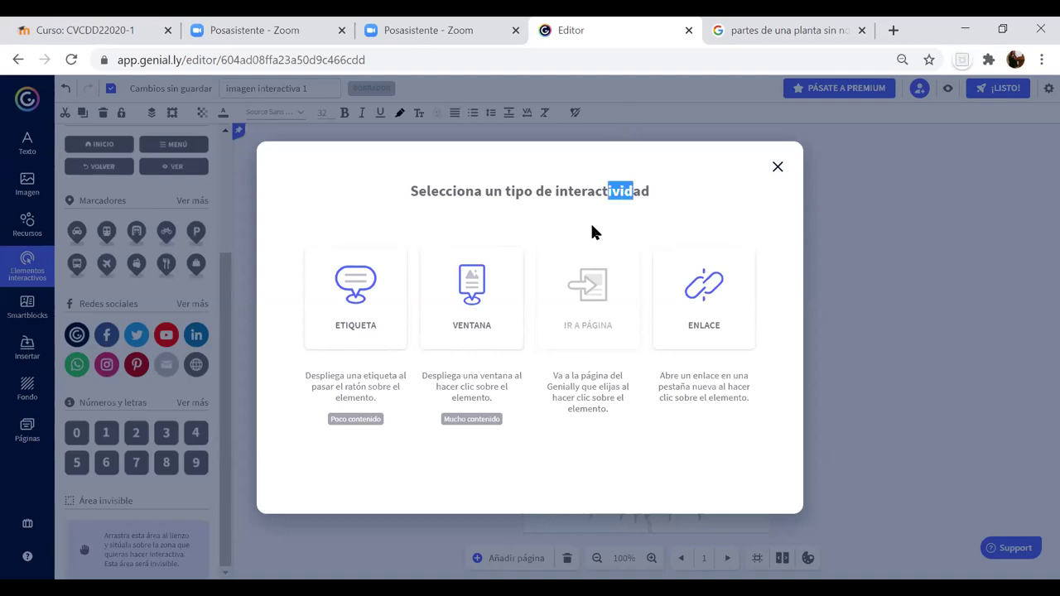
{"action": "left_click", "coordinate": [682, 217]}
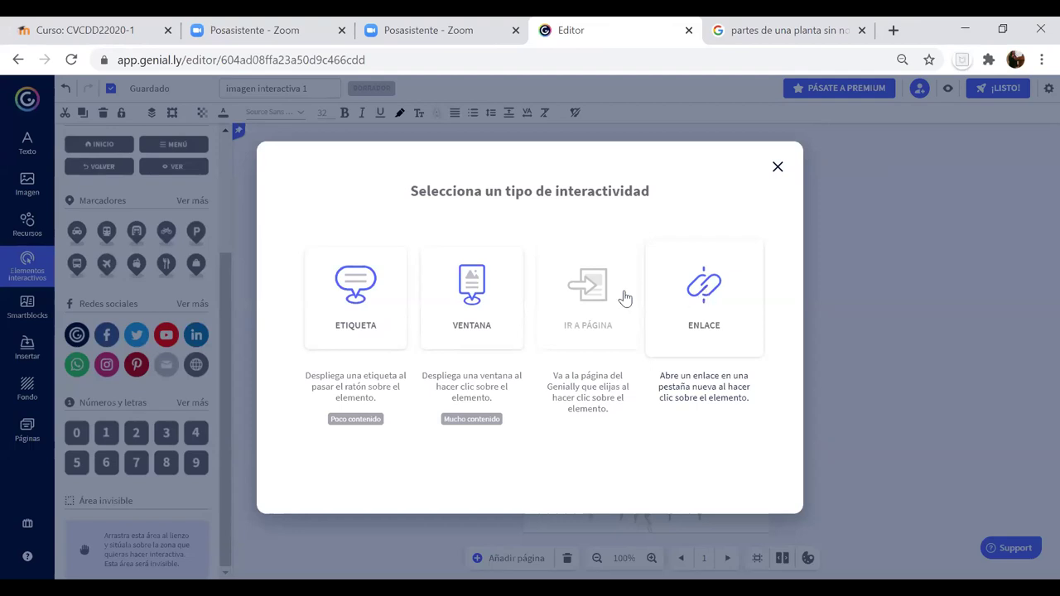
{"action": "left_click", "coordinate": [354, 280]}
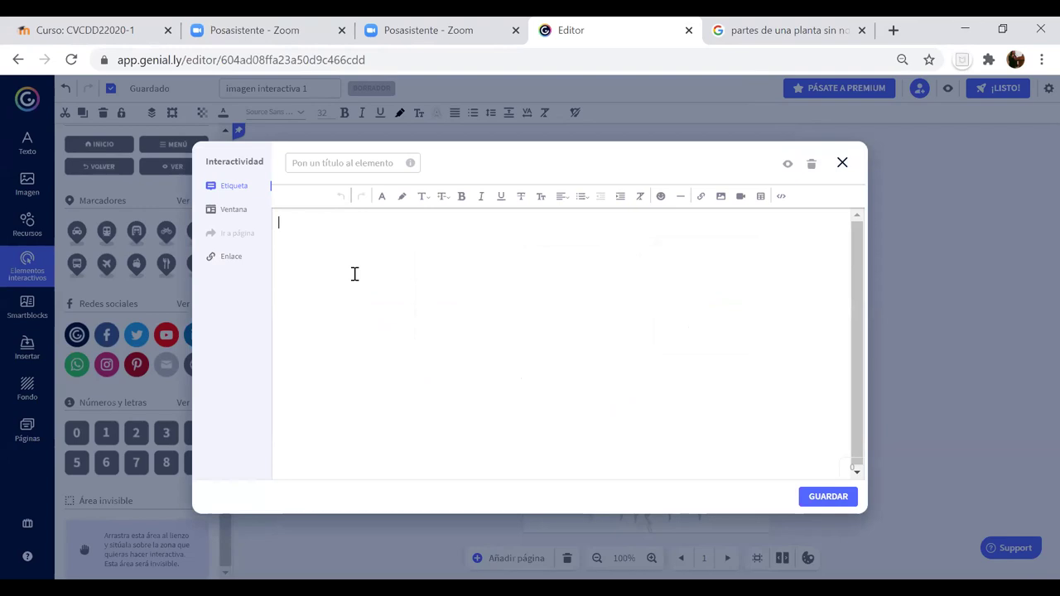
{"action": "left_click", "coordinate": [355, 274]}
{"action": "left_click", "coordinate": [316, 159]}
{"action": "type", "text": "RAIZ"}
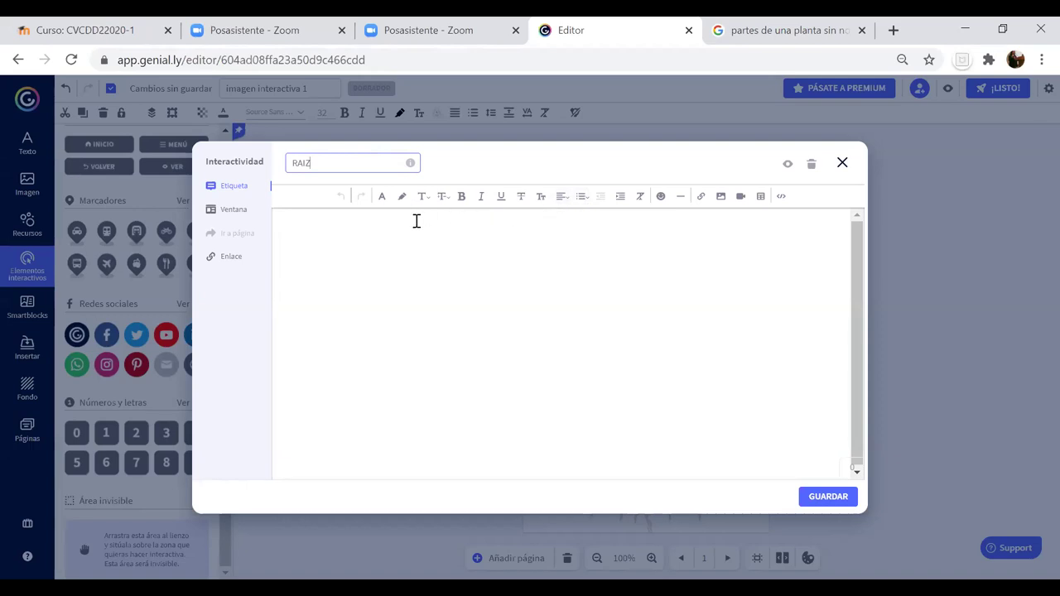
Step: Write "Es la parte de la planta que absorve nutrientes del suelo" as the label's content
{"action": "left_click", "coordinate": [321, 230]}
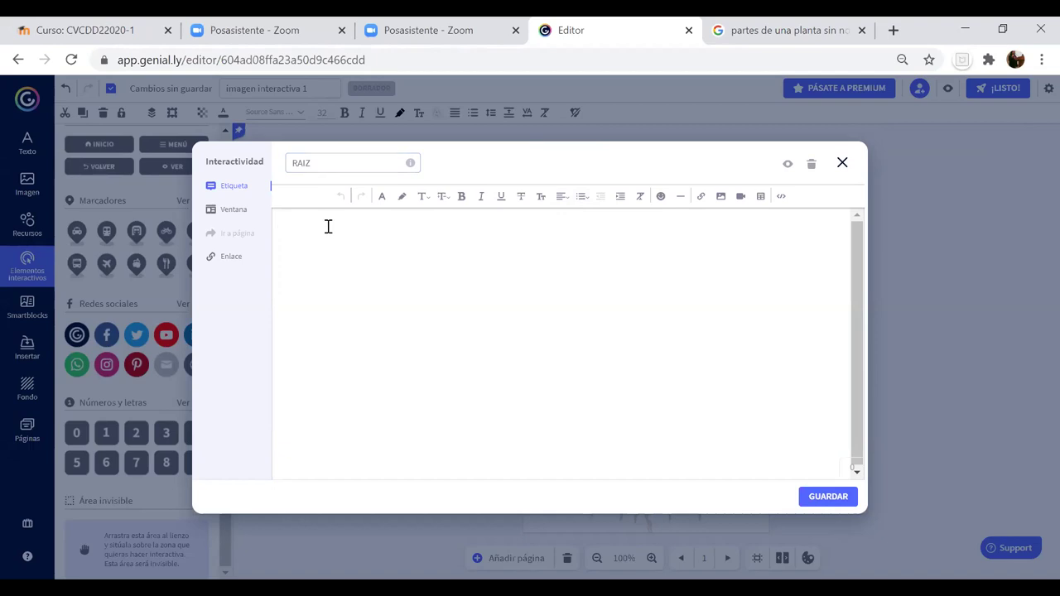
{"action": "type", "text": "Es la parte de la planta que se "}
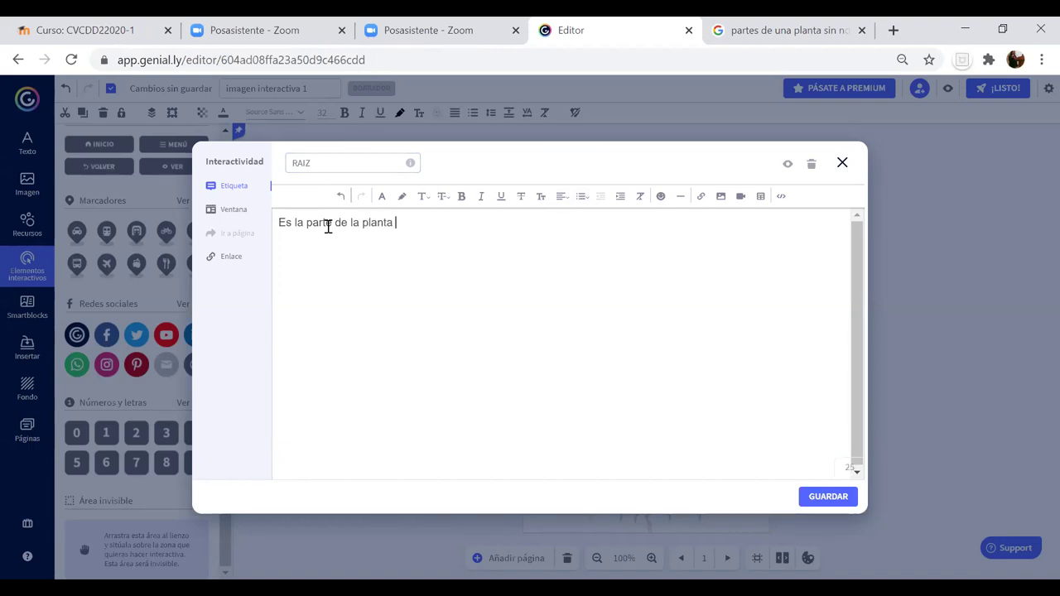
{"action": "type", "text": "i"}
{"action": "key", "text": "BackSpace"}
{"action": "key", "text": "BackSpace"}
{"action": "key", "text": "BackSpace"}
{"action": "key", "text": "BackSpace"}
{"action": "type", "text": "absorve nutrien"}
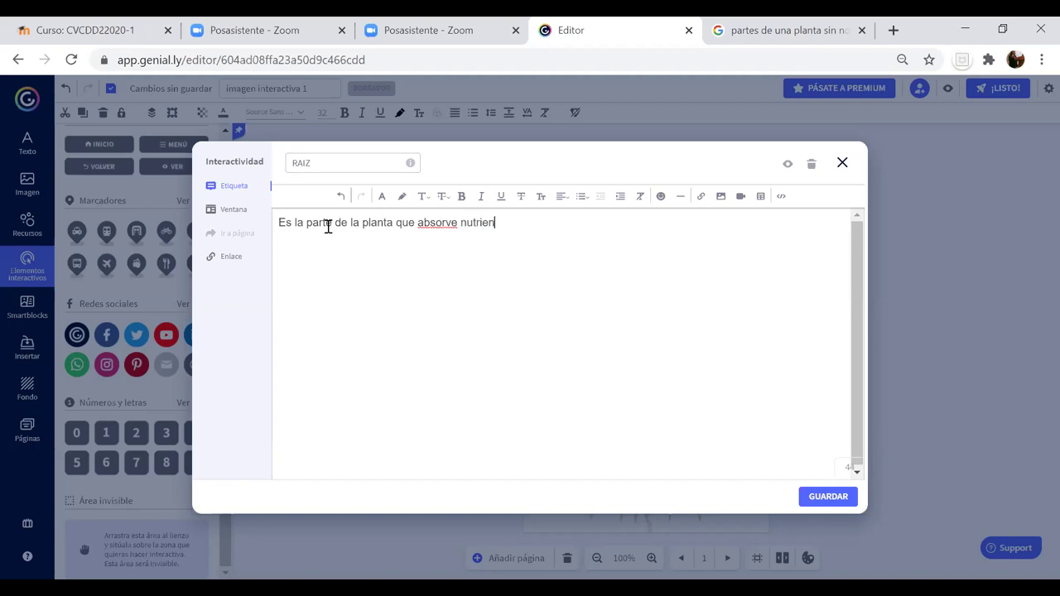
{"action": "type", "text": "tes del suelo"}
Step: Make the whole sentence in the RAIZ label bold
{"action": "left_click", "coordinate": [461, 196]}
{"action": "left_click_drag", "start_coordinate": [279, 224], "coordinate": [581, 244]}
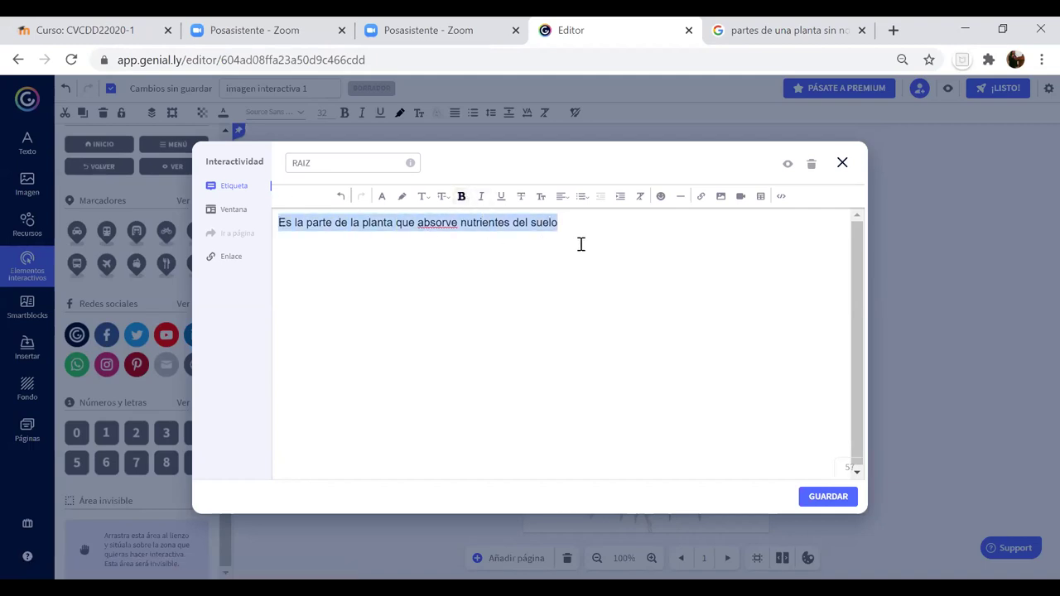
{"action": "left_click", "coordinate": [461, 196]}
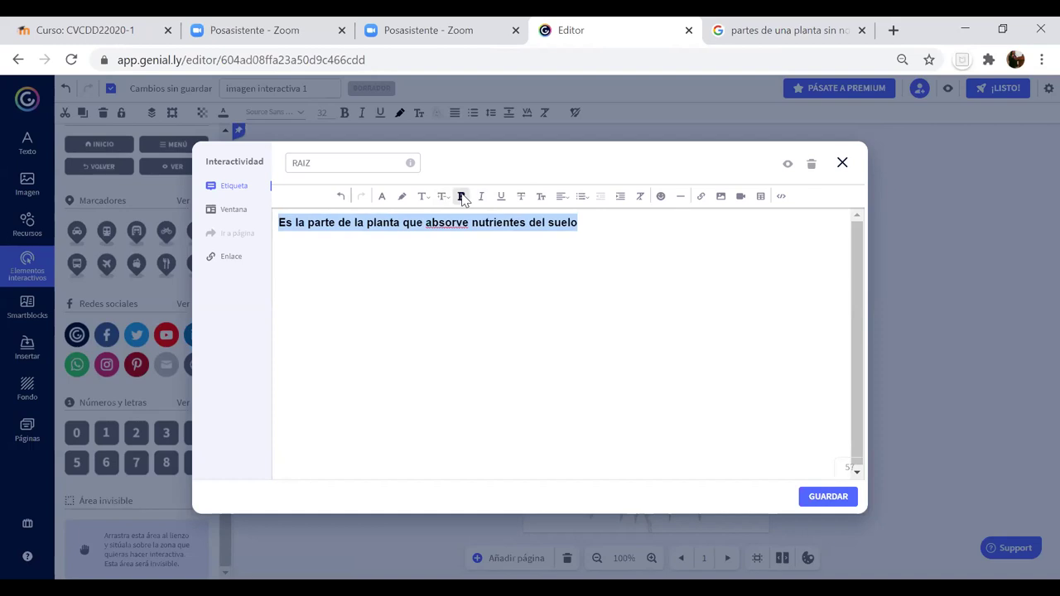
{"action": "left_click", "coordinate": [499, 305]}
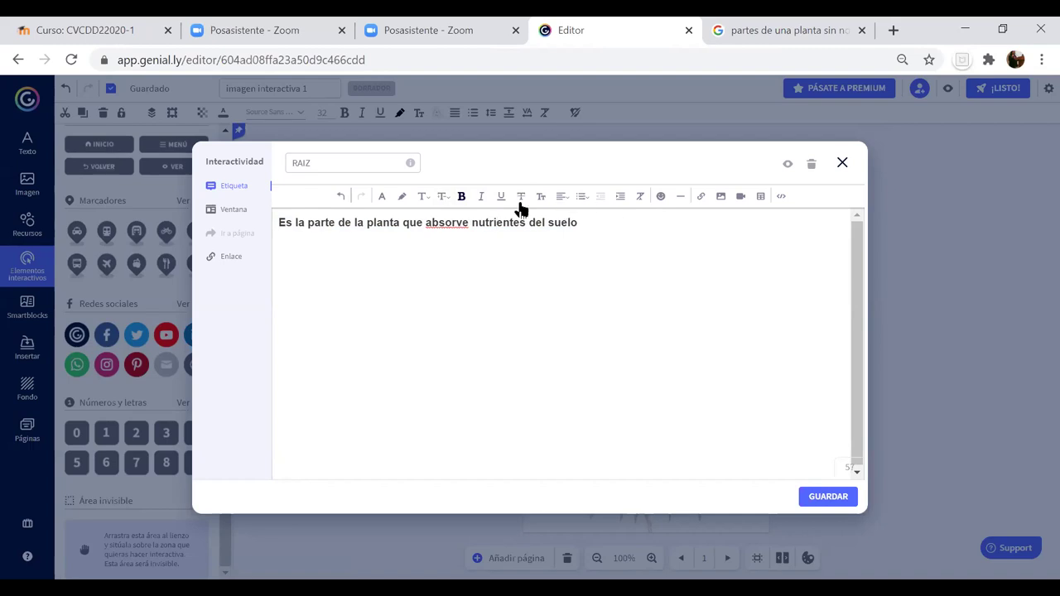
Step: Try to recolour the RAIZ label's sentence brown, and save the label
{"action": "left_click", "coordinate": [381, 201]}
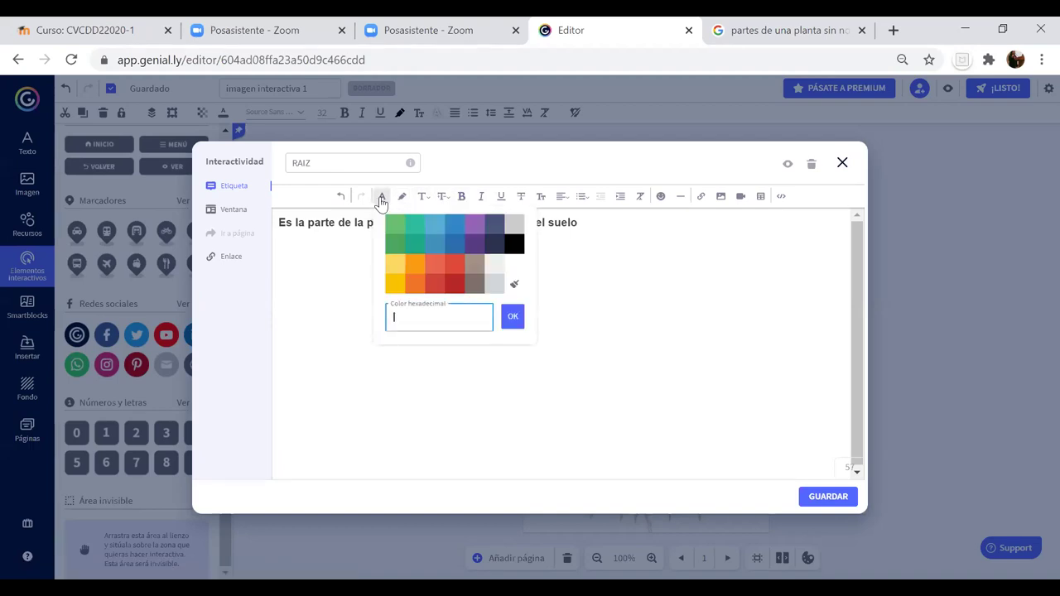
{"action": "left_click", "coordinate": [593, 284]}
{"action": "left_click_drag", "start_coordinate": [278, 222], "coordinate": [589, 231]}
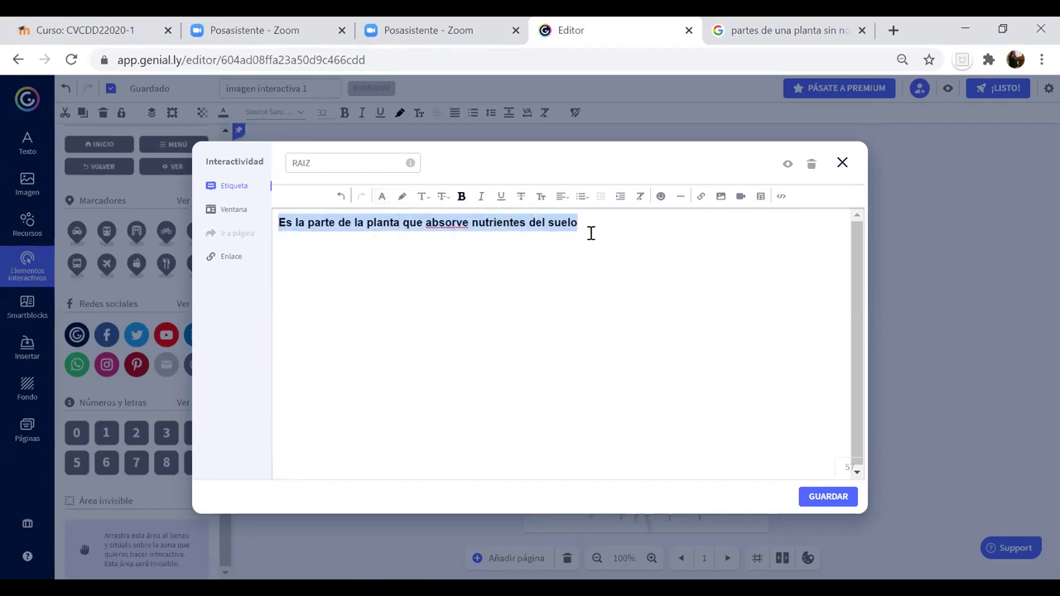
{"action": "left_click", "coordinate": [383, 198]}
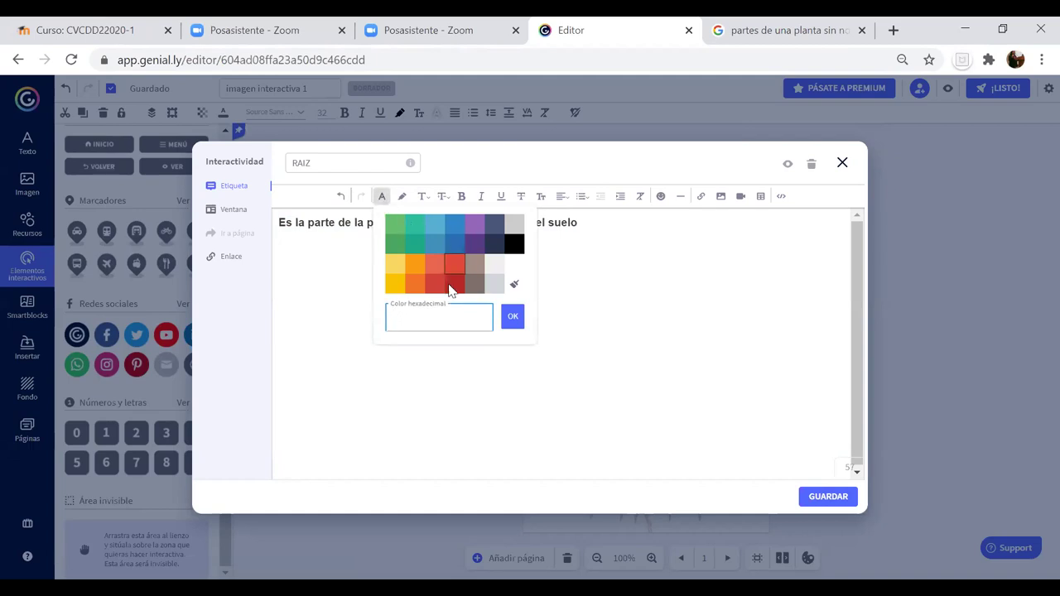
{"action": "left_click", "coordinate": [477, 284]}
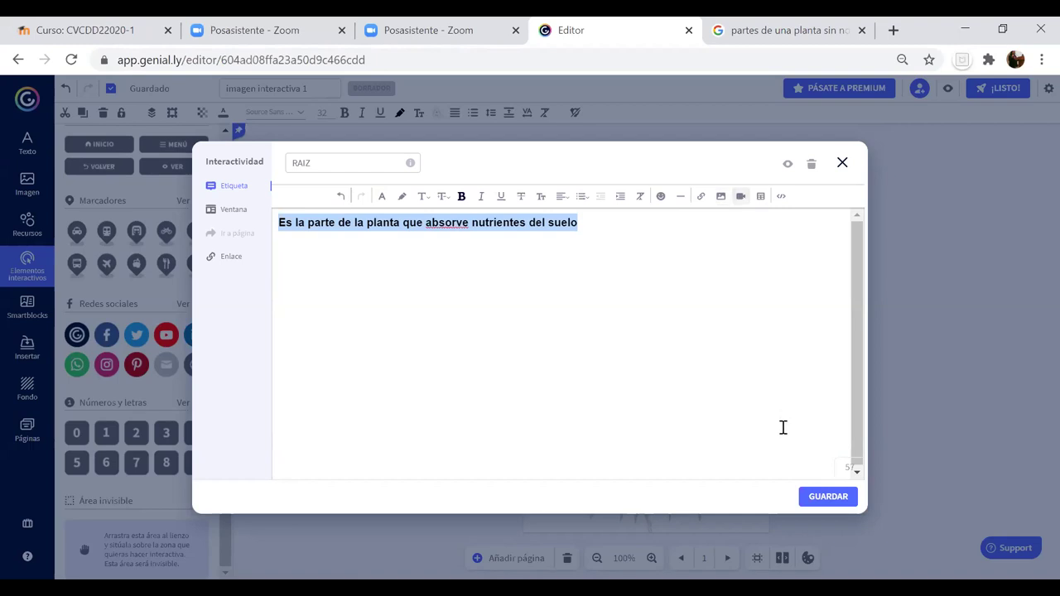
{"action": "left_click", "coordinate": [825, 503]}
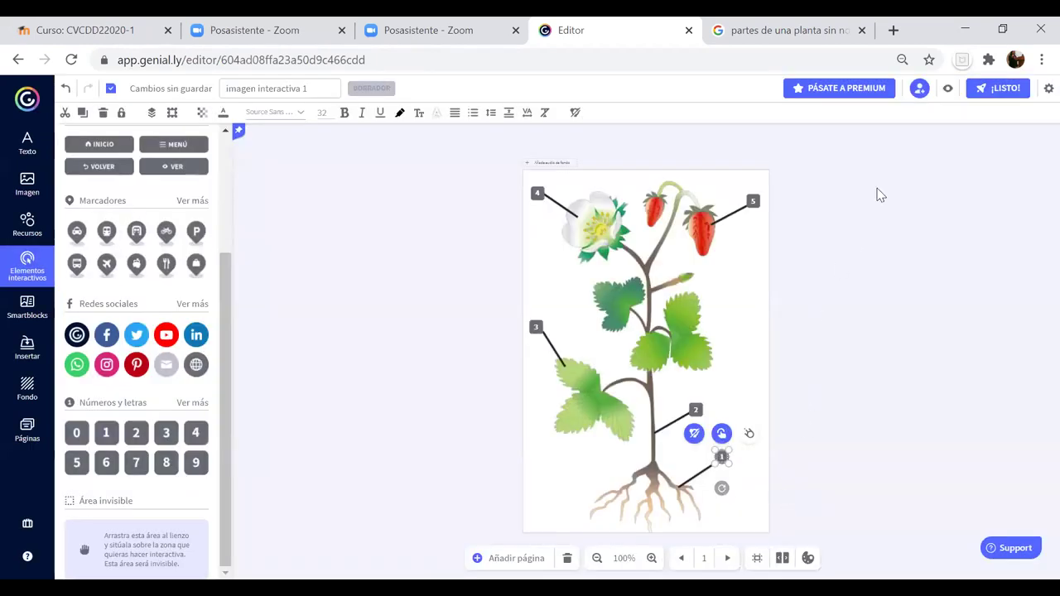
Step: Preview the plant image to check marker 1's label, and return to editing
{"action": "left_click", "coordinate": [904, 195]}
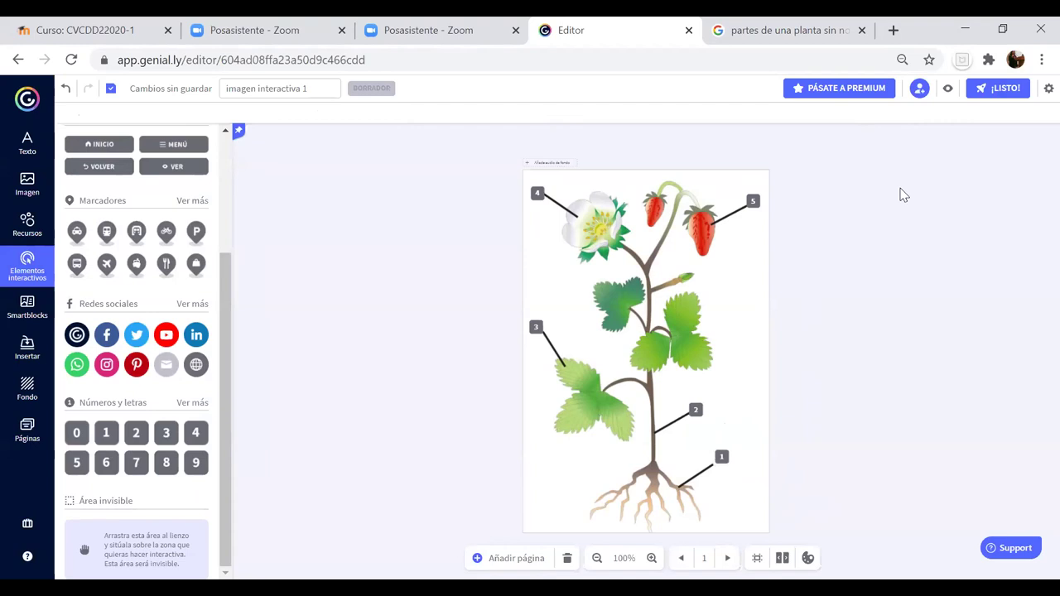
{"action": "left_click", "coordinate": [948, 90]}
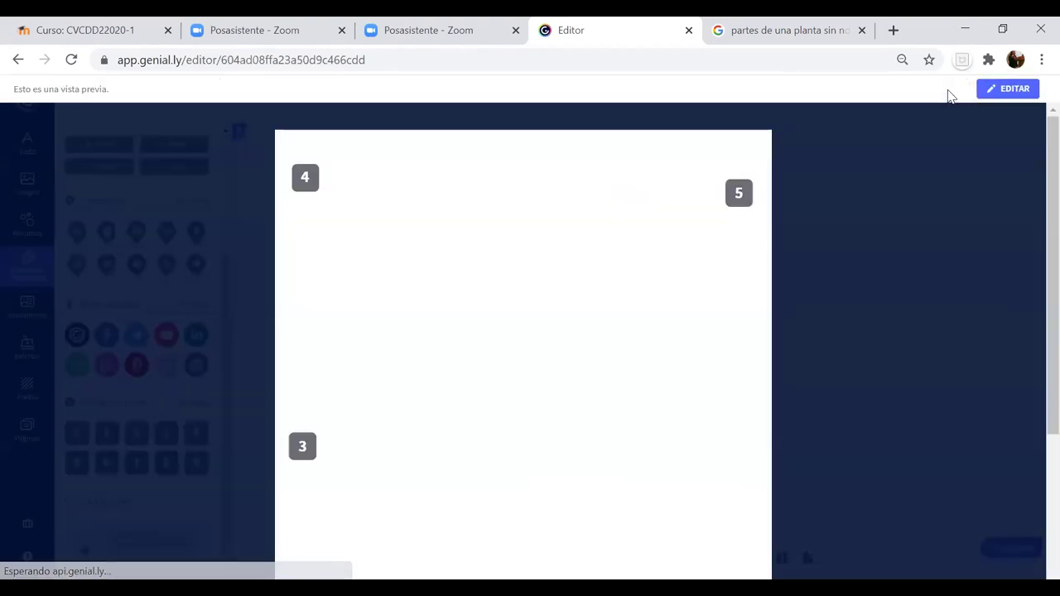
{"action": "scroll", "coordinate": [1033, 199], "scroll_direction": "down", "scroll_amount": 3}
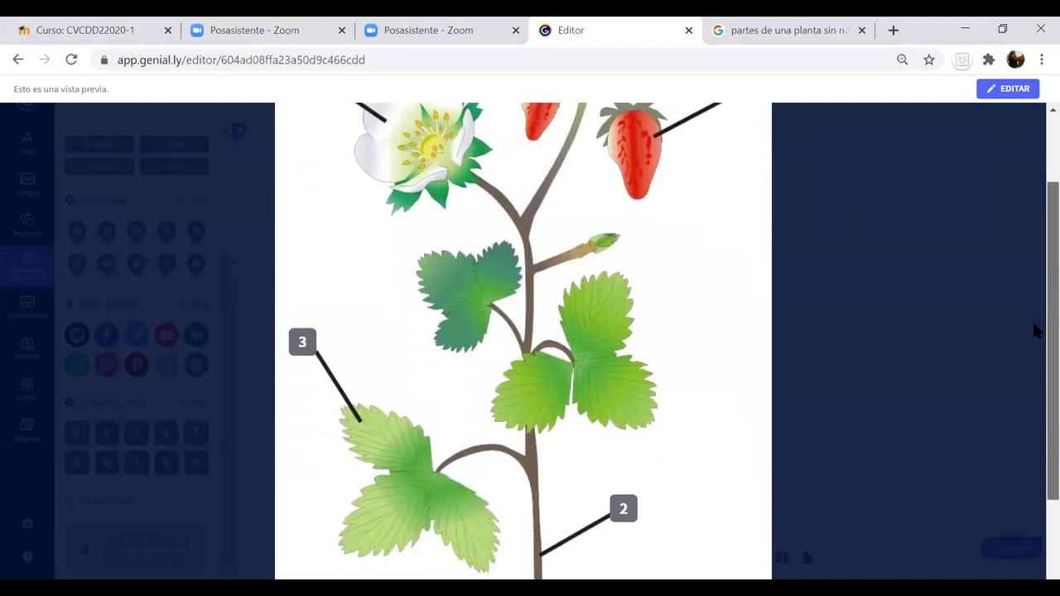
{"action": "mouse_move", "coordinate": [676, 456]}
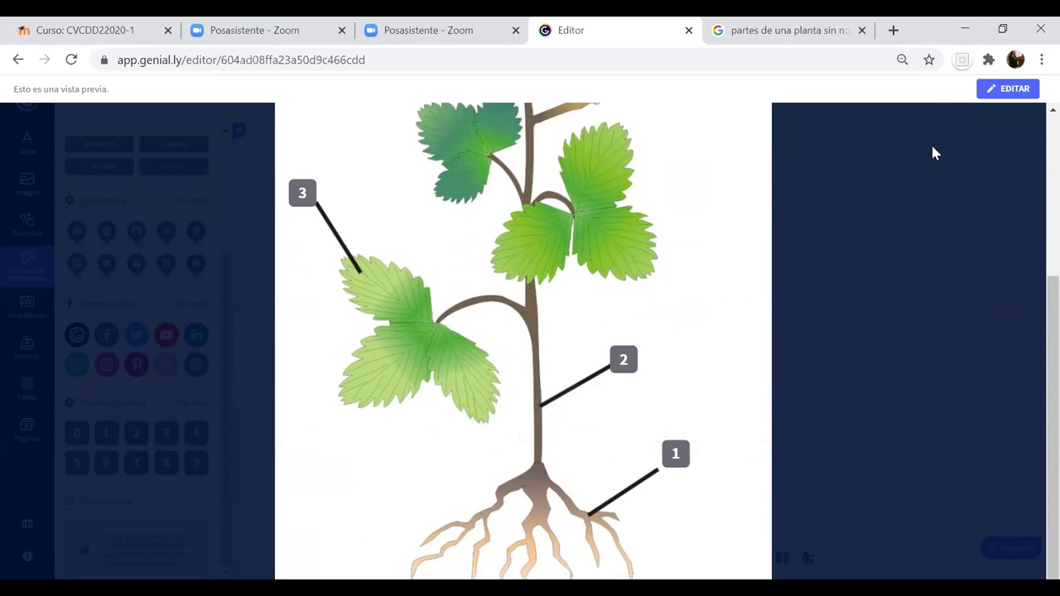
{"action": "left_click", "coordinate": [999, 93]}
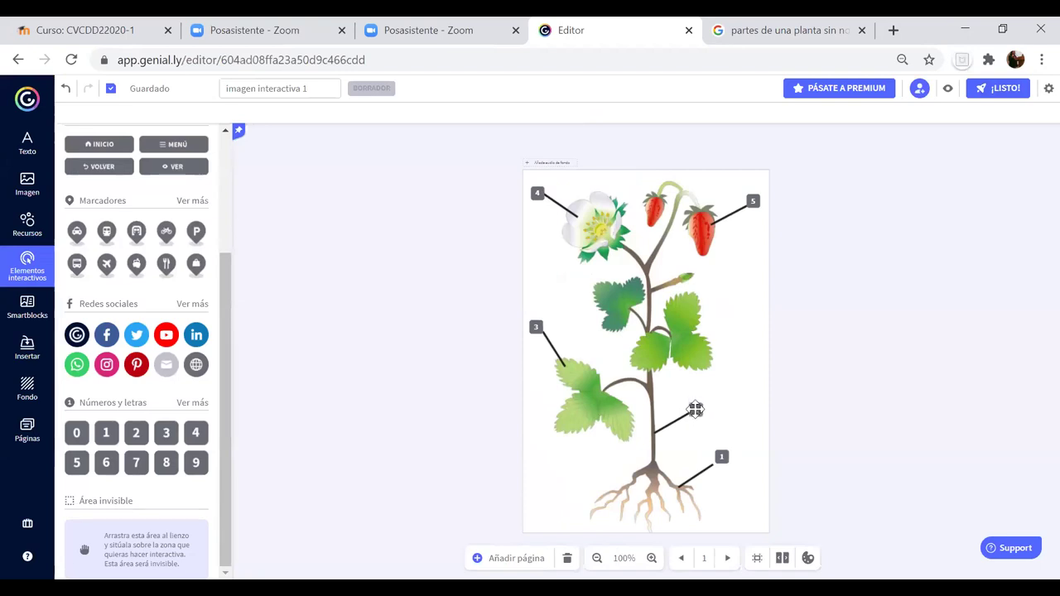
Step: Add a Ventana interactivity to marker 2 beside the stem and title it "TALLO"
{"action": "left_click", "coordinate": [695, 408]}
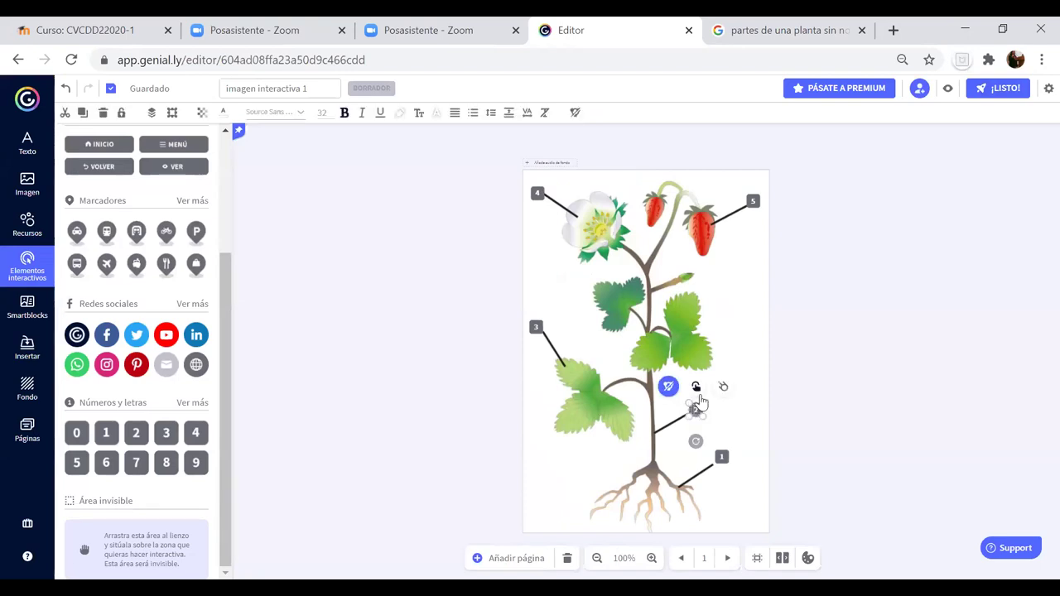
{"action": "left_click", "coordinate": [695, 386]}
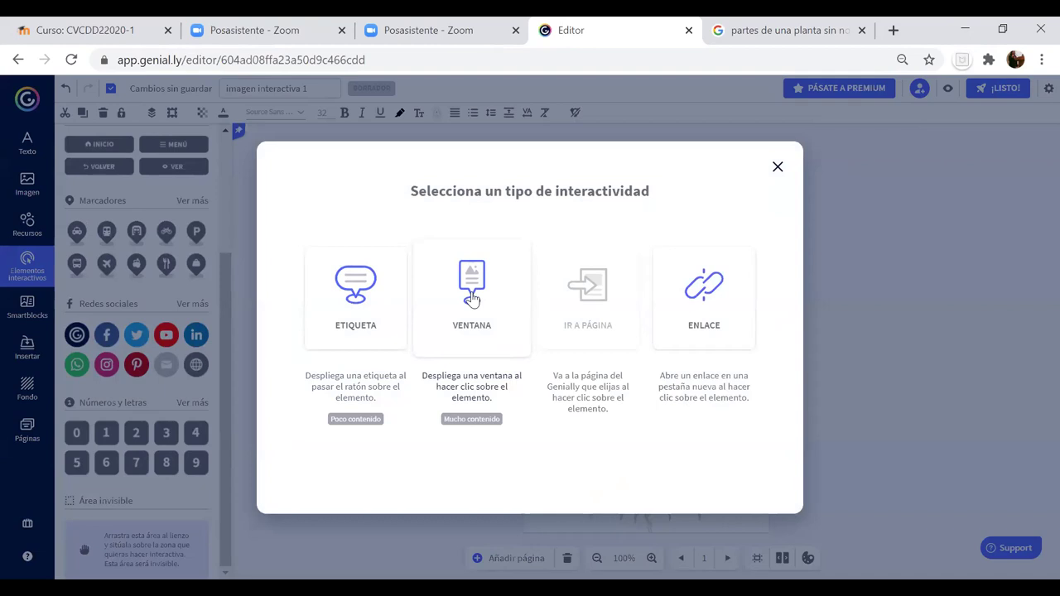
{"action": "left_click", "coordinate": [472, 298]}
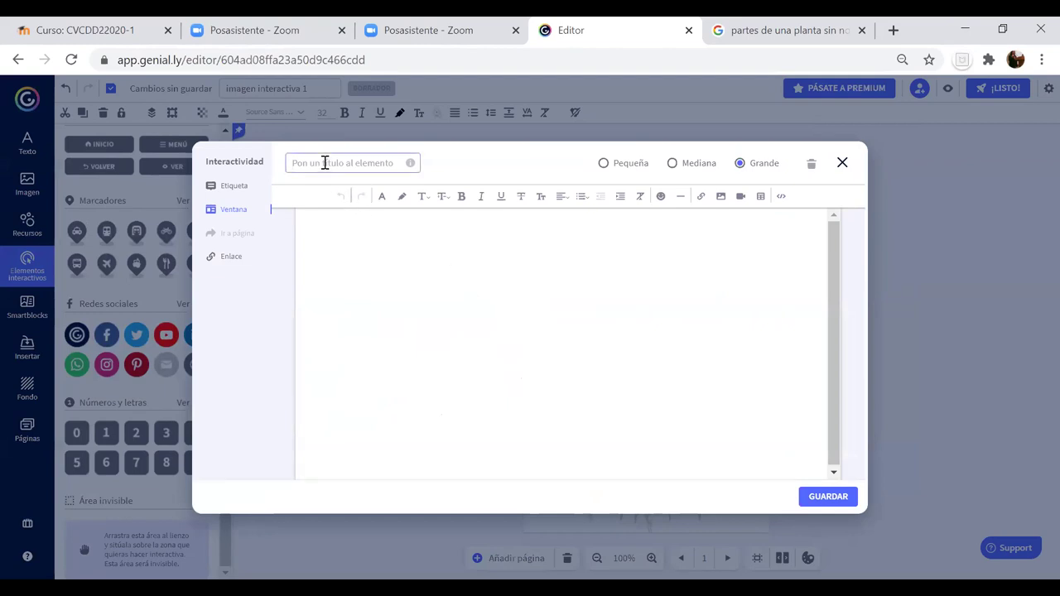
{"action": "type", "text": "TALLO"}
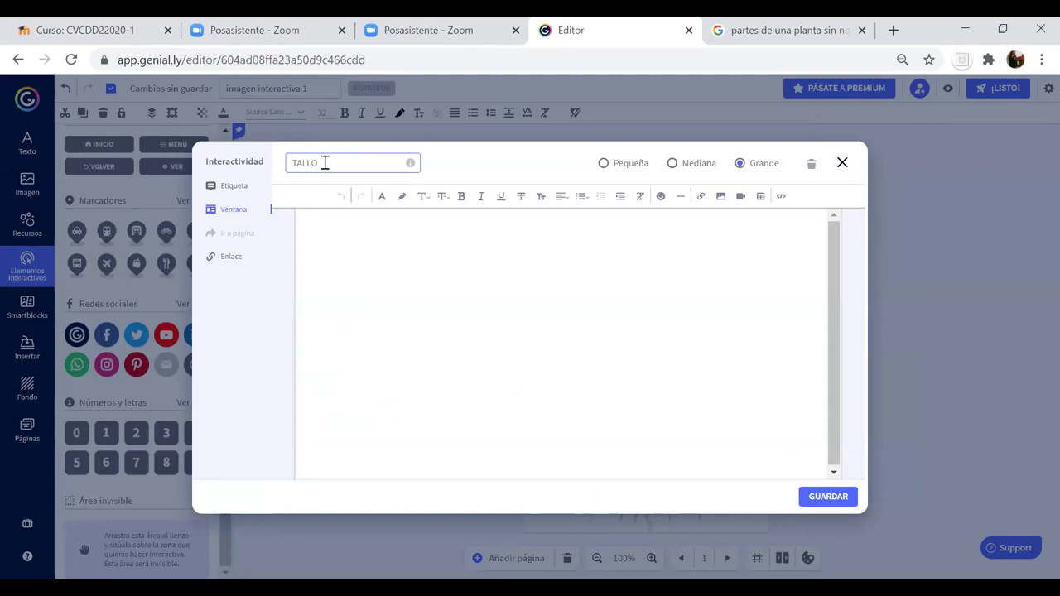
Step: In the TALLO window's content, look at the image upload option and open video insertion by URL
{"action": "left_click", "coordinate": [340, 239]}
{"action": "left_click", "coordinate": [721, 199]}
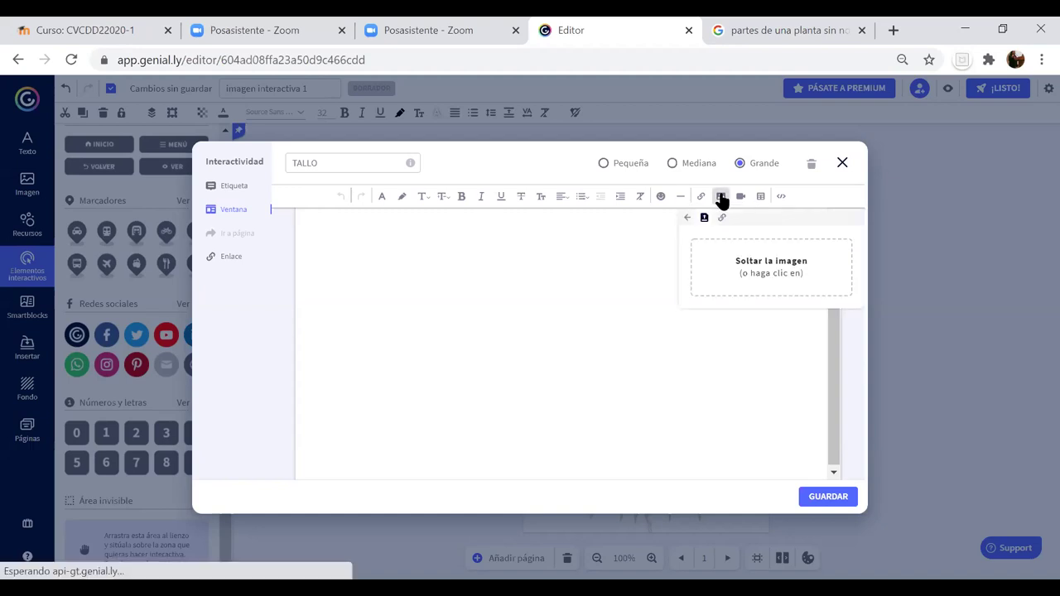
{"action": "left_click", "coordinate": [626, 299]}
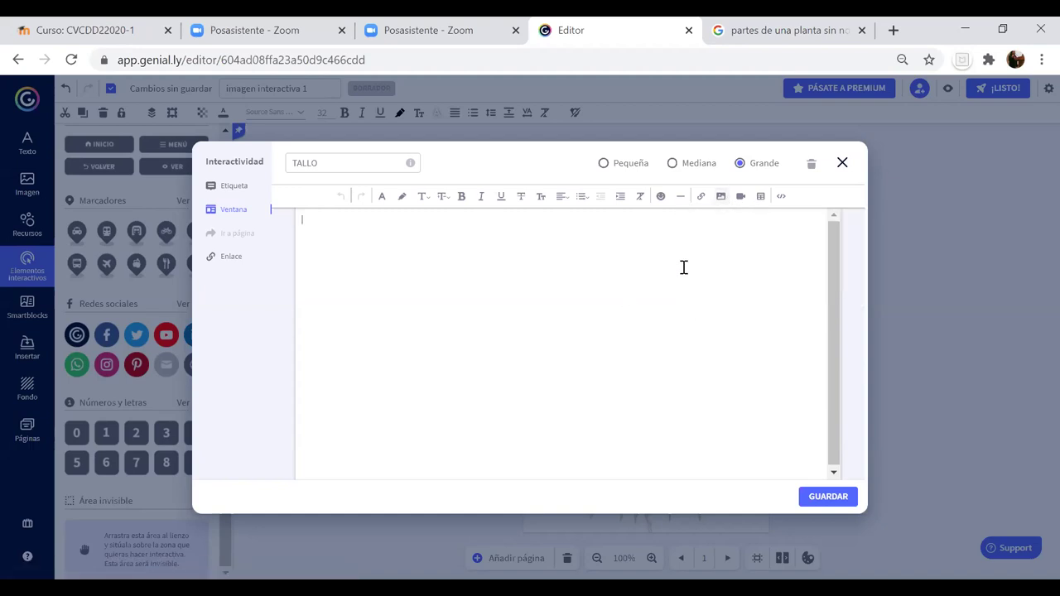
{"action": "left_click", "coordinate": [741, 198]}
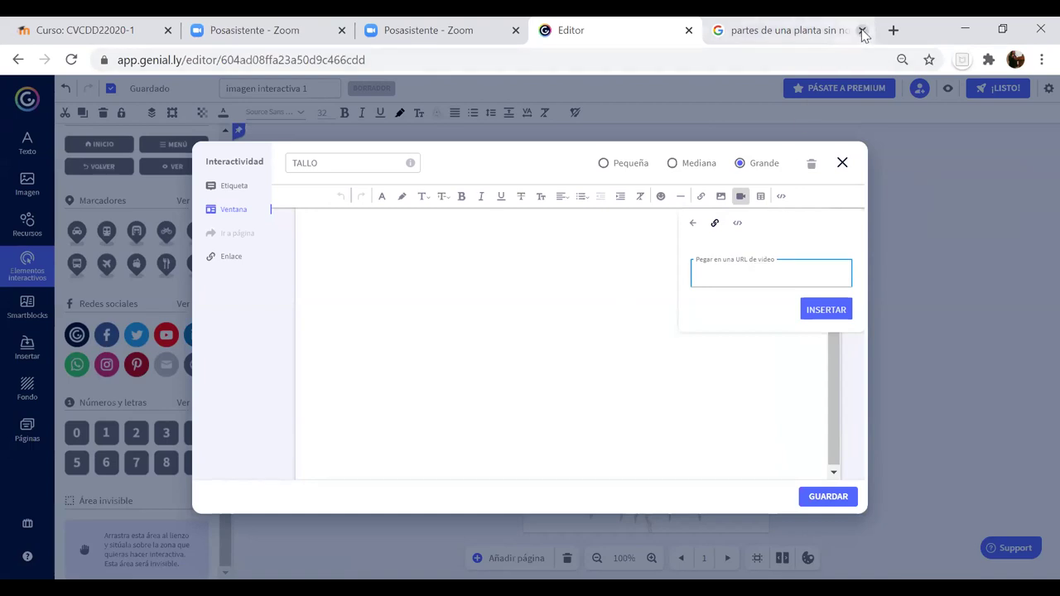
Step: Switch to the Google plant-image search page and look through the list of Google apps for YouTube
{"action": "left_click", "coordinate": [803, 24]}
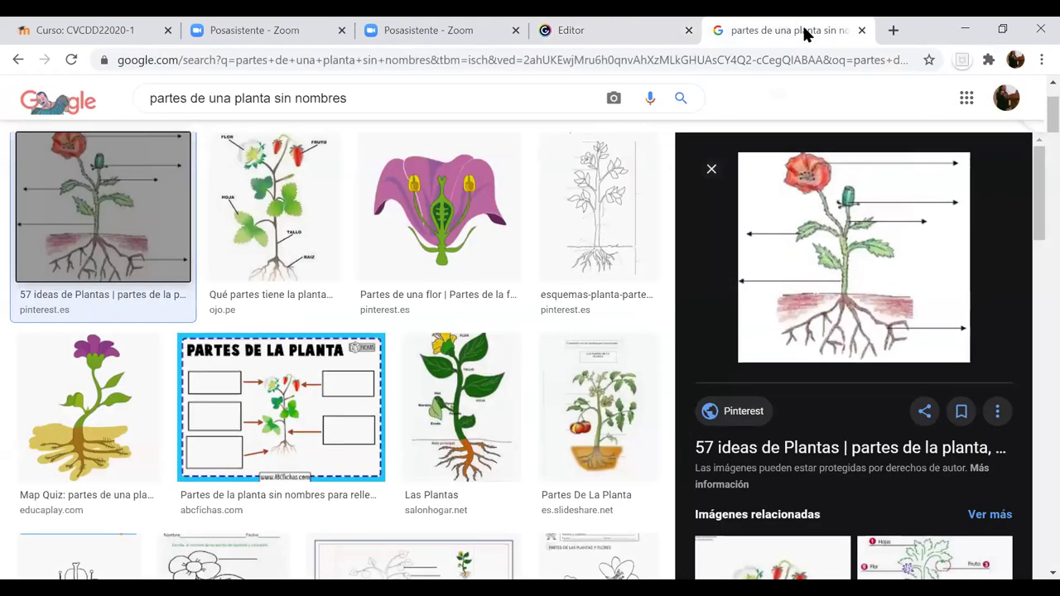
{"action": "left_click", "coordinate": [362, 98]}
{"action": "left_click_drag", "start_coordinate": [306, 98], "coordinate": [378, 98]}
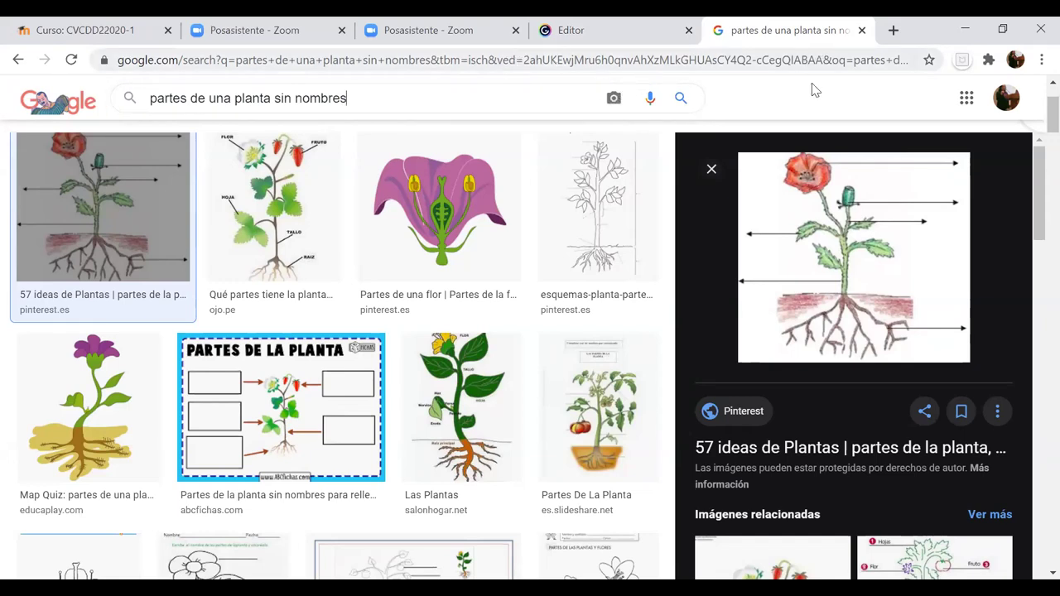
{"action": "left_click", "coordinate": [966, 98]}
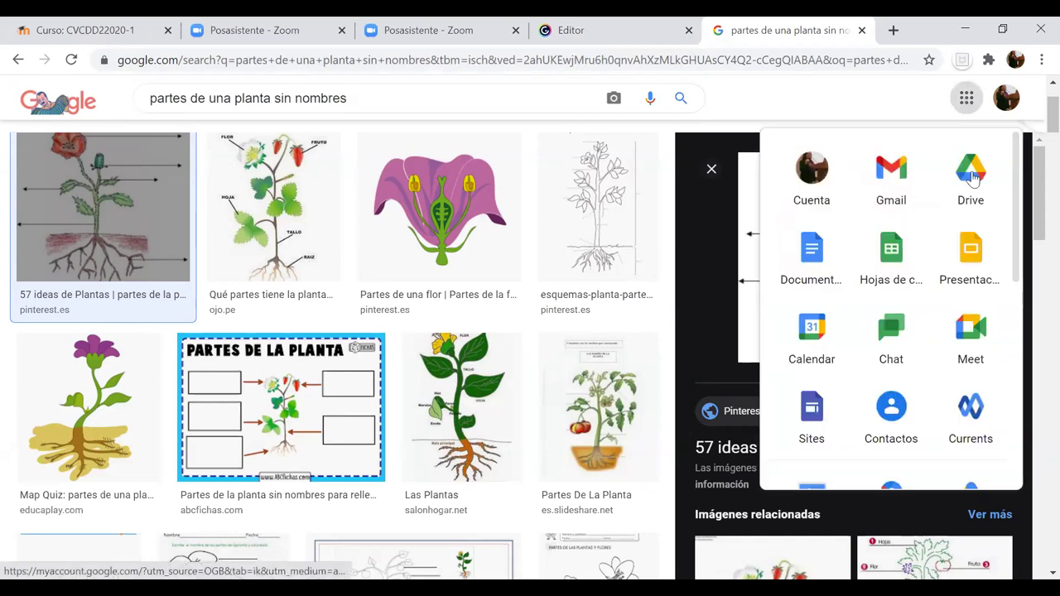
{"action": "scroll", "coordinate": [1021, 225], "scroll_direction": "down", "scroll_amount": 3}
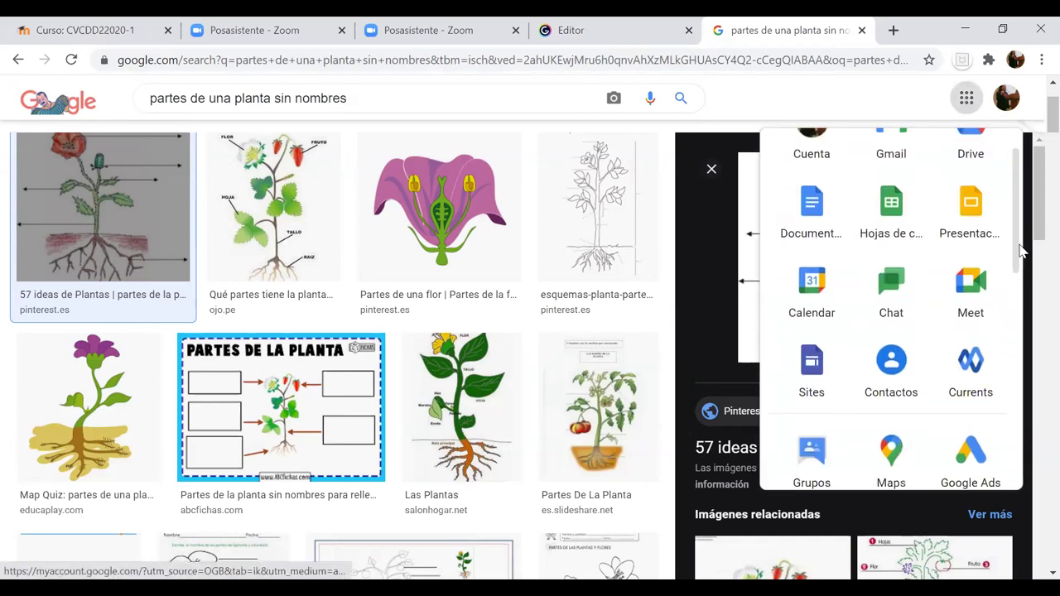
{"action": "scroll", "coordinate": [1021, 240], "scroll_direction": "up", "scroll_amount": 1}
{"action": "left_click_drag", "start_coordinate": [1019, 240], "coordinate": [1031, 441]}
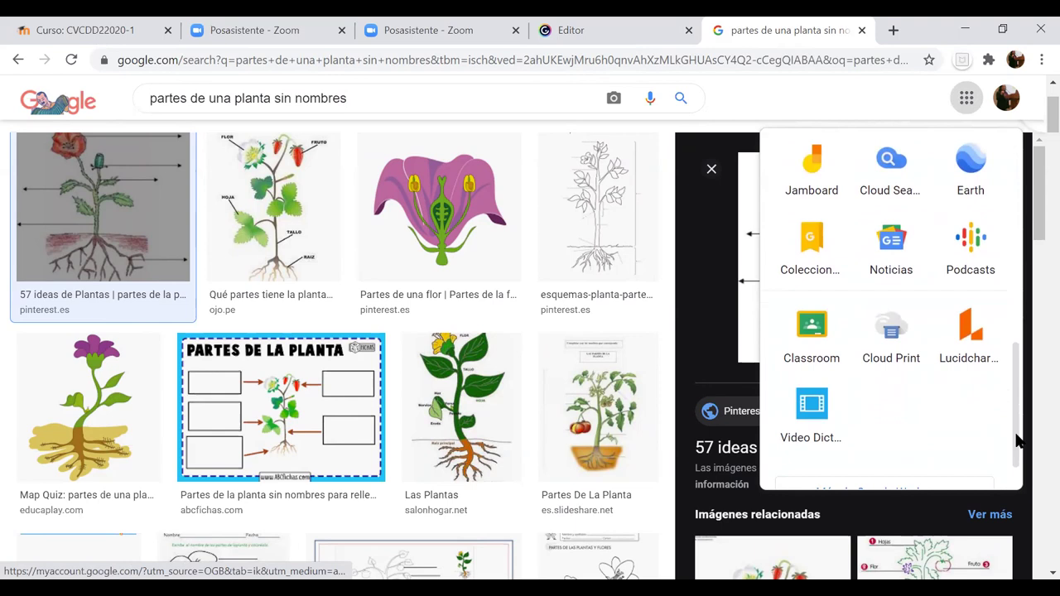
{"action": "scroll", "coordinate": [1018, 426], "scroll_direction": "up", "scroll_amount": 1}
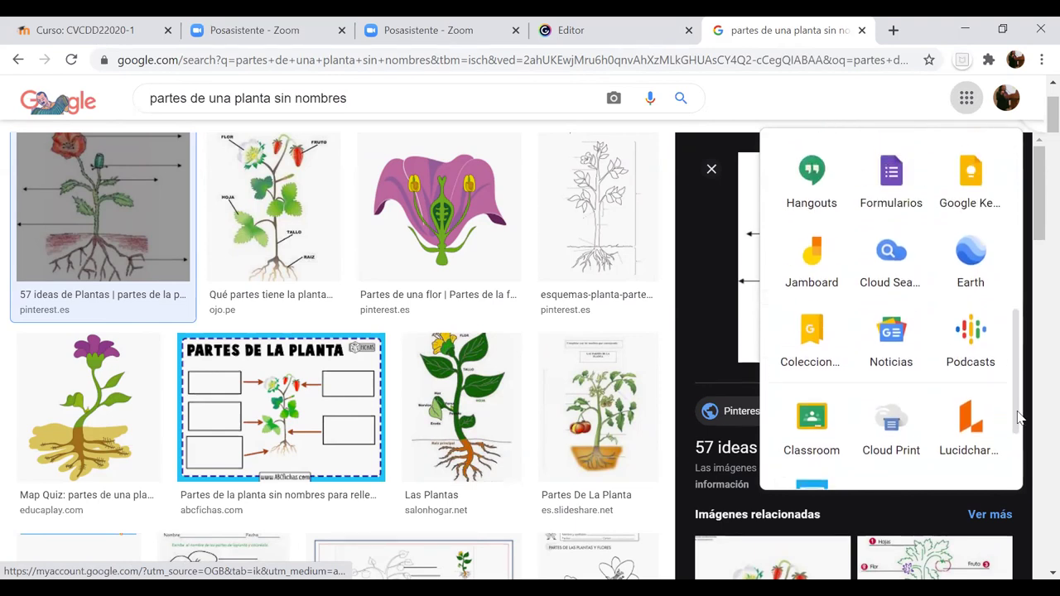
{"action": "left_click_drag", "start_coordinate": [1017, 404], "coordinate": [1017, 327]}
{"action": "scroll", "coordinate": [993, 241], "scroll_direction": "up", "scroll_amount": 3}
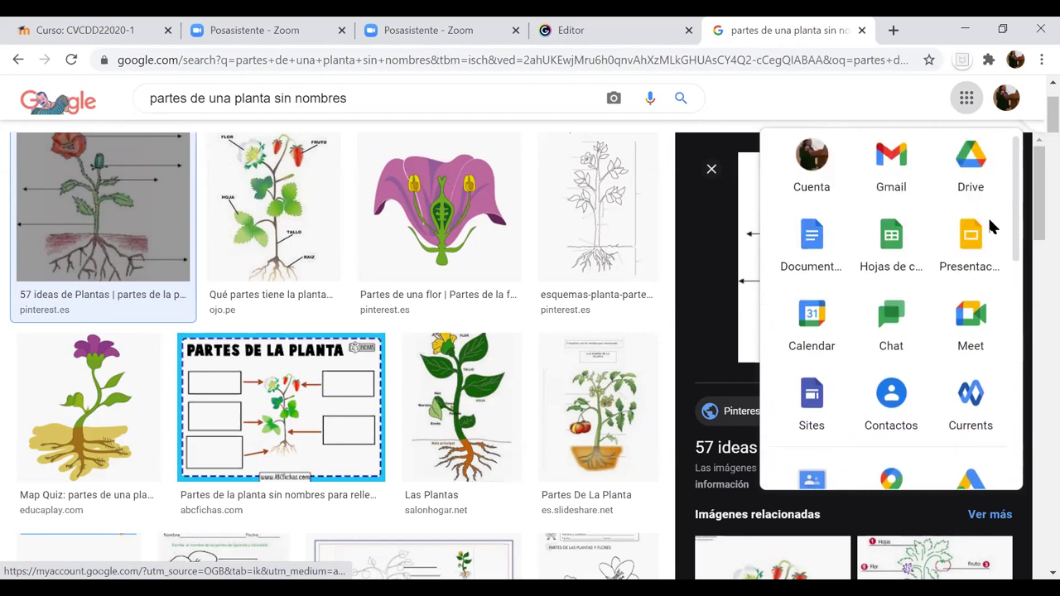
Step: Search the web for youtube.com from the browser and open the YouTube site from the results
{"action": "left_click", "coordinate": [268, 98]}
{"action": "left_click_drag", "start_coordinate": [362, 97], "coordinate": [136, 114]}
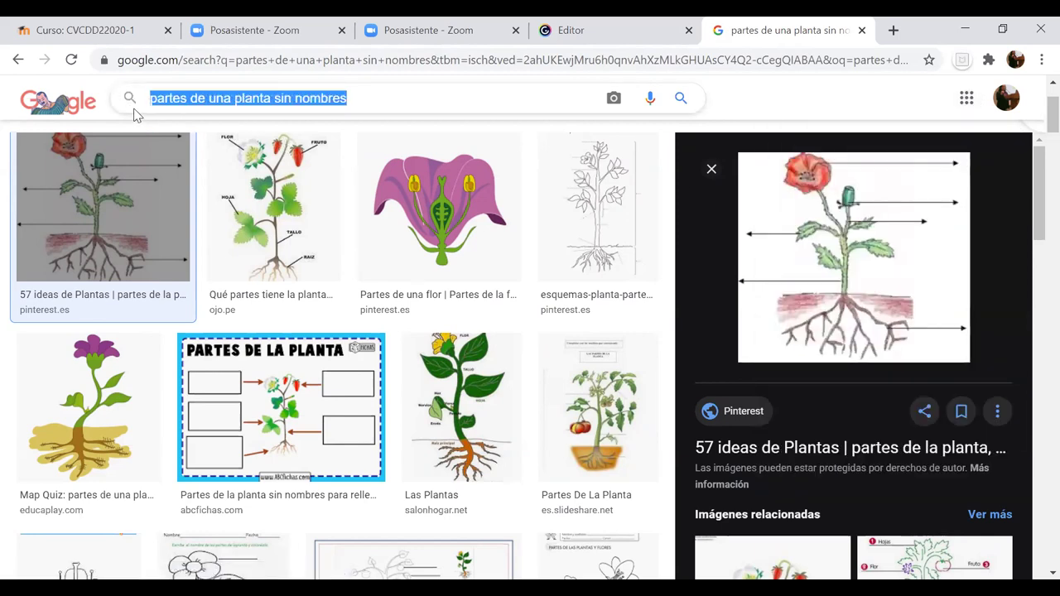
{"action": "left_click", "coordinate": [122, 60]}
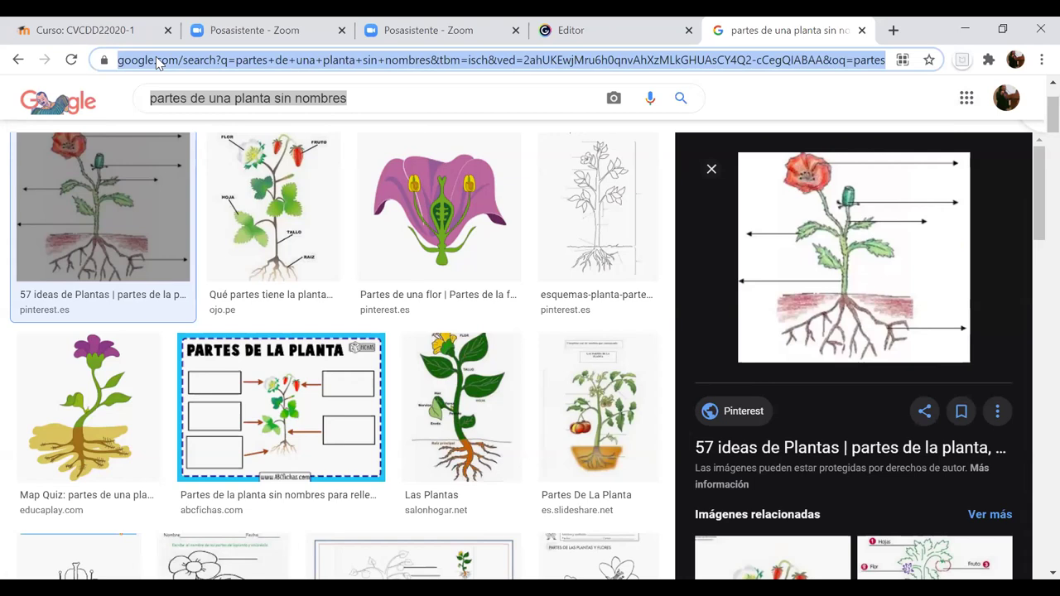
{"action": "type", "text": "you"}
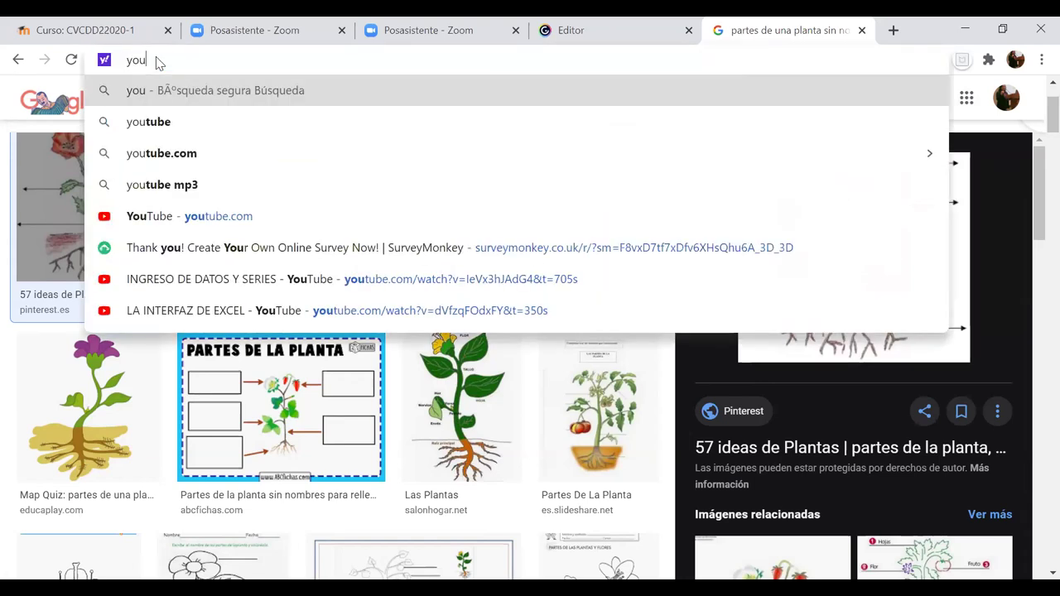
{"action": "key", "text": "Down"}
{"action": "key", "text": "Down"}
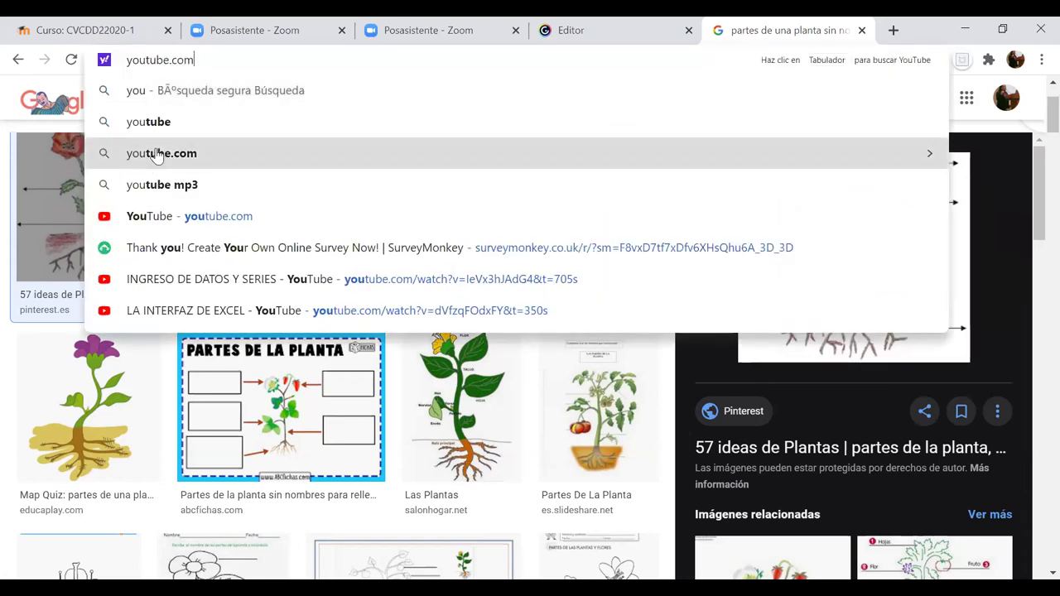
{"action": "left_click", "coordinate": [157, 154]}
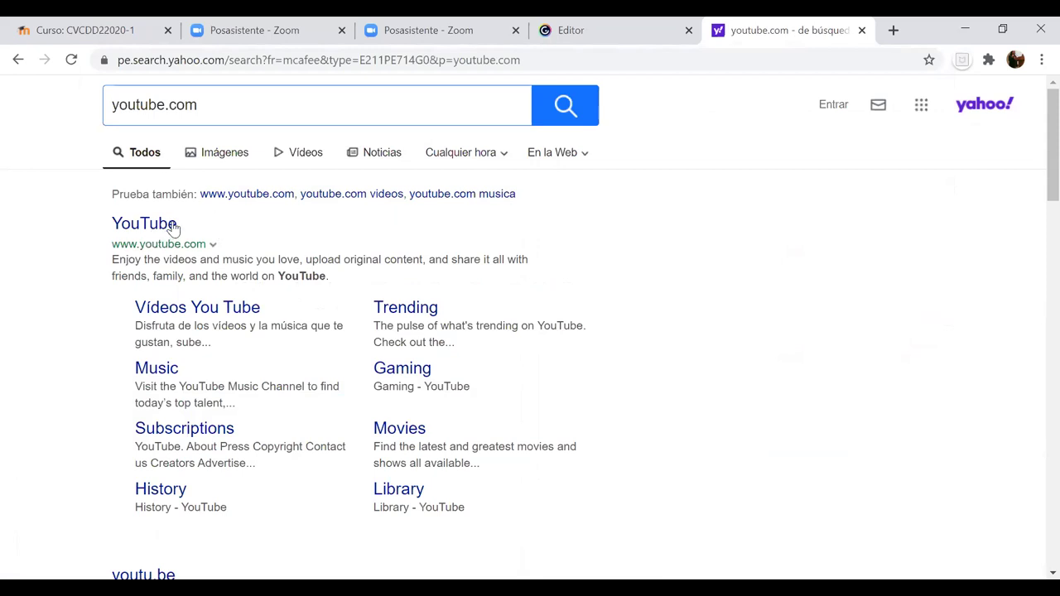
{"action": "left_click", "coordinate": [147, 233]}
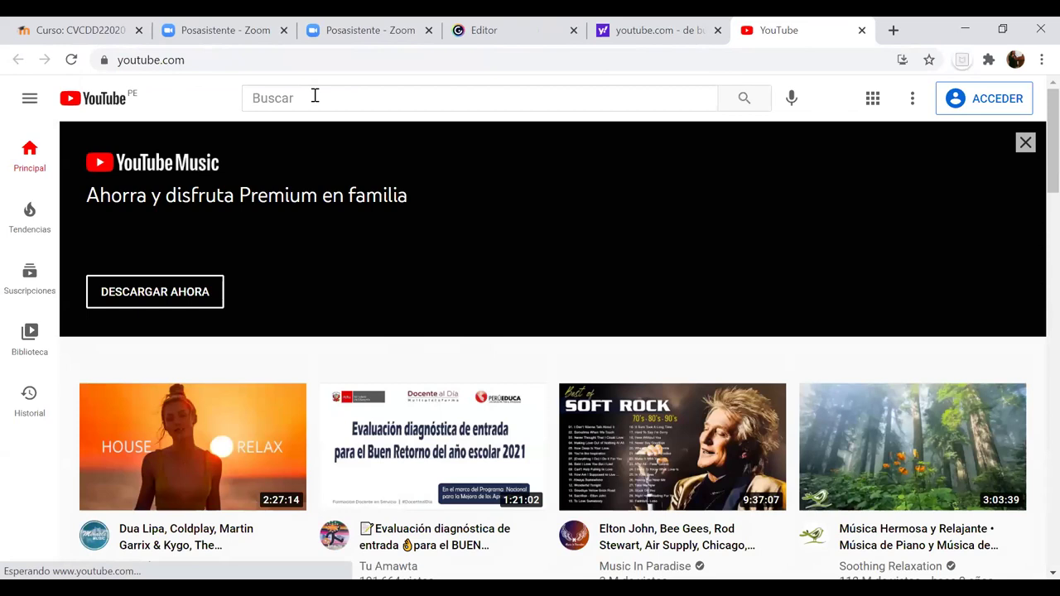
Step: Search YouTube for "tallo de la planta"
{"action": "scroll", "coordinate": [318, 97], "scroll_direction": "down", "scroll_amount": 3}
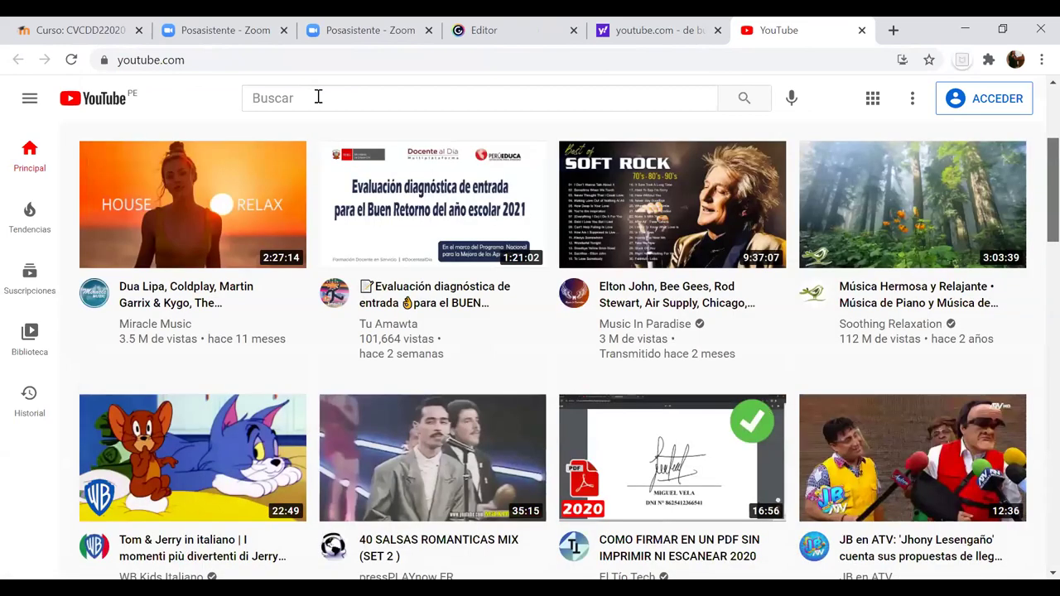
{"action": "left_click", "coordinate": [318, 97]}
{"action": "type", "text": "tall"}
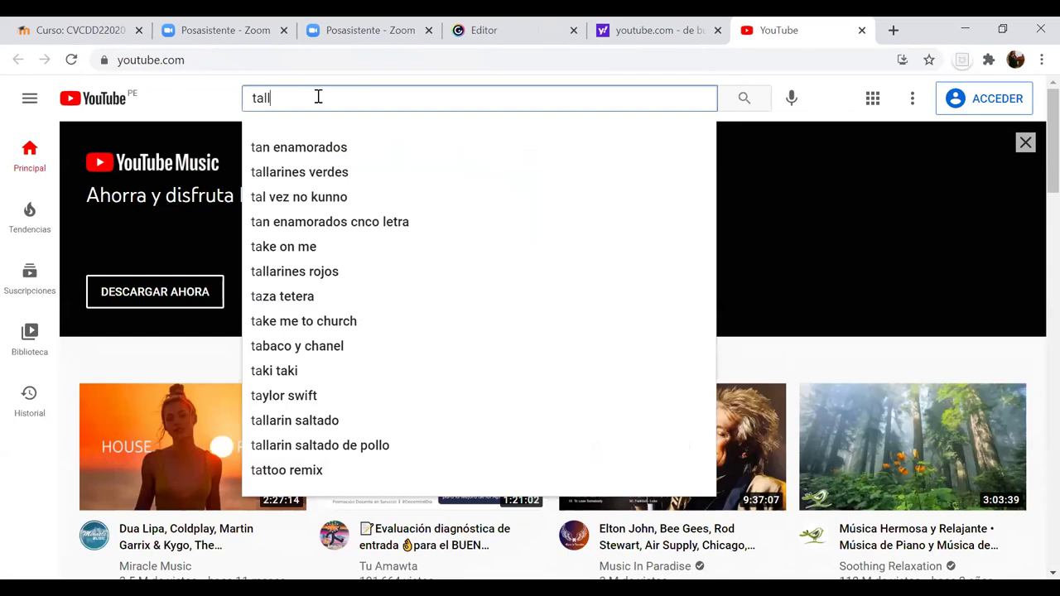
{"action": "type", "text": "o de la olanta"}
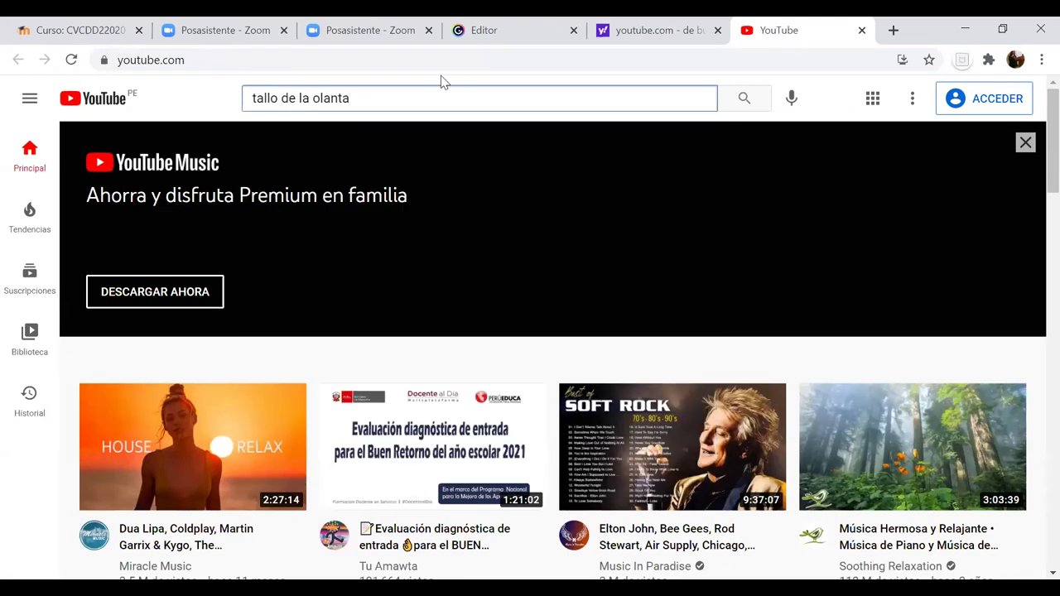
{"action": "key", "text": "BackSpace"}
{"action": "key", "text": "BackSpace"}
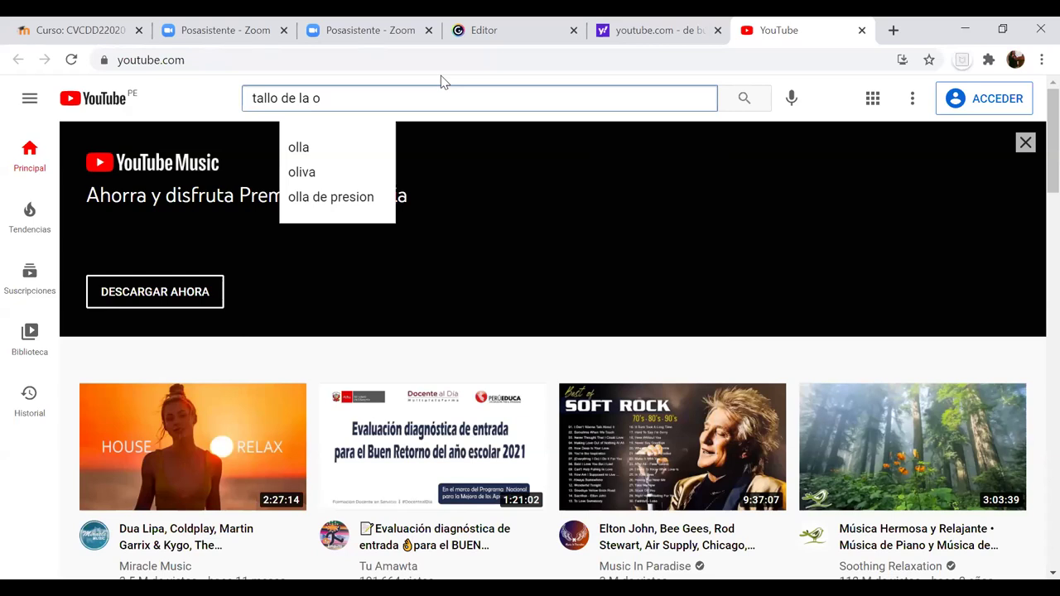
{"action": "key", "text": "BackSpace"}
{"action": "type", "text": "planta"}
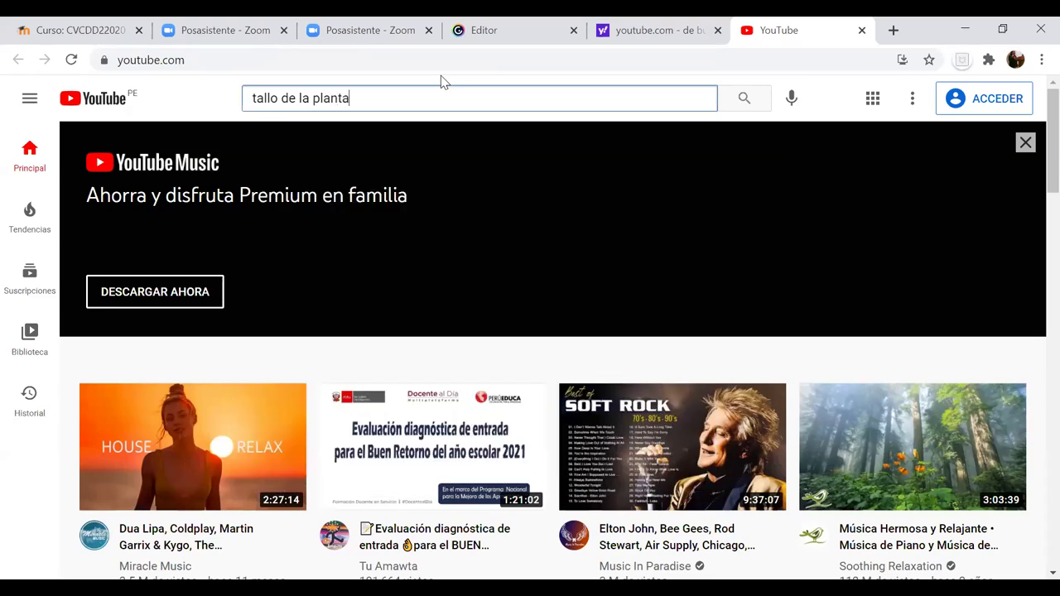
{"action": "key", "text": "Return"}
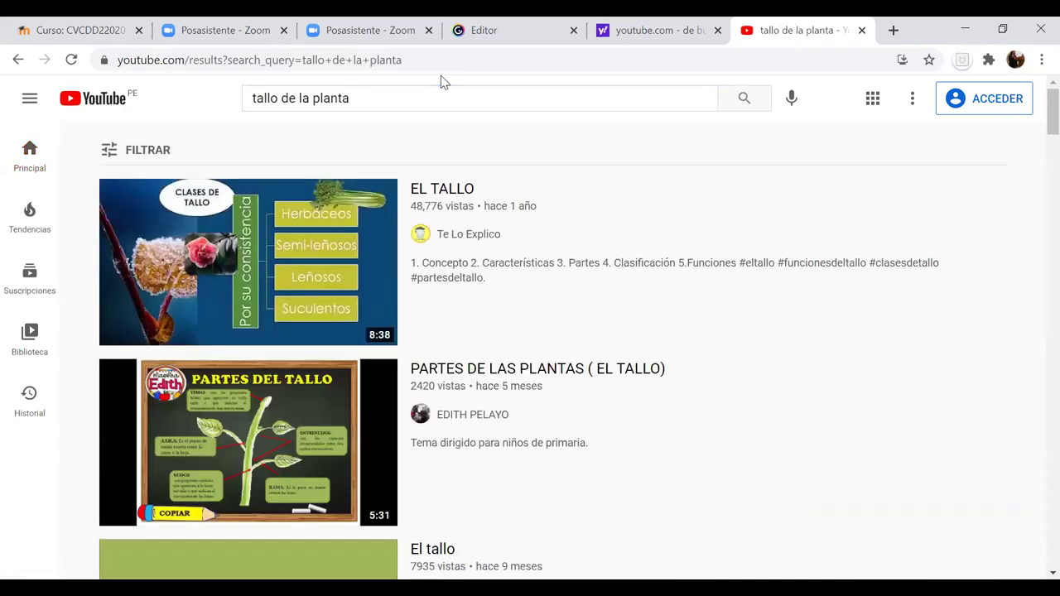
Step: Look through the YouTube results for a suitable video about the plant's stem
{"action": "mouse_move", "coordinate": [281, 245]}
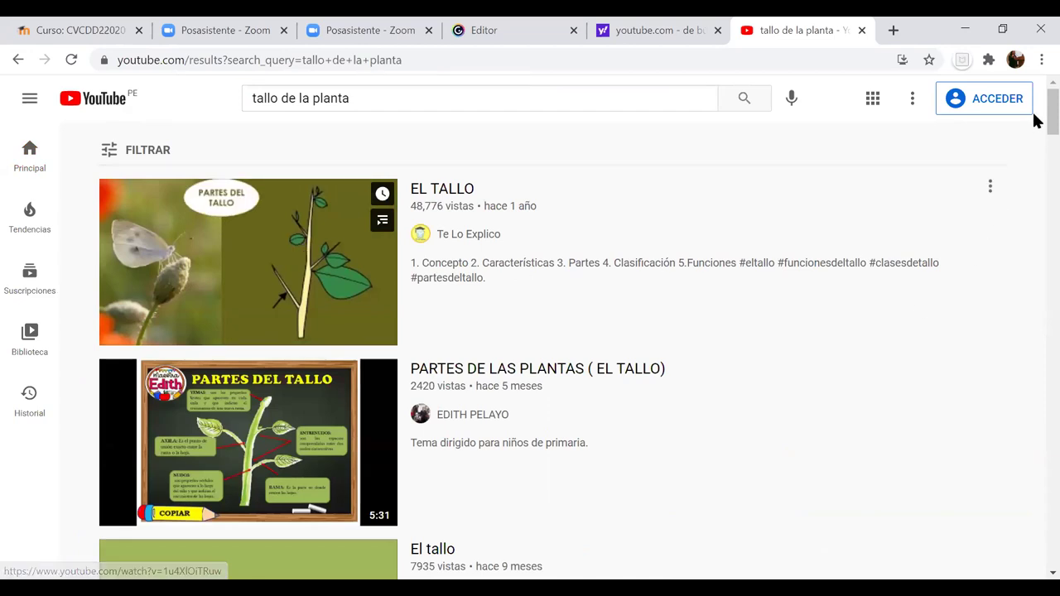
{"action": "scroll", "coordinate": [1033, 120], "scroll_direction": "down", "scroll_amount": 1}
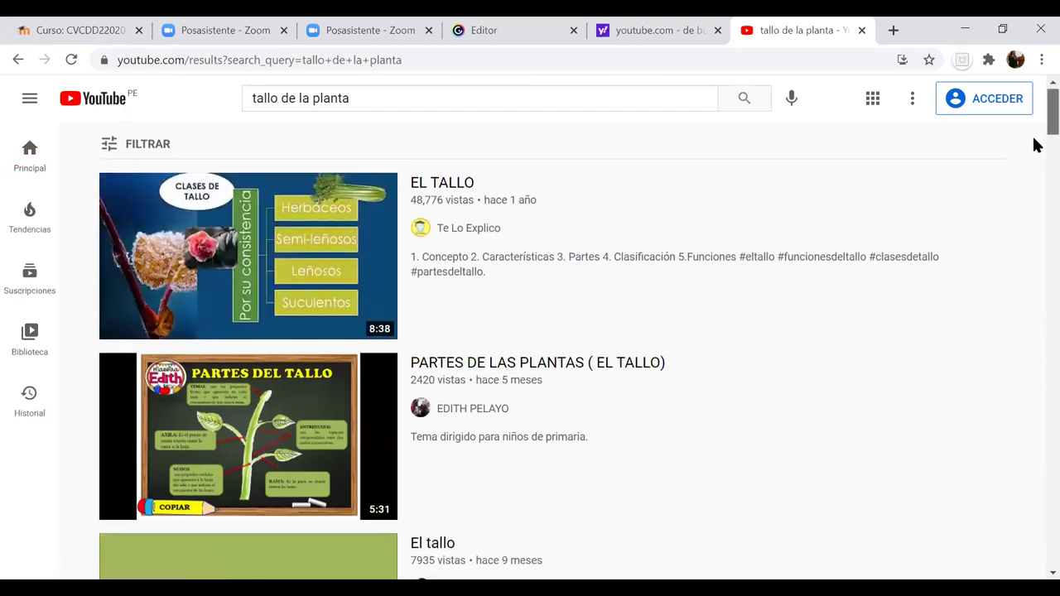
{"action": "scroll", "coordinate": [1034, 156], "scroll_direction": "down", "scroll_amount": 3}
{"action": "scroll", "coordinate": [1035, 170], "scroll_direction": "down", "scroll_amount": 5}
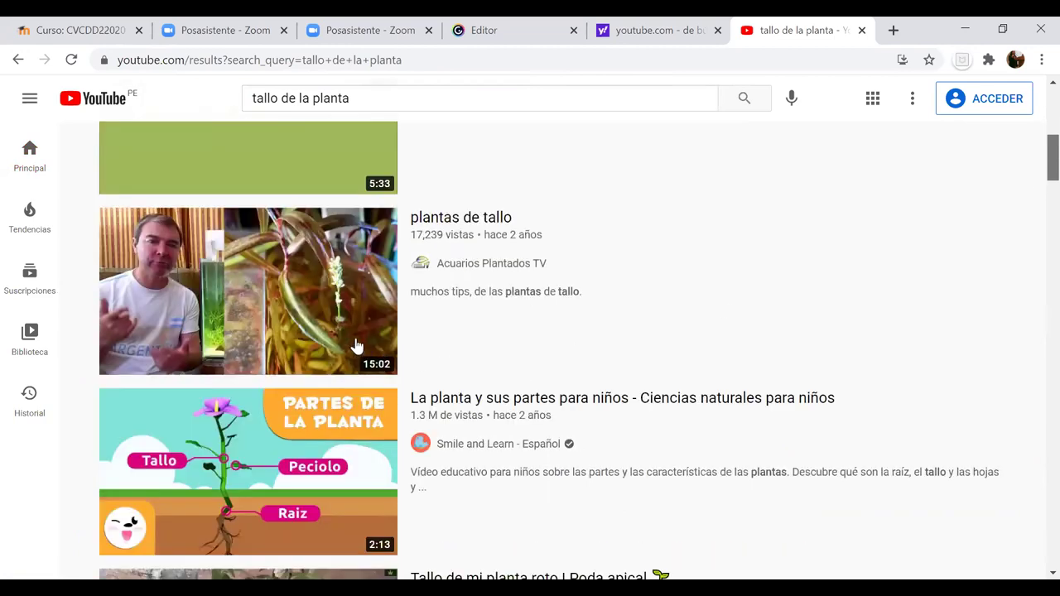
{"action": "scroll", "coordinate": [1041, 177], "scroll_direction": "down", "scroll_amount": 2}
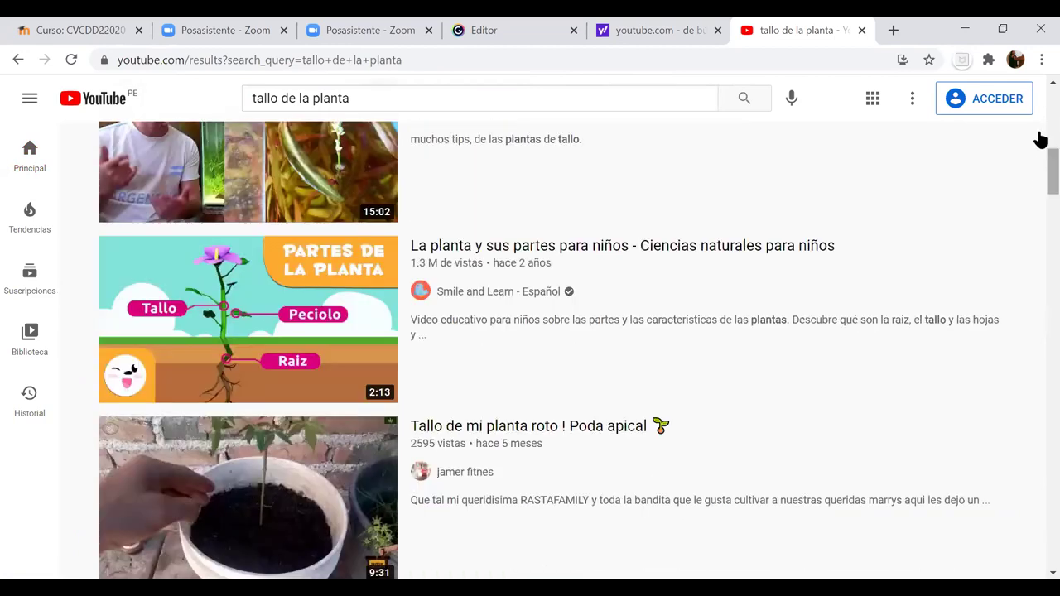
{"action": "scroll", "coordinate": [1041, 128], "scroll_direction": "up", "scroll_amount": 5}
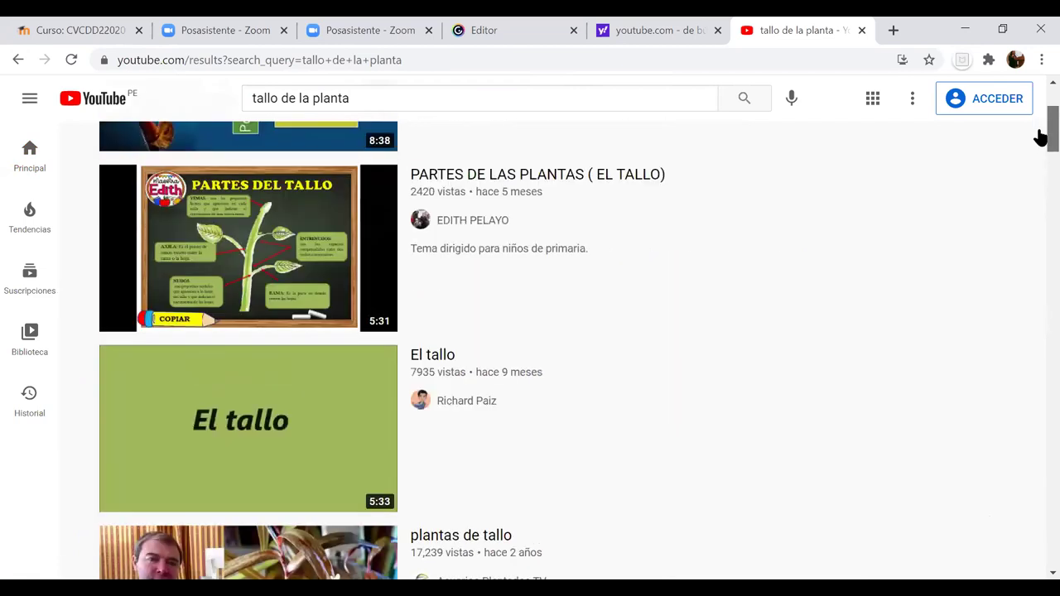
{"action": "scroll", "coordinate": [1041, 158], "scroll_direction": "up", "scroll_amount": 3}
{"action": "scroll", "coordinate": [1041, 168], "scroll_direction": "down", "scroll_amount": 2}
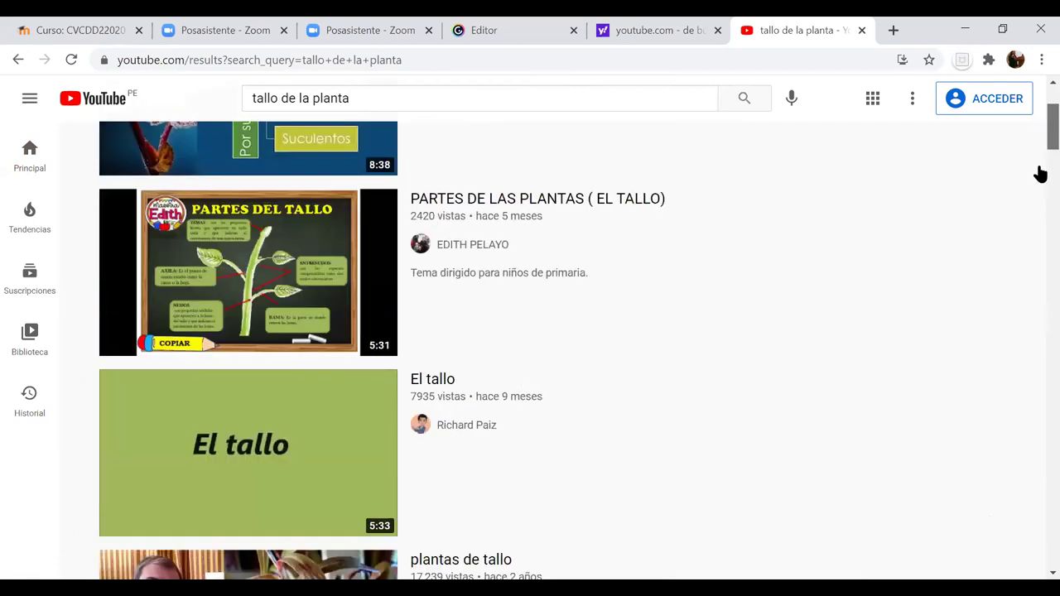
{"action": "scroll", "coordinate": [1039, 195], "scroll_direction": "down", "scroll_amount": 4}
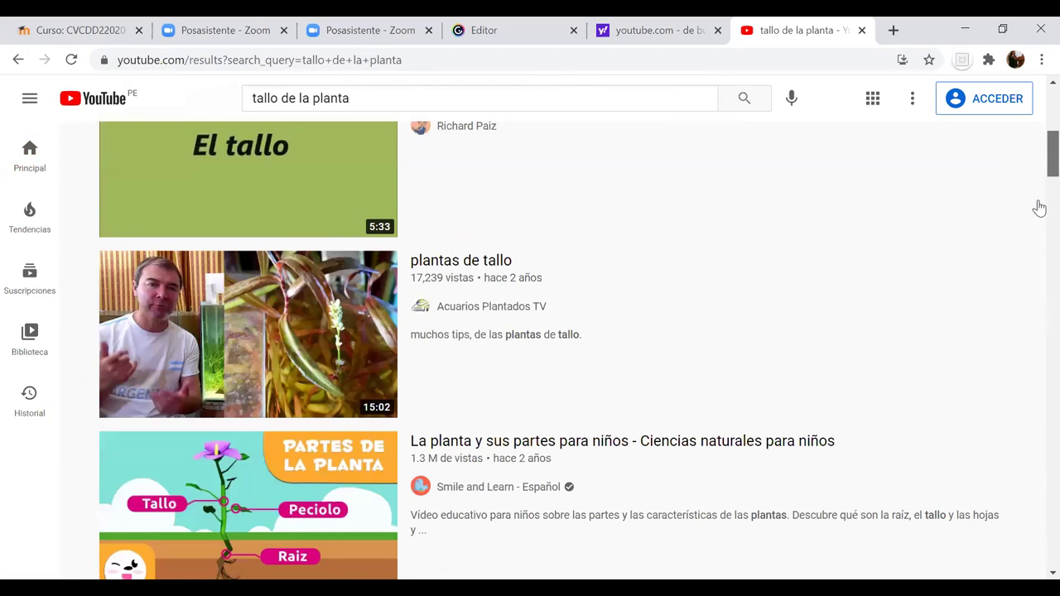
{"action": "scroll", "coordinate": [1041, 235], "scroll_direction": "down", "scroll_amount": 3}
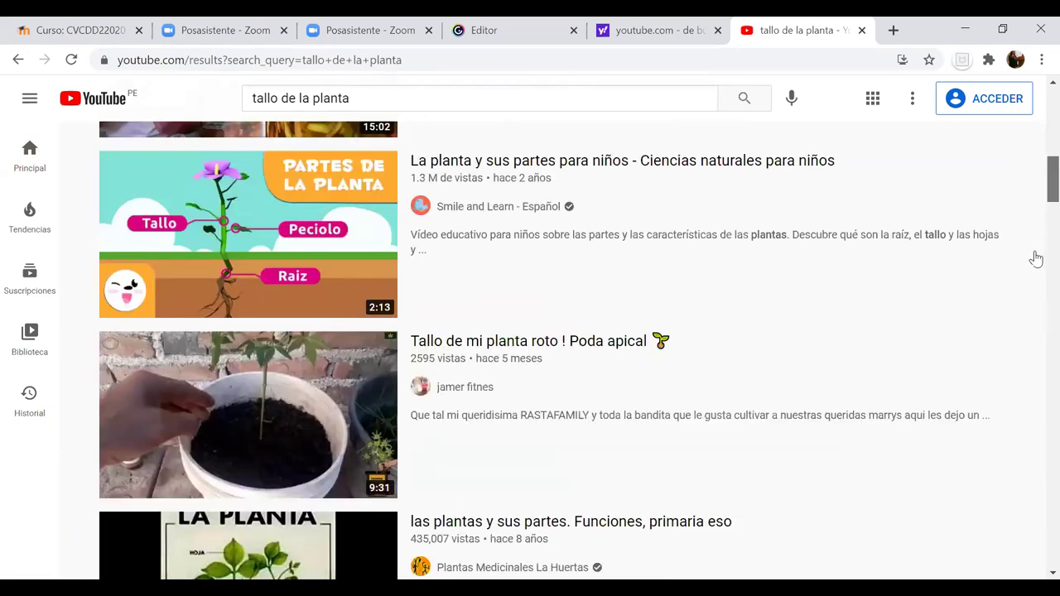
{"action": "scroll", "coordinate": [1035, 265], "scroll_direction": "down", "scroll_amount": 5}
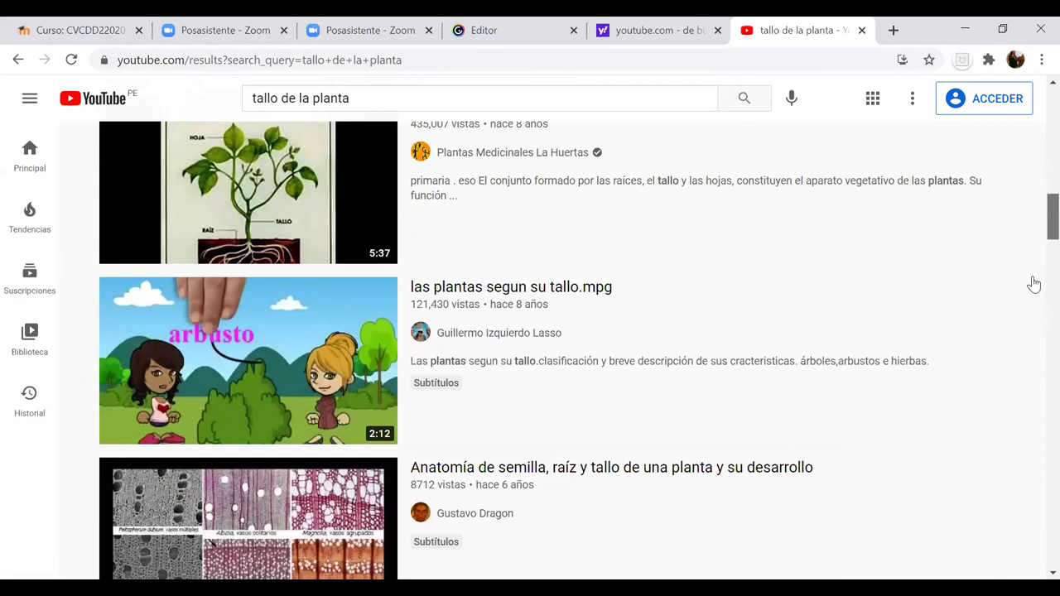
{"action": "scroll", "coordinate": [1034, 289], "scroll_direction": "down", "scroll_amount": 4}
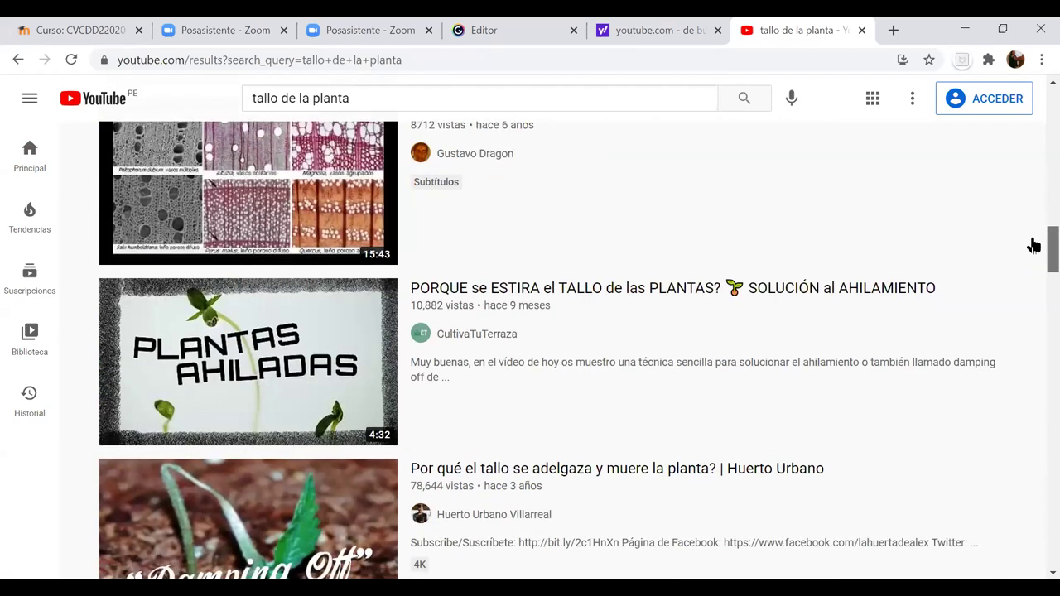
{"action": "scroll", "coordinate": [1029, 180], "scroll_direction": "down", "scroll_amount": 4}
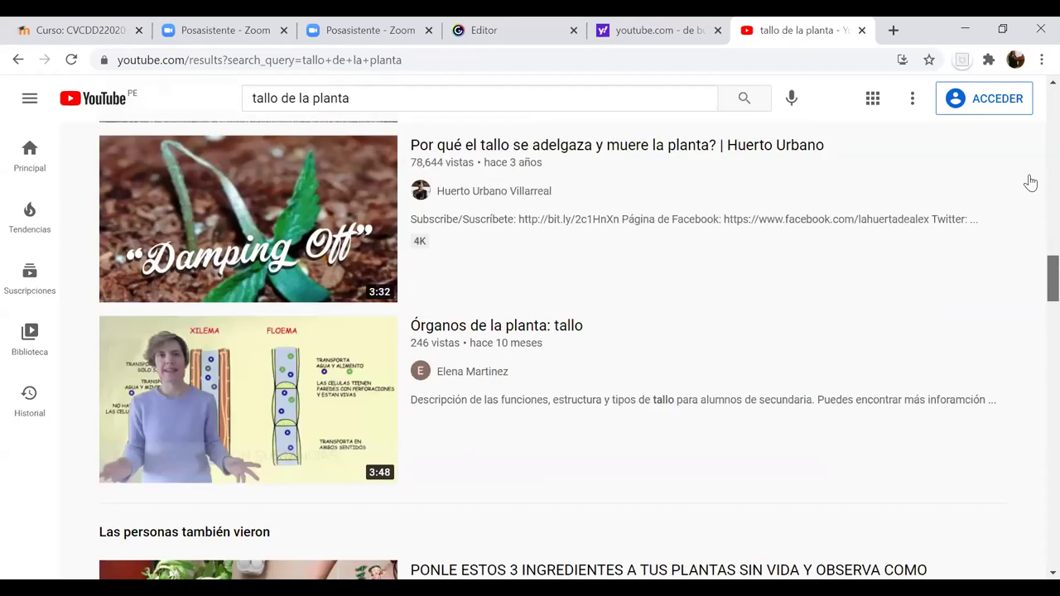
{"action": "scroll", "coordinate": [295, 340], "scroll_direction": "down", "scroll_amount": 5}
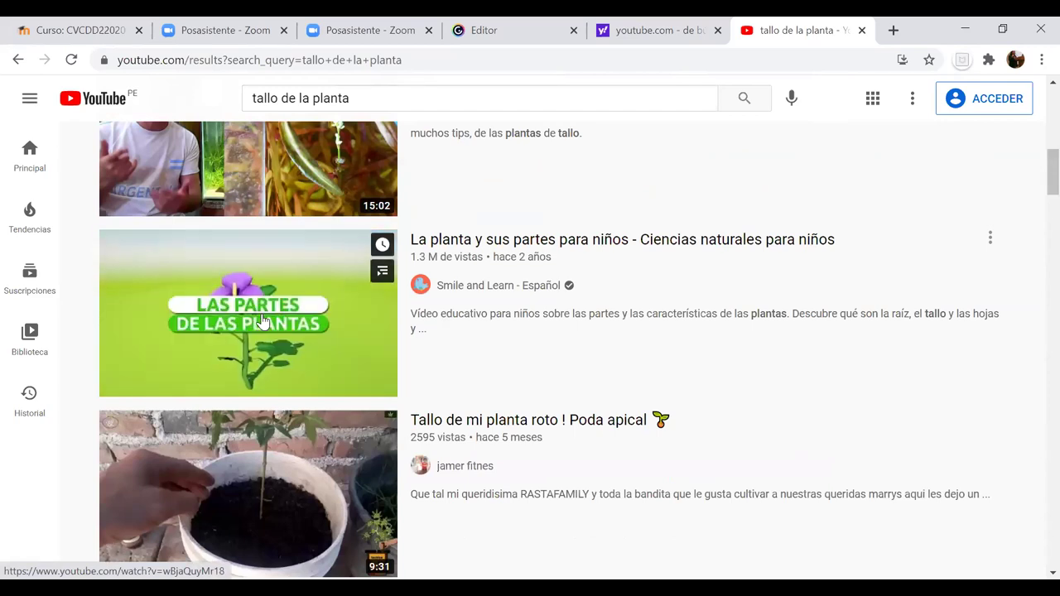
Step: Open the video "La planta y sus partes para niños - Ciencias naturales para niños" and pause it at its start
{"action": "left_click", "coordinate": [263, 321]}
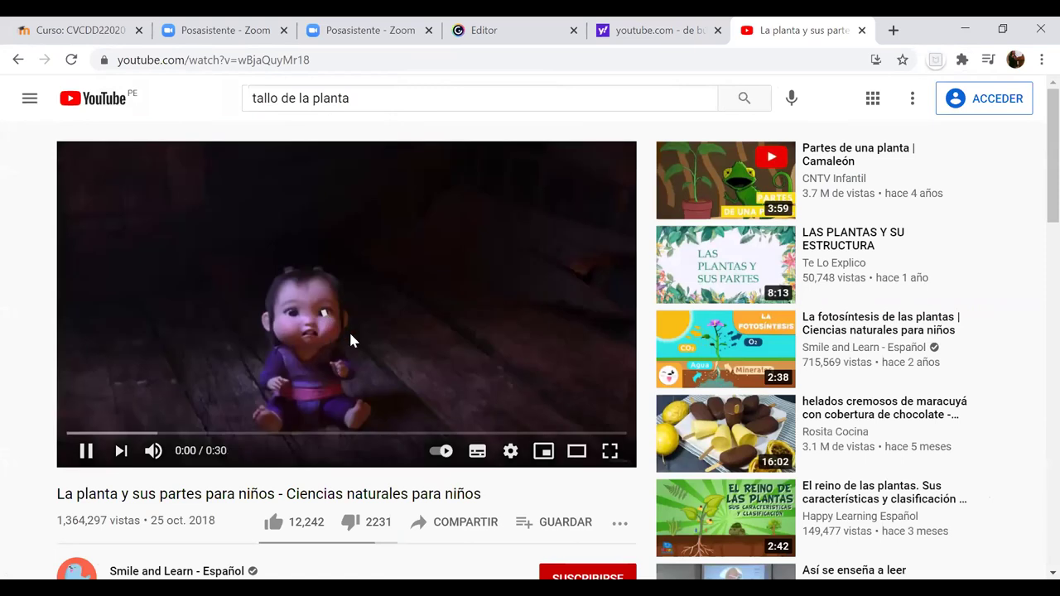
{"action": "left_click", "coordinate": [333, 429]}
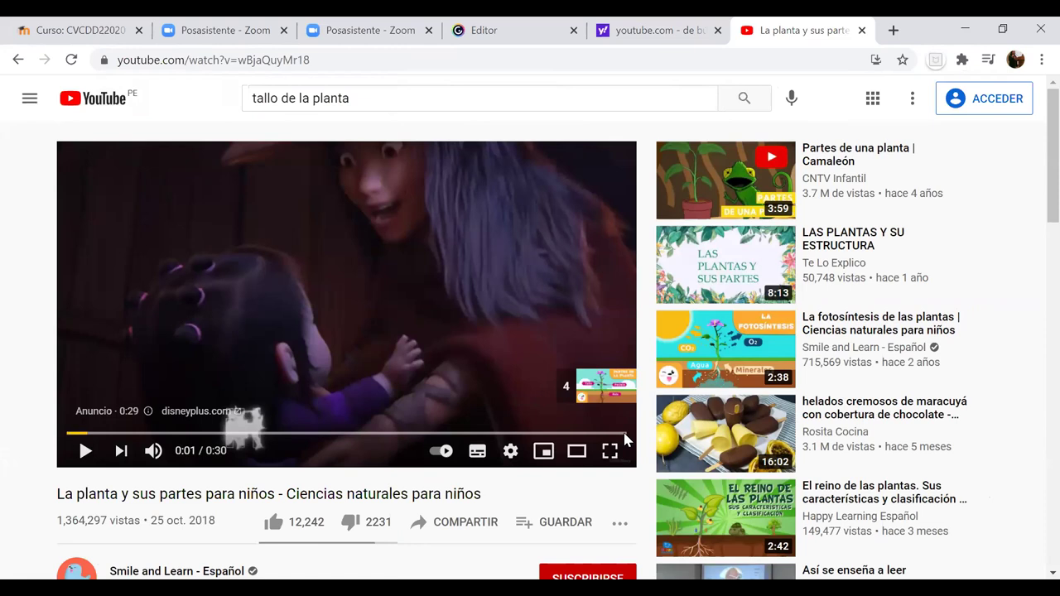
{"action": "left_click", "coordinate": [403, 343]}
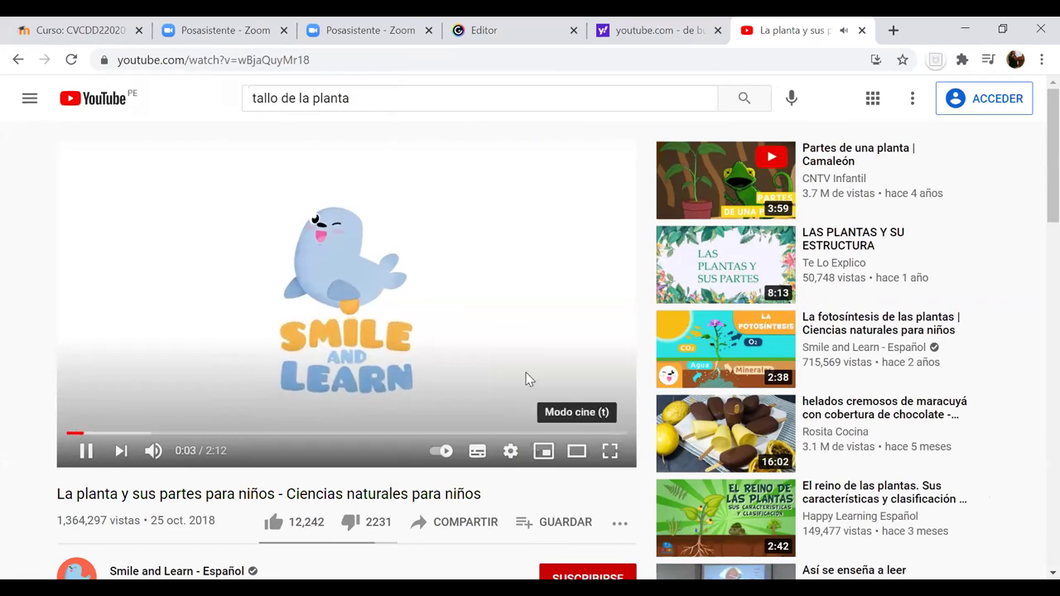
{"action": "left_click", "coordinate": [199, 381]}
{"action": "left_click", "coordinate": [70, 432]}
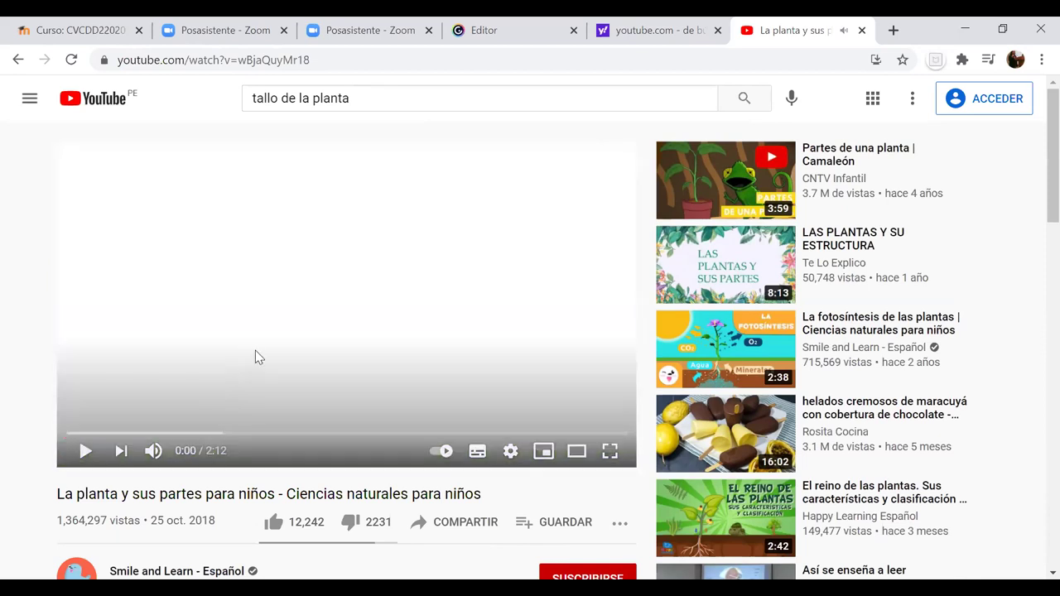
Step: Play the video briefly, pause it, and copy its page URL from the browser
{"action": "left_click", "coordinate": [255, 351]}
{"action": "left_click", "coordinate": [260, 268]}
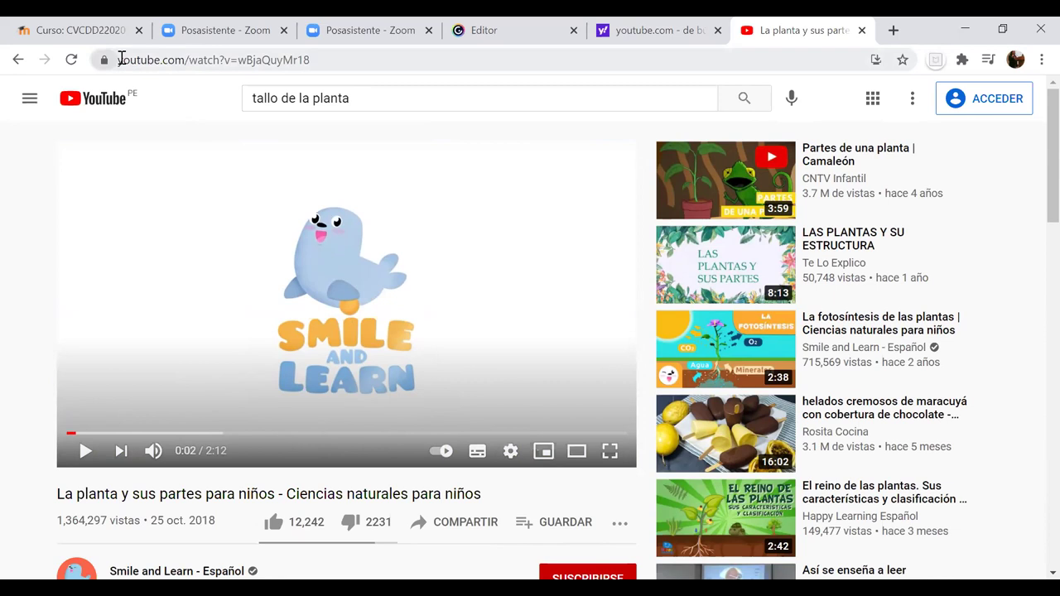
{"action": "left_click_drag", "start_coordinate": [118, 60], "coordinate": [297, 63]}
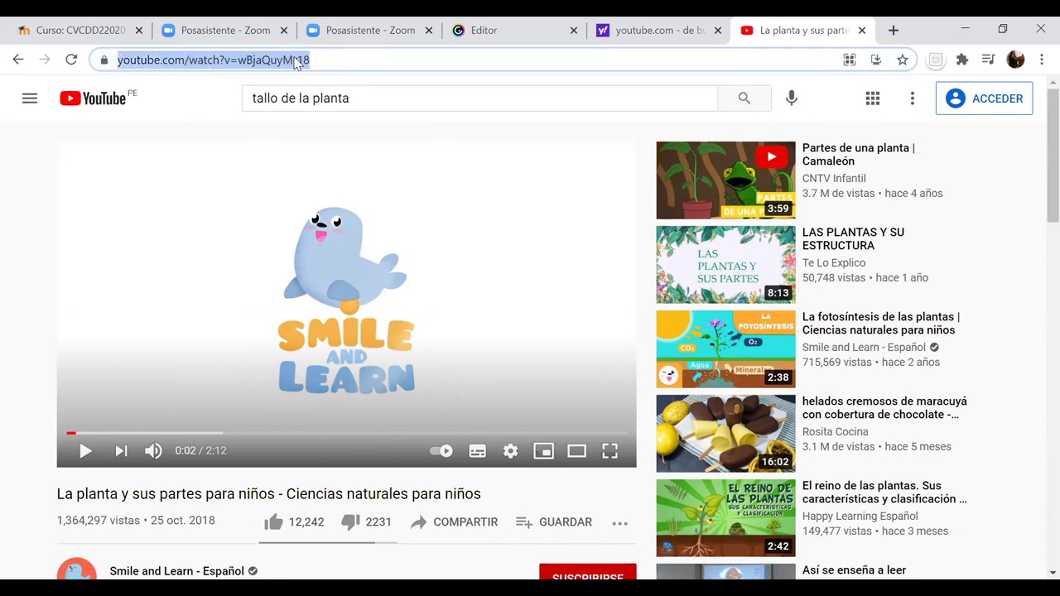
{"action": "right_click", "coordinate": [297, 63]}
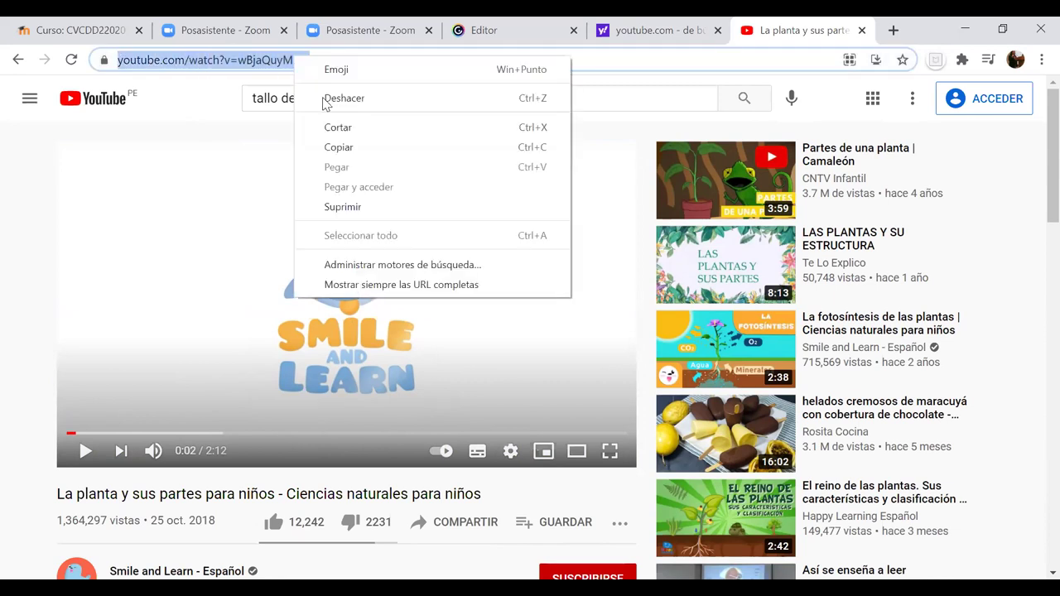
{"action": "left_click", "coordinate": [340, 148]}
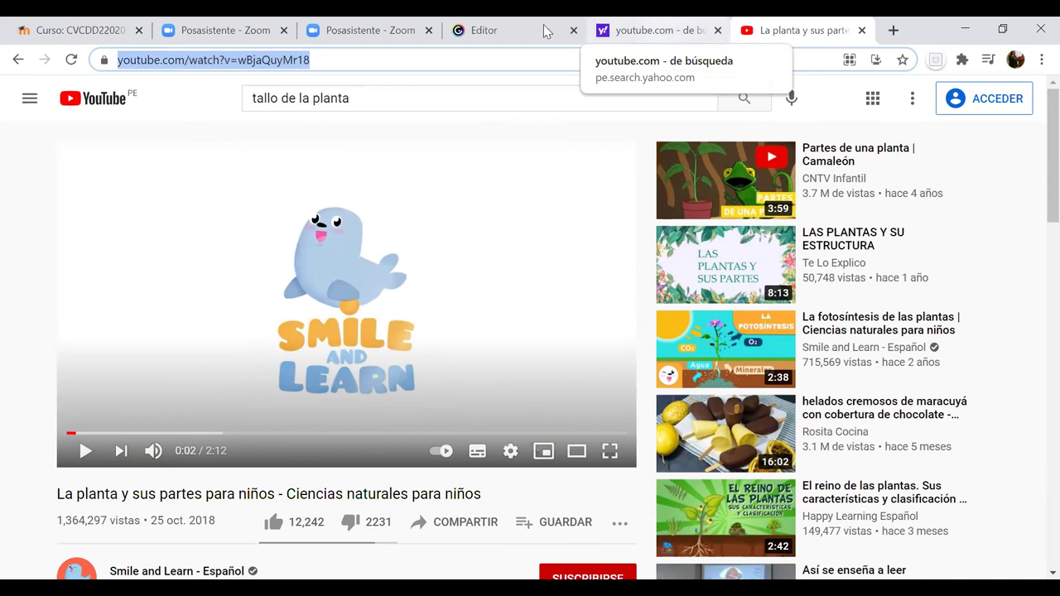
Step: Switch to the Genially editor, insert the copied YouTube video into the TALLO window by its URL, and save the window
{"action": "left_click", "coordinate": [485, 31]}
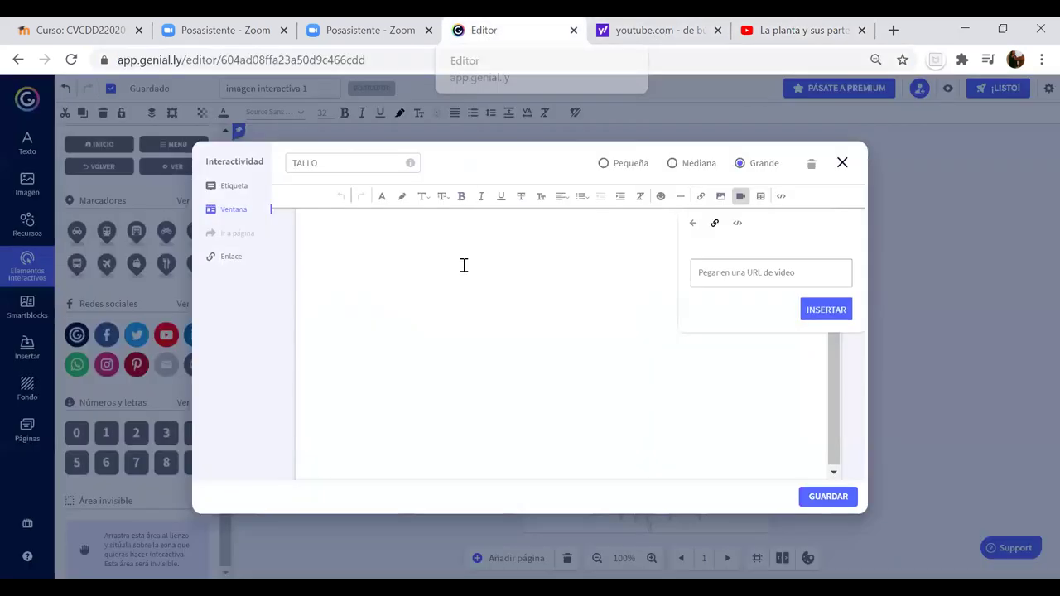
{"action": "right_click", "coordinate": [701, 275]}
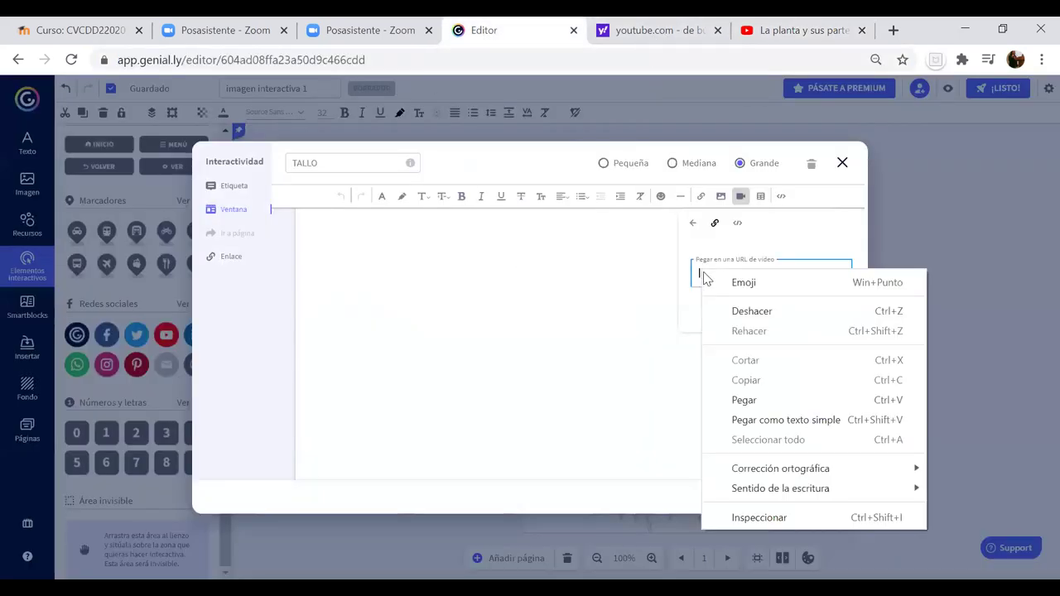
{"action": "left_click", "coordinate": [751, 400]}
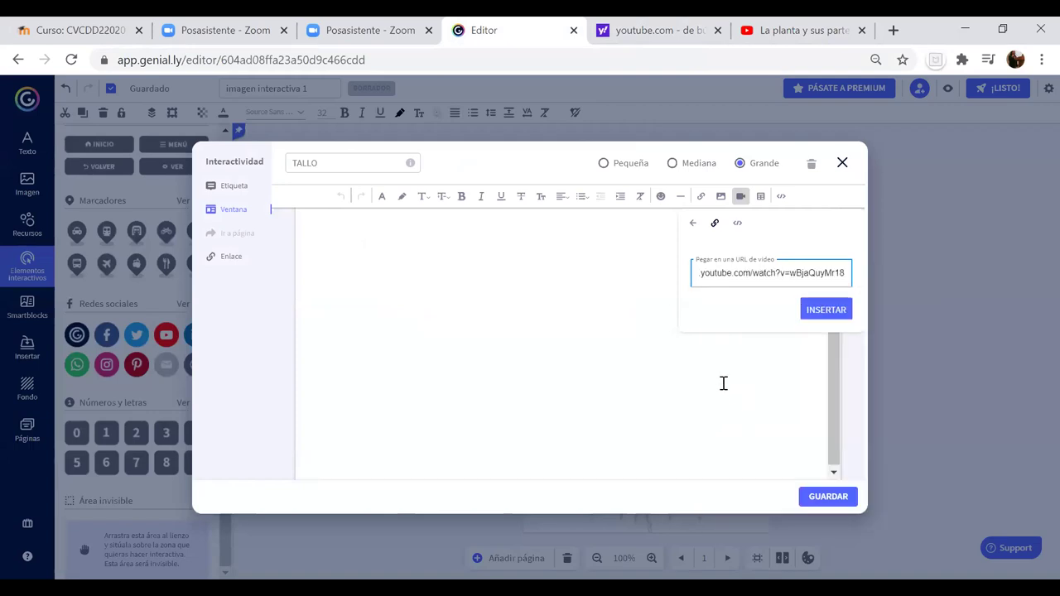
{"action": "left_click", "coordinate": [824, 309]}
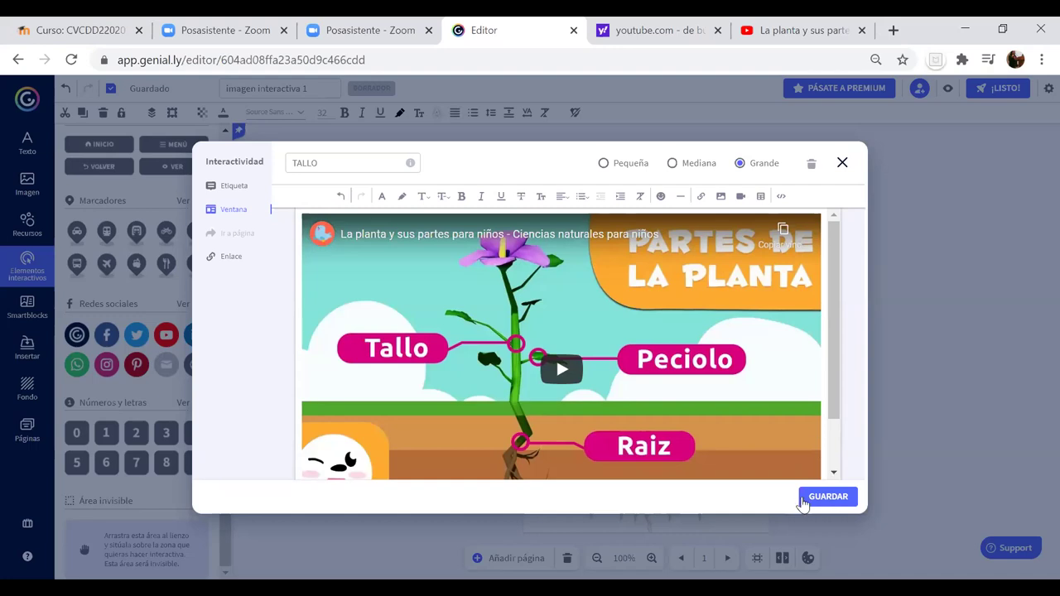
{"action": "left_click", "coordinate": [828, 497]}
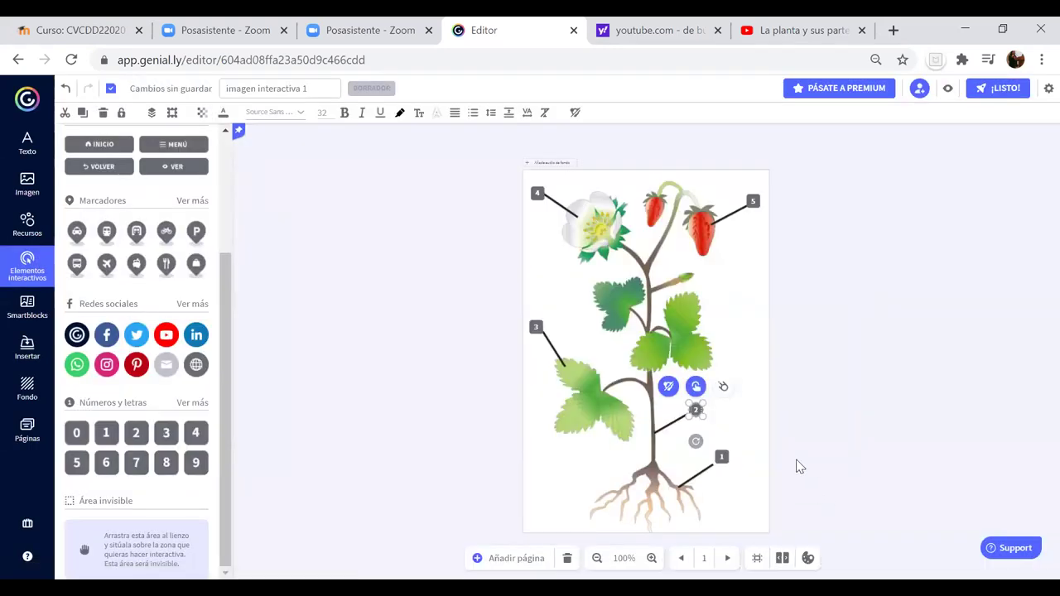
Step: Preview the interactive image, test marker 2 by playing the video in its window, and return to editing
{"action": "left_click", "coordinate": [948, 88]}
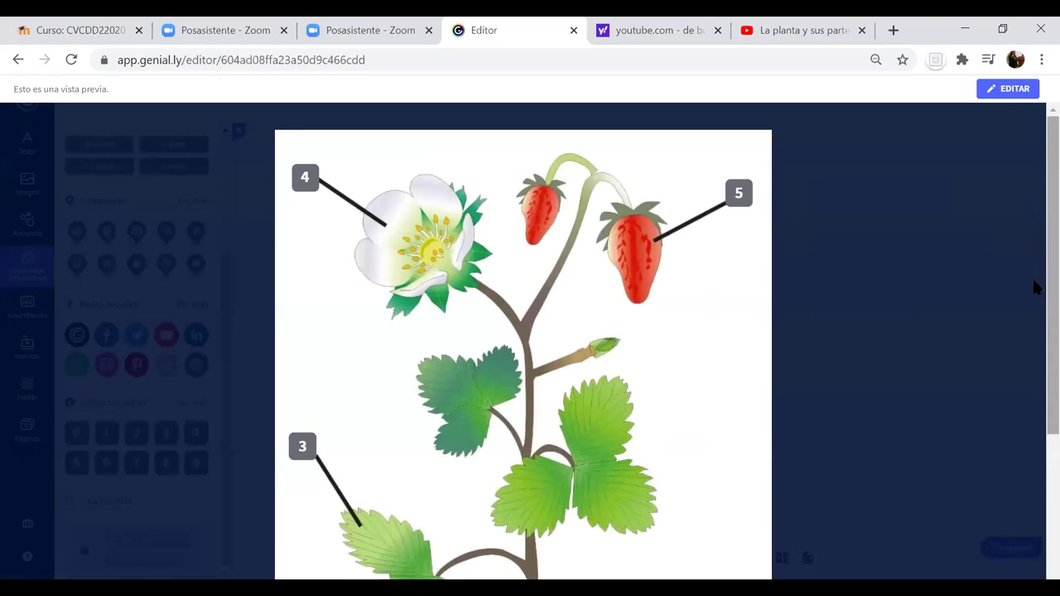
{"action": "scroll", "coordinate": [1035, 347], "scroll_direction": "down", "scroll_amount": 1}
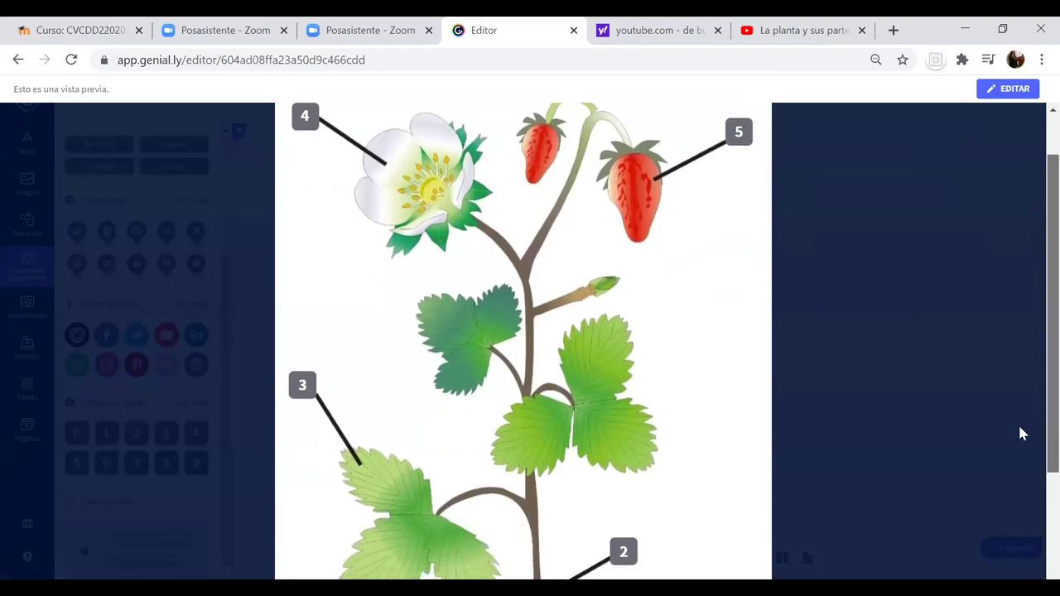
{"action": "scroll", "coordinate": [573, 489], "scroll_direction": "down", "scroll_amount": 1}
{"action": "scroll", "coordinate": [576, 489], "scroll_direction": "down", "scroll_amount": 3}
{"action": "mouse_move", "coordinate": [625, 365]}
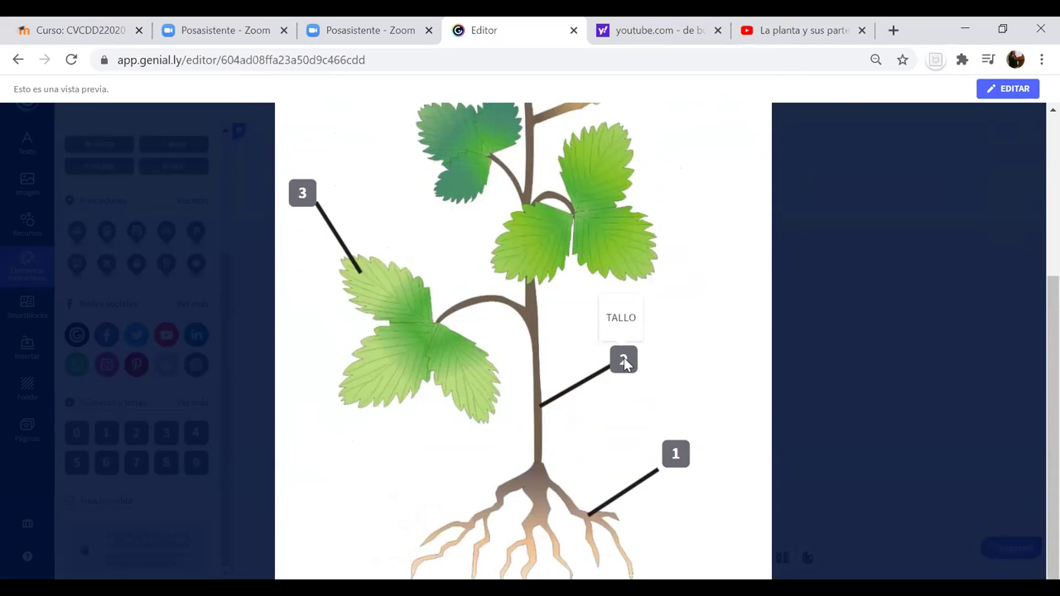
{"action": "left_click", "coordinate": [625, 361]}
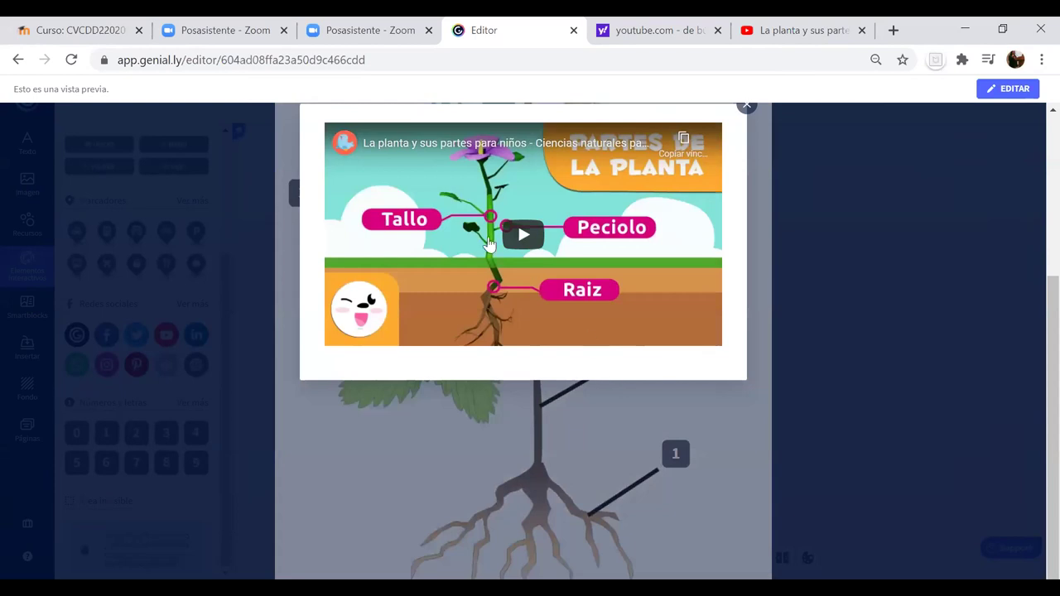
{"action": "left_click", "coordinate": [522, 236]}
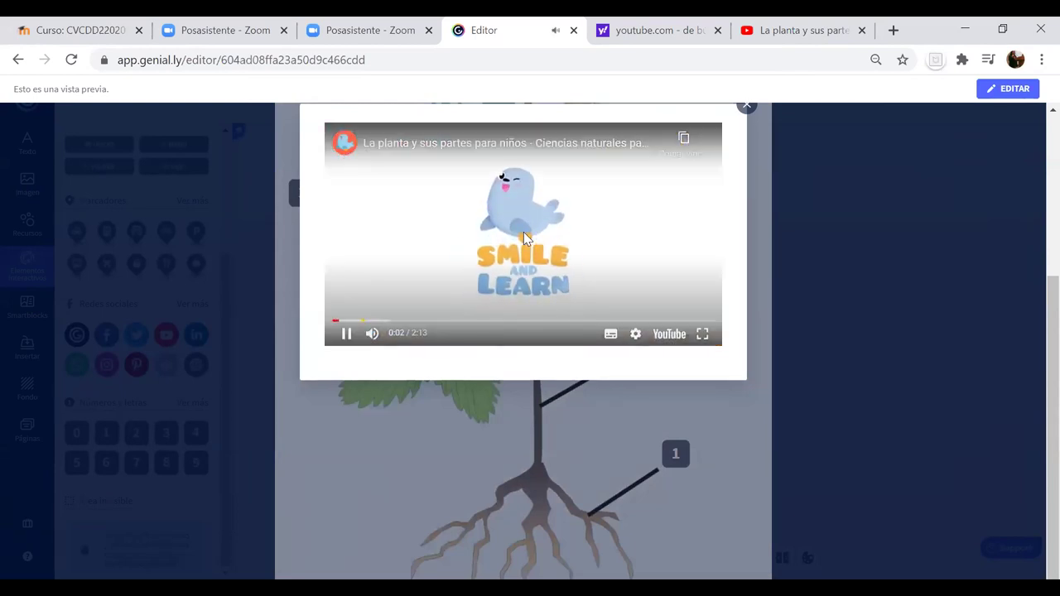
{"action": "left_click", "coordinate": [746, 107]}
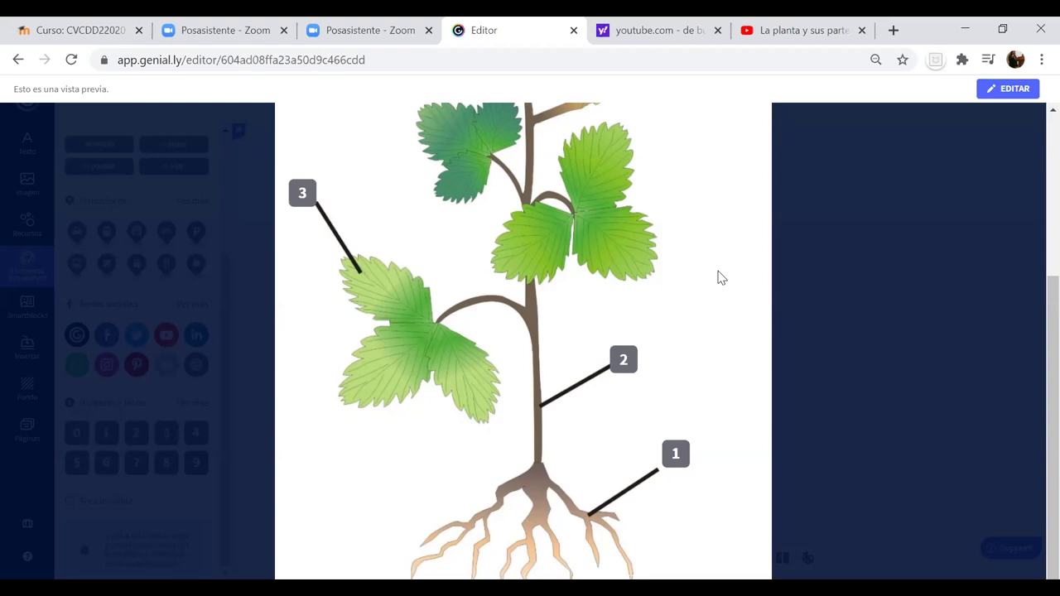
{"action": "left_click", "coordinate": [1009, 93]}
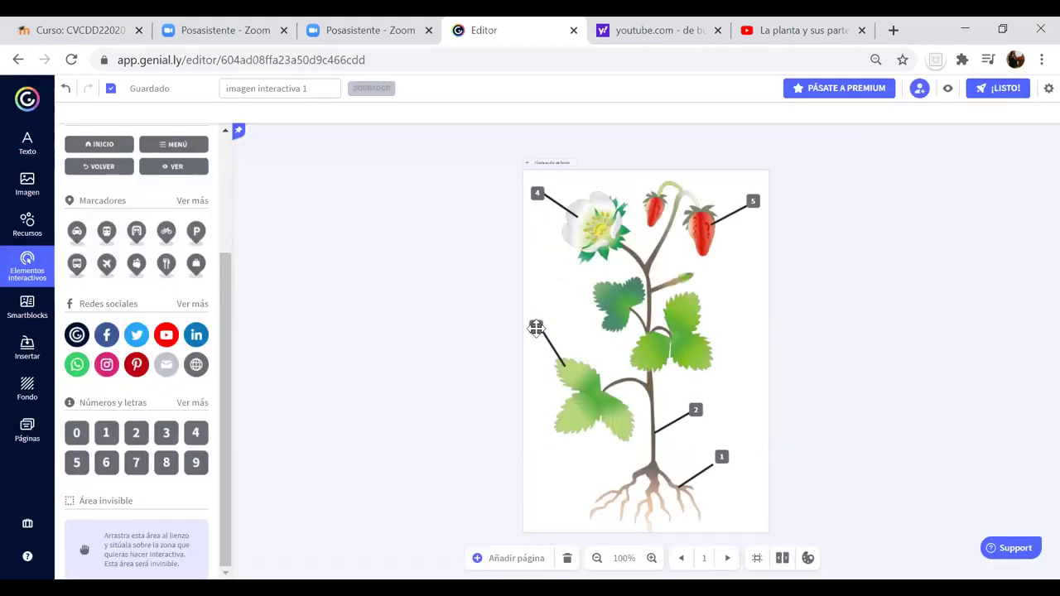
Step: Add a window interaction to marker 3, title it HOJA, and open its video URL entry
{"action": "left_click", "coordinate": [535, 328]}
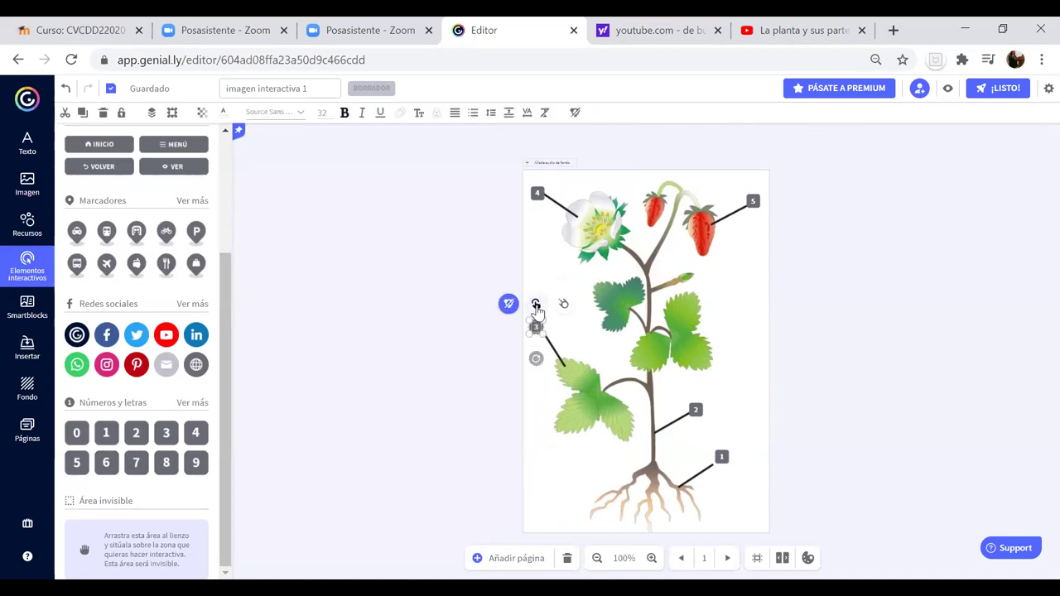
{"action": "left_click", "coordinate": [535, 305]}
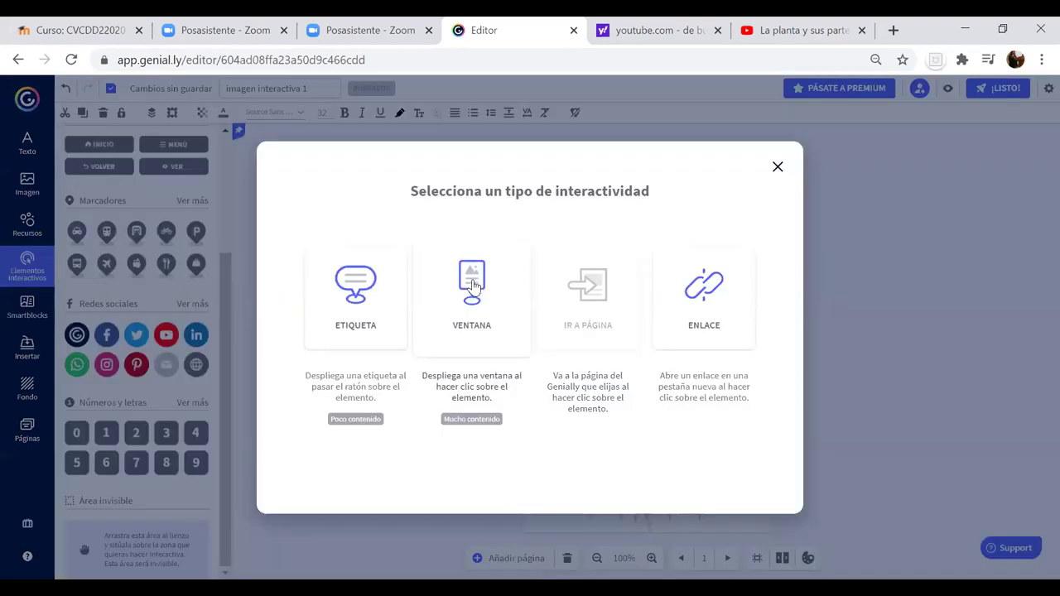
{"action": "left_click", "coordinate": [472, 286]}
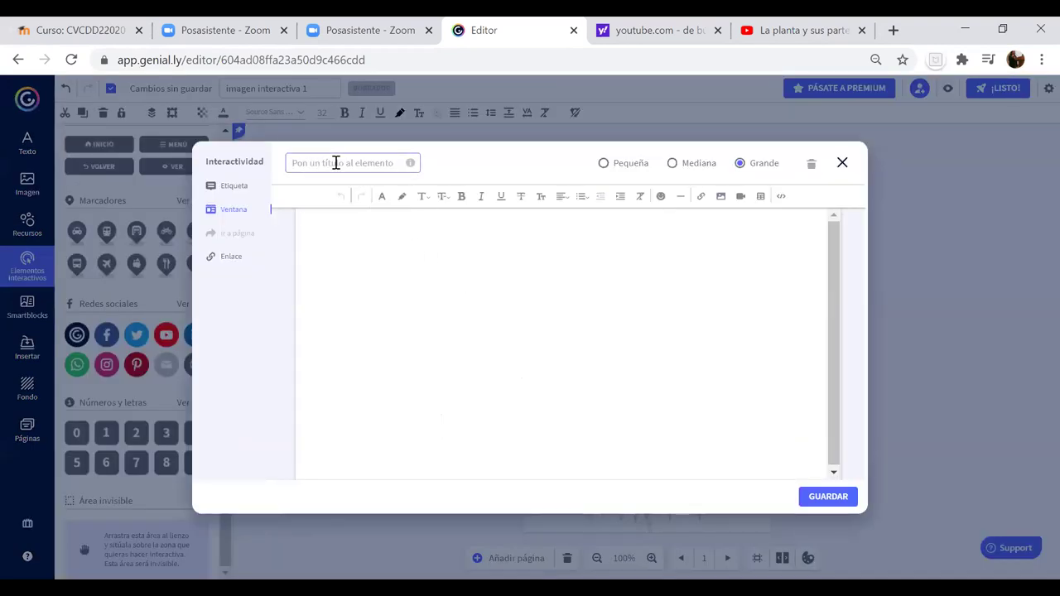
{"action": "type", "text": "HOJA"}
{"action": "left_click", "coordinate": [740, 197]}
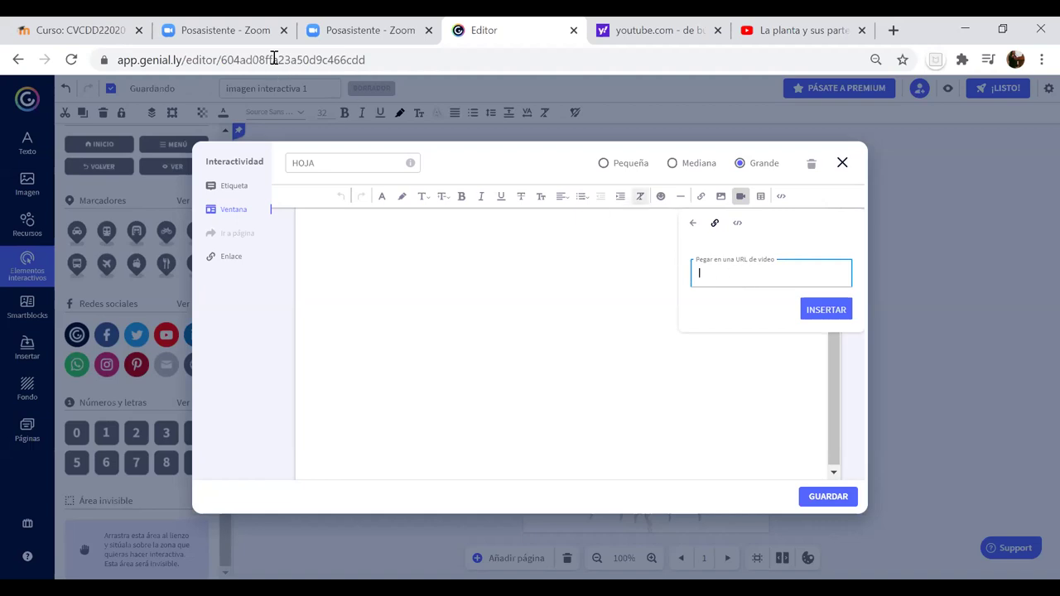
Step: Switch back to the YouTube page with the plant-parts video
{"action": "left_click", "coordinate": [370, 59]}
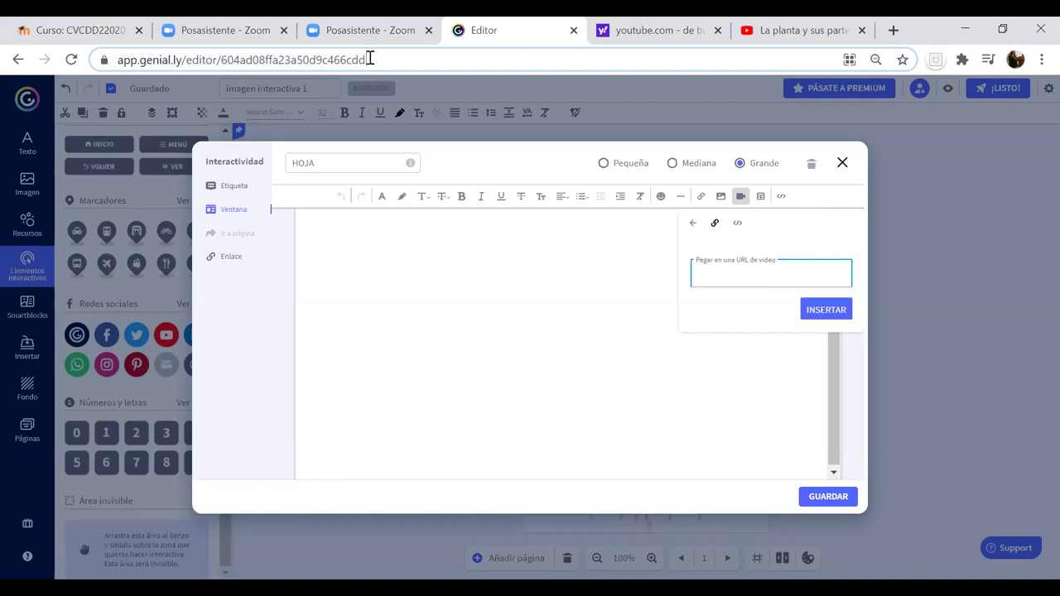
{"action": "triple_click", "coordinate": [370, 58]}
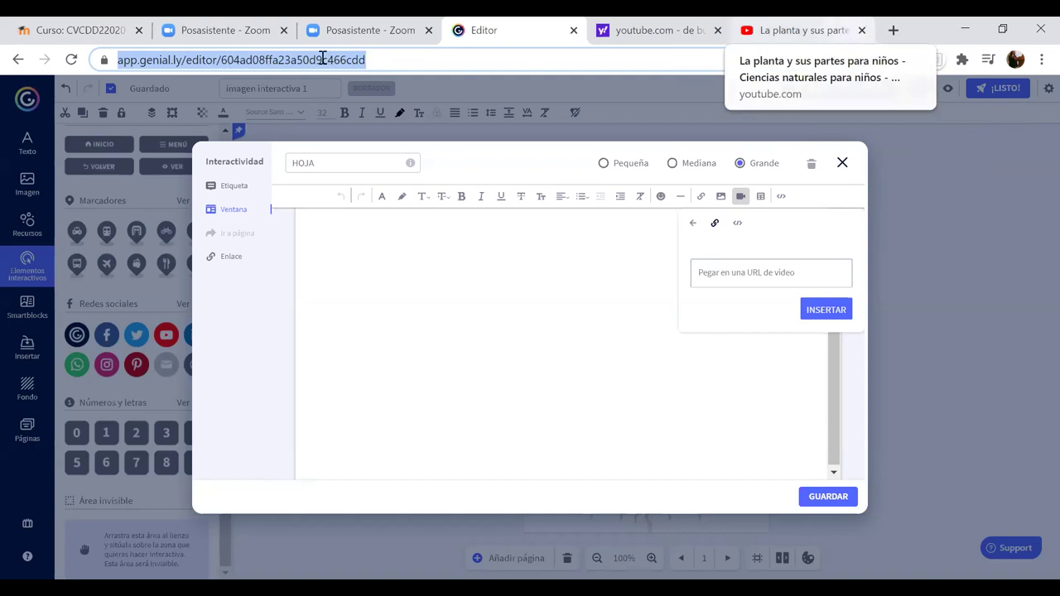
{"action": "key", "text": "ctrl+9"}
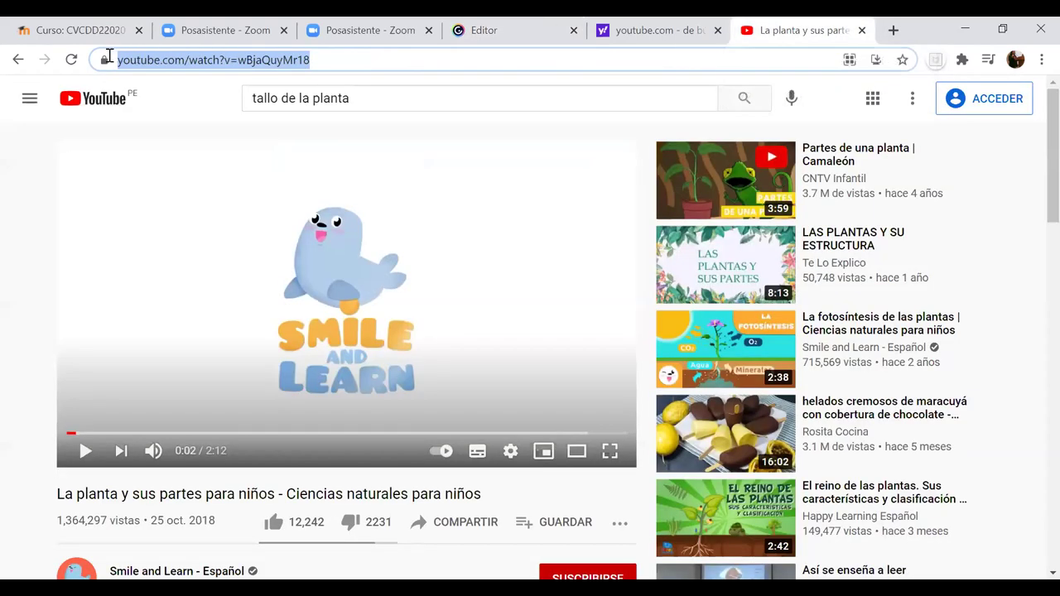
{"action": "left_click", "coordinate": [108, 58]}
{"action": "key", "text": "ctrl+a"}
{"action": "key", "text": "BackSpace"}
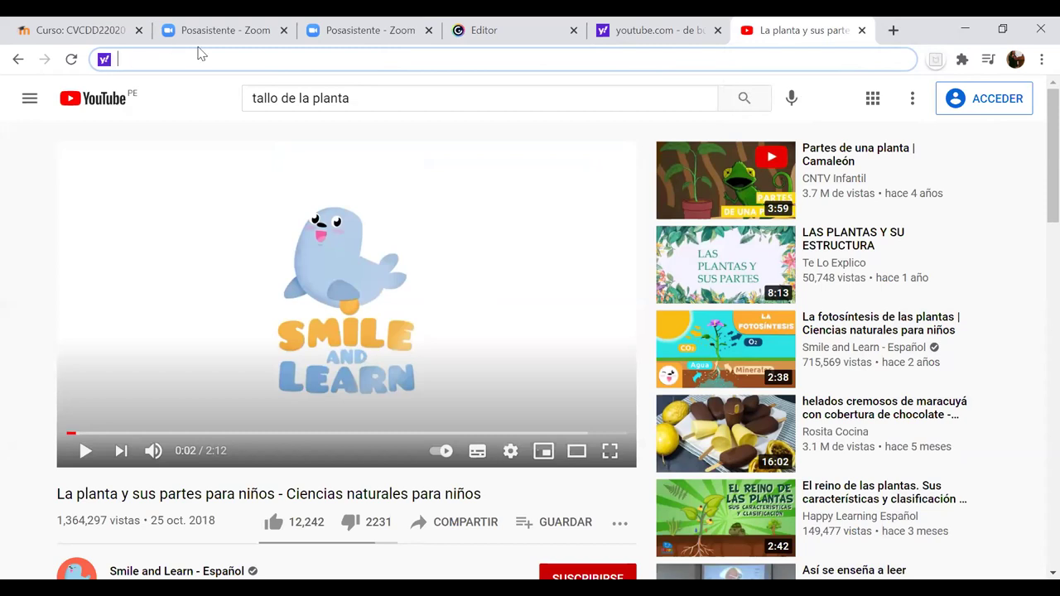
Step: Search YouTube for "fotosintesis"
{"action": "left_click", "coordinate": [353, 97]}
{"action": "key", "text": "ctrl+a"}
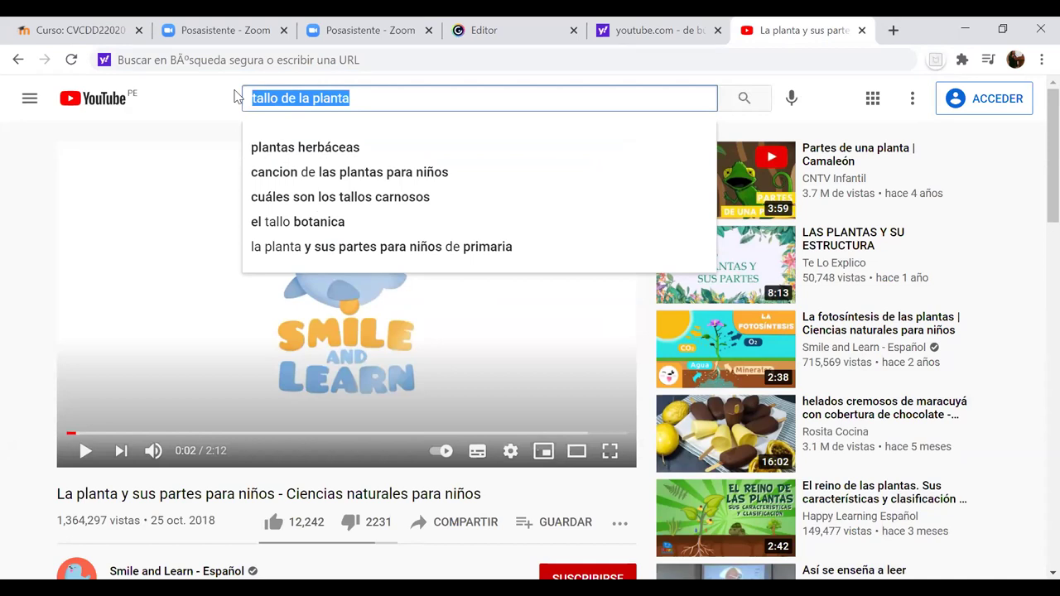
{"action": "type", "text": "fo"}
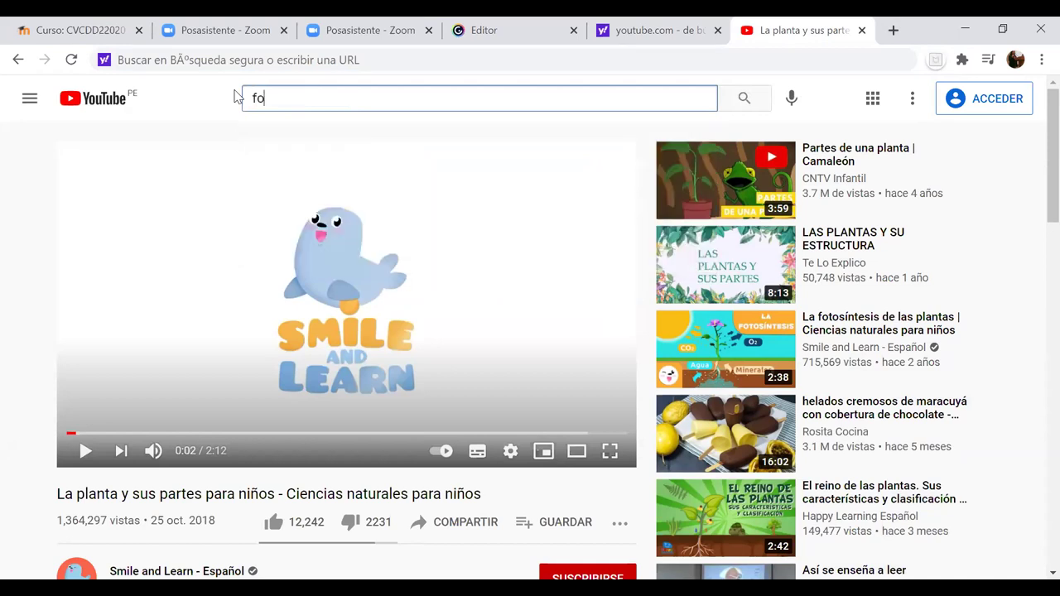
{"action": "type", "text": "tosintesis"}
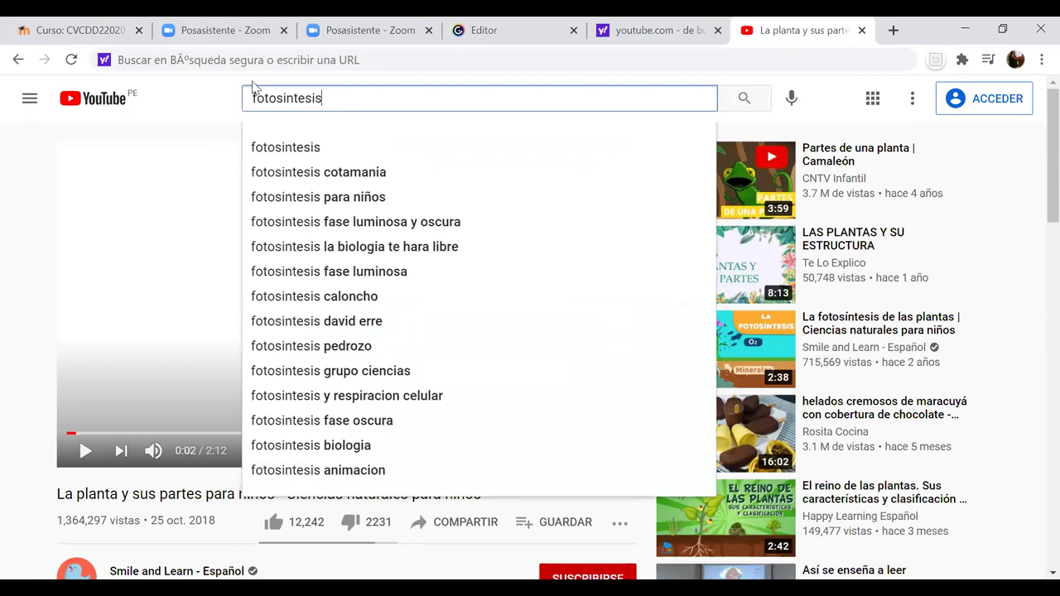
{"action": "key", "text": "Return"}
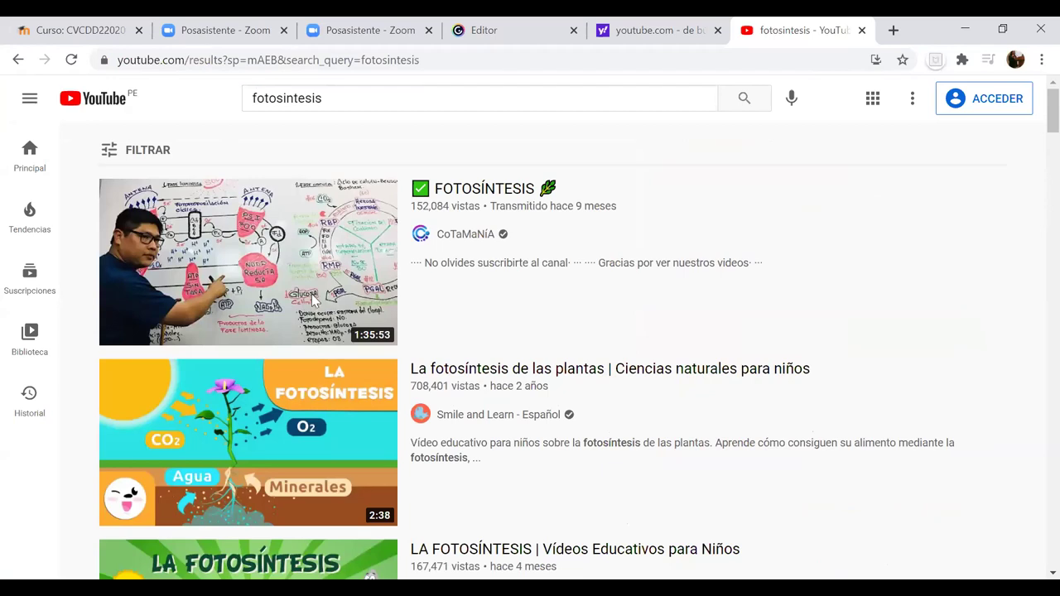
Step: Open the result "La Fotosintesis de las Plantas: La Fotosintesis es ... (Vídeos Educativos para Niños)" and skip its advertisement
{"action": "scroll", "coordinate": [339, 302], "scroll_direction": "down", "scroll_amount": 2}
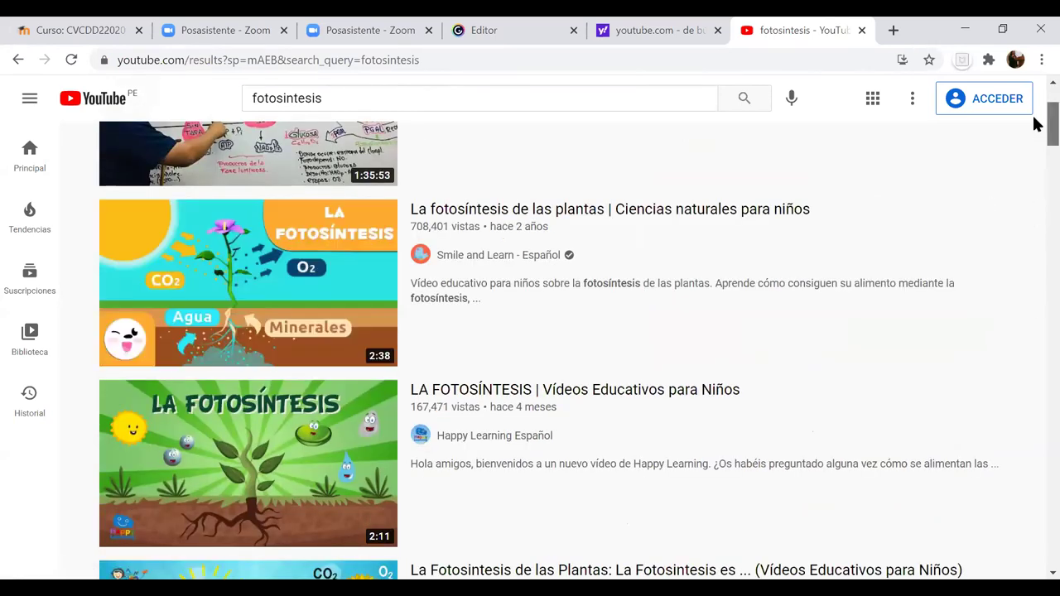
{"action": "scroll", "coordinate": [1026, 139], "scroll_direction": "down", "scroll_amount": 1}
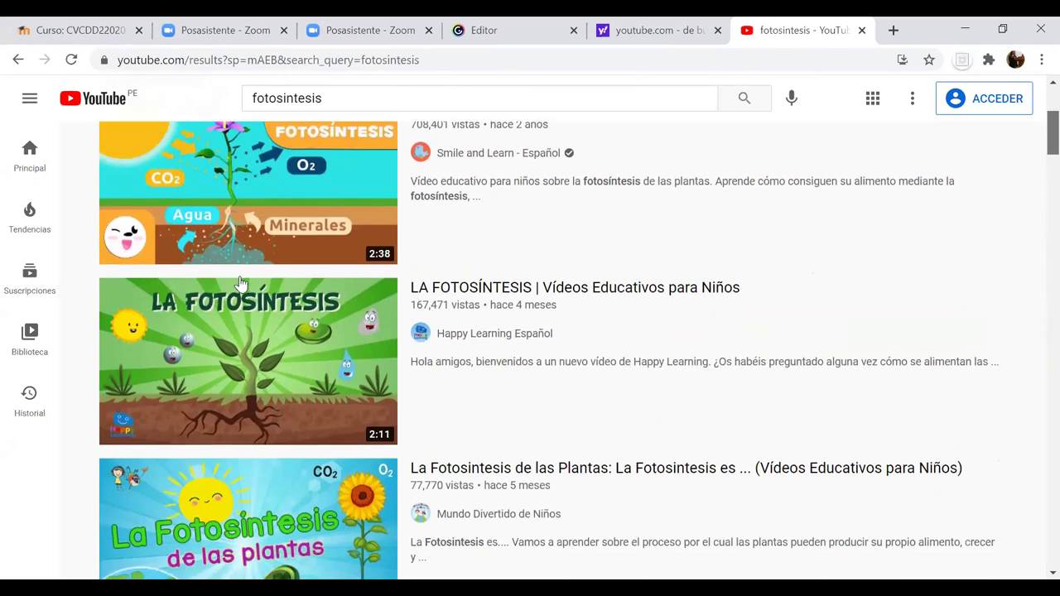
{"action": "scroll", "coordinate": [236, 290], "scroll_direction": "down", "scroll_amount": 1}
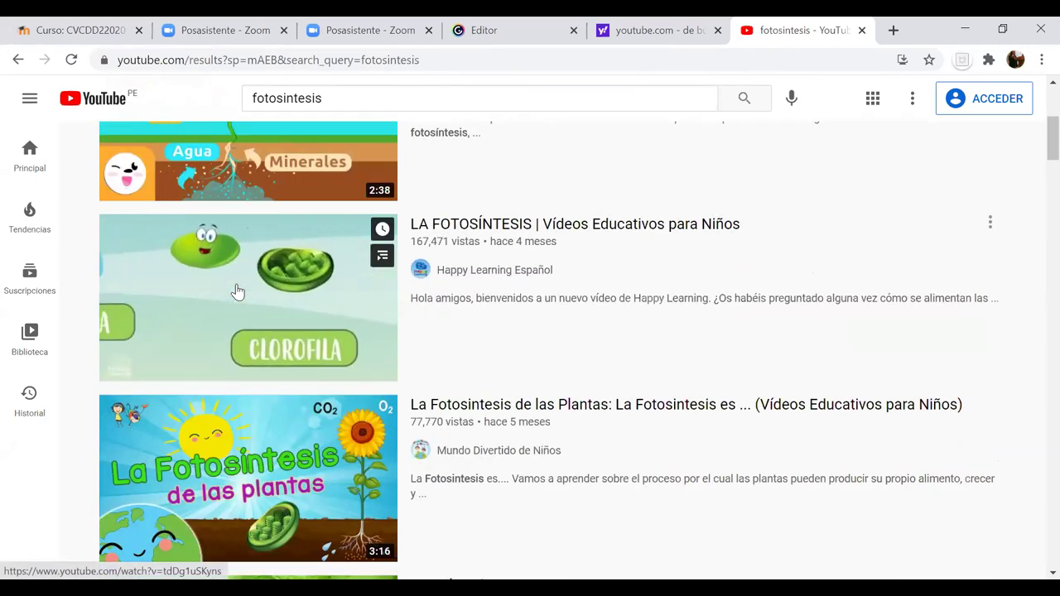
{"action": "scroll", "coordinate": [1036, 158], "scroll_direction": "down", "scroll_amount": 1}
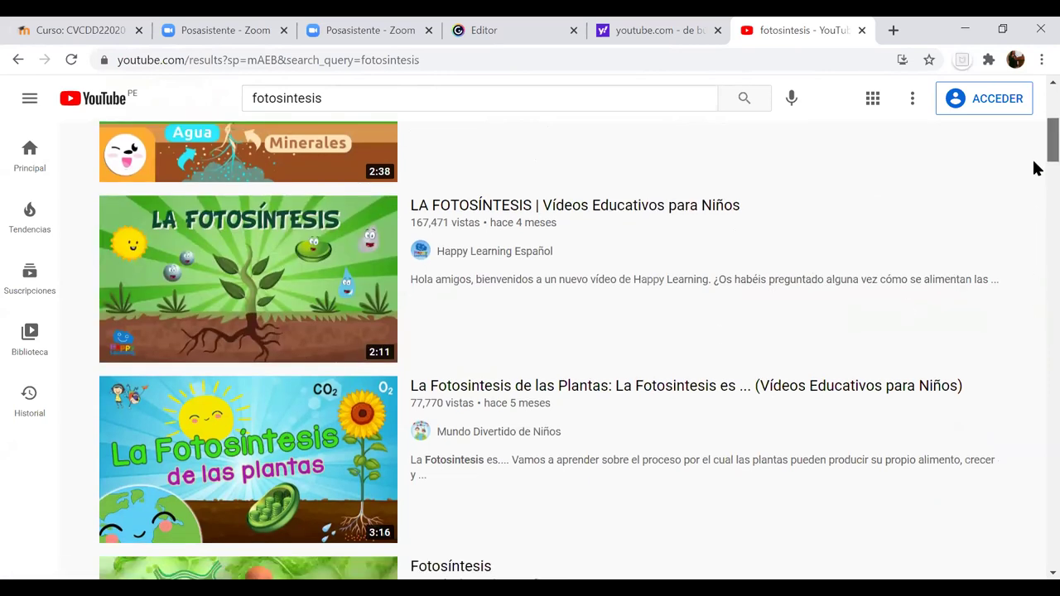
{"action": "scroll", "coordinate": [244, 348], "scroll_direction": "down", "scroll_amount": 1}
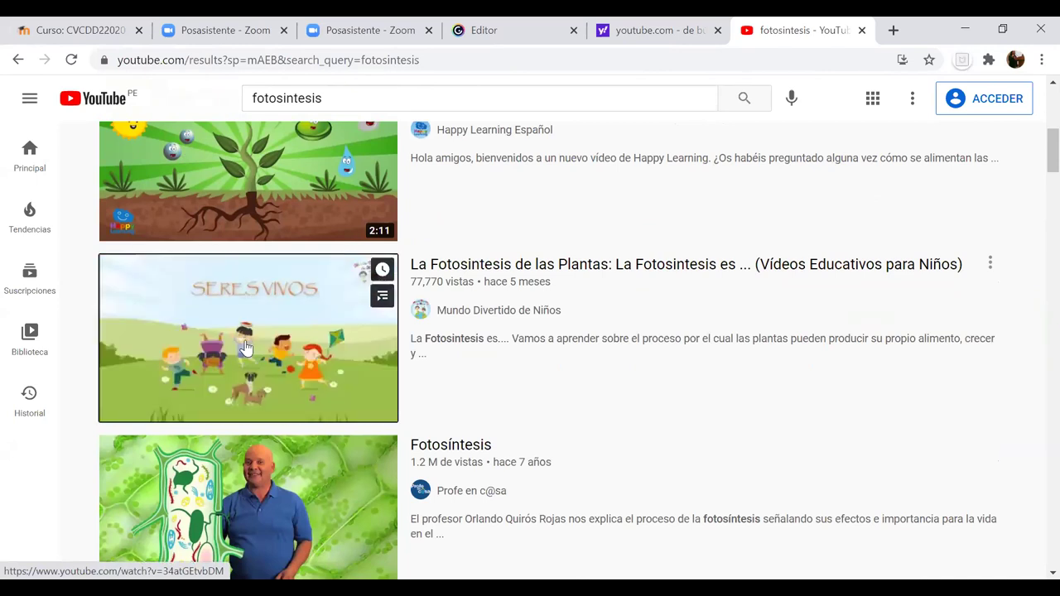
{"action": "left_click", "coordinate": [473, 390]}
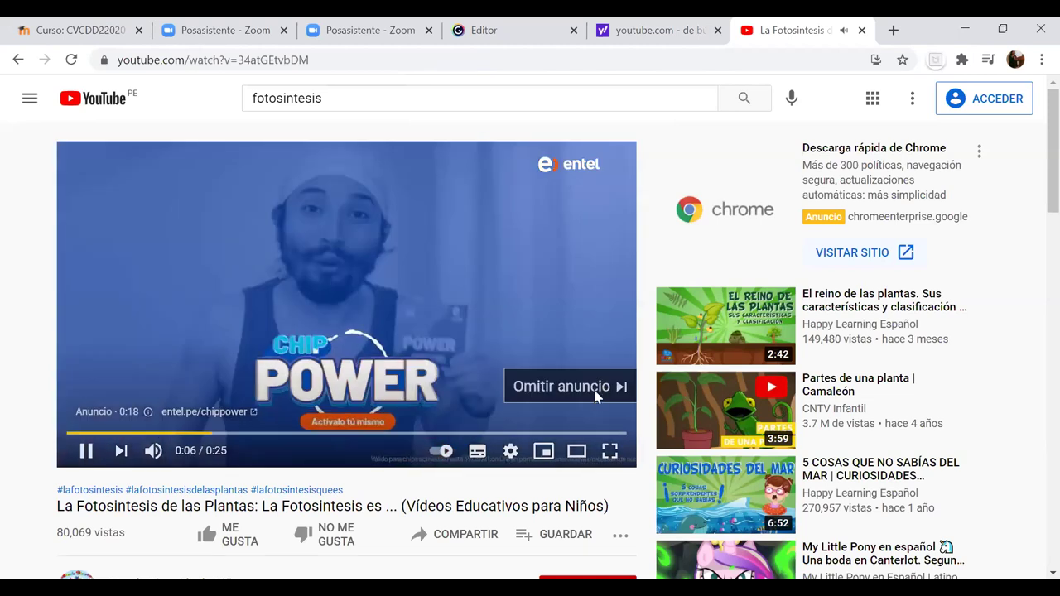
{"action": "left_click", "coordinate": [593, 390]}
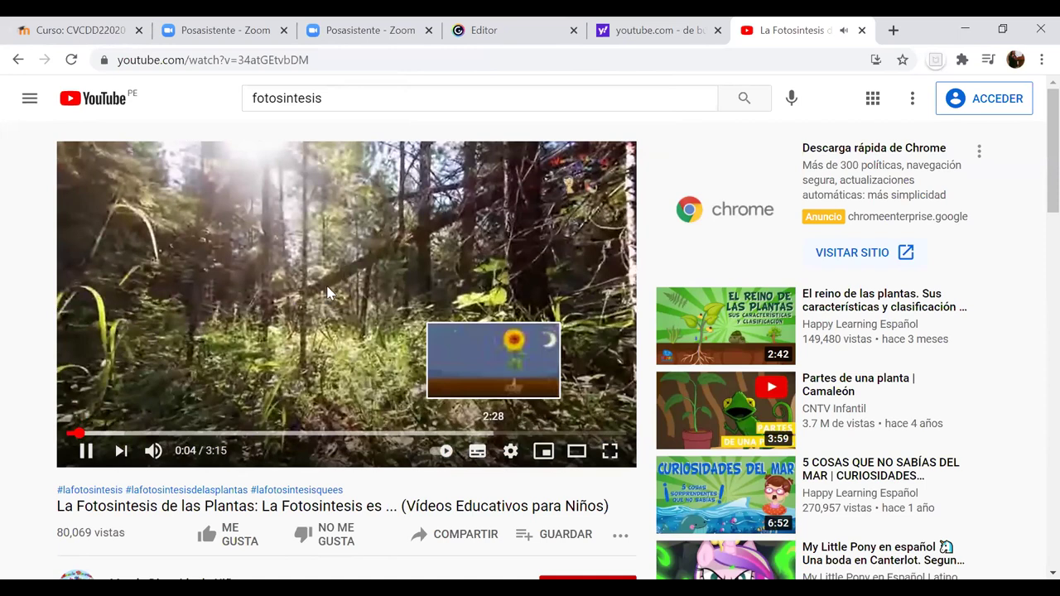
Step: Restart and pause the photosynthesis video, and copy its web address
{"action": "key", "text": "Home"}
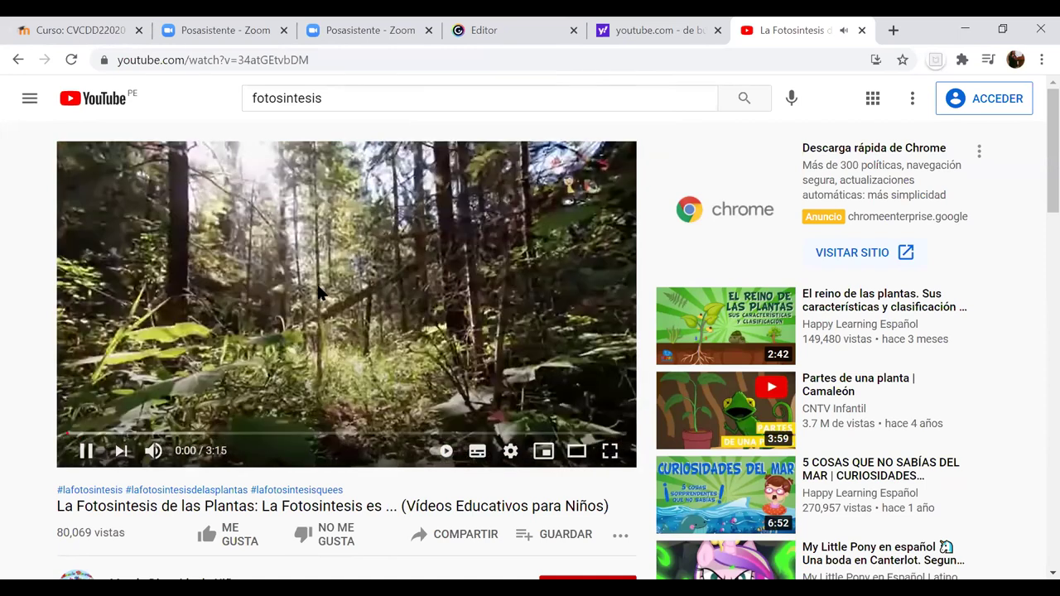
{"action": "left_click", "coordinate": [320, 293]}
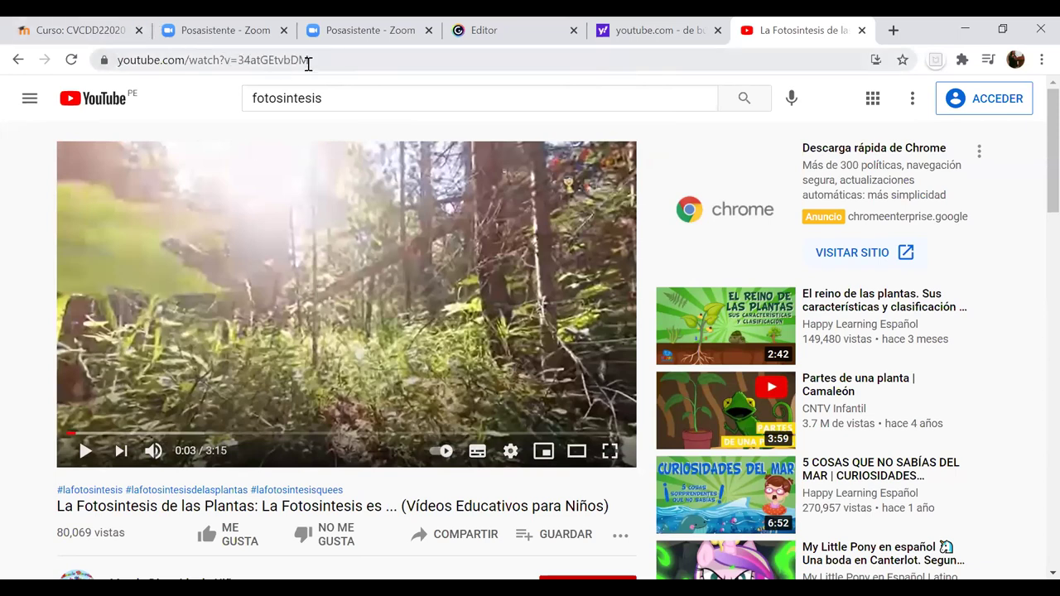
{"action": "left_click", "coordinate": [198, 64]}
{"action": "right_click", "coordinate": [199, 65]}
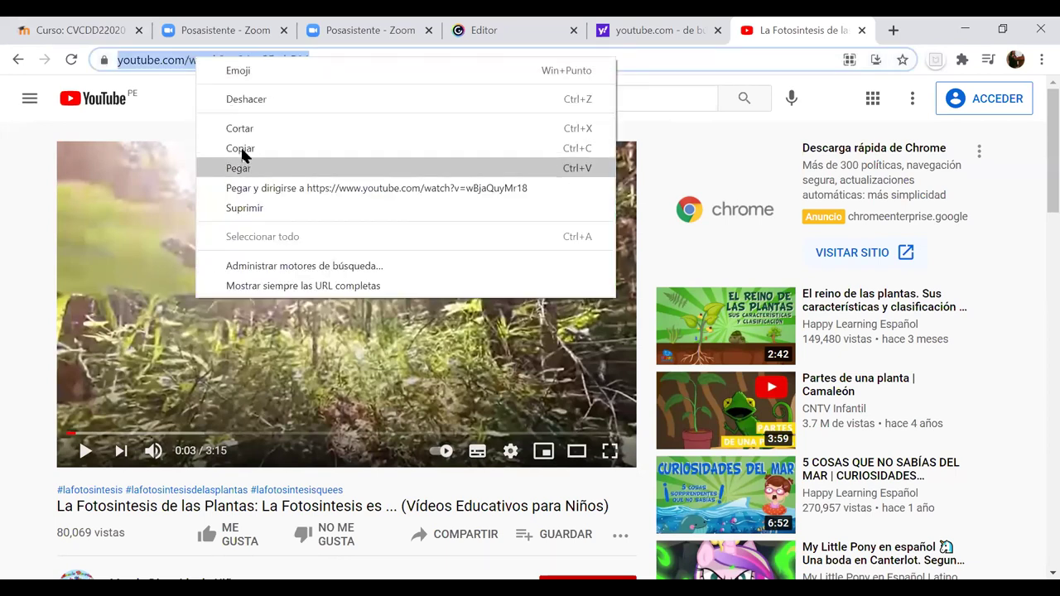
{"action": "left_click", "coordinate": [242, 150]}
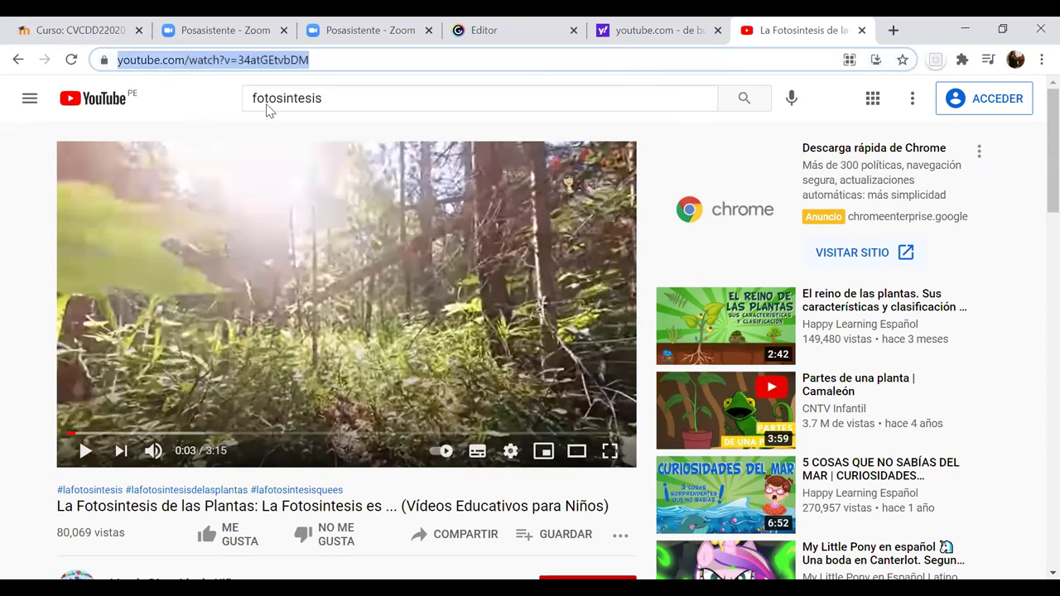
Step: Switch back to the Genially editor, insert the copied video URL into marker 3's HOJA window and save it
{"action": "left_click", "coordinate": [507, 34]}
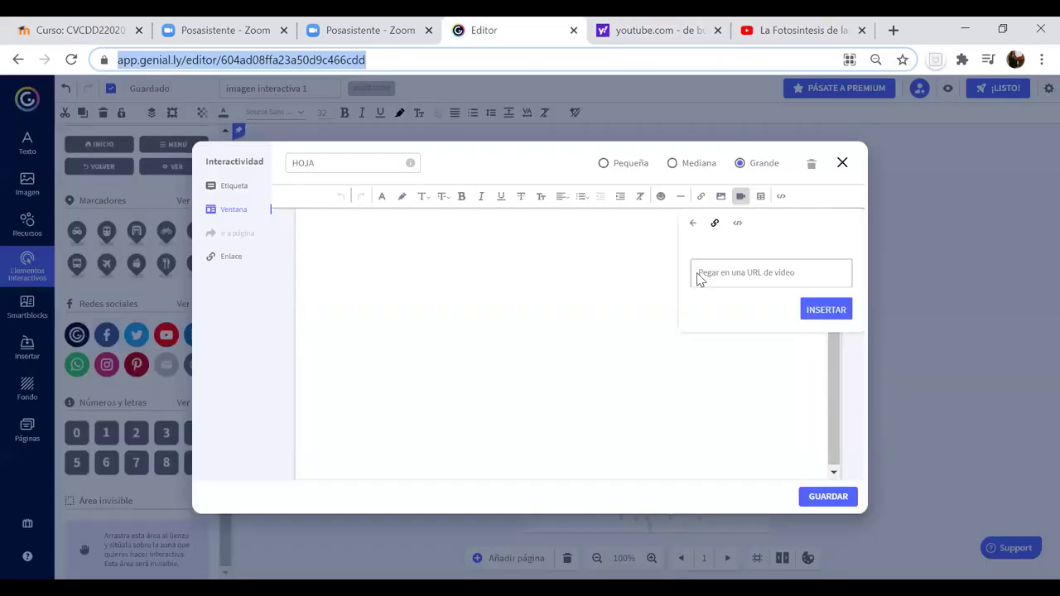
{"action": "right_click", "coordinate": [698, 279]}
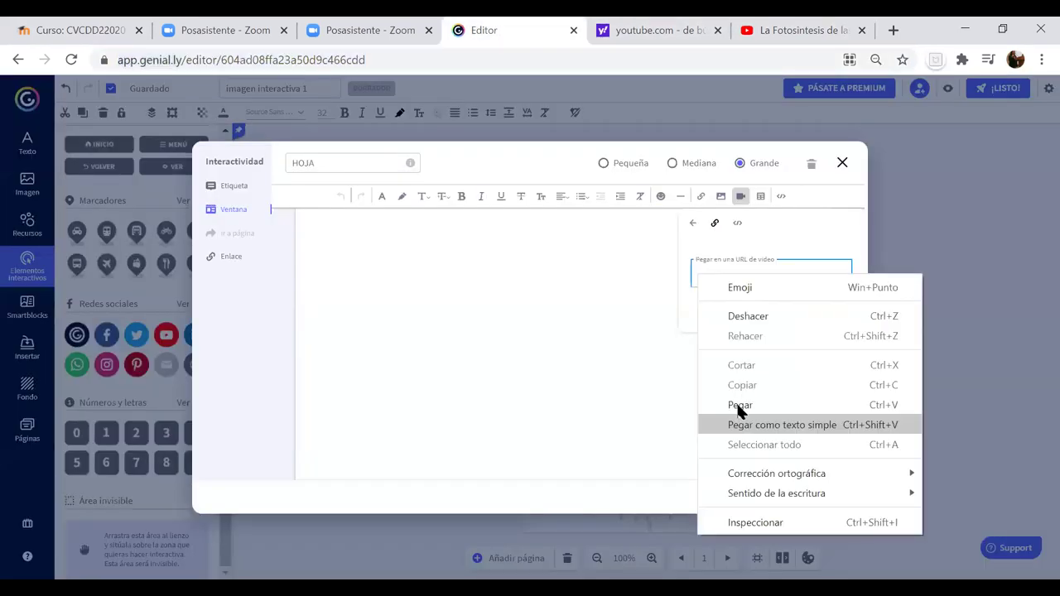
{"action": "key", "text": "ctrl+v"}
{"action": "left_click", "coordinate": [826, 309]}
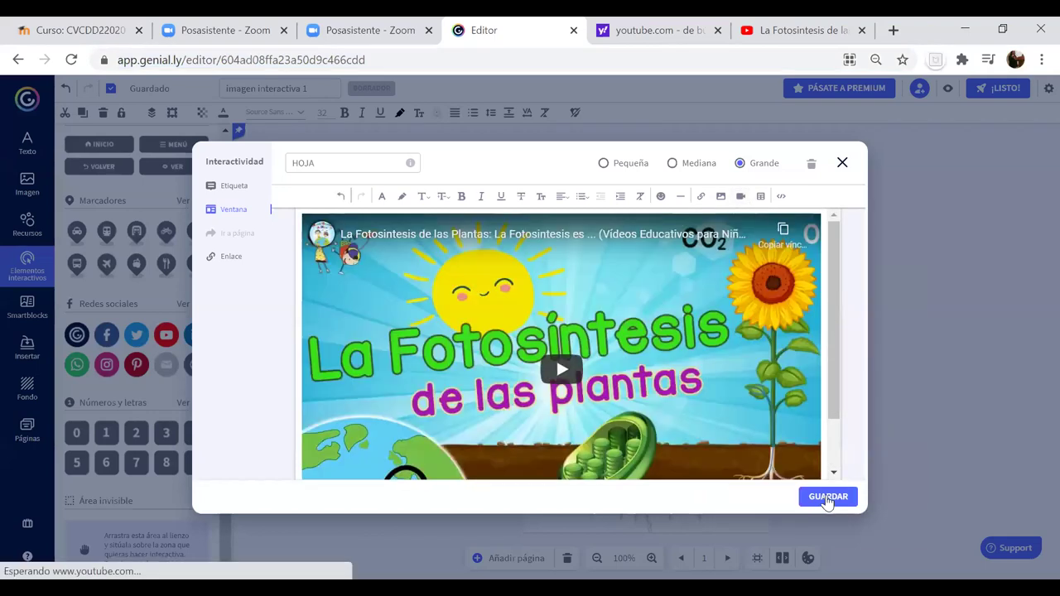
{"action": "left_click", "coordinate": [828, 497]}
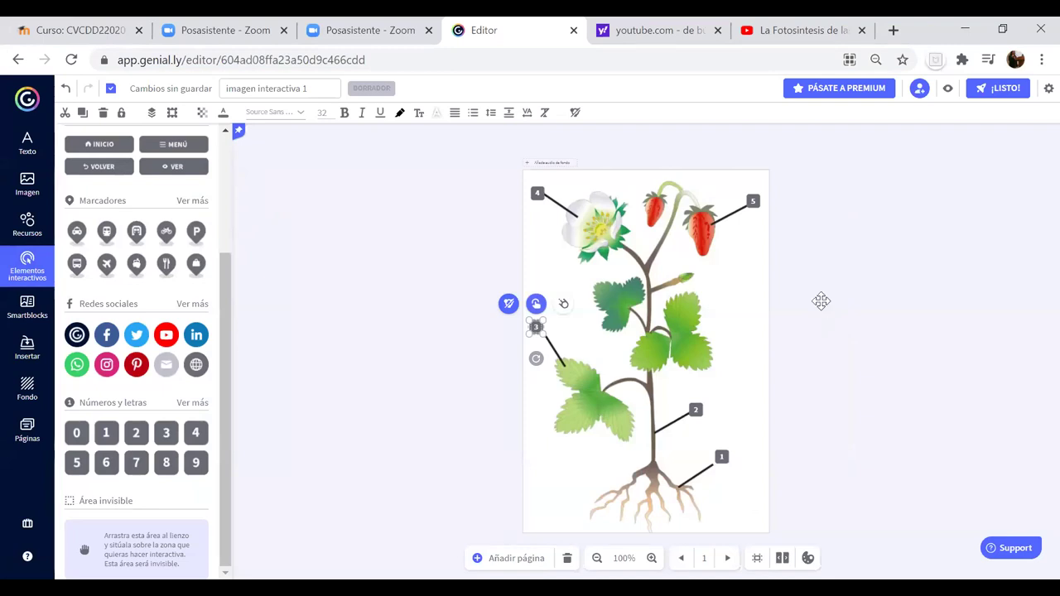
{"action": "left_click", "coordinate": [824, 308]}
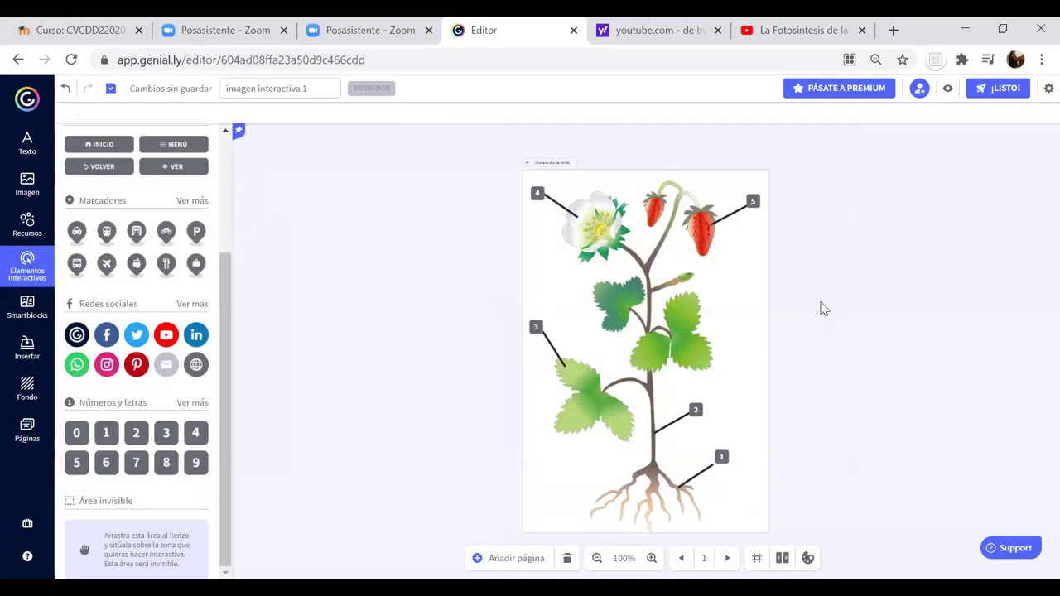
Step: Preview the interactive image and open marker 3's HOJA window
{"action": "left_click", "coordinate": [948, 89]}
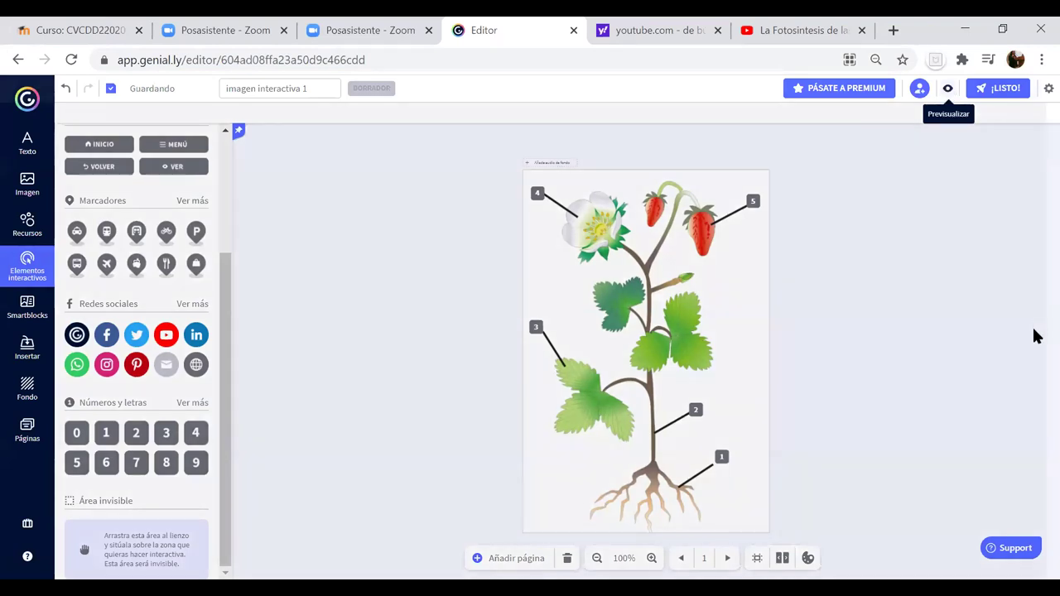
{"action": "scroll", "coordinate": [222, 237], "scroll_direction": "down", "scroll_amount": 3}
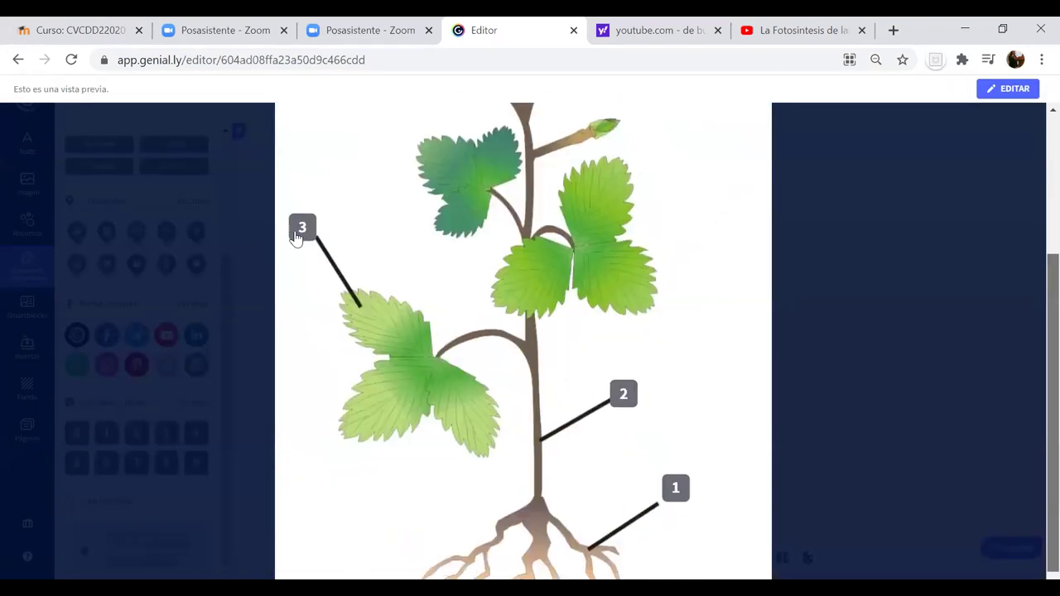
{"action": "left_click", "coordinate": [301, 232]}
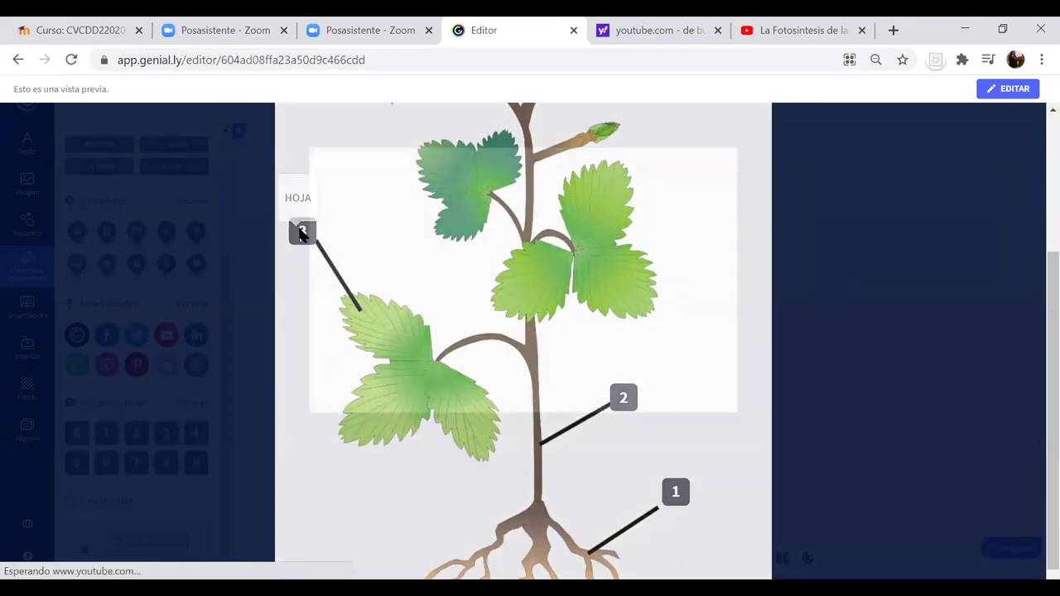
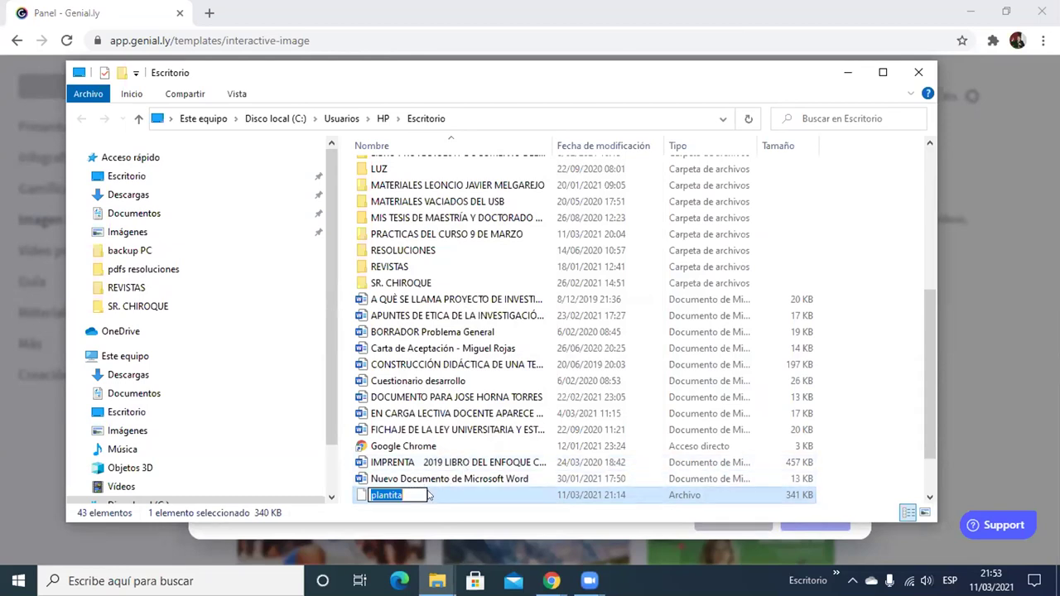
{"action": "left_click", "coordinate": [417, 491]}
{"action": "key", "text": "BackSpace"}
{"action": "key", "text": "BackSpace"}
{"action": "key", "text": "BackSpace"}
{"action": "key", "text": "BackSpace"}
{"action": "key", "text": "BackSpace"}
{"action": "key", "text": "BackSpace"}
{"action": "key", "text": "BackSpace"}
{"action": "key", "text": "BackSpace"}
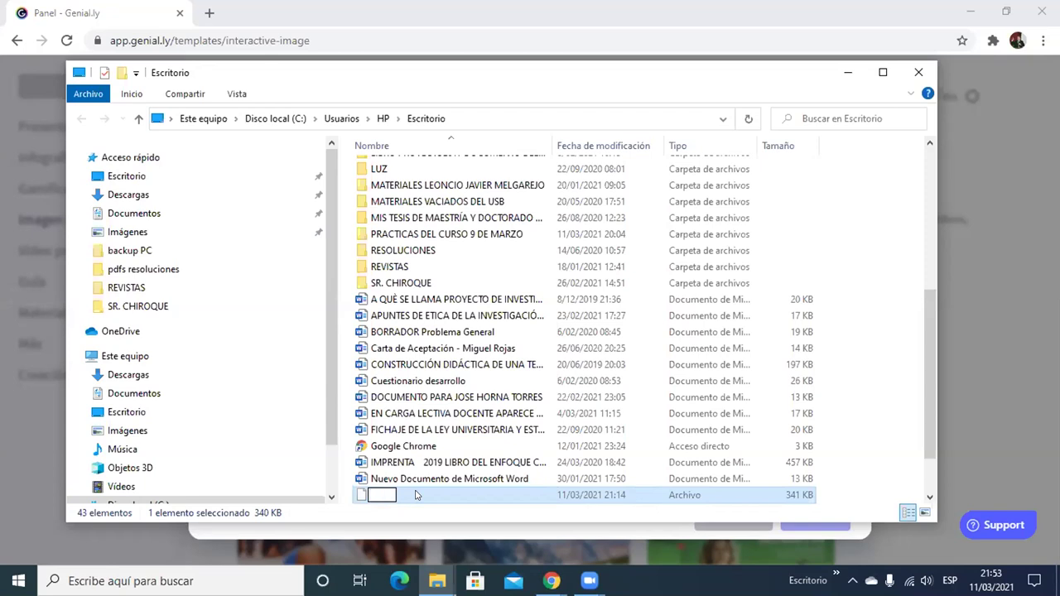
{"action": "type", "text": "PLANTITA."}
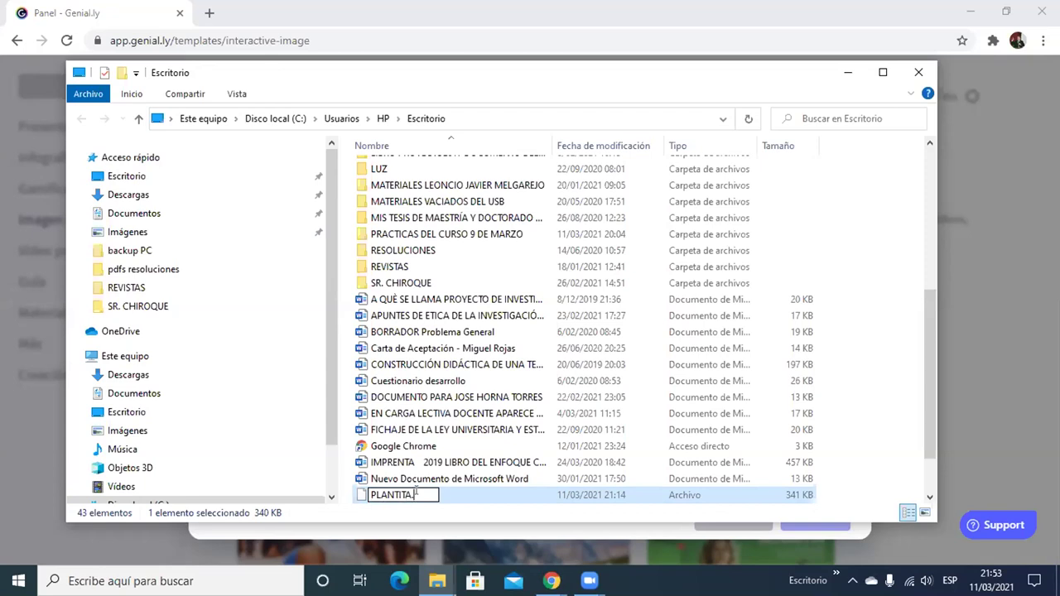
{"action": "type", "text": "JP"}
{"action": "key", "text": "BackSpace"}
{"action": "key", "text": "BackSpace"}
{"action": "key", "text": "BackSpace"}
{"action": "key", "text": "BackSpace"}
{"action": "key", "text": "BackSpace"}
{"action": "key", "text": "BackSpace"}
{"action": "key", "text": "BackSpace"}
{"action": "key", "text": "BackSpace"}
{"action": "key", "text": "BackSpace"}
{"action": "key", "text": "BackSpace"}
{"action": "key", "text": "BackSpace"}
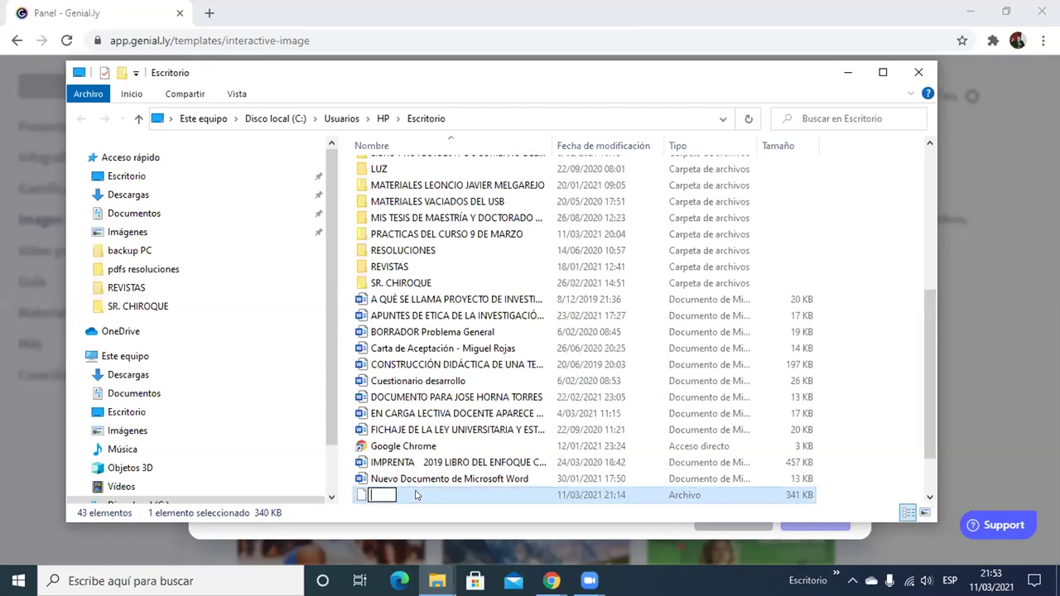
Step: Rename the desktop file plantita as plantita.jpg and close the Escritorio folder
{"action": "type", "text": "plantita,"}
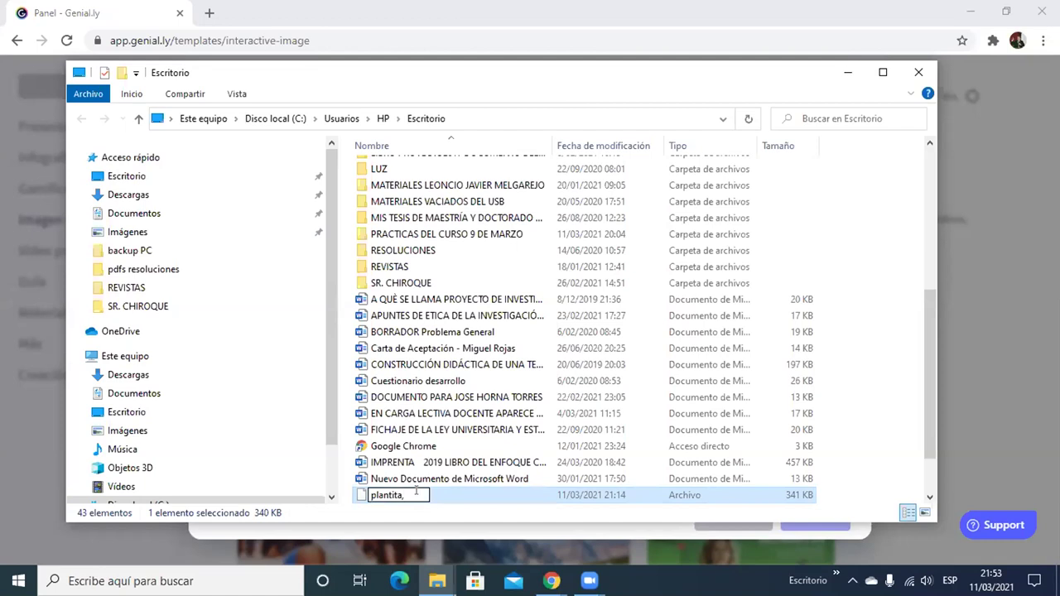
{"action": "type", "text": "p"}
{"action": "key", "text": "BackSpace"}
{"action": "key", "text": "BackSpace"}
{"action": "type", "text": ".jpg"}
{"action": "key", "text": "Return"}
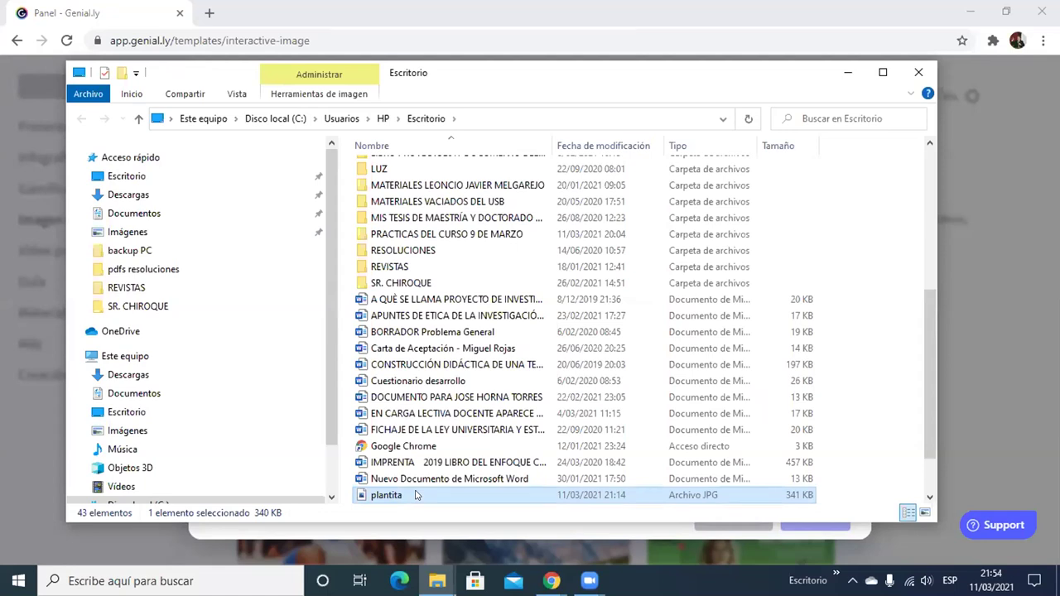
{"action": "left_click", "coordinate": [917, 72]}
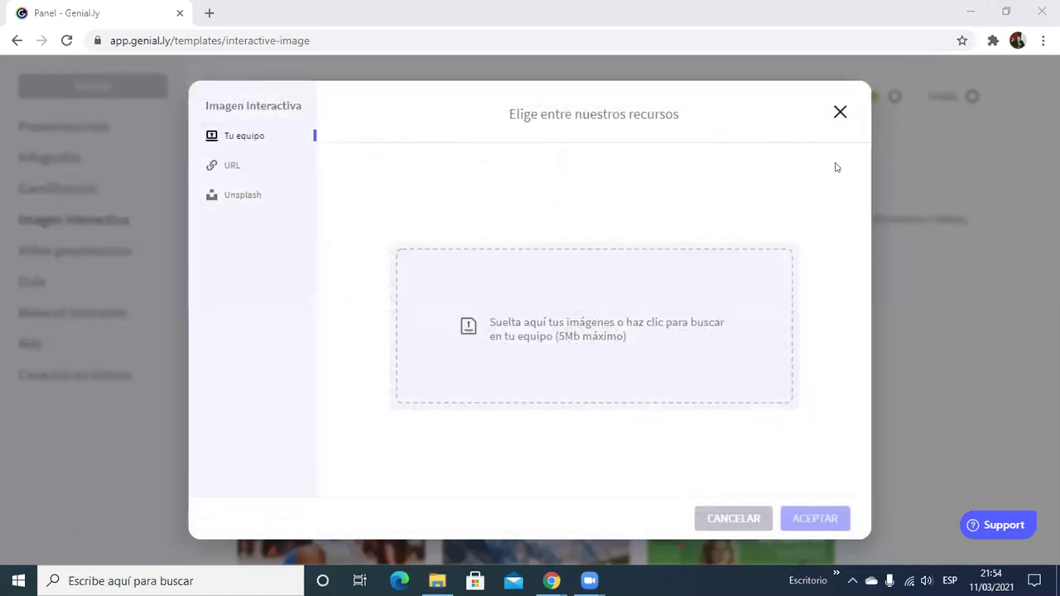
Step: Upload the plantita image from the Escritorio folder and accept it as the picture for the interactive image
{"action": "left_click", "coordinate": [553, 347]}
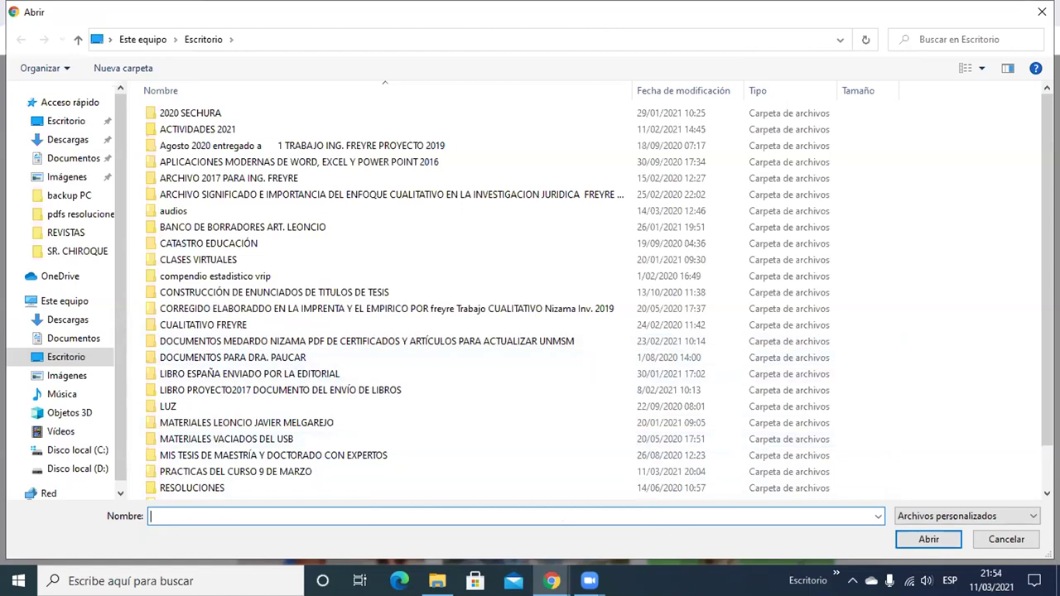
{"action": "scroll", "coordinate": [592, 298], "scroll_direction": "down", "scroll_amount": 1}
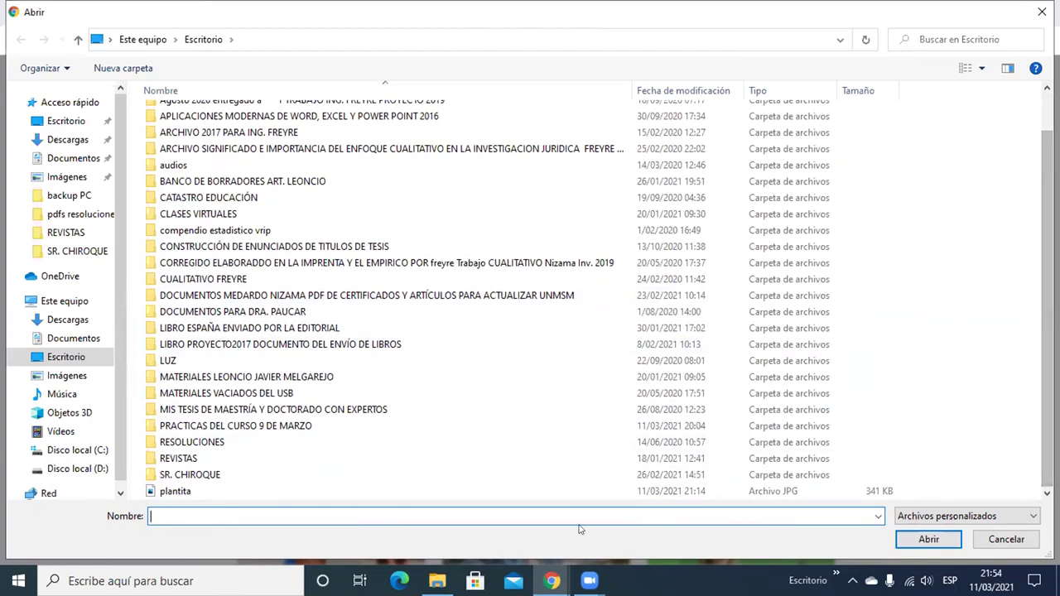
{"action": "left_click", "coordinate": [188, 492]}
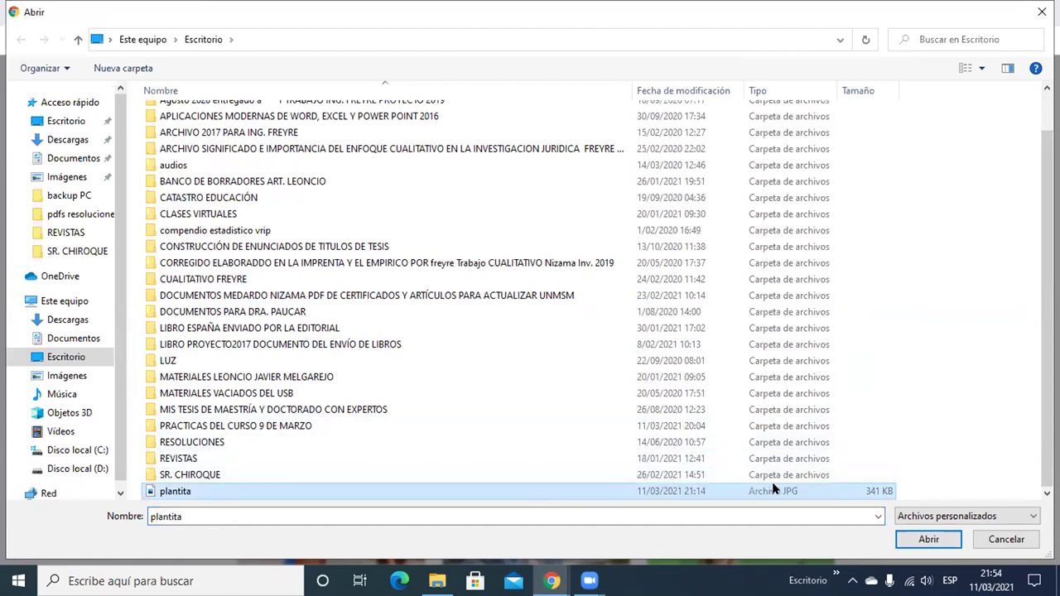
{"action": "left_click", "coordinate": [929, 537]}
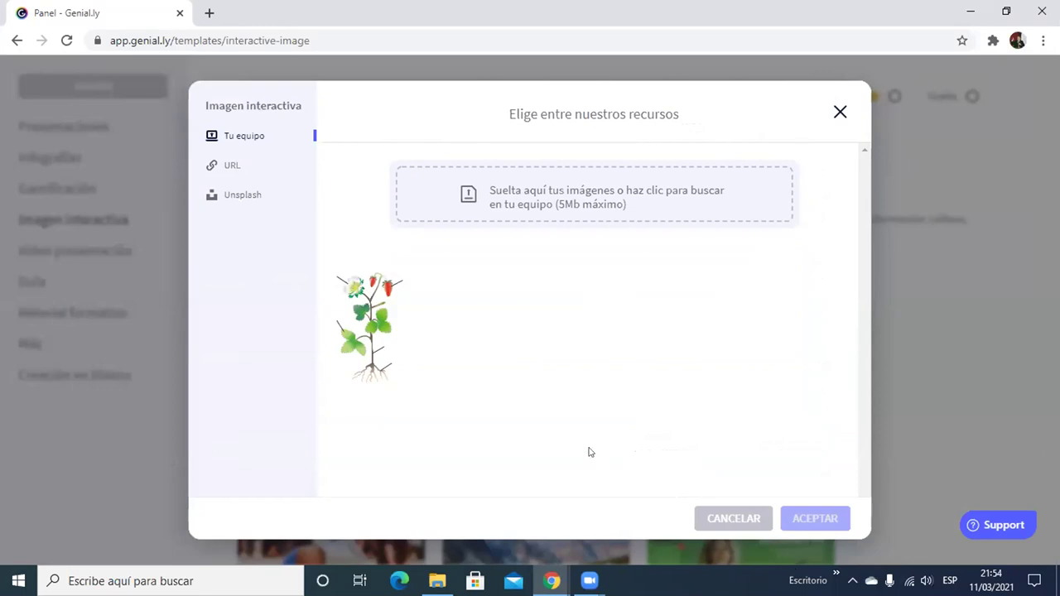
{"action": "left_click", "coordinate": [370, 345]}
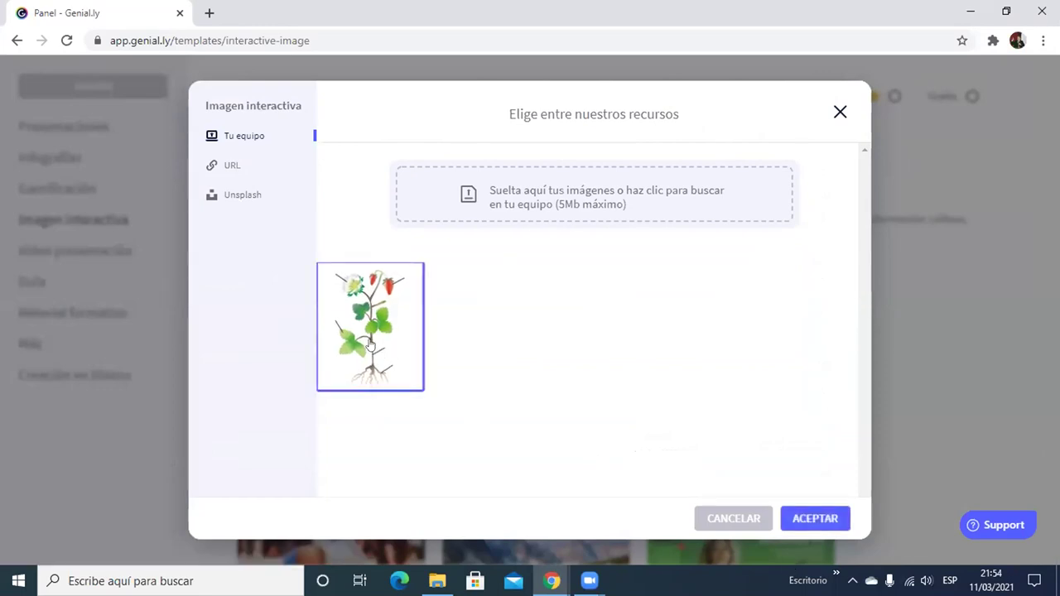
{"action": "left_click", "coordinate": [815, 518]}
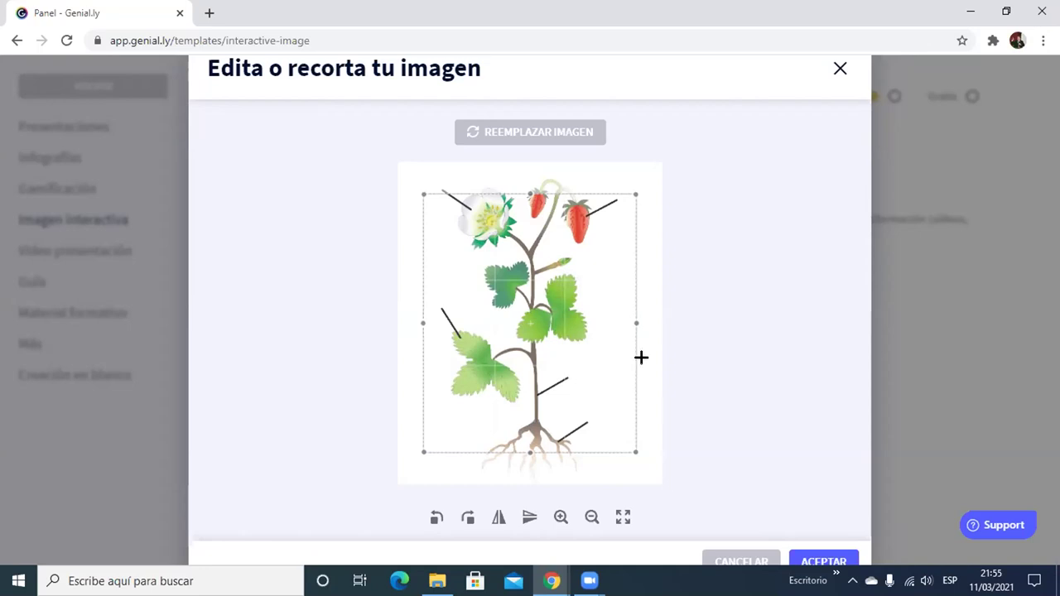
Step: Try to expand the crop frame to all four edges of the plant image
{"action": "left_click_drag", "start_coordinate": [630, 346], "coordinate": [662, 341]}
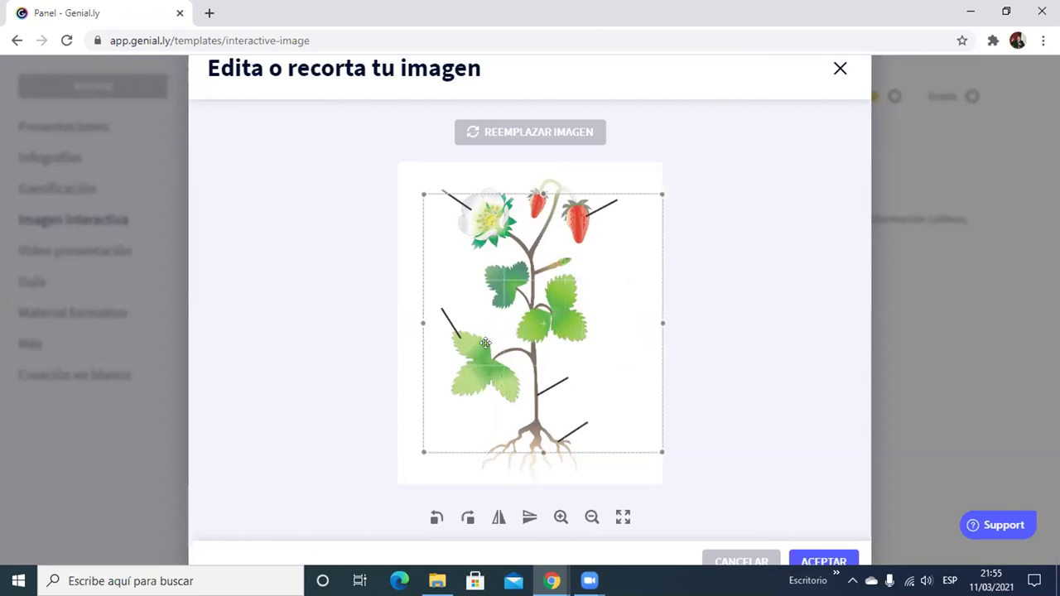
{"action": "left_click_drag", "start_coordinate": [414, 351], "coordinate": [392, 356]}
{"action": "left_click_drag", "start_coordinate": [553, 196], "coordinate": [558, 161]}
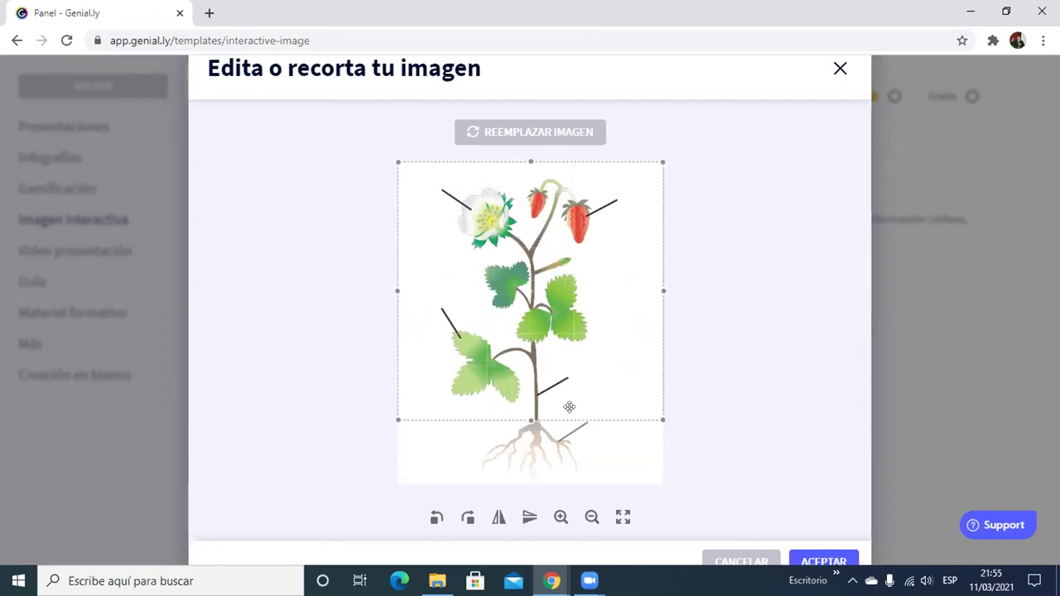
{"action": "left_click_drag", "start_coordinate": [569, 425], "coordinate": [569, 480]}
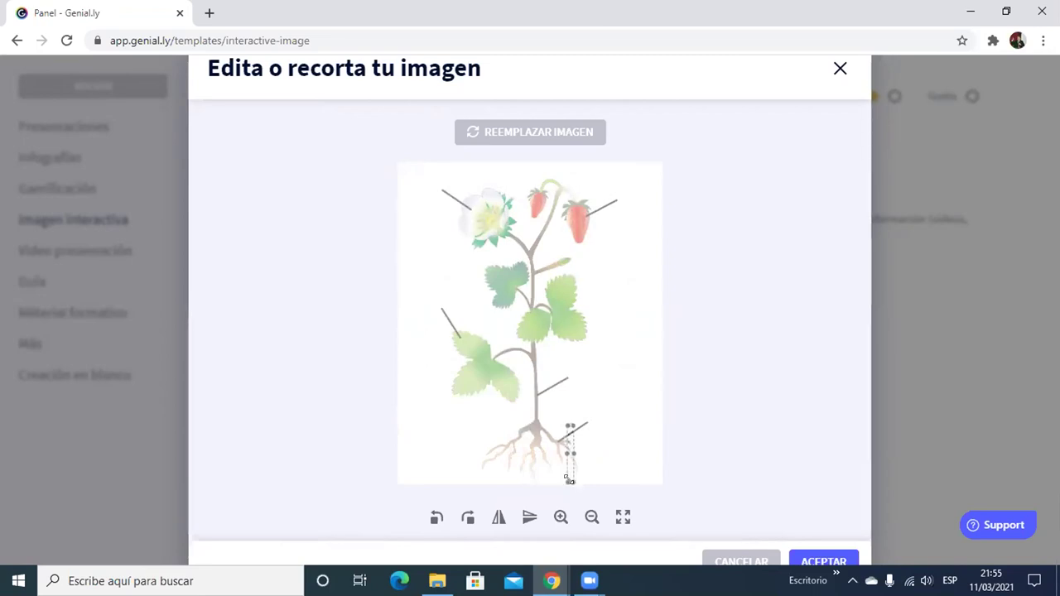
Step: Try to widen the crop frame around the roots to the image's side edges and align it with the lower edge
{"action": "left_click_drag", "start_coordinate": [569, 480], "coordinate": [570, 481]}
{"action": "left_click_drag", "start_coordinate": [569, 454], "coordinate": [659, 459]}
{"action": "mouse_move", "coordinate": [629, 423]}
{"action": "left_mouse_down"}
{"action": "mouse_move", "coordinate": [628, 411]}
{"action": "mouse_move", "coordinate": [627, 427]}
{"action": "left_mouse_up"}
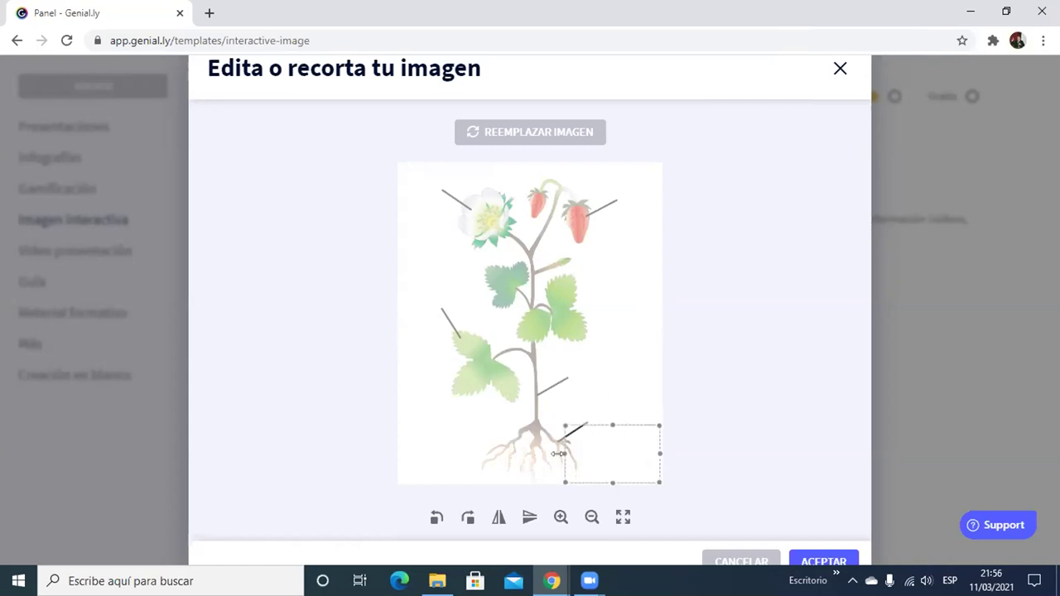
{"action": "left_click_drag", "start_coordinate": [559, 454], "coordinate": [377, 458]}
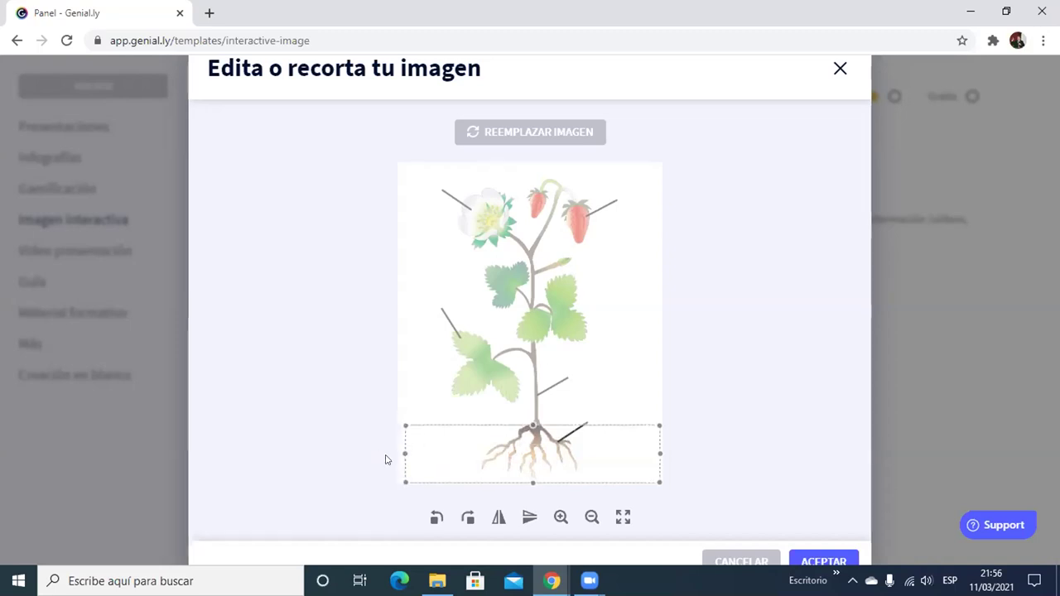
{"action": "left_click_drag", "start_coordinate": [403, 451], "coordinate": [393, 444]}
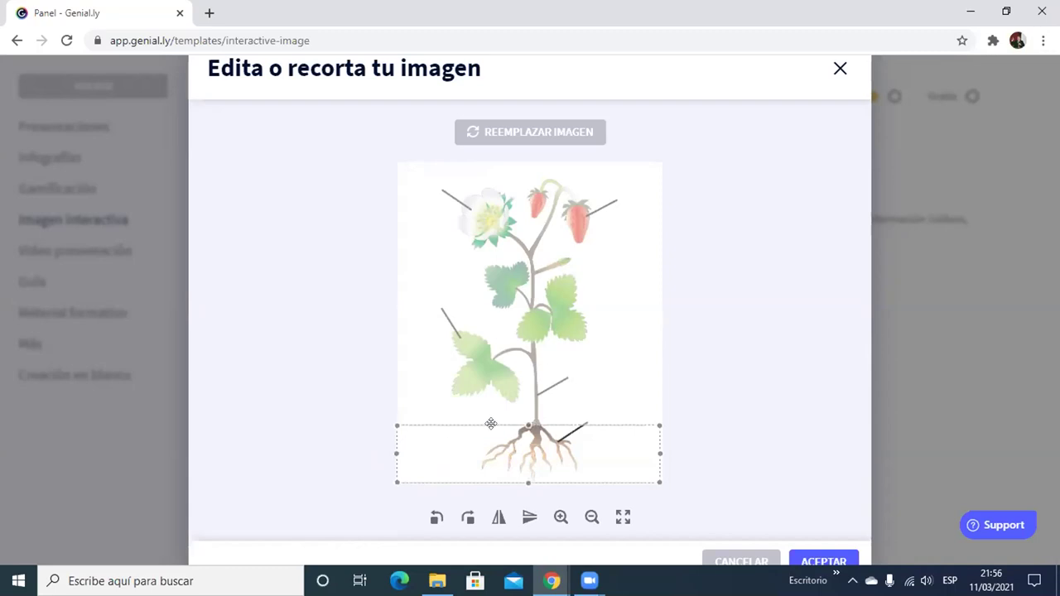
{"action": "left_click_drag", "start_coordinate": [492, 424], "coordinate": [492, 418]}
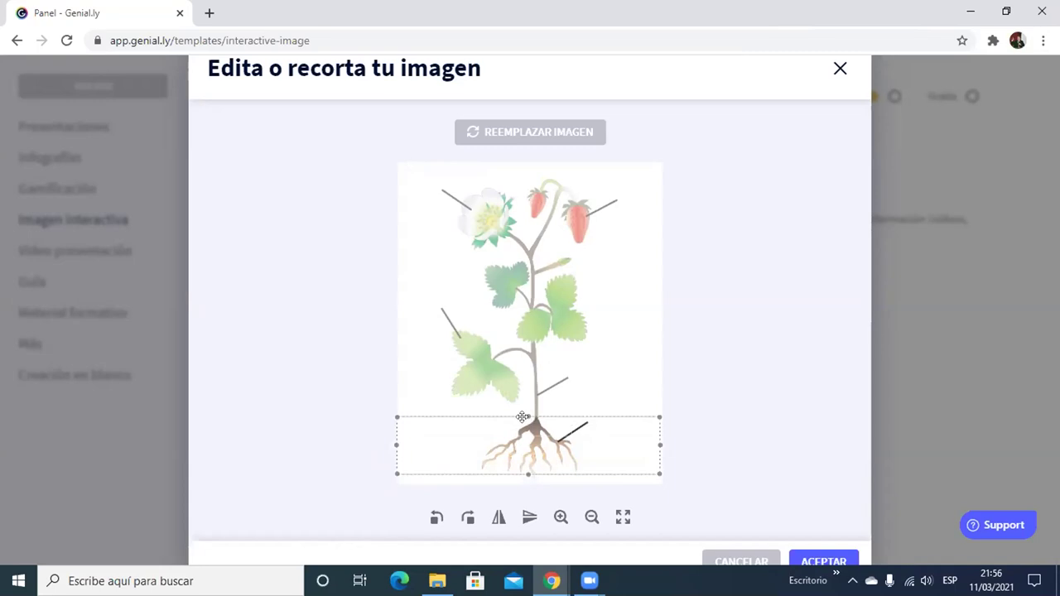
{"action": "left_click_drag", "start_coordinate": [522, 417], "coordinate": [591, 490]}
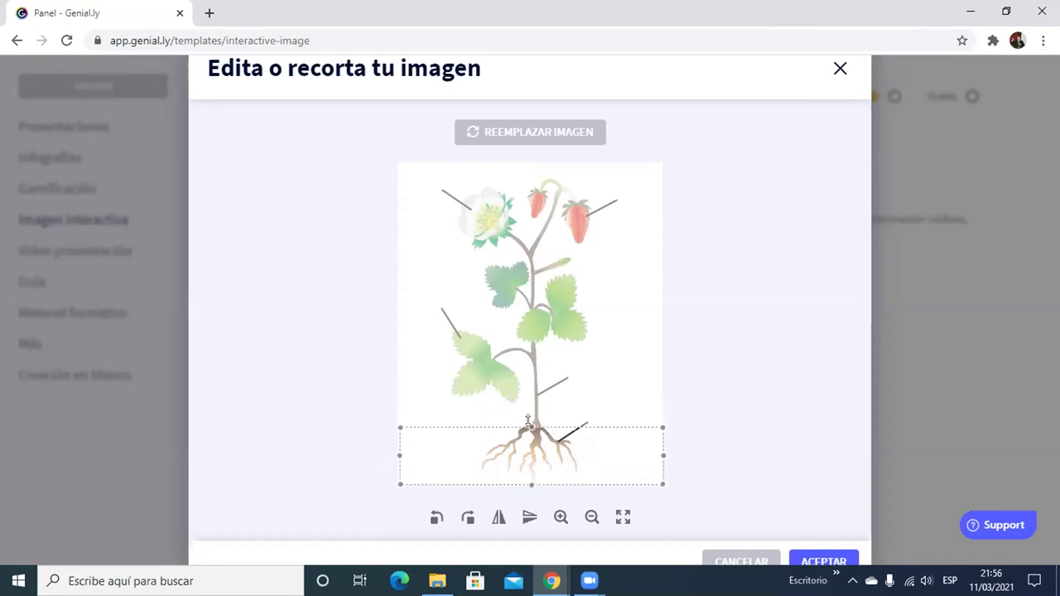
Step: Try to raise the crop frame above the roots and stretch it to both side edges of the image
{"action": "left_click_drag", "start_coordinate": [529, 420], "coordinate": [555, 281]}
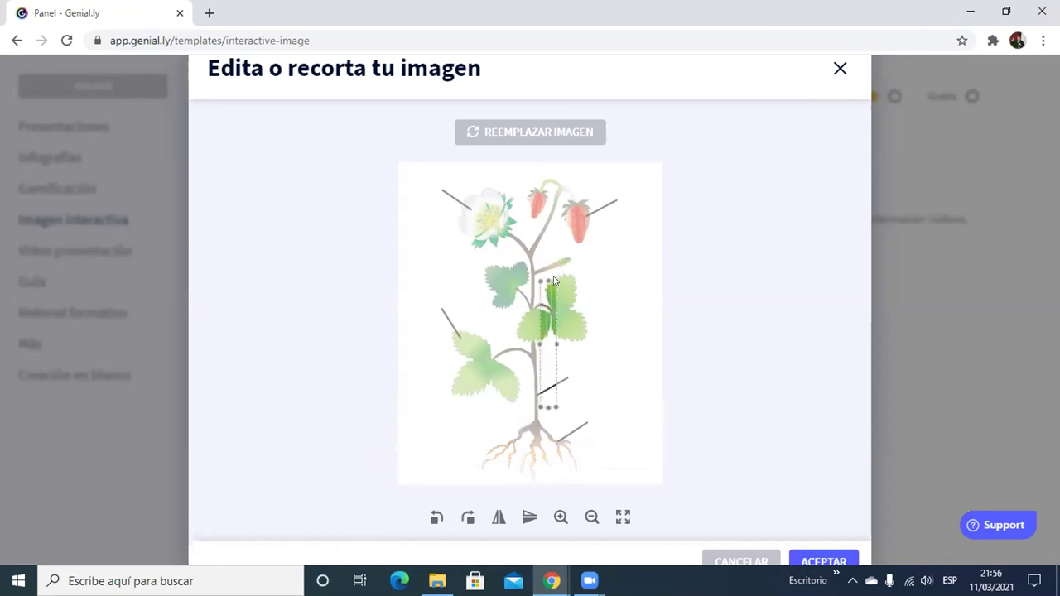
{"action": "left_click_drag", "start_coordinate": [554, 340], "coordinate": [658, 367]}
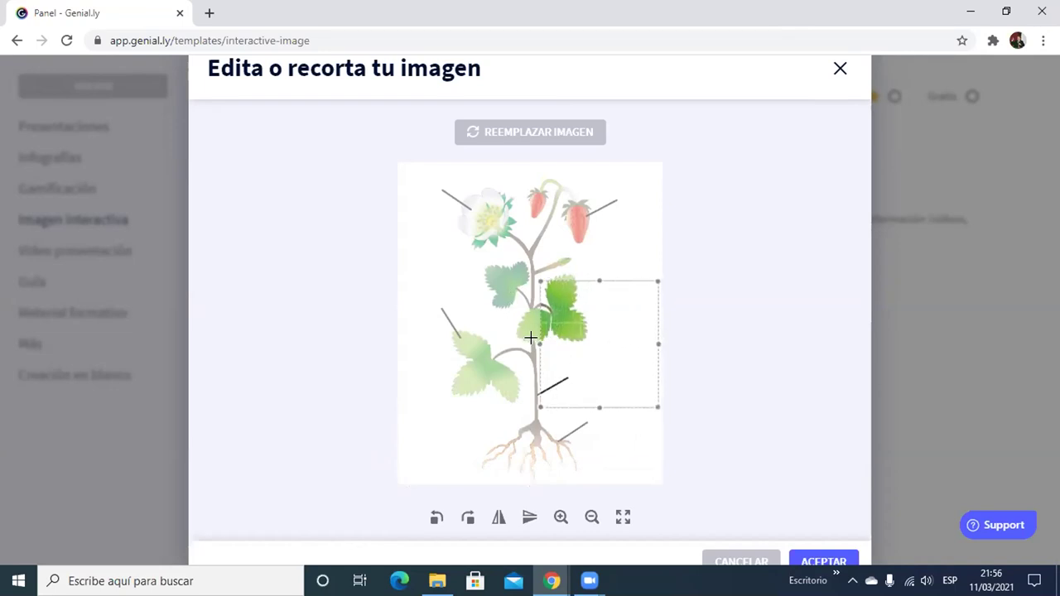
{"action": "left_click_drag", "start_coordinate": [534, 341], "coordinate": [394, 319]}
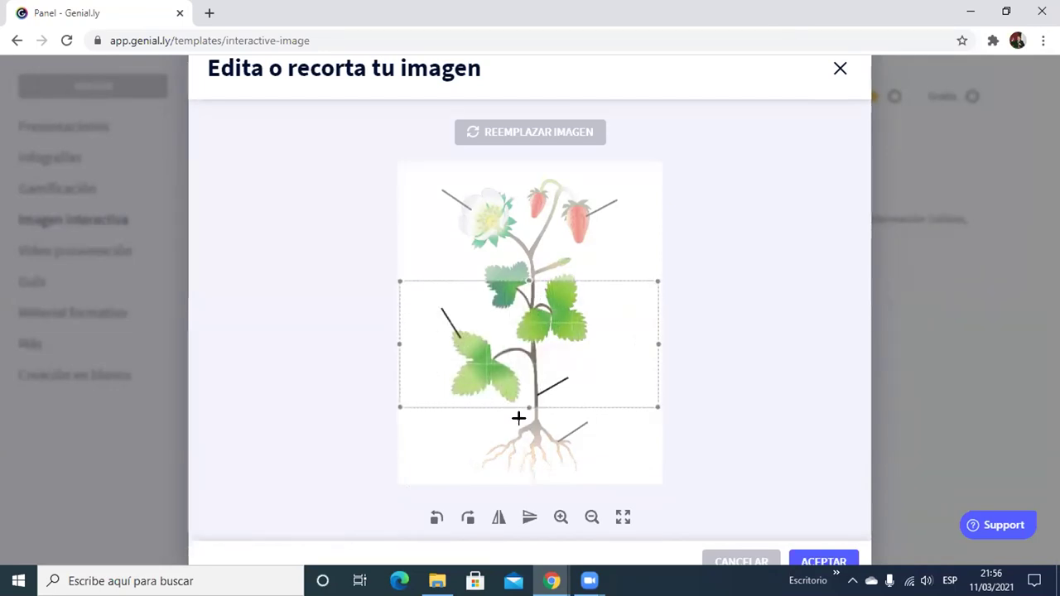
Step: Draw a crop frame over the roots, extend it to the image's upper and side edges around the whole plant, and accept the crop
{"action": "left_click_drag", "start_coordinate": [530, 419], "coordinate": [507, 484]}
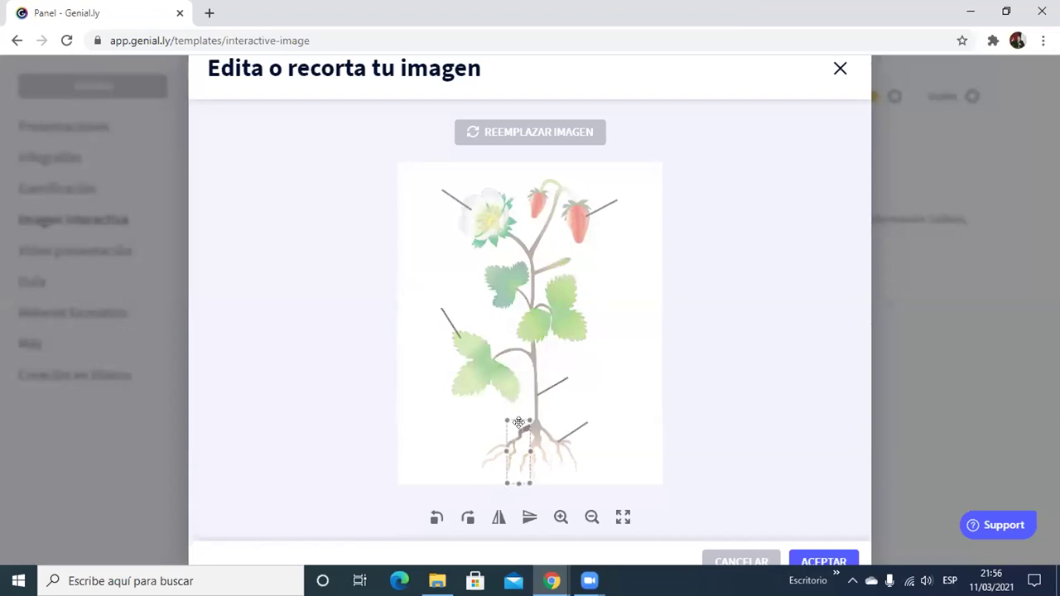
{"action": "left_click_drag", "start_coordinate": [514, 416], "coordinate": [534, 296]}
{"action": "left_click_drag", "start_coordinate": [536, 181], "coordinate": [539, 164]}
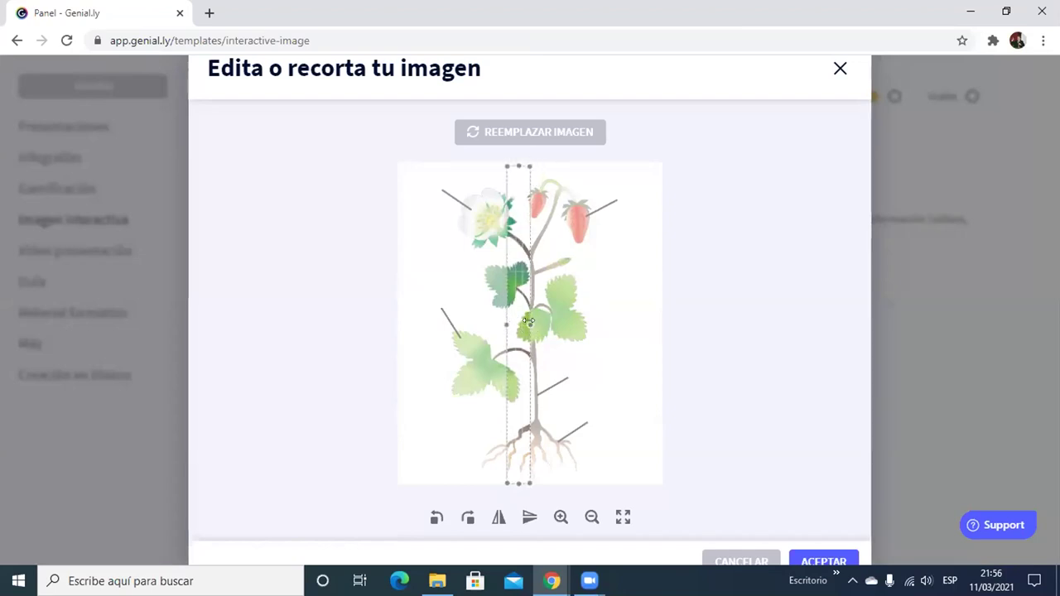
{"action": "left_click_drag", "start_coordinate": [529, 322], "coordinate": [658, 390]}
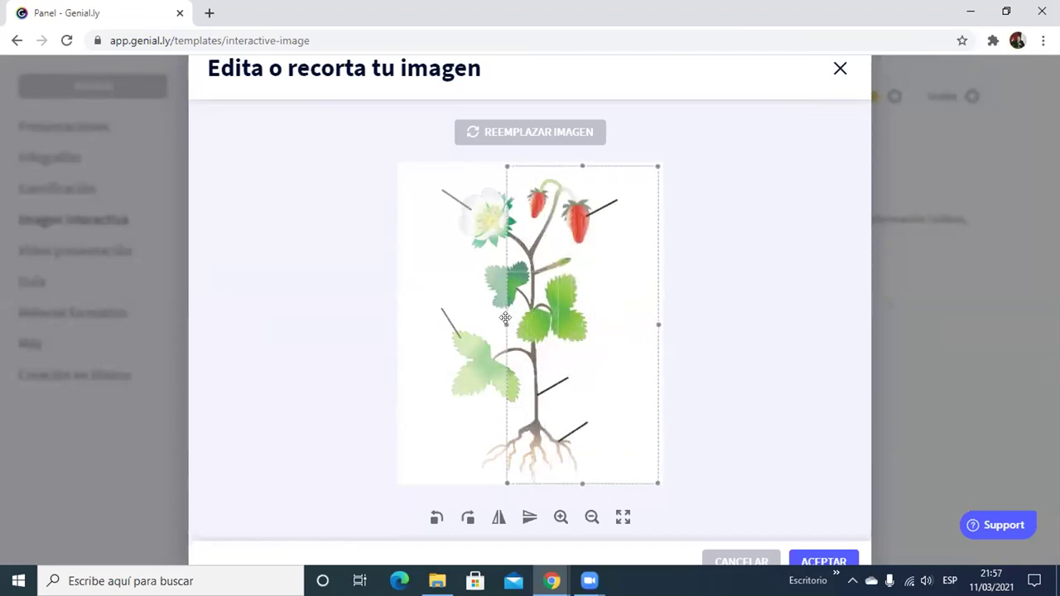
{"action": "left_click_drag", "start_coordinate": [504, 321], "coordinate": [395, 308]}
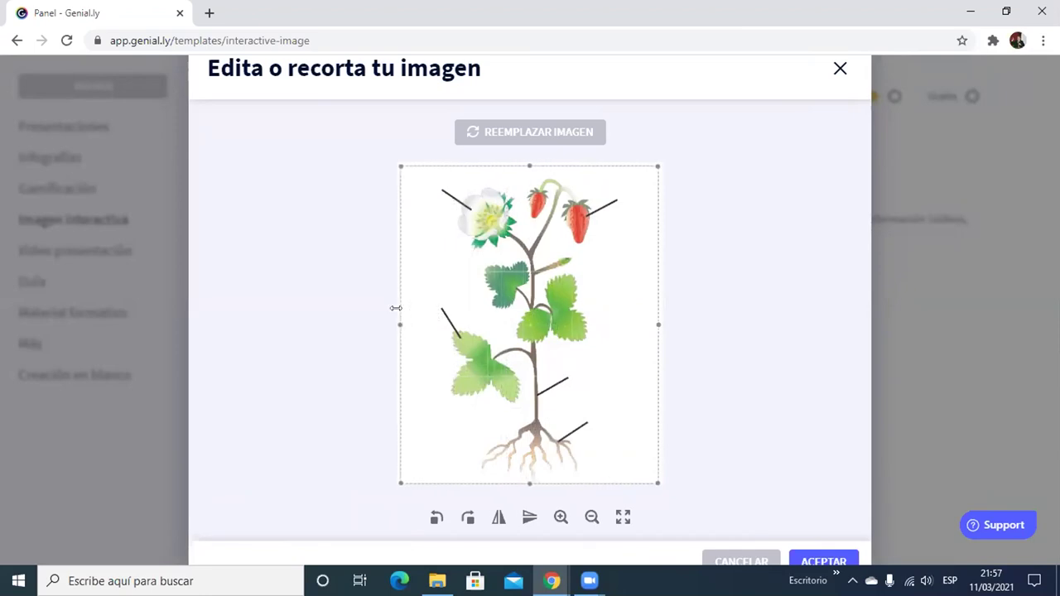
{"action": "left_click", "coordinate": [824, 560]}
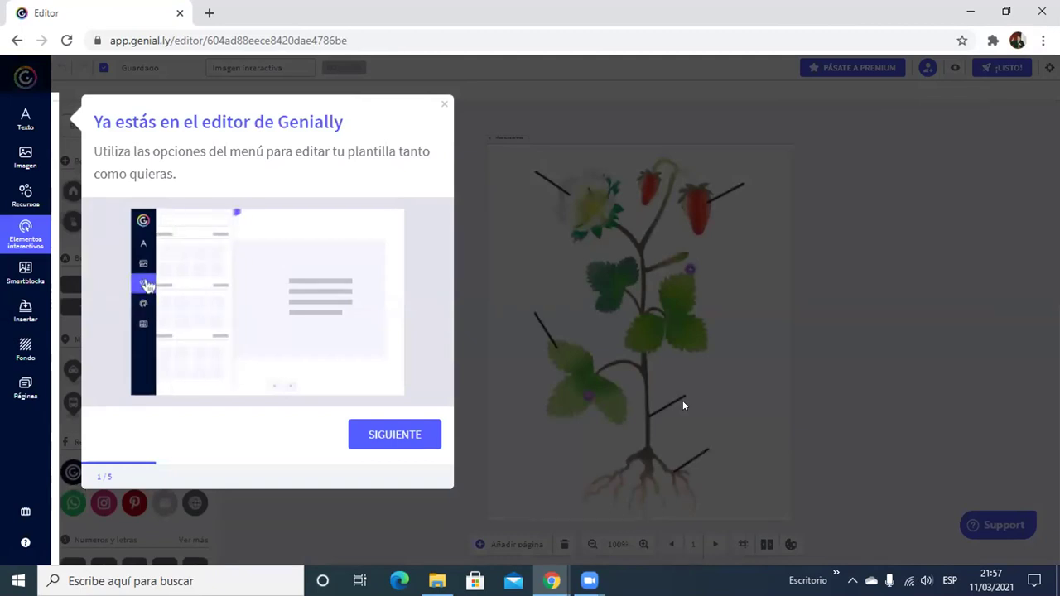
Step: Go through the five-part editor introduction and finish it to start creating
{"action": "left_click", "coordinate": [393, 437]}
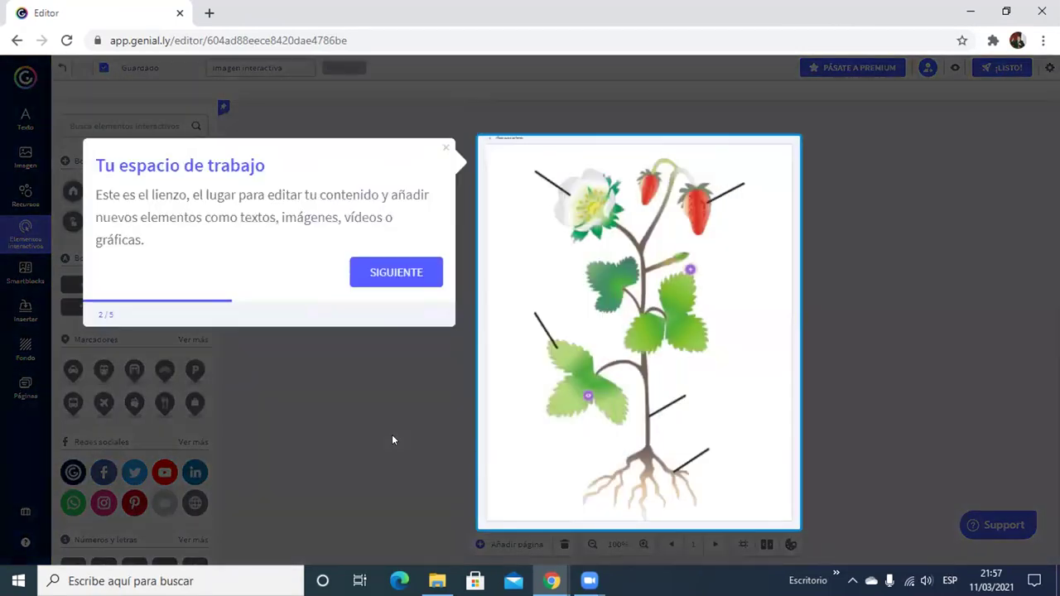
{"action": "left_click", "coordinate": [393, 273]}
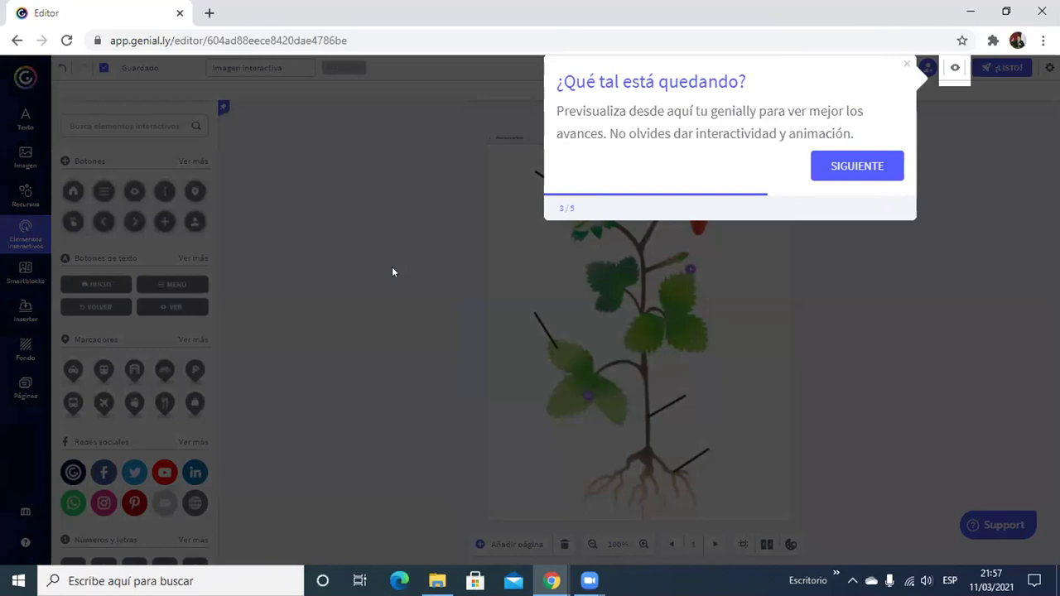
{"action": "left_click", "coordinate": [852, 167]}
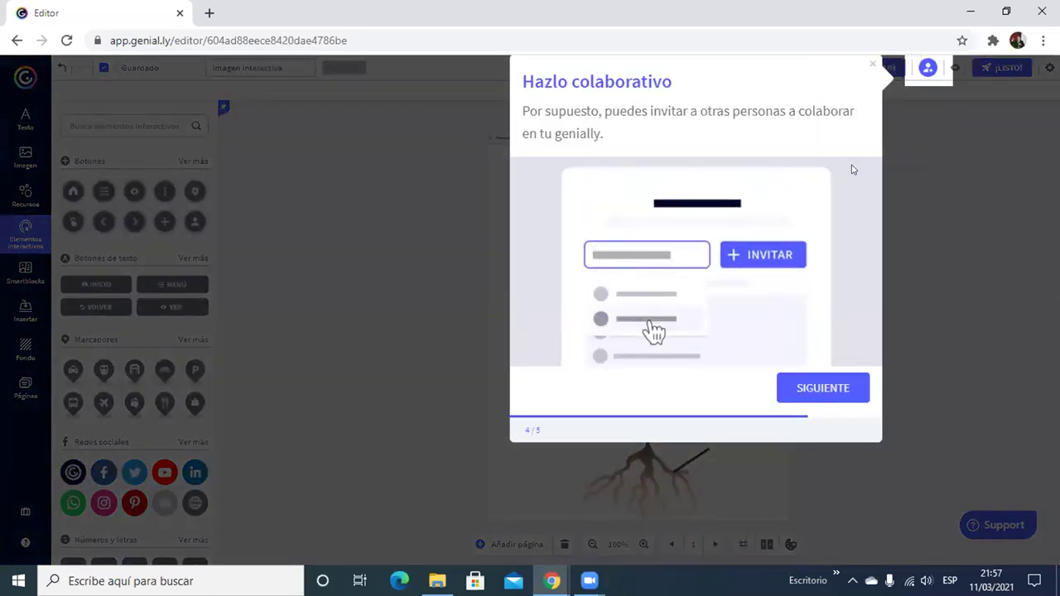
{"action": "left_click", "coordinate": [839, 388]}
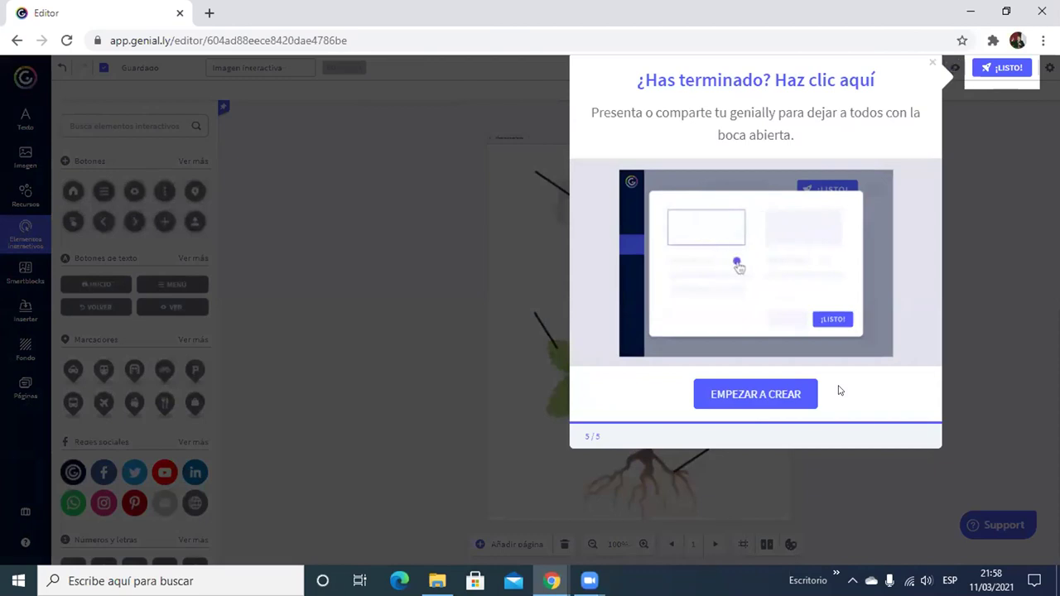
{"action": "left_click", "coordinate": [746, 394]}
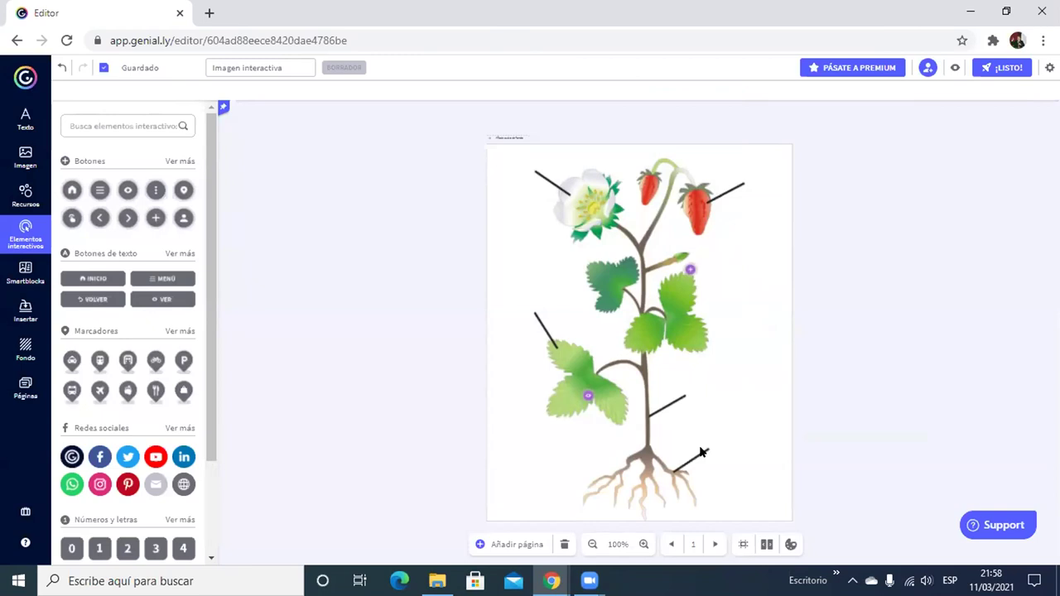
Step: Delete the purple eye marker on the lower leaf cluster
{"action": "left_click", "coordinate": [582, 393]}
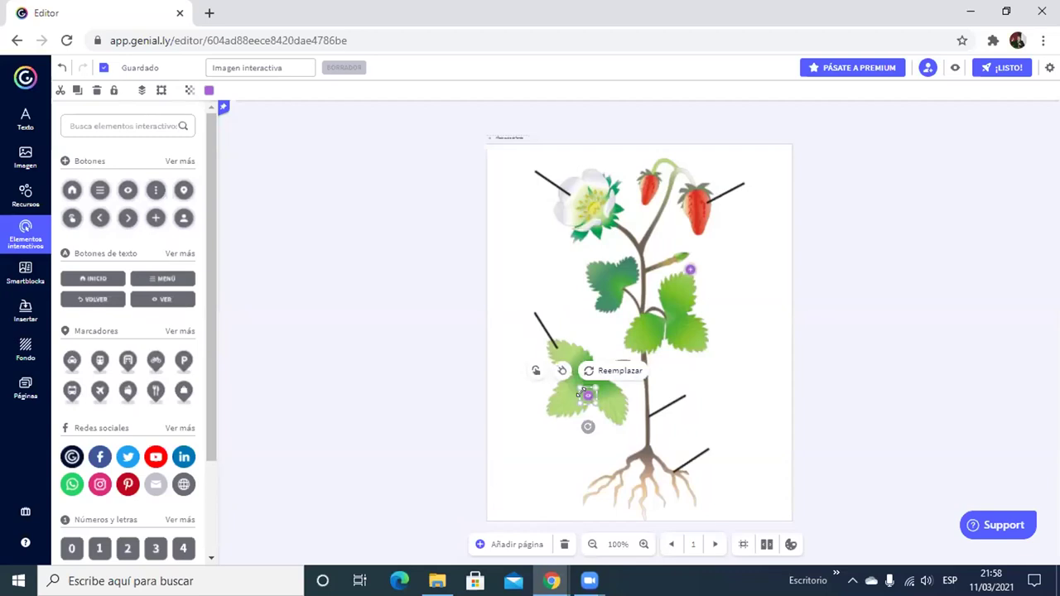
{"action": "right_click", "coordinate": [582, 395]}
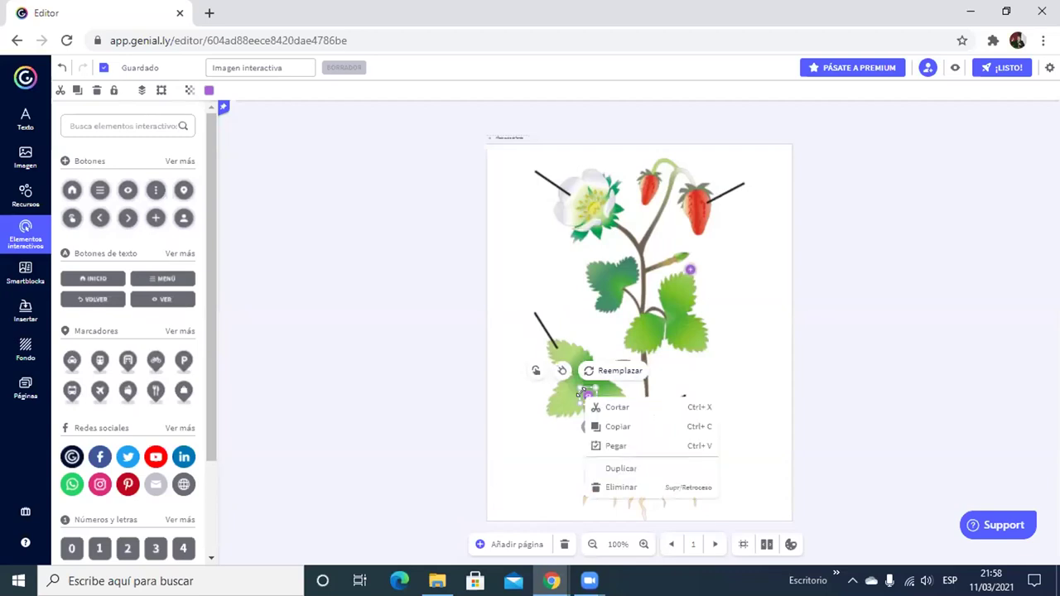
{"action": "left_click", "coordinate": [626, 487]}
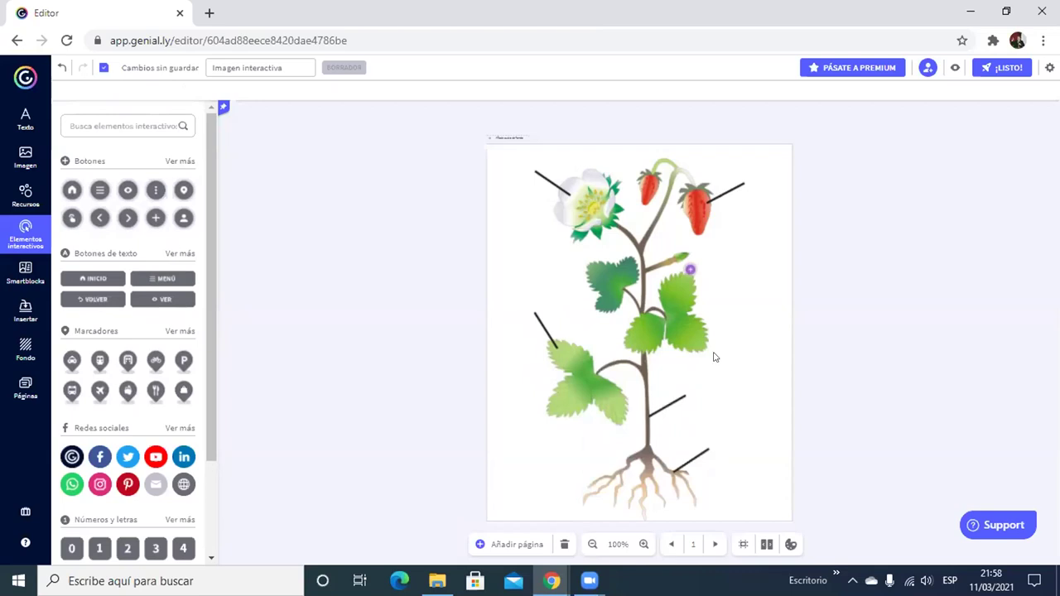
Step: Delete the remaining purple plus marker beside the flower bud
{"action": "left_click", "coordinate": [682, 267]}
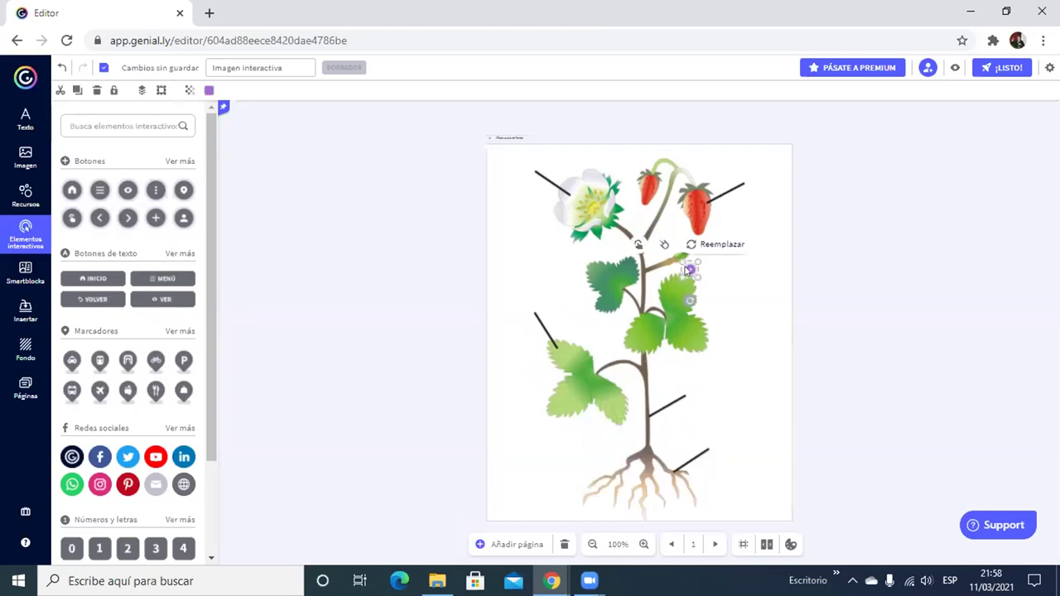
{"action": "left_click", "coordinate": [726, 307]}
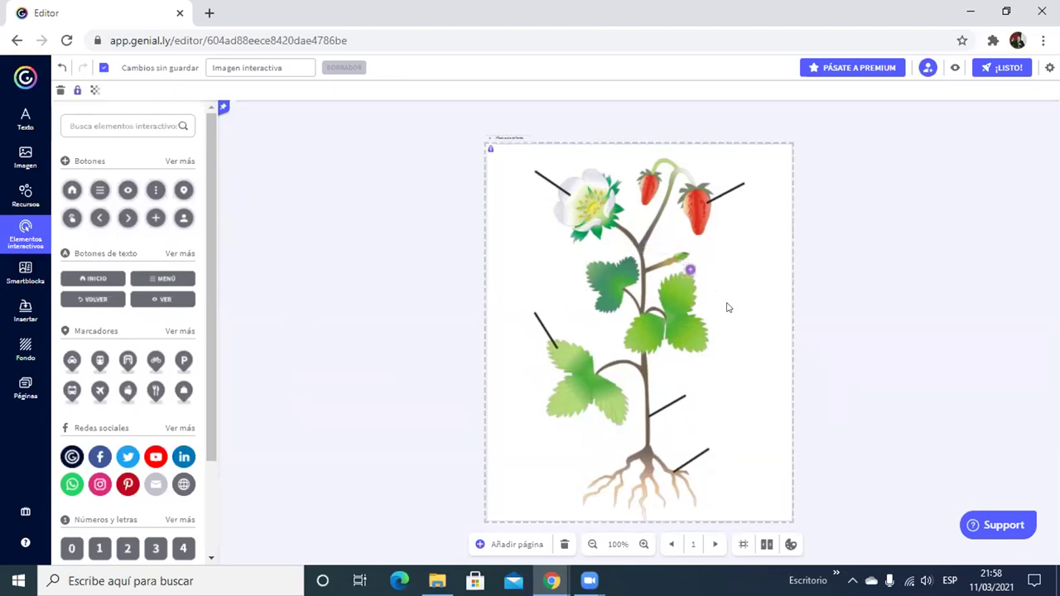
{"action": "left_click", "coordinate": [691, 265]}
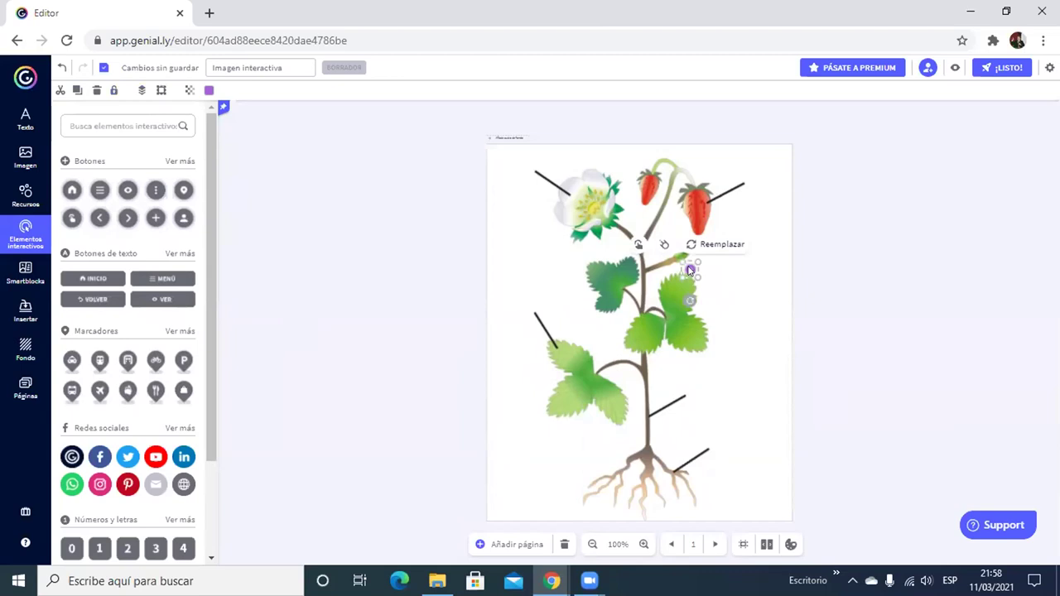
{"action": "left_click", "coordinate": [724, 295]}
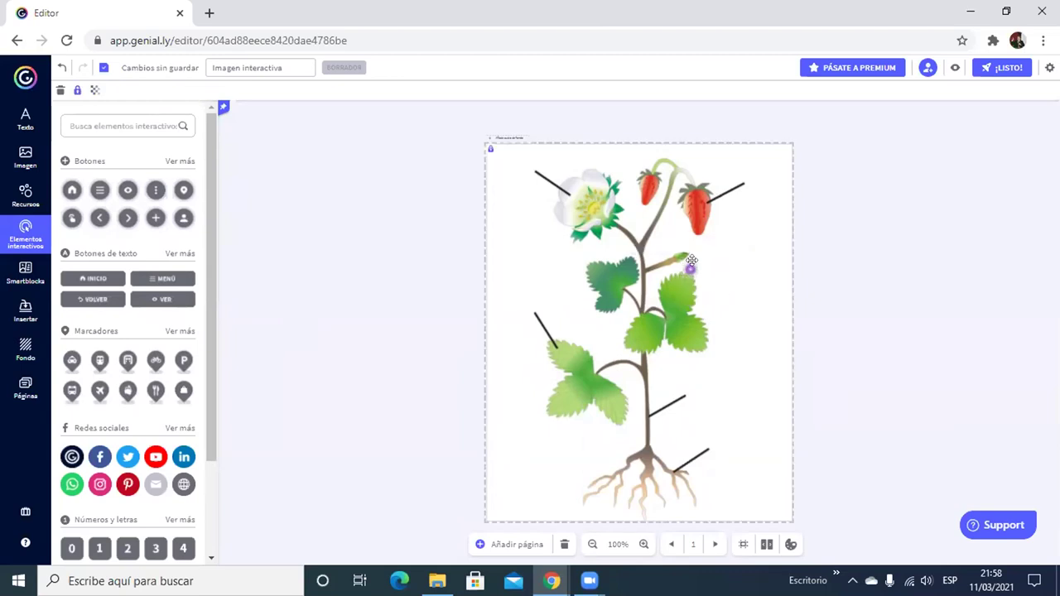
{"action": "left_click", "coordinate": [690, 268]}
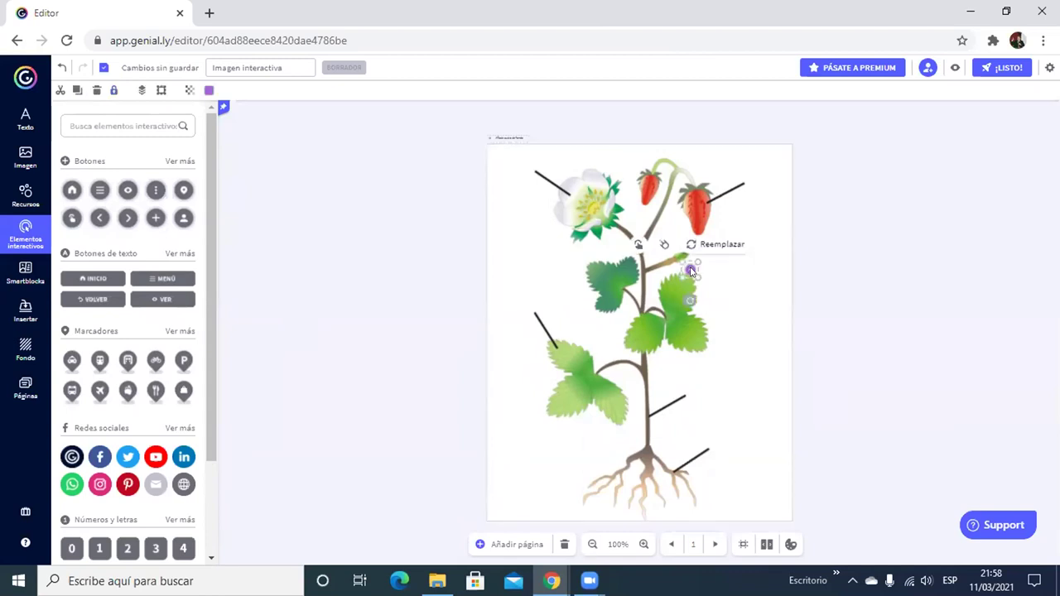
{"action": "right_click", "coordinate": [691, 269]}
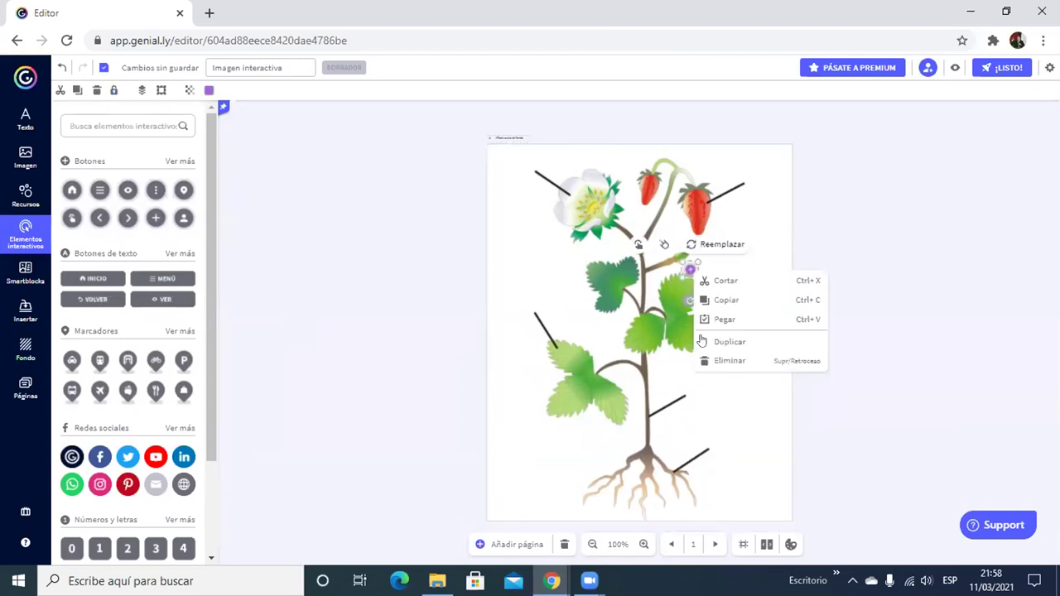
{"action": "left_click", "coordinate": [719, 362]}
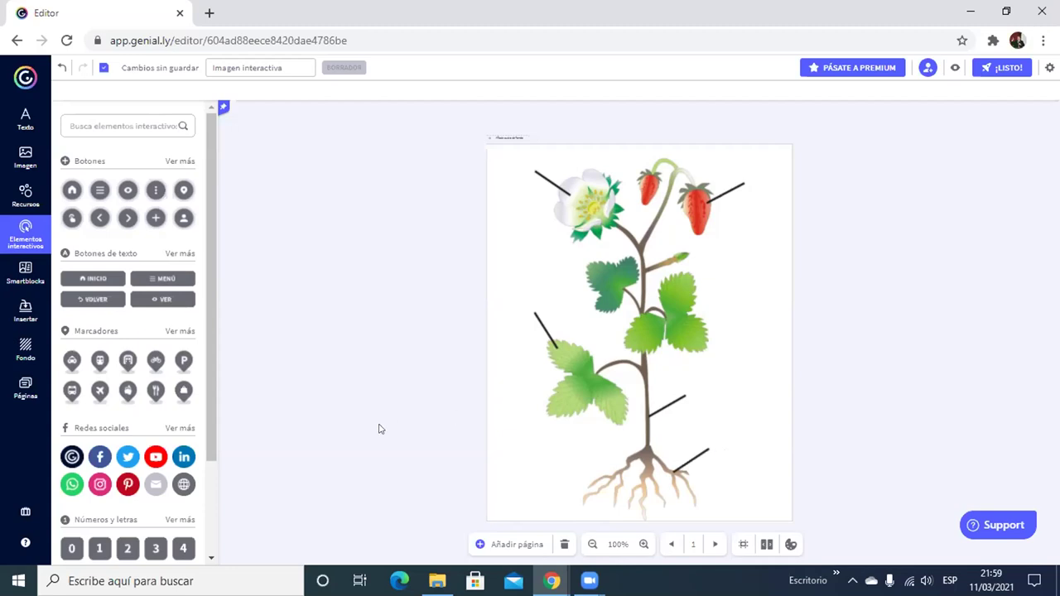
Step: Place a number 1 marker at the end of the root's pointer line and a number 2 marker at the stem's line
{"action": "left_click", "coordinate": [98, 553]}
{"action": "mouse_move", "coordinate": [99, 553]}
{"action": "left_mouse_down"}
{"action": "mouse_move", "coordinate": [333, 481]}
{"action": "mouse_move", "coordinate": [568, 500]}
{"action": "mouse_move", "coordinate": [713, 452]}
{"action": "left_mouse_up"}
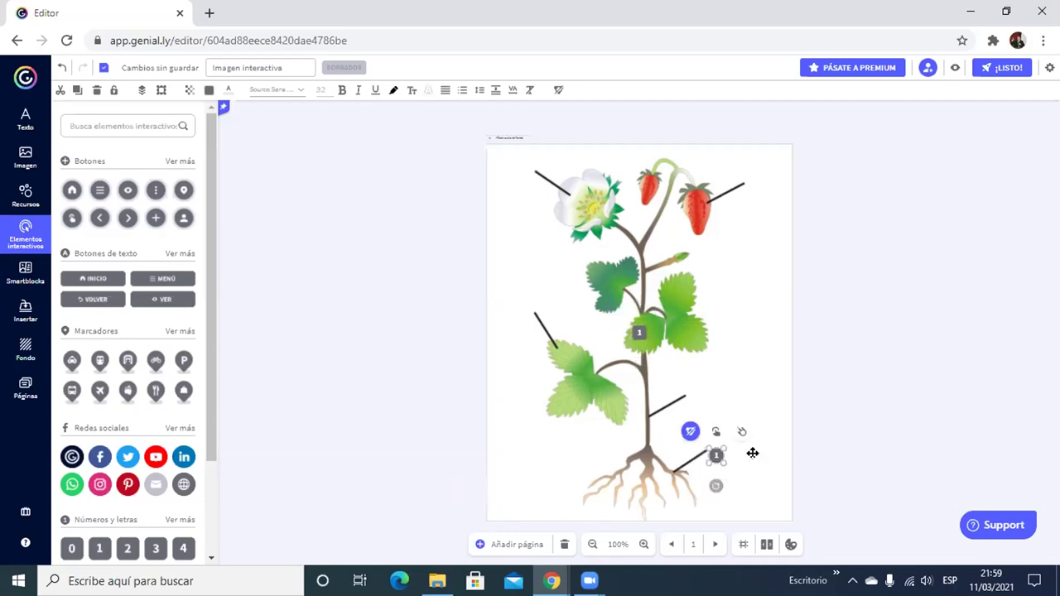
{"action": "left_click", "coordinate": [753, 456]}
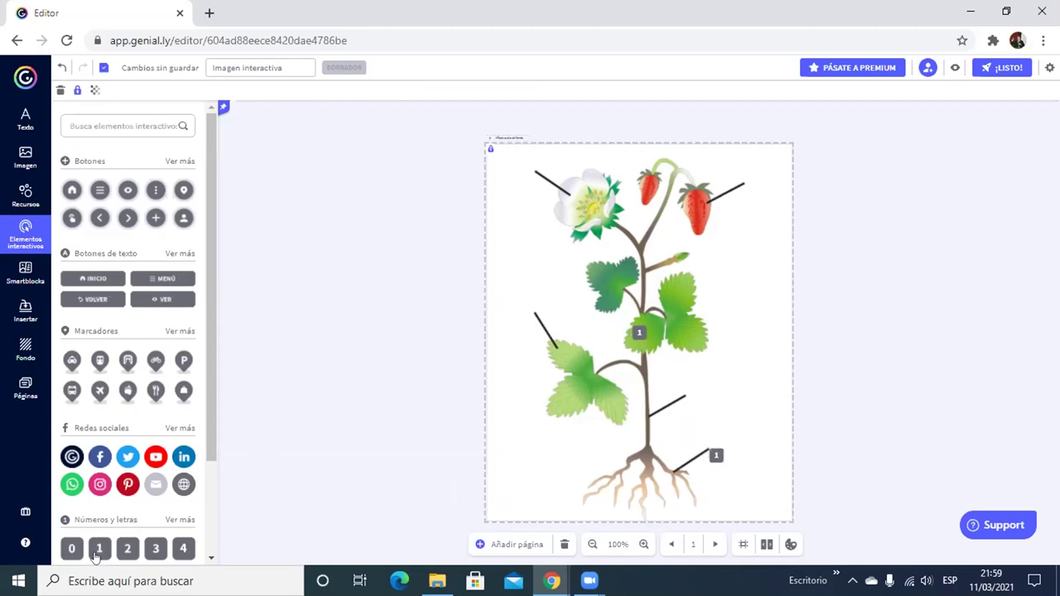
{"action": "mouse_move", "coordinate": [122, 553]}
{"action": "left_mouse_down"}
{"action": "mouse_move", "coordinate": [395, 471]}
{"action": "mouse_move", "coordinate": [703, 435]}
{"action": "mouse_move", "coordinate": [689, 390]}
{"action": "left_mouse_up"}
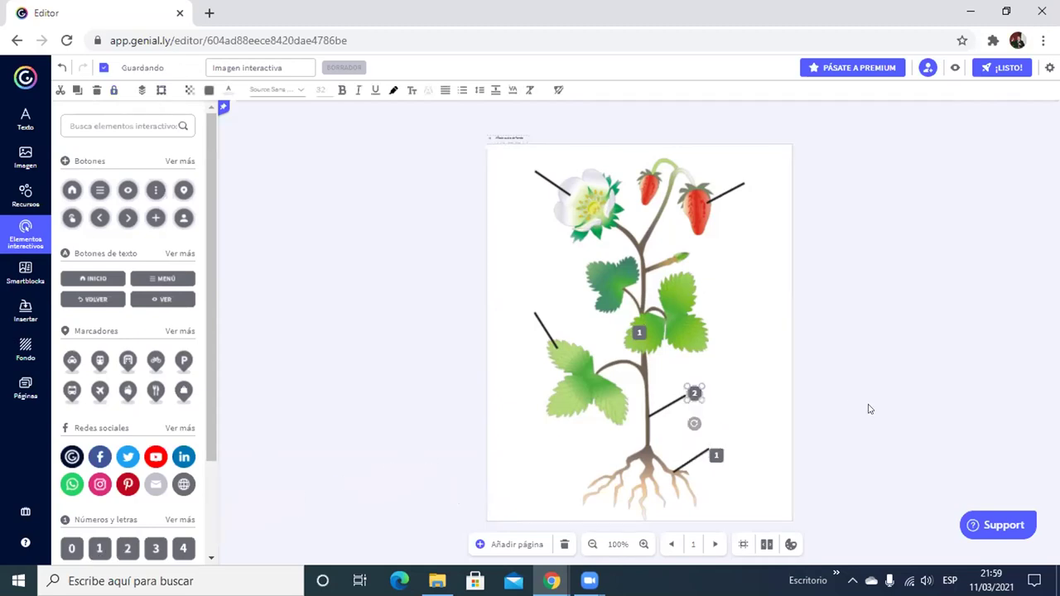
{"action": "left_click", "coordinate": [866, 406]}
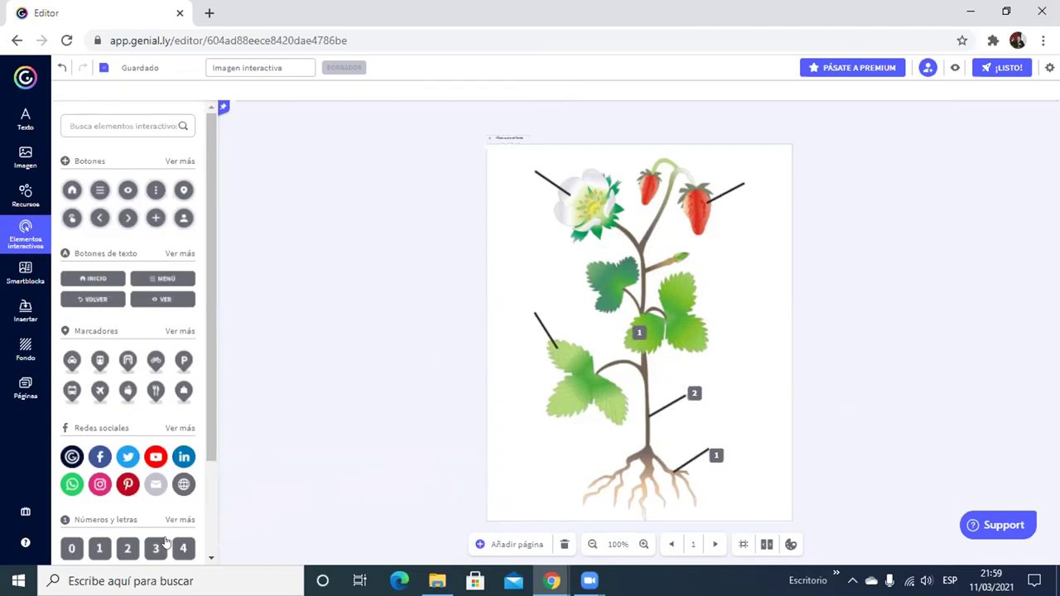
Step: Place a number 3 marker at the end of the leaf's pointer line and a number 4 marker at the flower's line
{"action": "mouse_move", "coordinate": [156, 547]}
{"action": "left_mouse_down"}
{"action": "mouse_move", "coordinate": [436, 331]}
{"action": "mouse_move", "coordinate": [519, 301]}
{"action": "mouse_move", "coordinate": [515, 294]}
{"action": "left_mouse_up"}
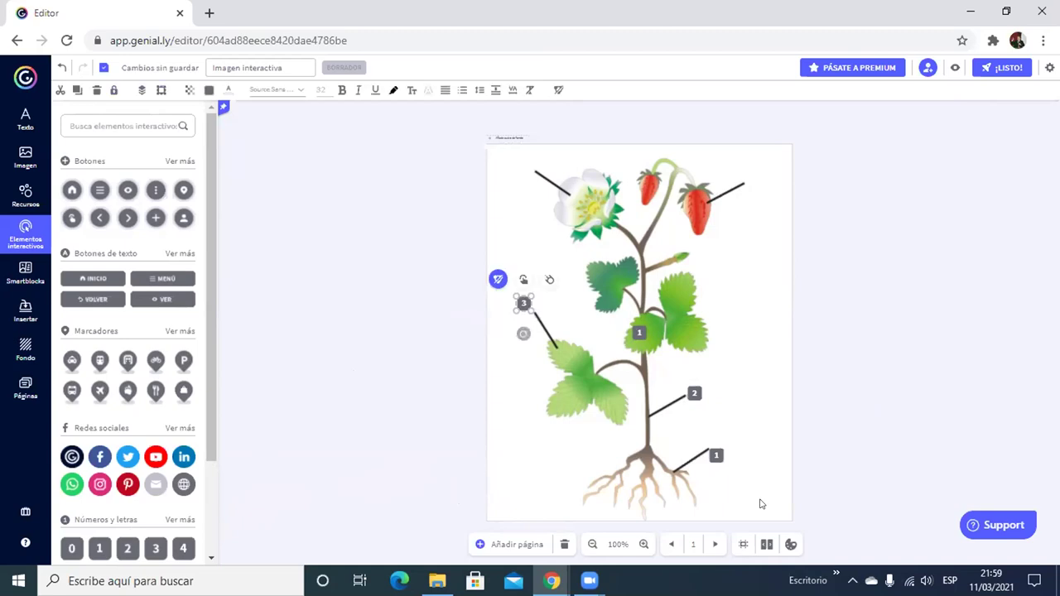
{"action": "left_click", "coordinate": [861, 414]}
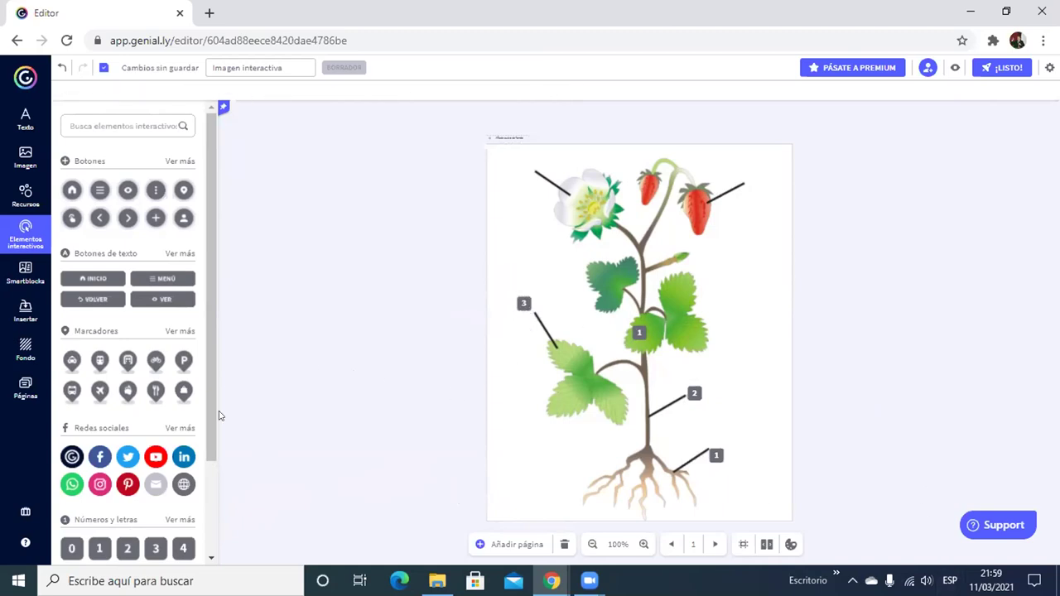
{"action": "mouse_move", "coordinate": [184, 547]}
{"action": "left_mouse_down"}
{"action": "mouse_move", "coordinate": [533, 396]}
{"action": "mouse_move", "coordinate": [530, 406]}
{"action": "mouse_move", "coordinate": [703, 274]}
{"action": "mouse_move", "coordinate": [605, 180]}
{"action": "left_mouse_up"}
{"action": "left_click_drag", "start_coordinate": [543, 159], "coordinate": [537, 169]}
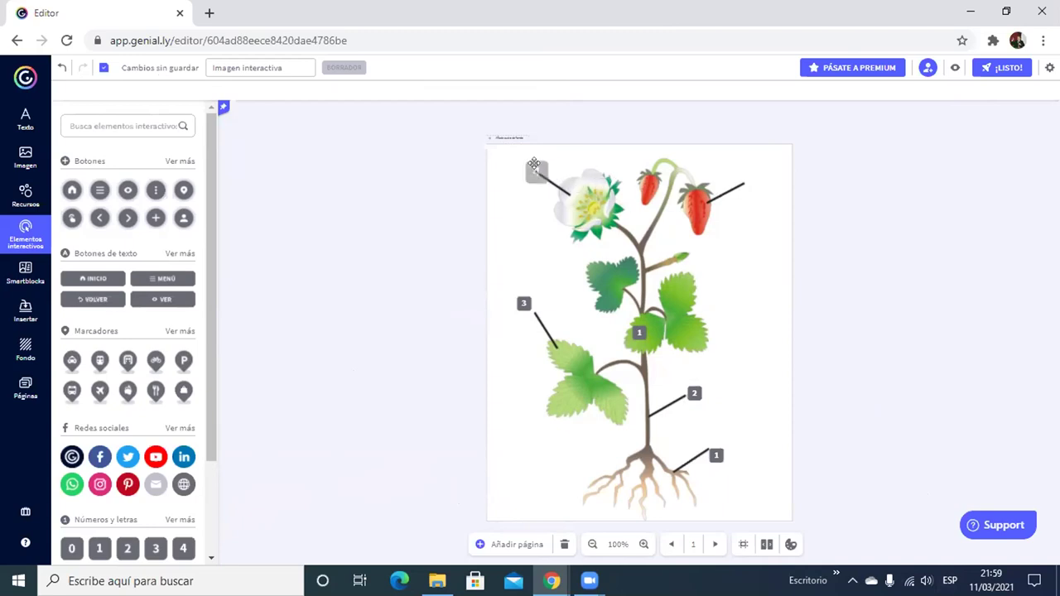
{"action": "left_click", "coordinate": [447, 304]}
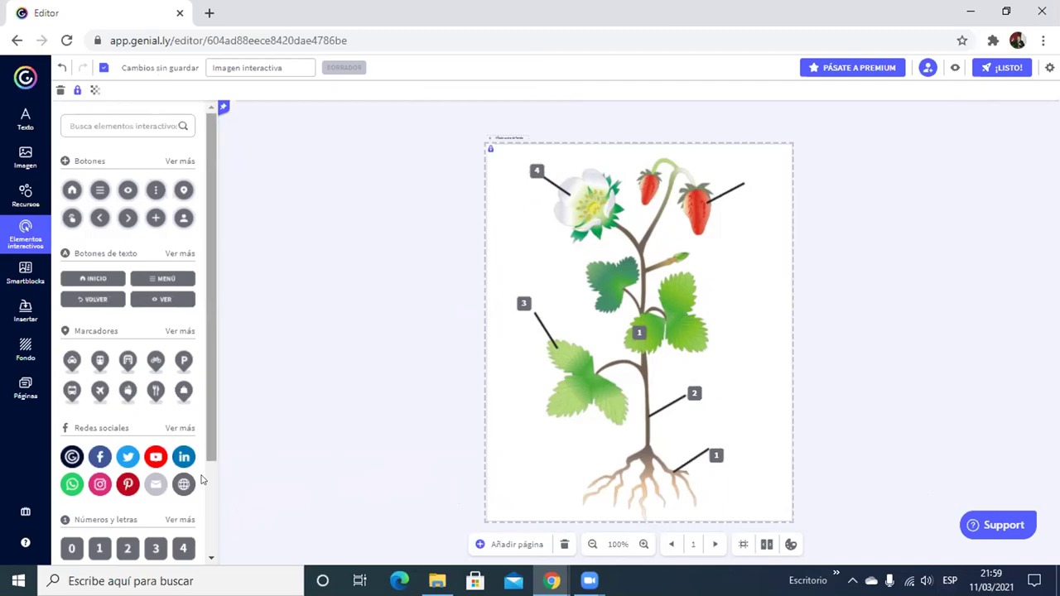
Step: Place a number 5 marker at the end of the strawberry's pointer line
{"action": "scroll", "coordinate": [196, 534], "scroll_direction": "down", "scroll_amount": 2}
{"action": "mouse_move", "coordinate": [75, 455]}
{"action": "left_mouse_down"}
{"action": "mouse_move", "coordinate": [540, 386]}
{"action": "mouse_move", "coordinate": [775, 235]}
{"action": "left_mouse_up"}
{"action": "left_click_drag", "start_coordinate": [757, 180], "coordinate": [758, 179]}
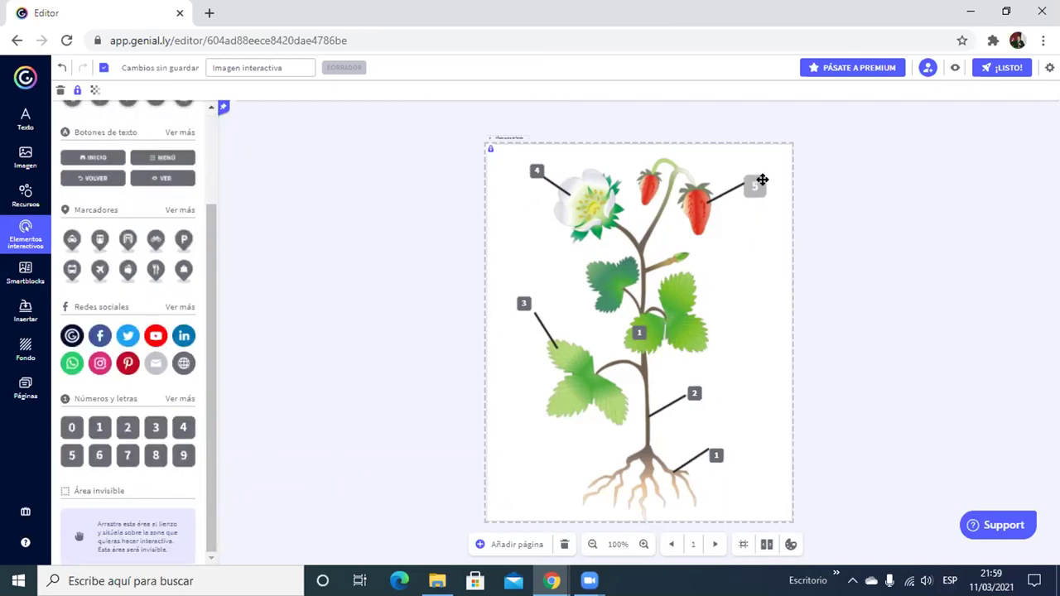
{"action": "left_click", "coordinate": [838, 293]}
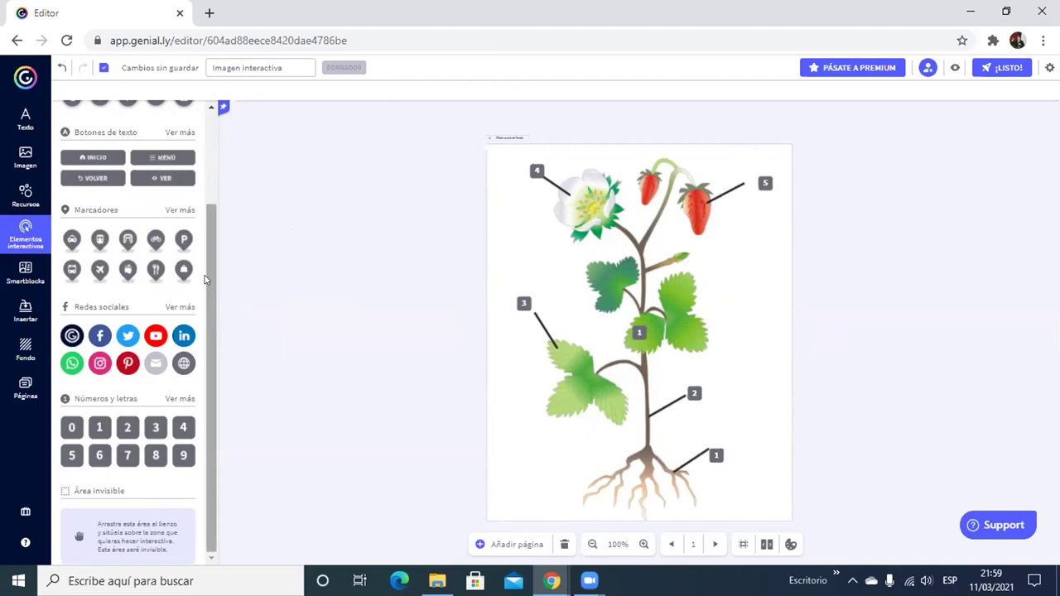
Step: Add a label interactivity to the root's number 1 marker and title it RAIZ
{"action": "left_click_drag", "start_coordinate": [204, 280], "coordinate": [224, 186]}
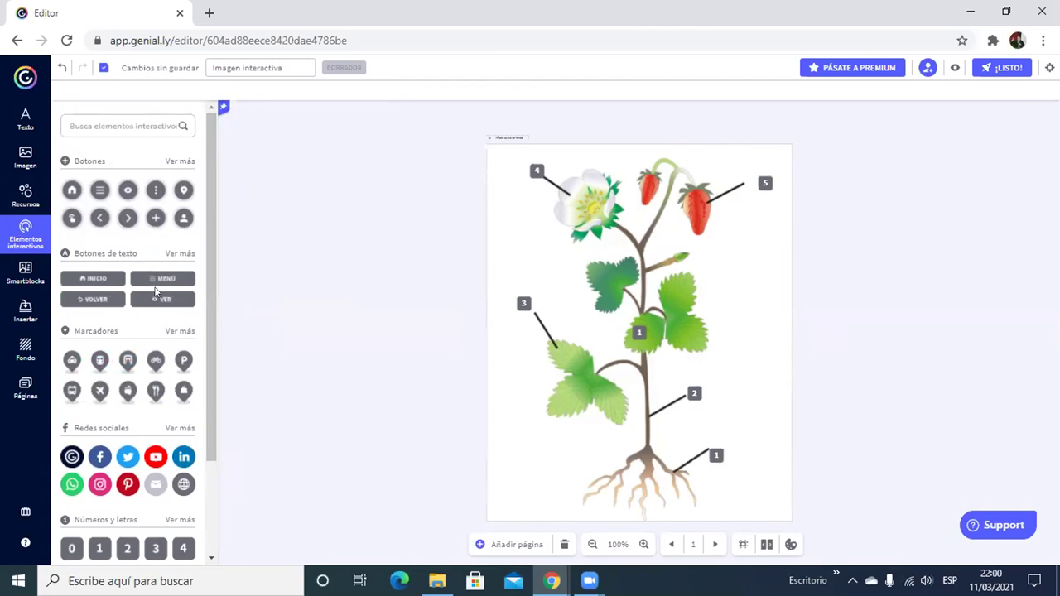
{"action": "left_click", "coordinate": [712, 454]}
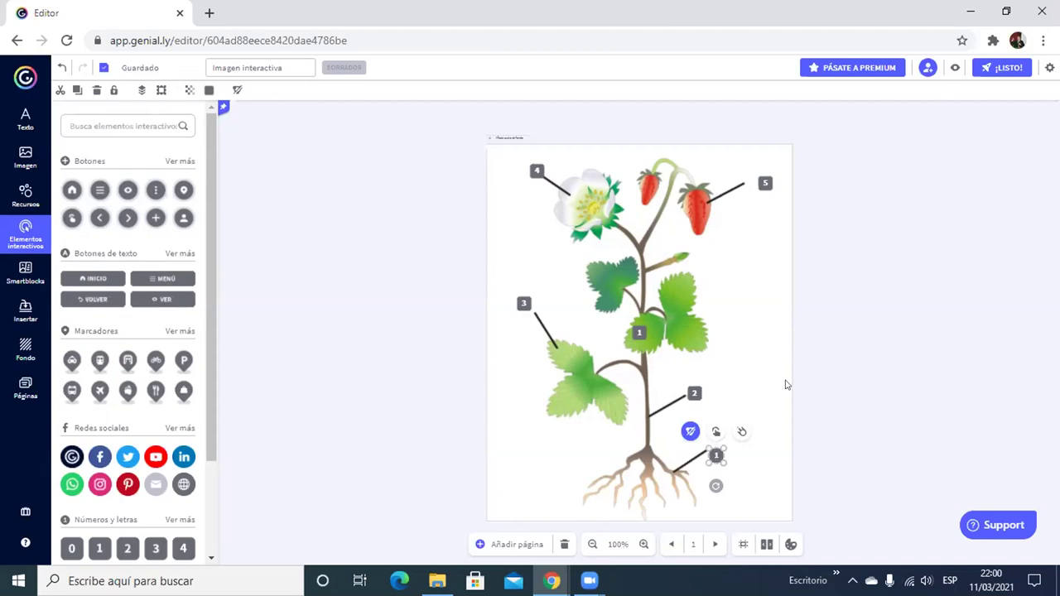
{"action": "left_click", "coordinate": [714, 433]}
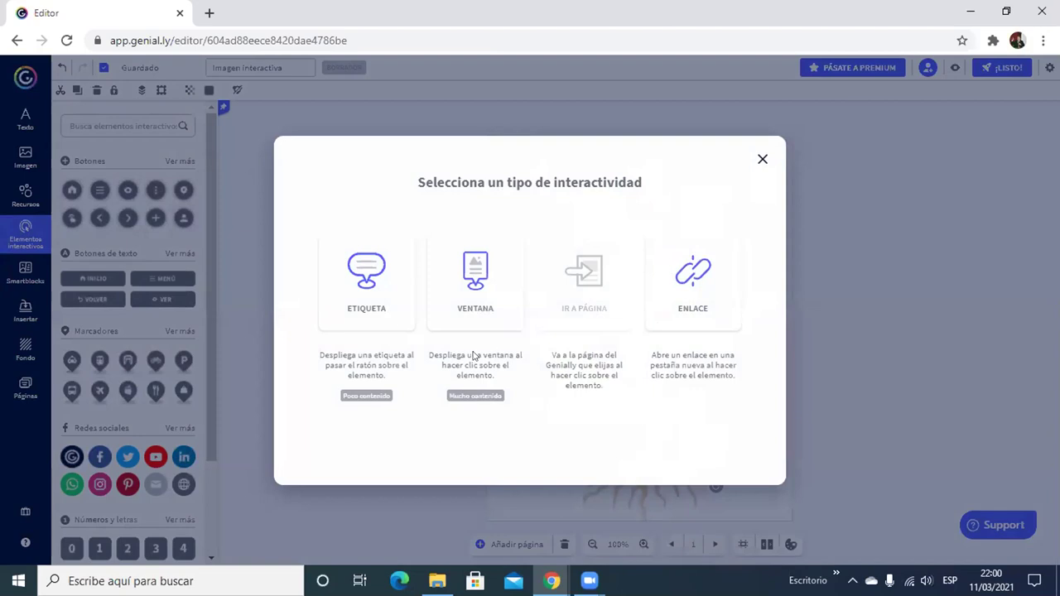
{"action": "left_click", "coordinate": [369, 308]}
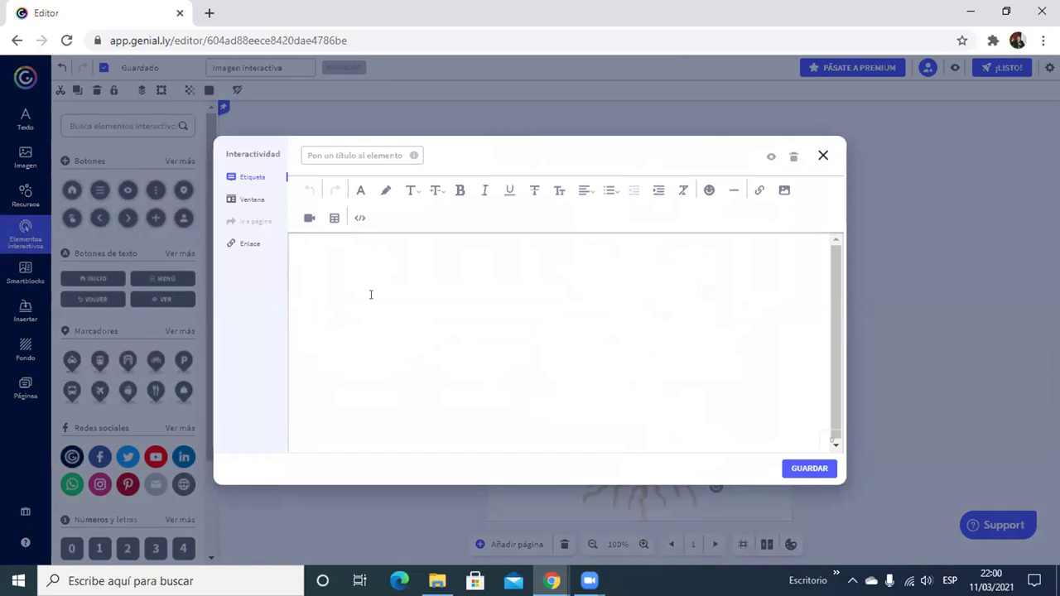
{"action": "left_click", "coordinate": [346, 147]}
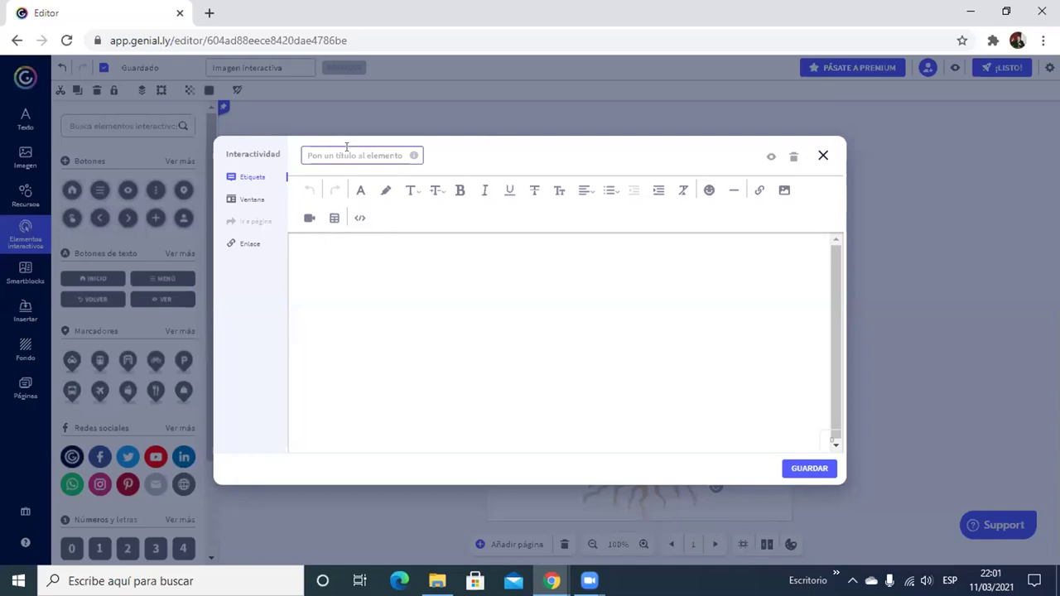
{"action": "type", "text": "RAIZ"}
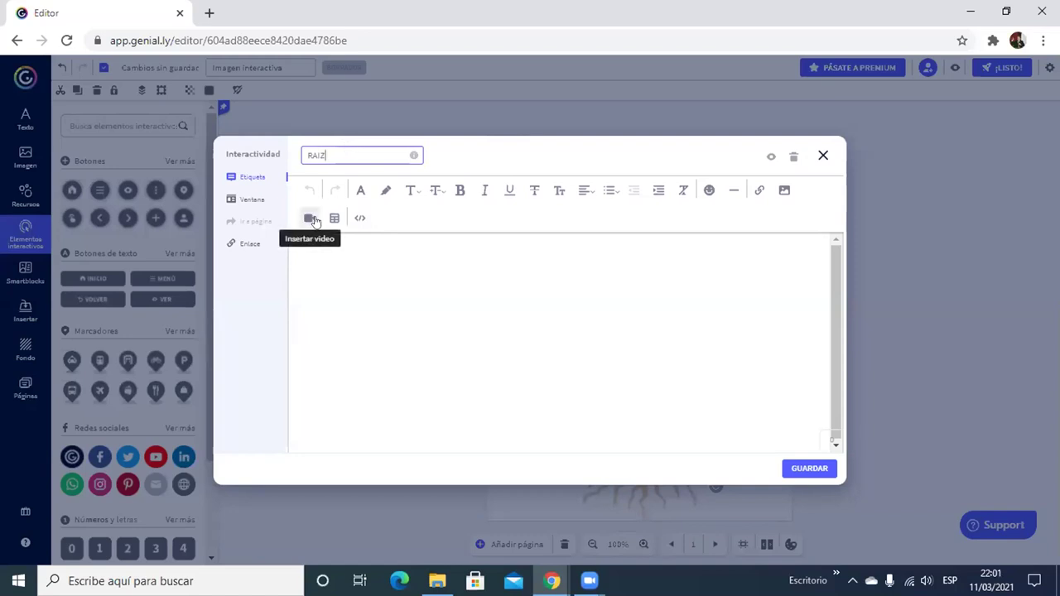
Step: Write "La raiz es un elemento componente nutriente" as the root label's text and save the label
{"action": "left_click", "coordinate": [318, 260]}
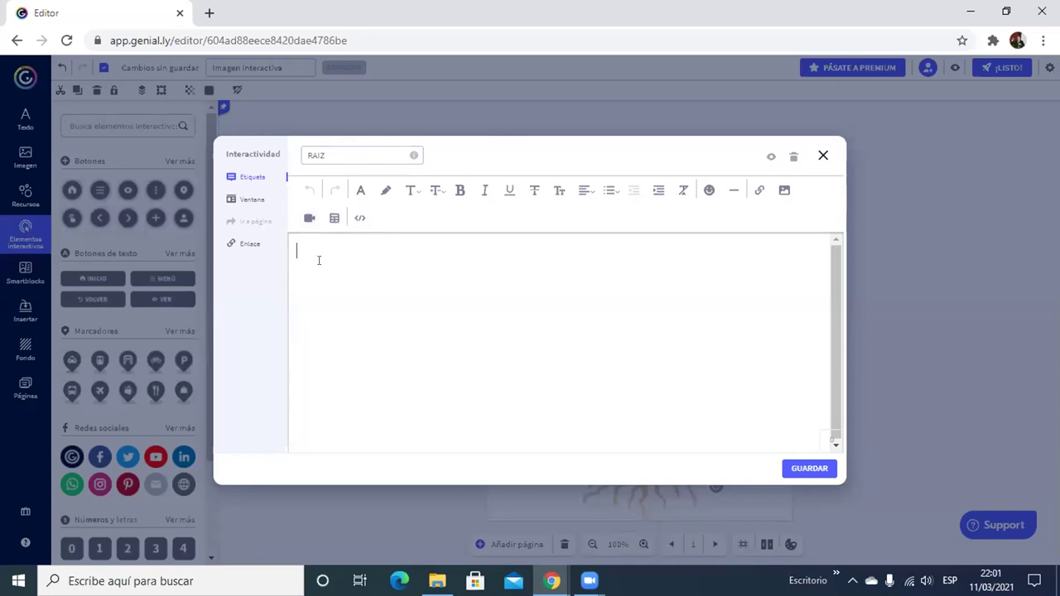
{"action": "type", "text": "La raiz "}
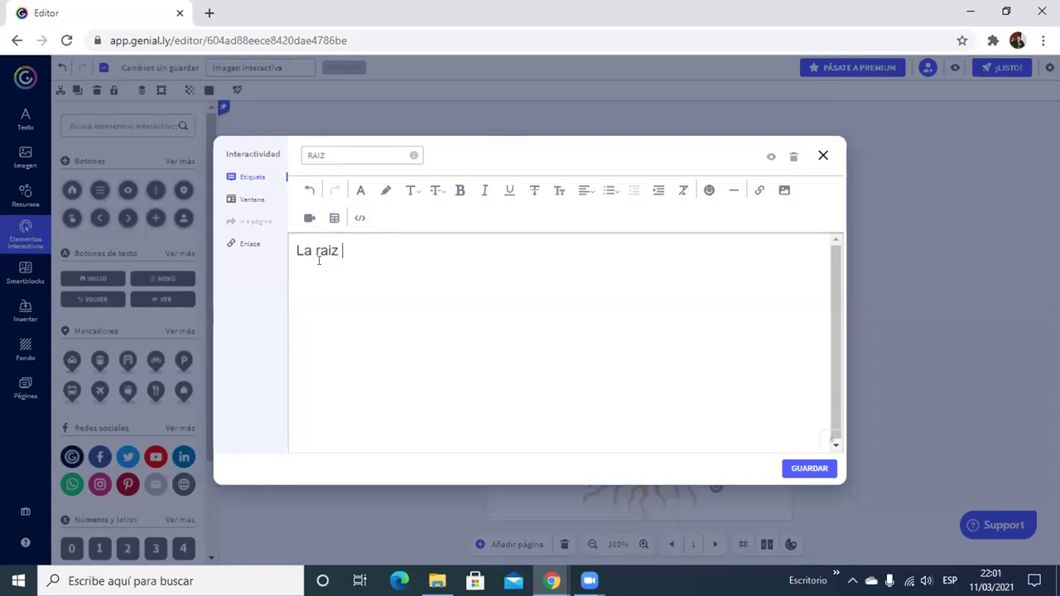
{"action": "type", "text": "es un"}
{"action": "type", "text": "elemento"}
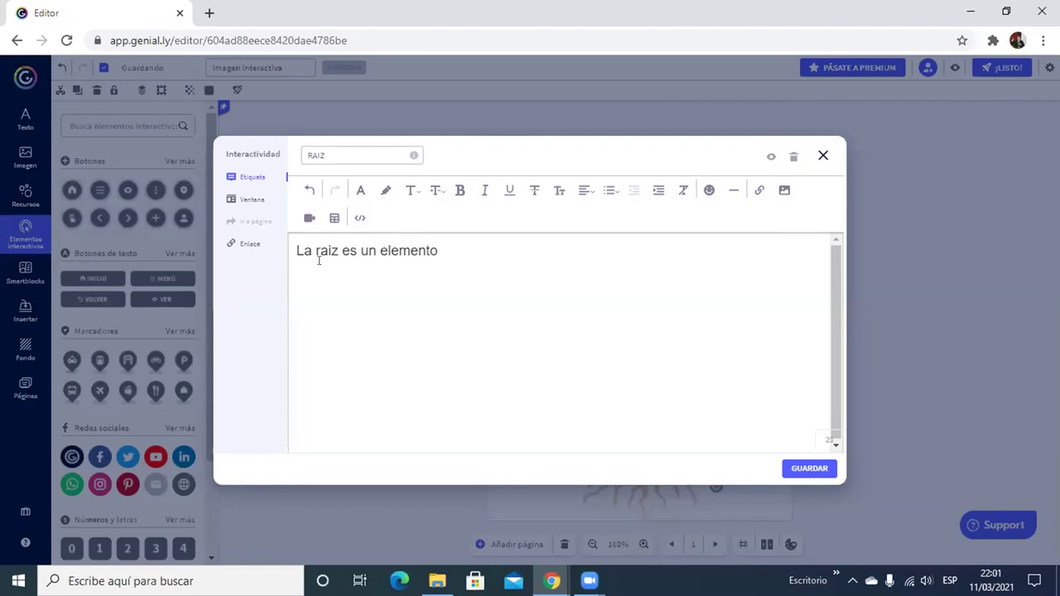
{"action": "type", "text": " comnente"}
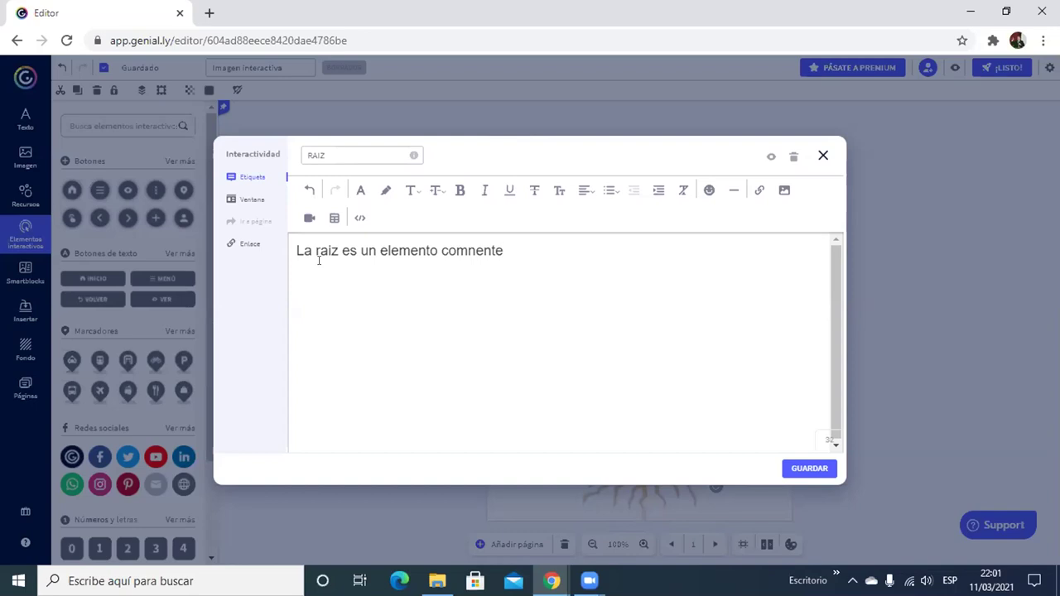
{"action": "key", "text": "Left"}
{"action": "key", "text": "Left"}
{"action": "key", "text": "Left"}
{"action": "key", "text": "Left"}
{"action": "key", "text": "Left"}
{"action": "type", "text": "po"}
{"action": "key", "text": "End"}
{"action": "type", "text": "nu"}
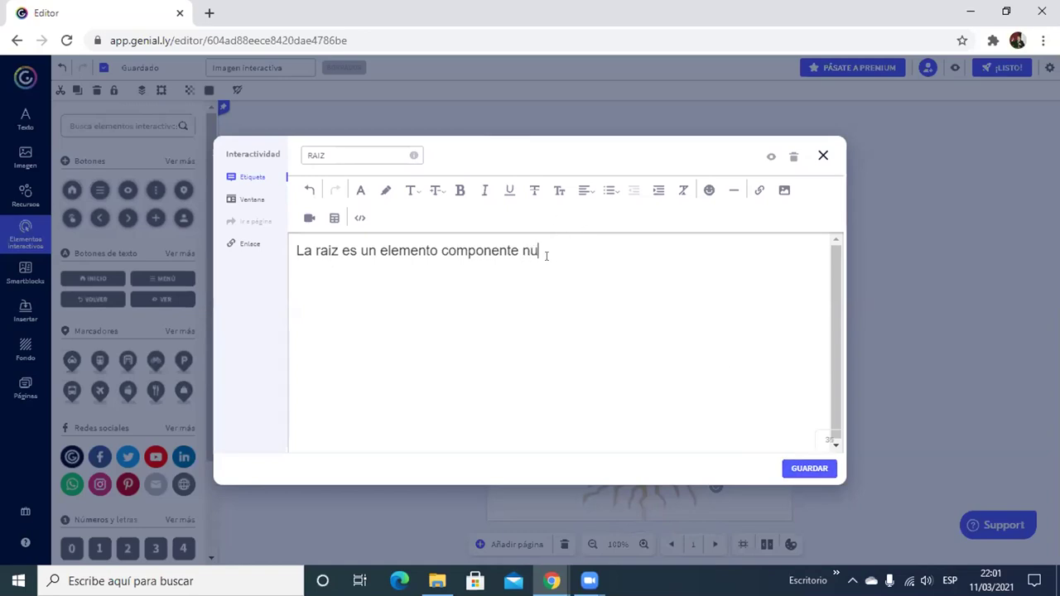
{"action": "type", "text": "triente"}
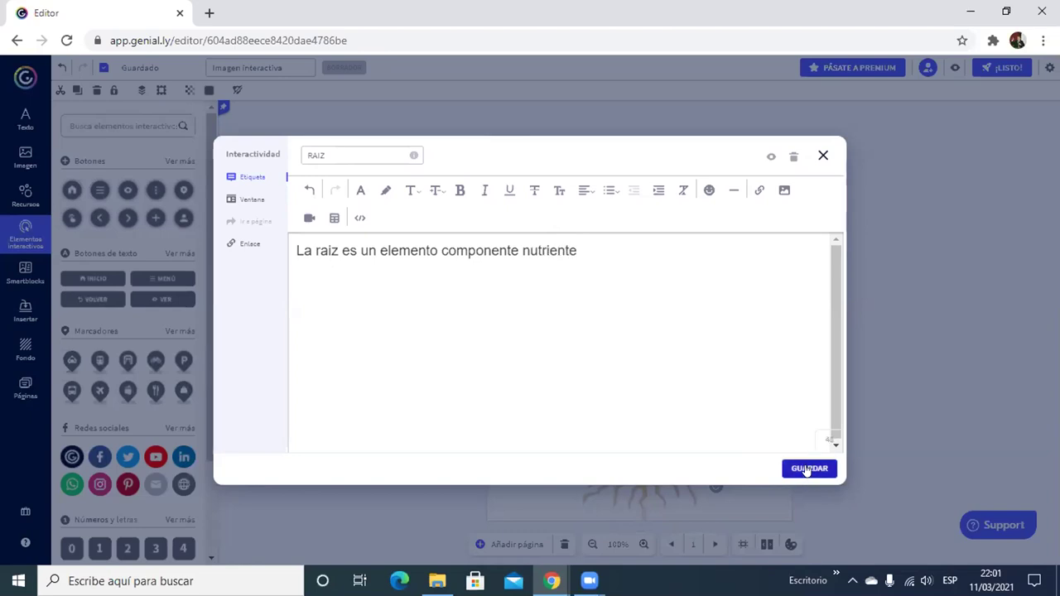
{"action": "left_click", "coordinate": [807, 470]}
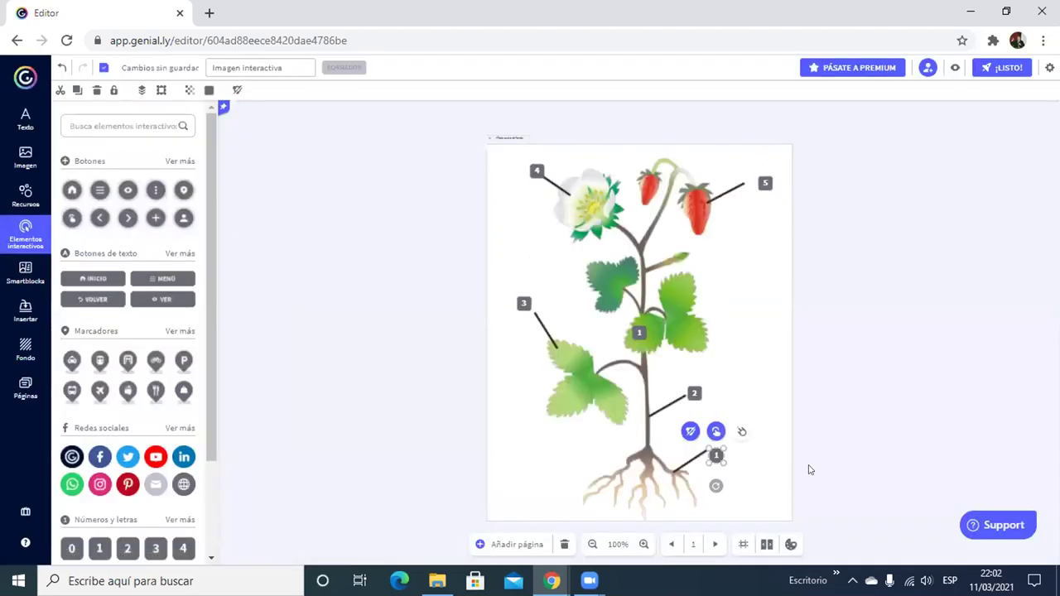
{"action": "left_click", "coordinate": [872, 430]}
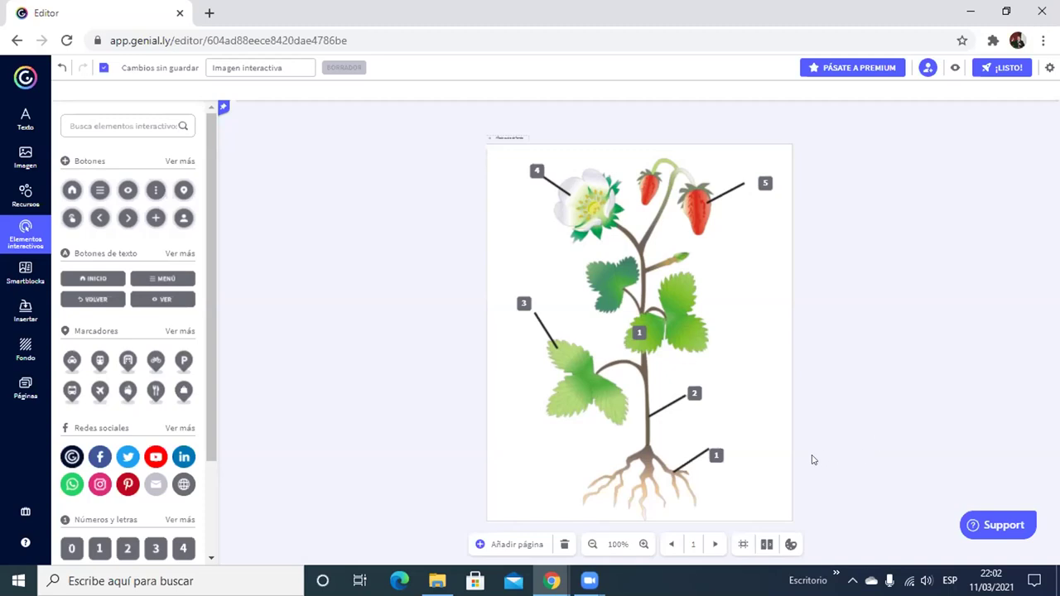
{"action": "right_click", "coordinate": [715, 455]}
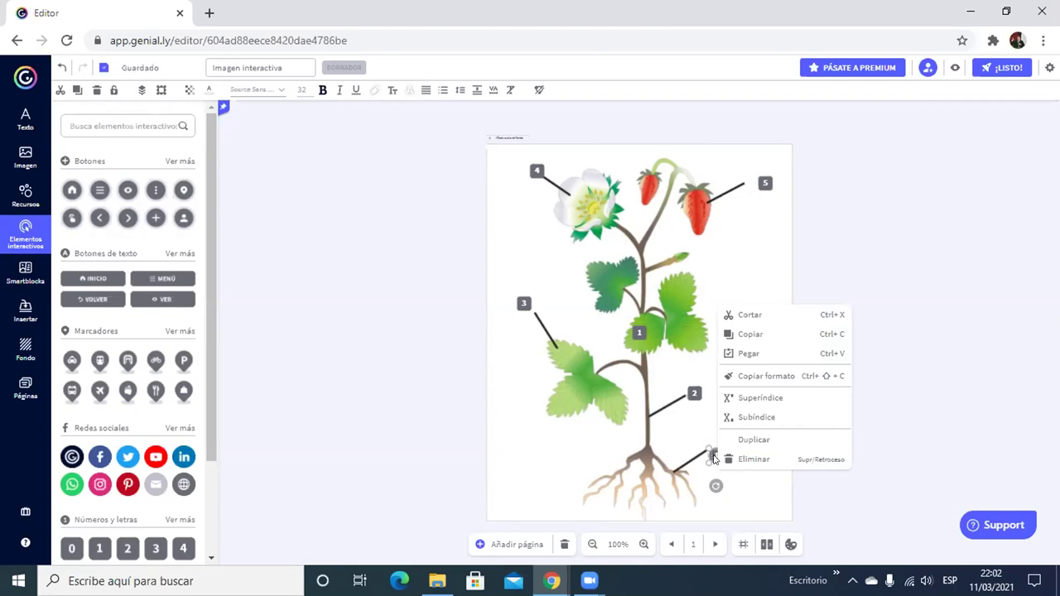
{"action": "left_click", "coordinate": [869, 410]}
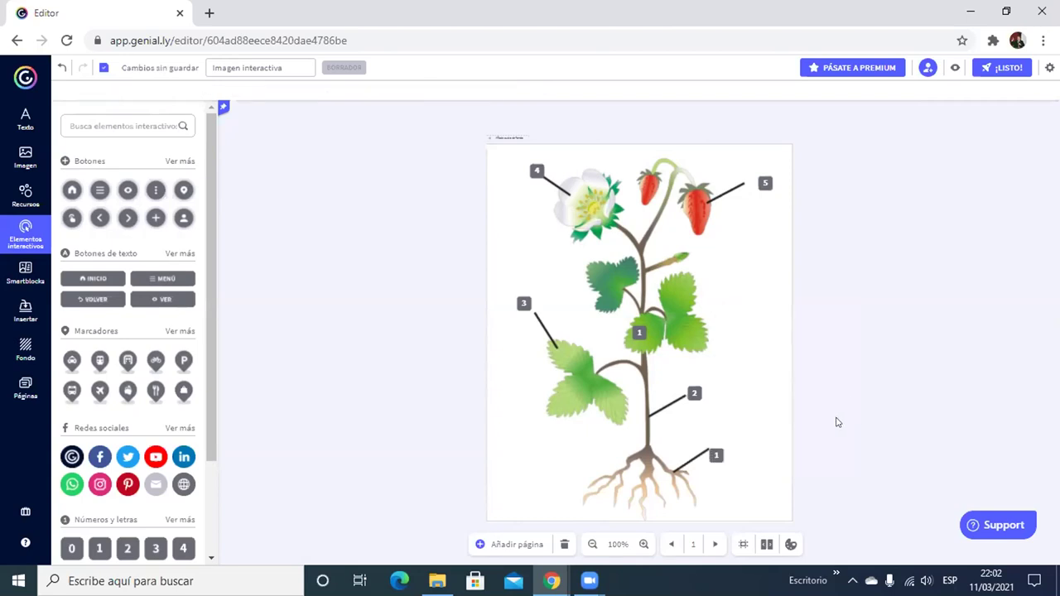
{"action": "left_click", "coordinate": [714, 451]}
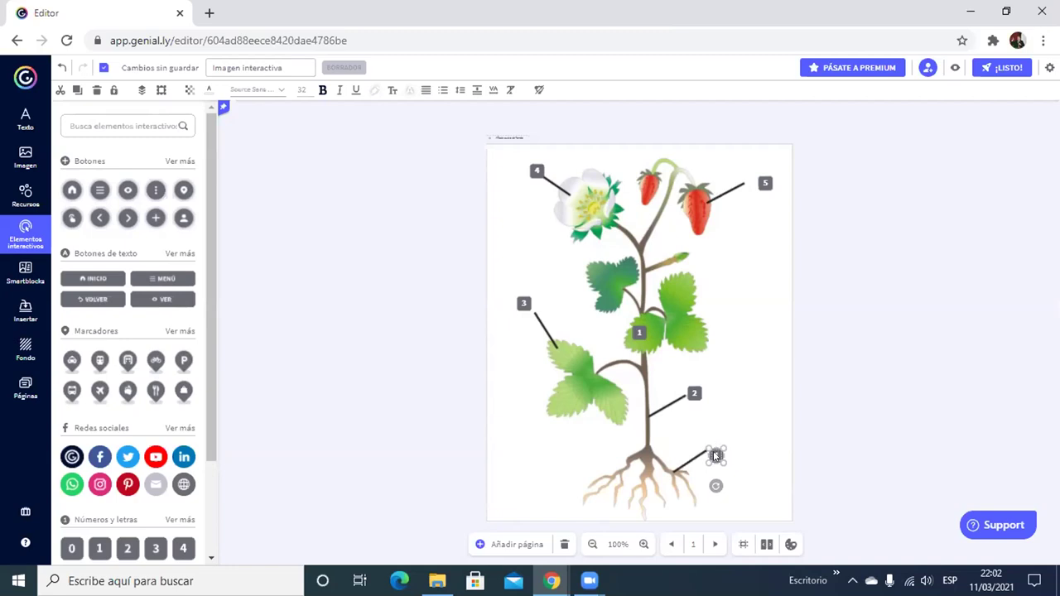
{"action": "left_click", "coordinate": [845, 409]}
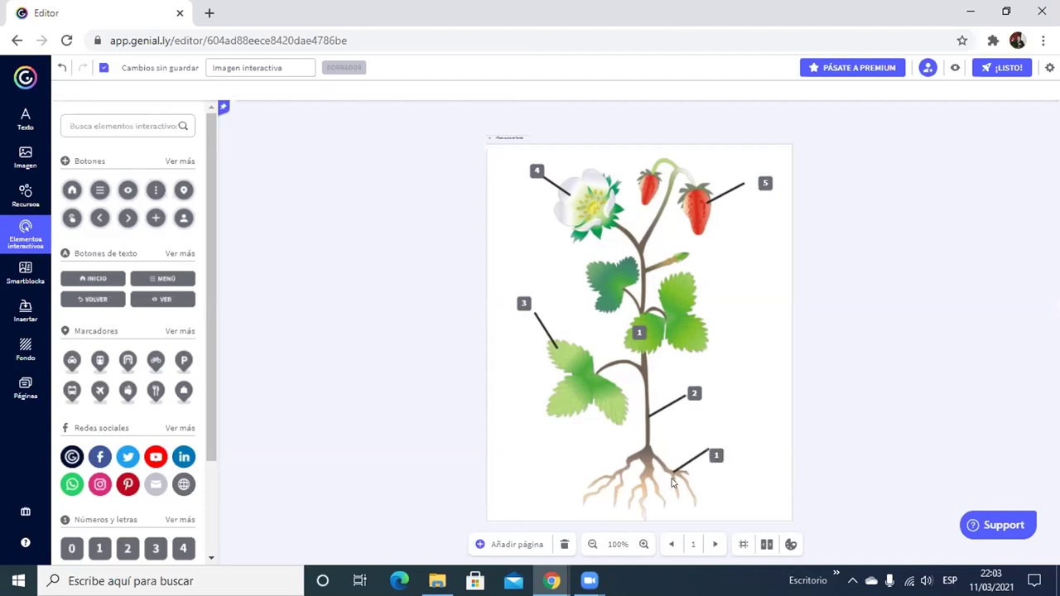
{"action": "left_click", "coordinate": [716, 456]}
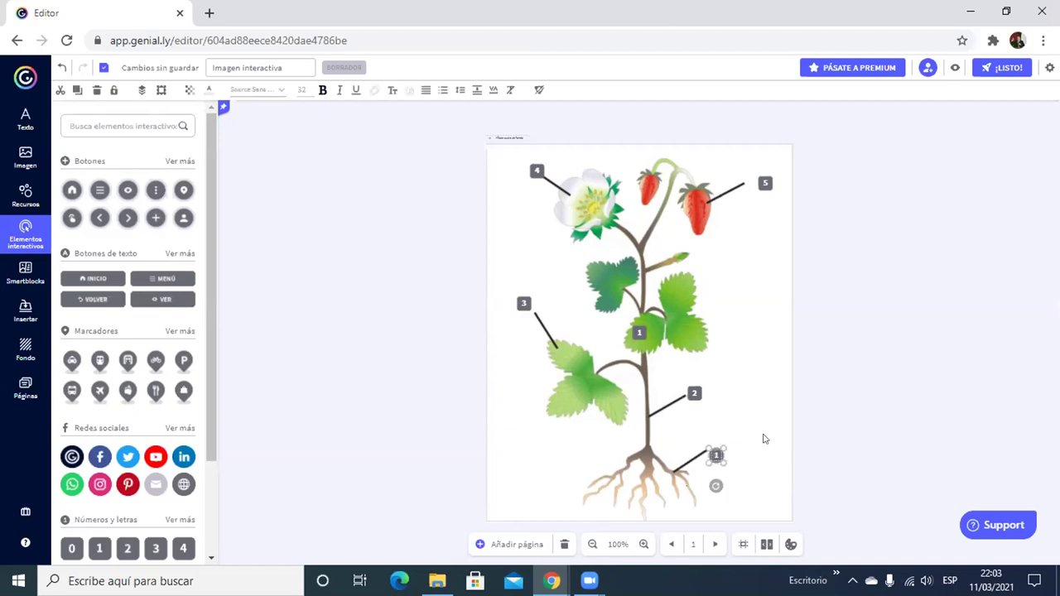
{"action": "left_click", "coordinate": [788, 432]}
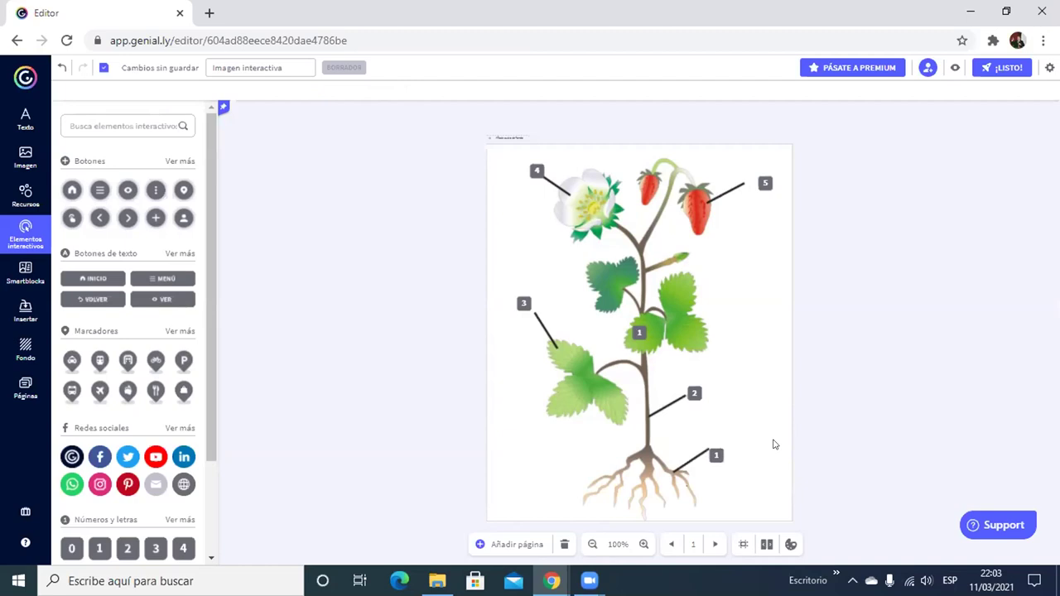
{"action": "left_click", "coordinate": [715, 453]}
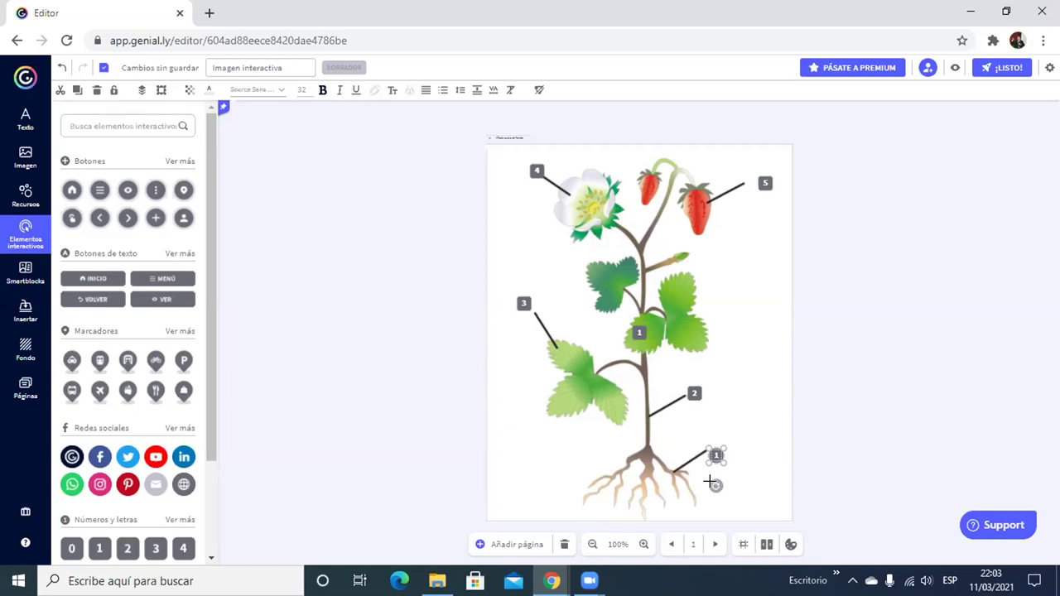
{"action": "left_click", "coordinate": [779, 453]}
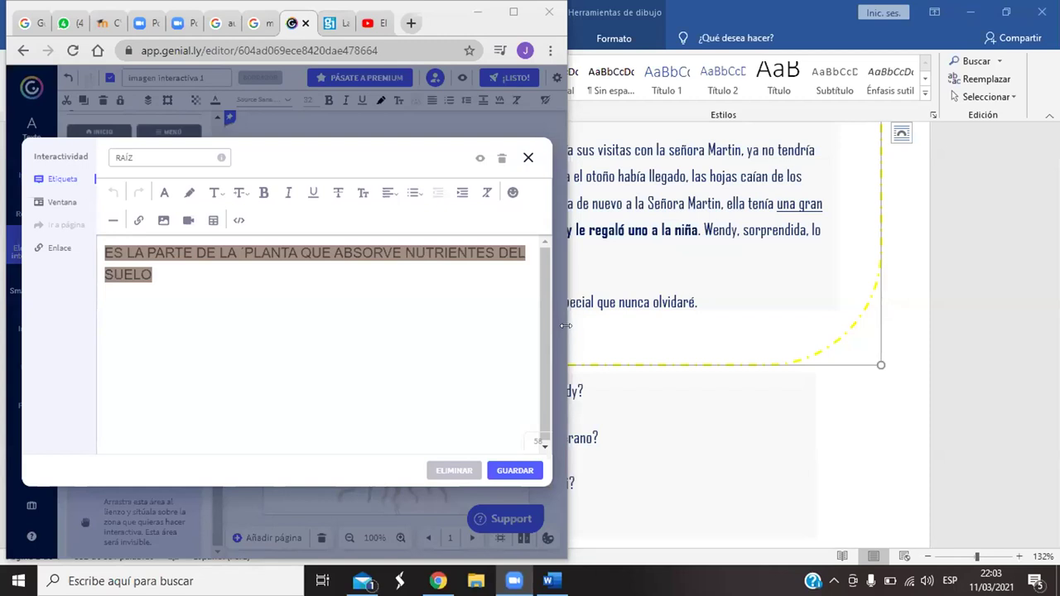
Step: Widen the browser window showing the RAÍZ label and save that label
{"action": "left_click", "coordinate": [565, 325]}
{"action": "left_click_drag", "start_coordinate": [566, 326], "coordinate": [935, 325]}
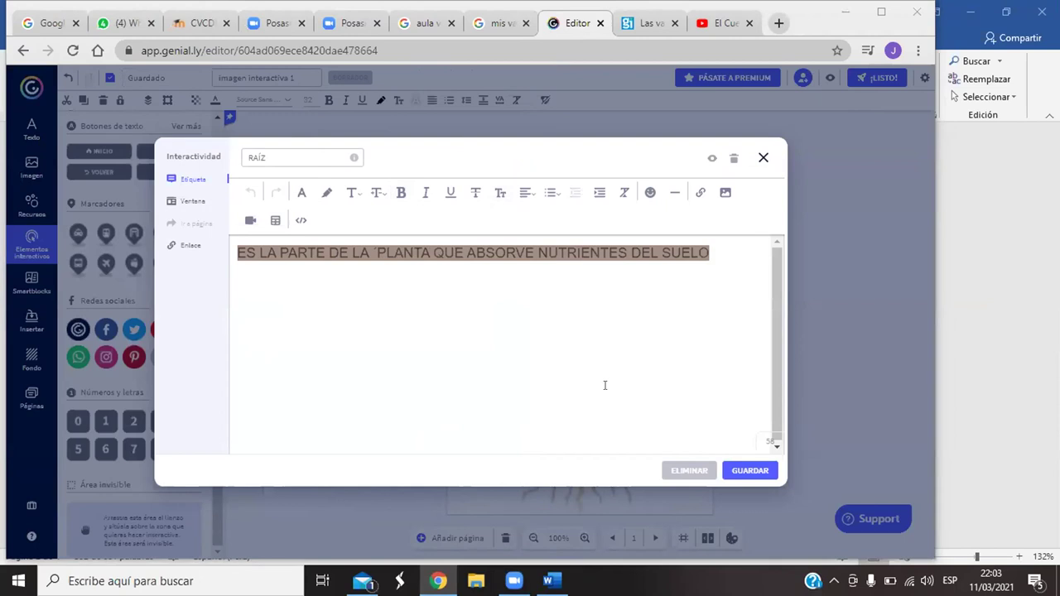
{"action": "left_click", "coordinate": [729, 470]}
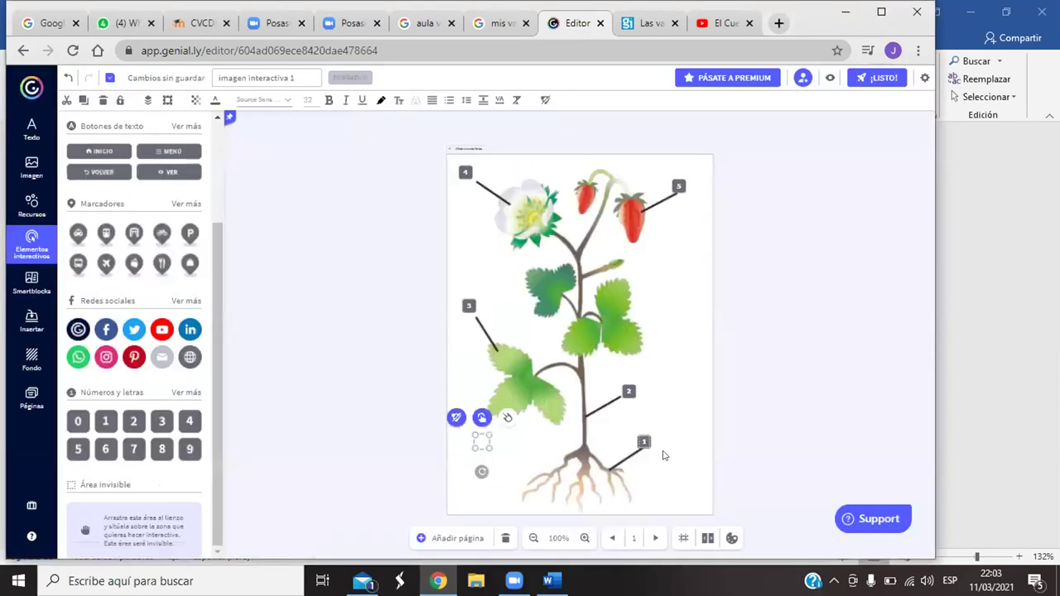
Step: Check the video window attached to the stem's number 2 marker and save it
{"action": "left_click", "coordinate": [643, 441]}
{"action": "left_click", "coordinate": [629, 392]}
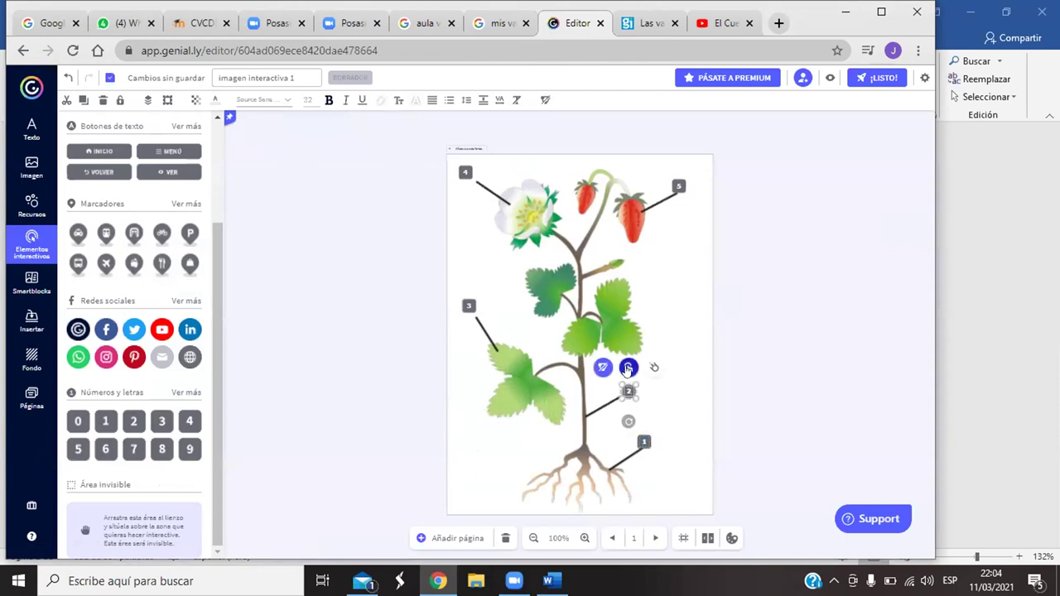
{"action": "left_click", "coordinate": [629, 367]}
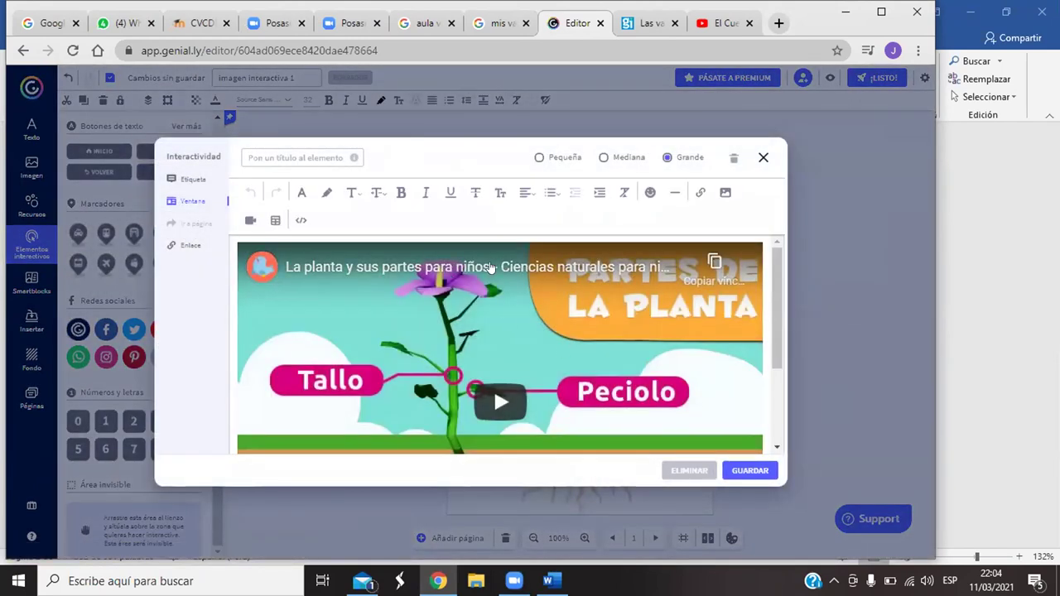
{"action": "left_click", "coordinate": [763, 159]}
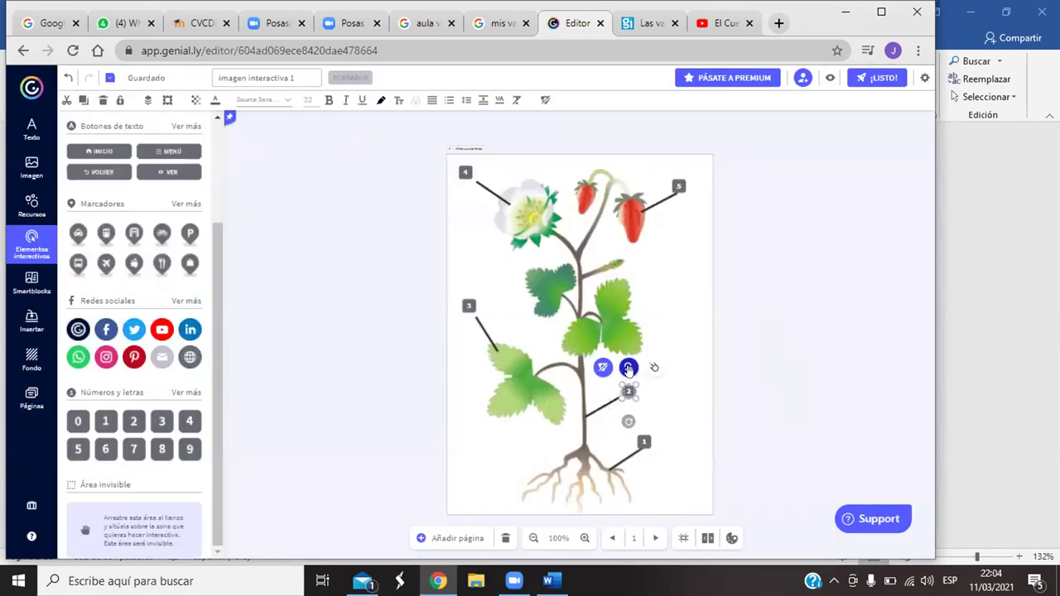
{"action": "left_click", "coordinate": [628, 369]}
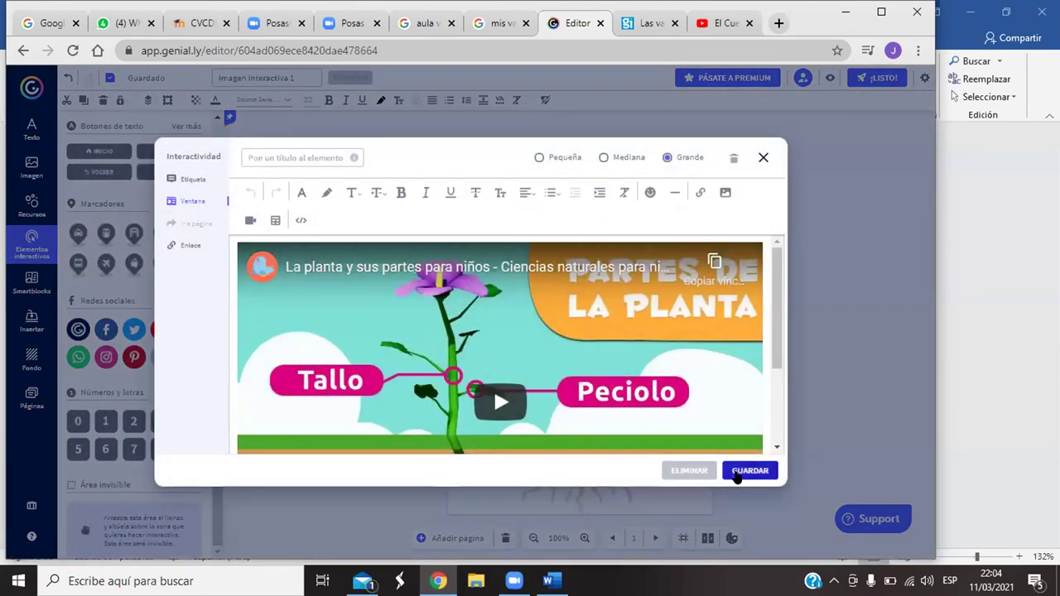
{"action": "left_click", "coordinate": [736, 472]}
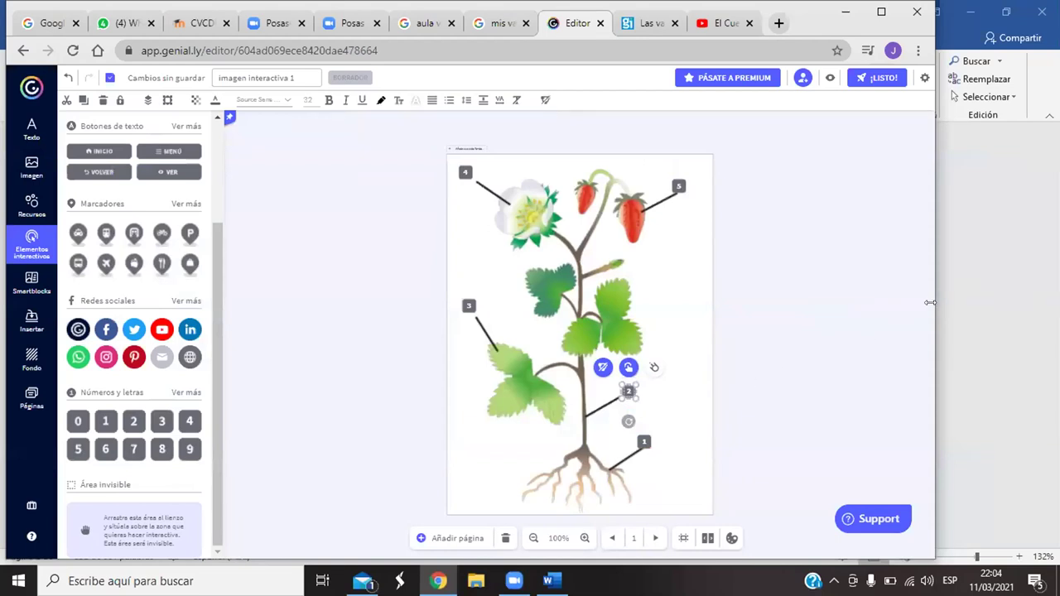
Step: Leave the editor for the dashboard of creations, skipping the organization question
{"action": "left_click_drag", "start_coordinate": [930, 302], "coordinate": [972, 302]}
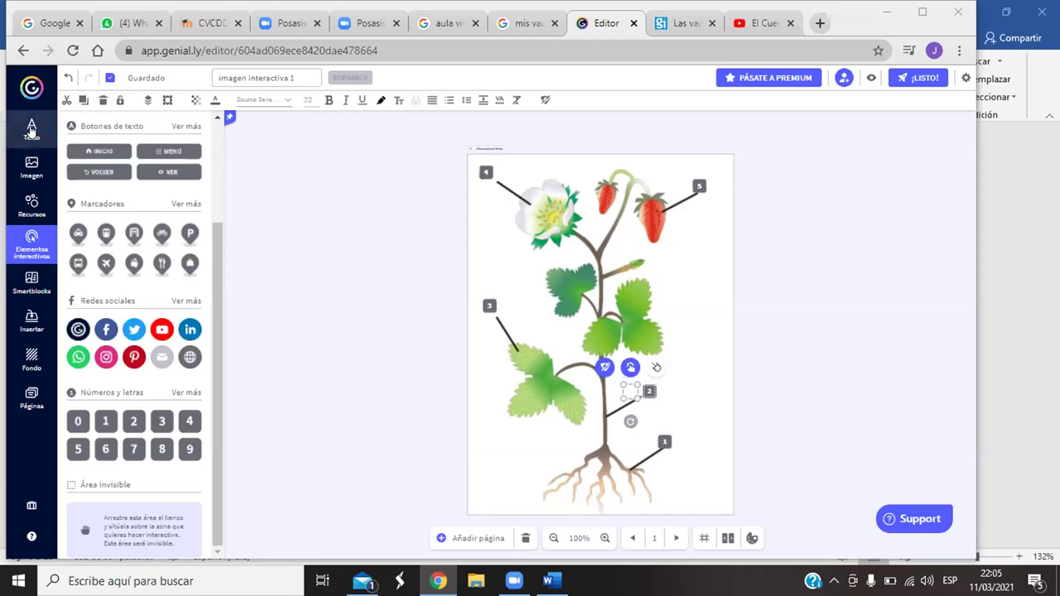
{"action": "left_click", "coordinate": [30, 88]}
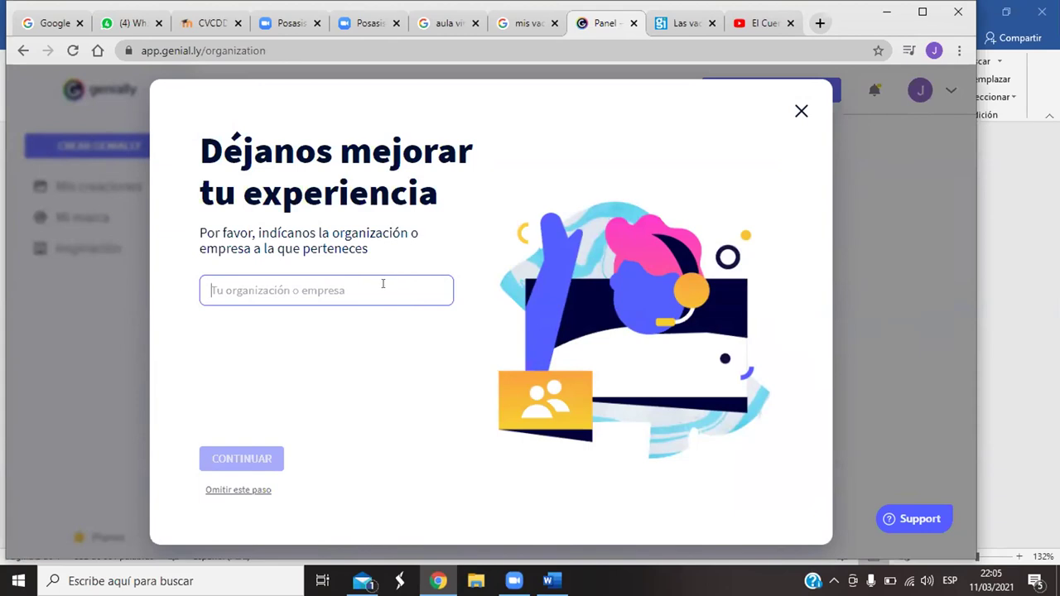
{"action": "type", "text": "u"}
{"action": "key", "text": "BackSpace"}
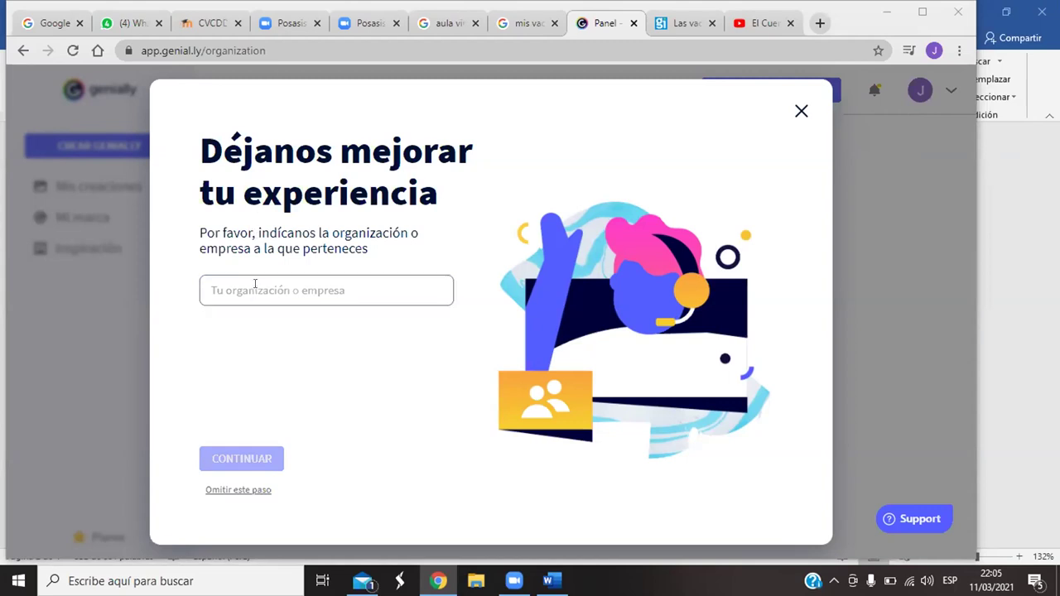
{"action": "left_click", "coordinate": [221, 495]}
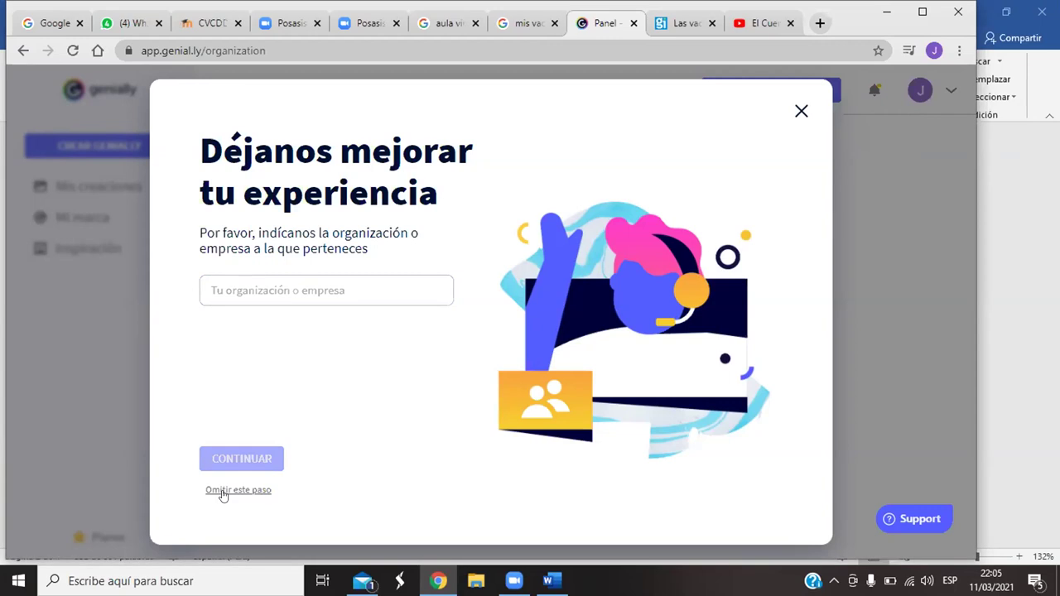
{"action": "left_click", "coordinate": [222, 491]}
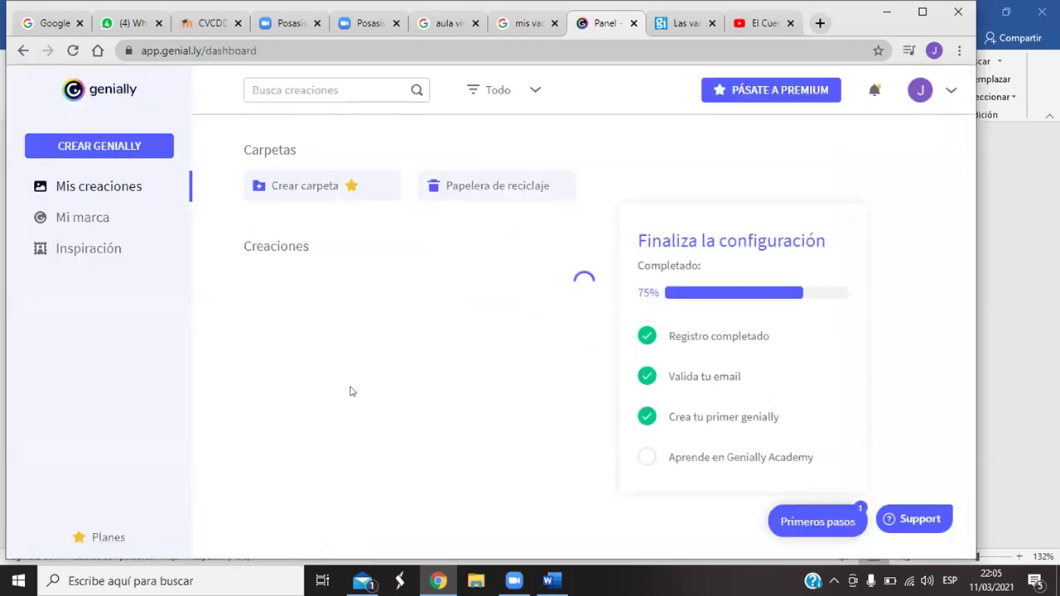
{"action": "mouse_move", "coordinate": [489, 283]}
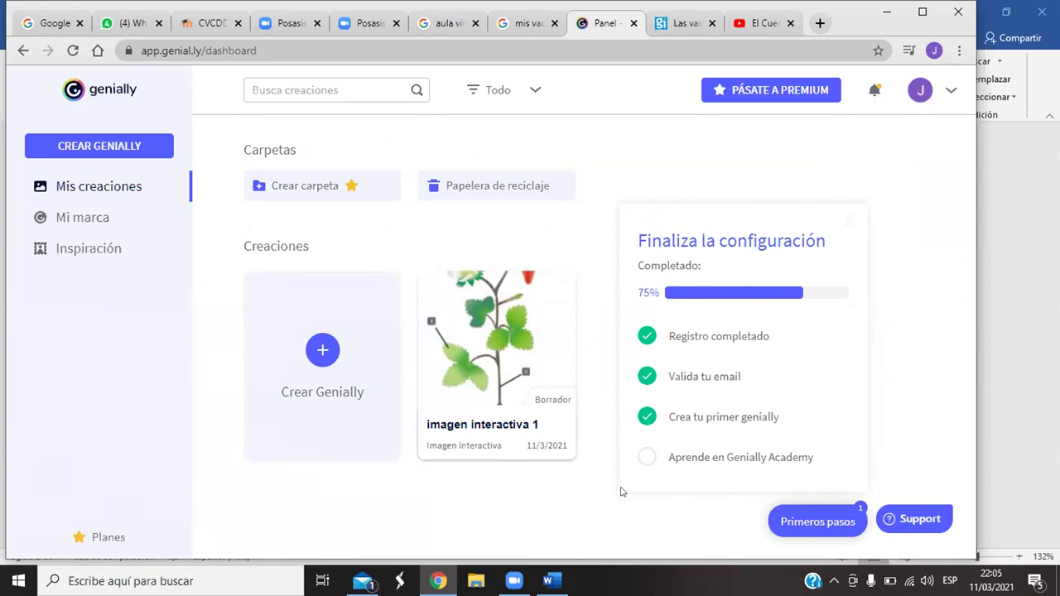
Step: Duplicate the "imagen interactiva 1" creation from its options on the dashboard
{"action": "mouse_move", "coordinate": [494, 352]}
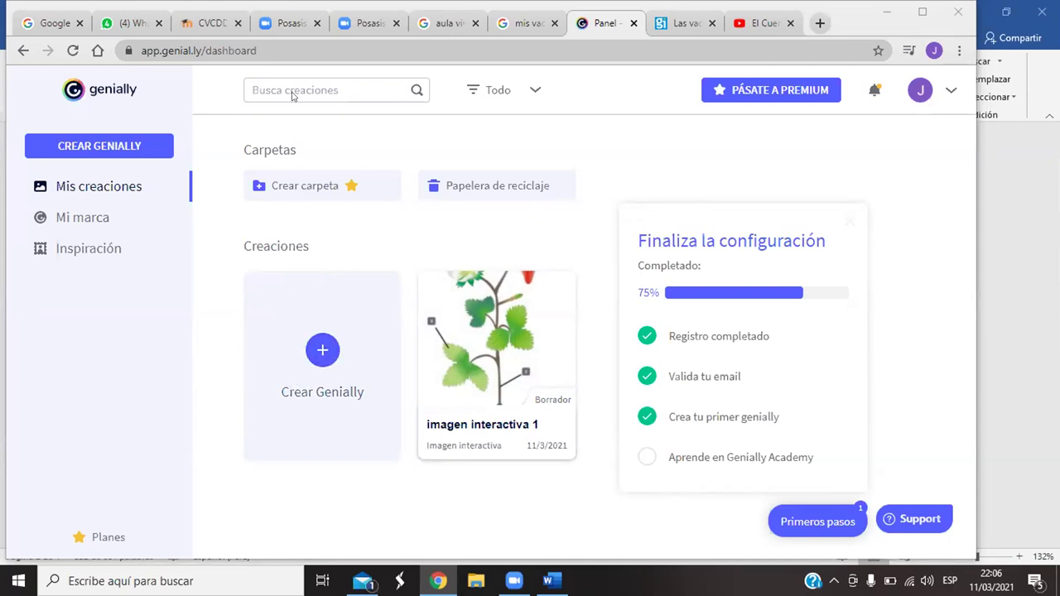
{"action": "mouse_move", "coordinate": [496, 338]}
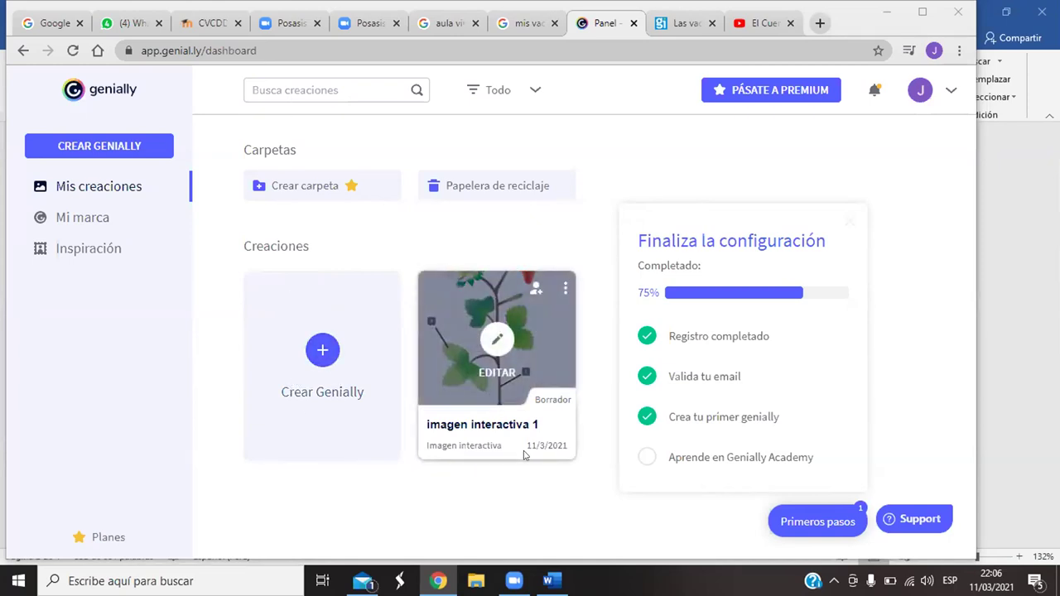
{"action": "left_click", "coordinate": [563, 293]}
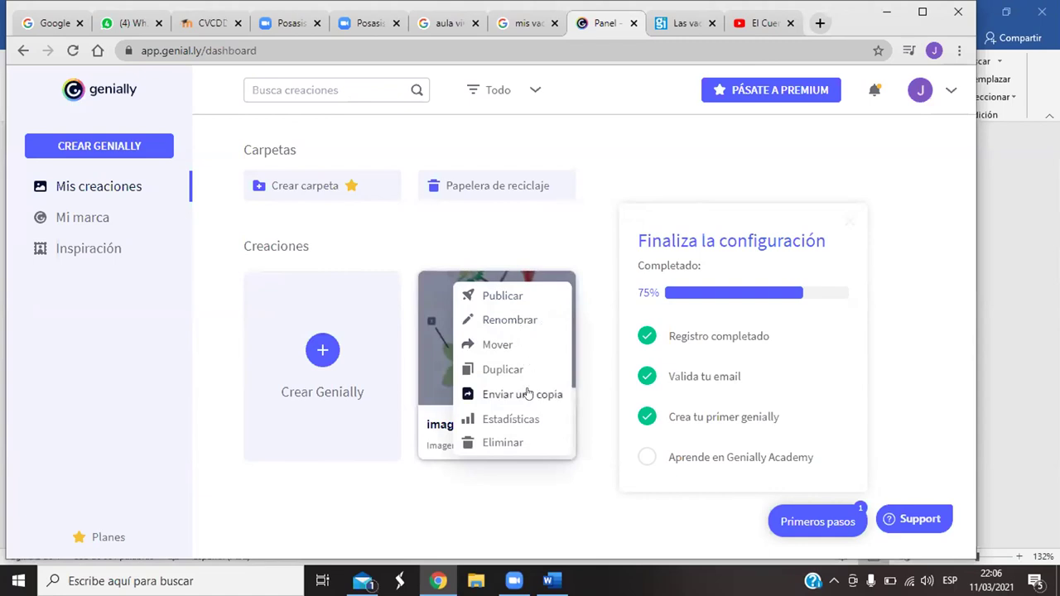
{"action": "left_click", "coordinate": [502, 369]}
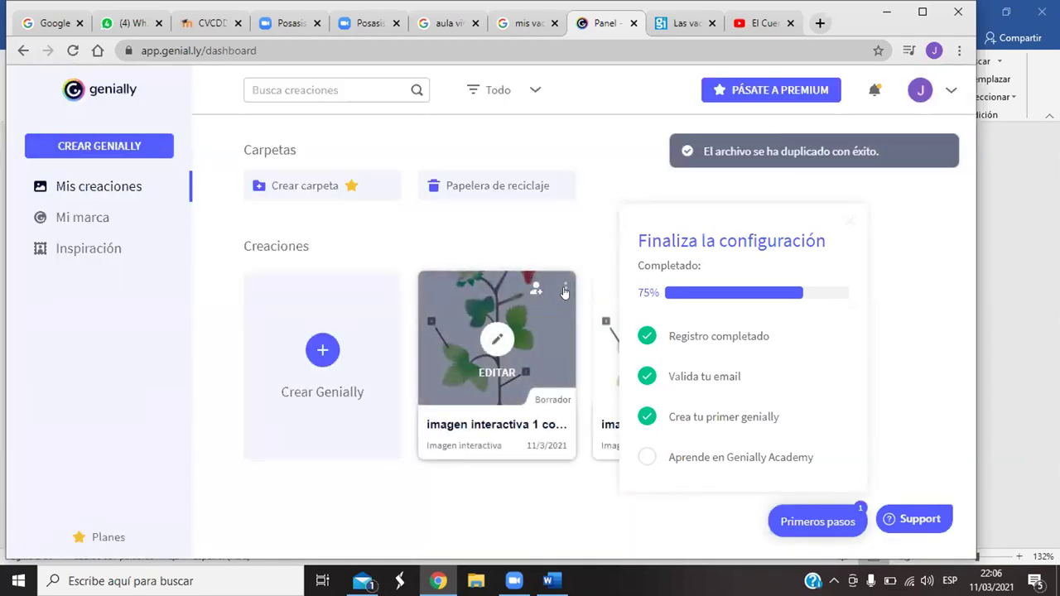
Step: Review the publishing options for "imagen interactiva 1 copia" and close them without publishing
{"action": "left_click", "coordinate": [564, 292]}
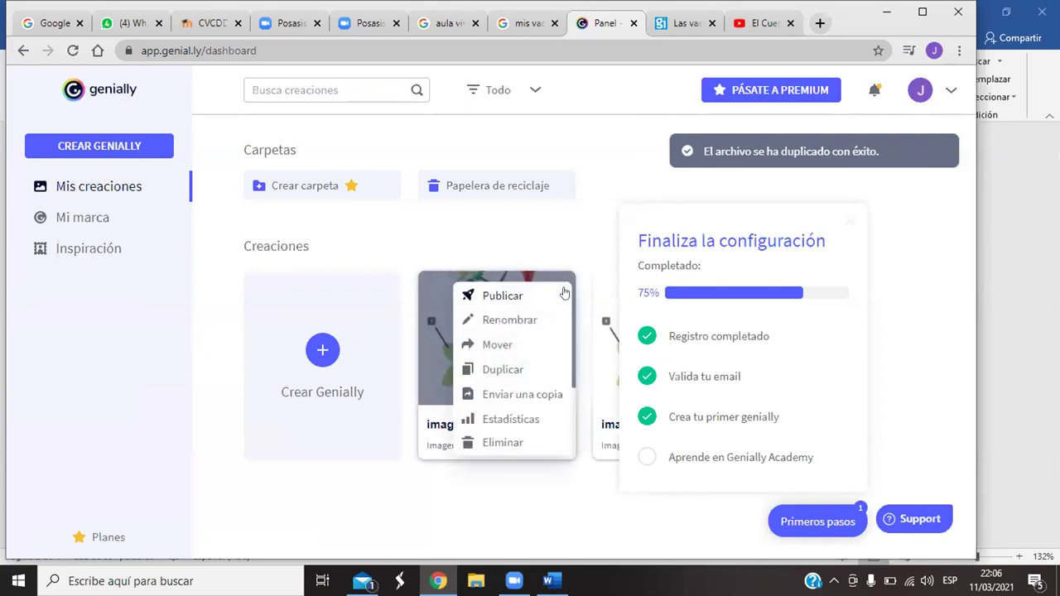
{"action": "left_click", "coordinate": [502, 296]}
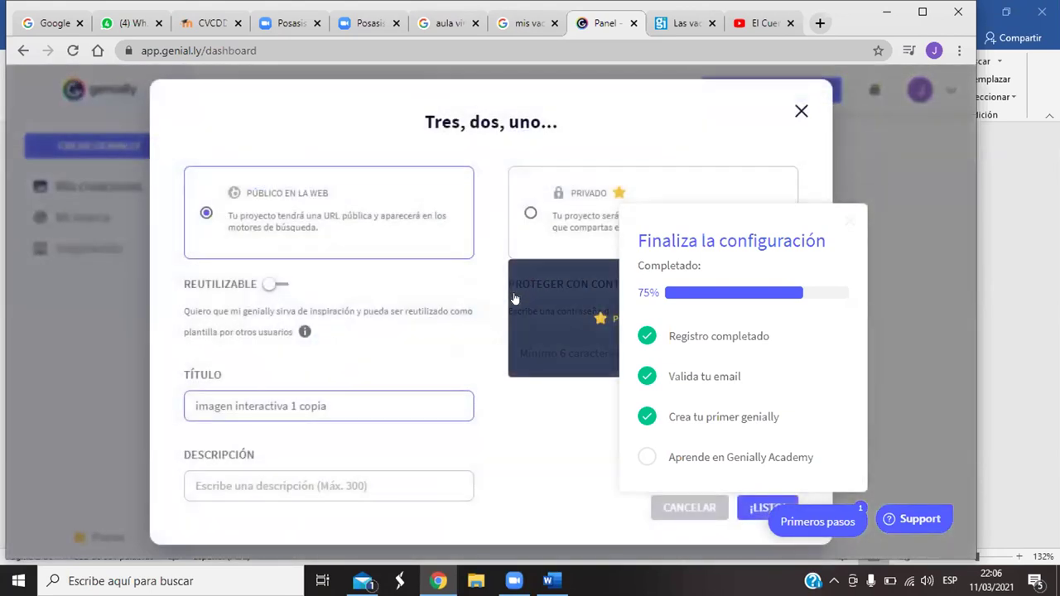
{"action": "left_click_drag", "start_coordinate": [793, 229], "coordinate": [497, 371]}
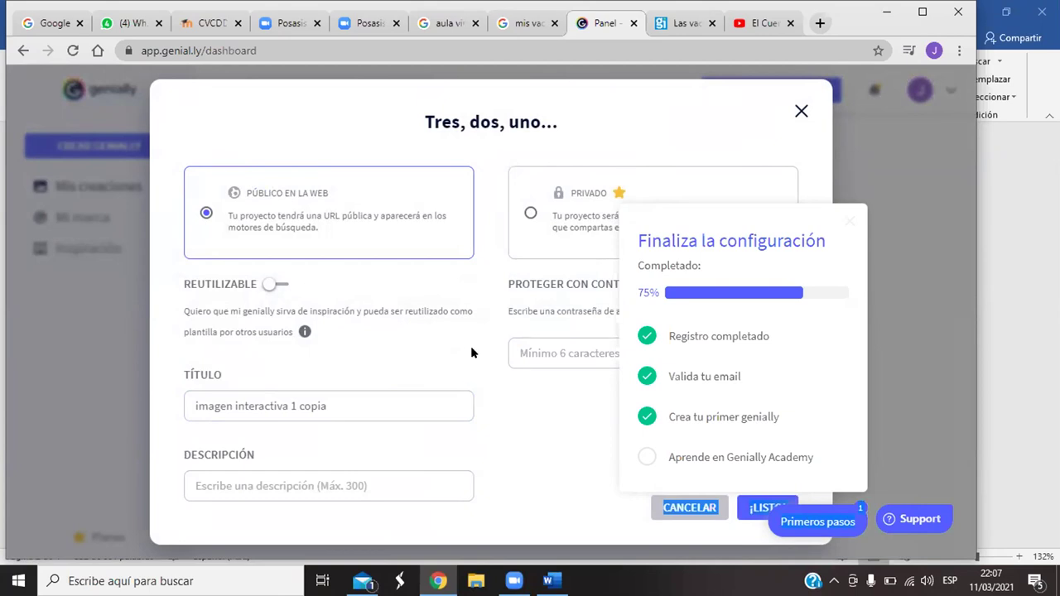
{"action": "left_click", "coordinate": [800, 113]}
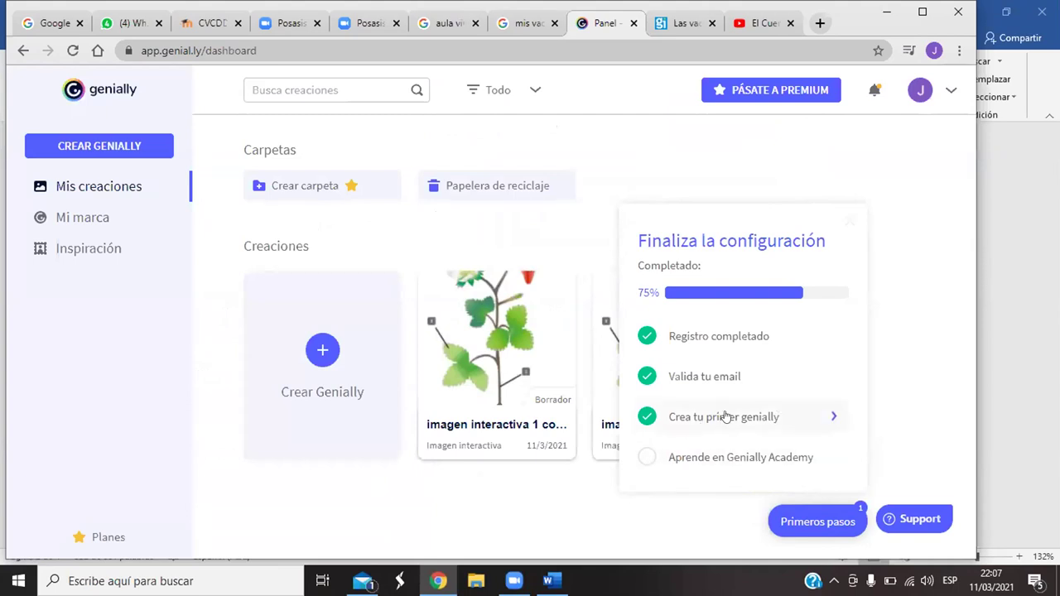
Step: Dismiss the browser's page options and open the original plant image, beside its copy, in the editor
{"action": "right_click", "coordinate": [606, 367]}
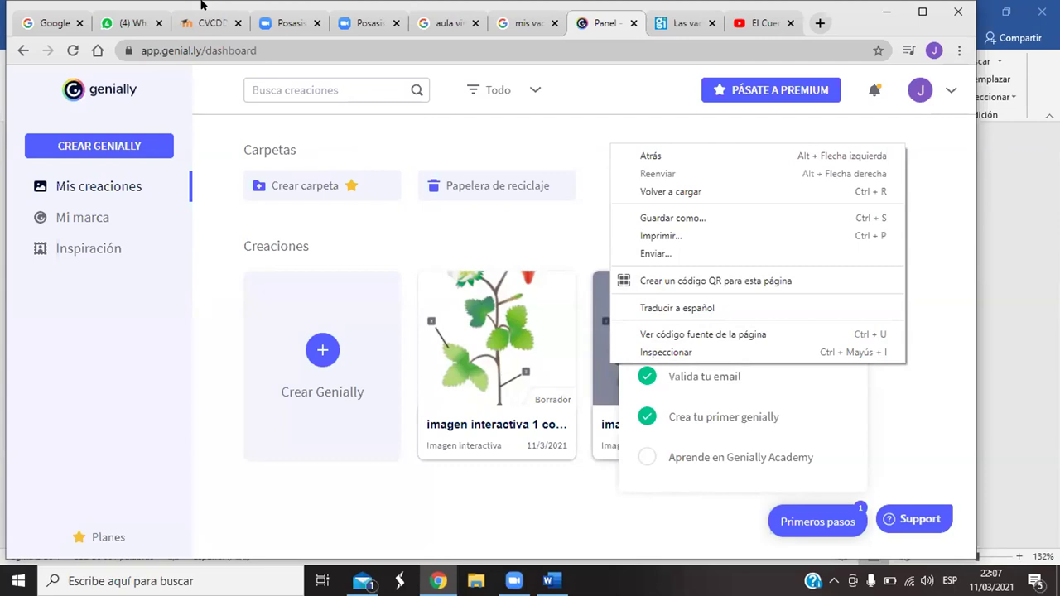
{"action": "left_click", "coordinate": [251, 22]}
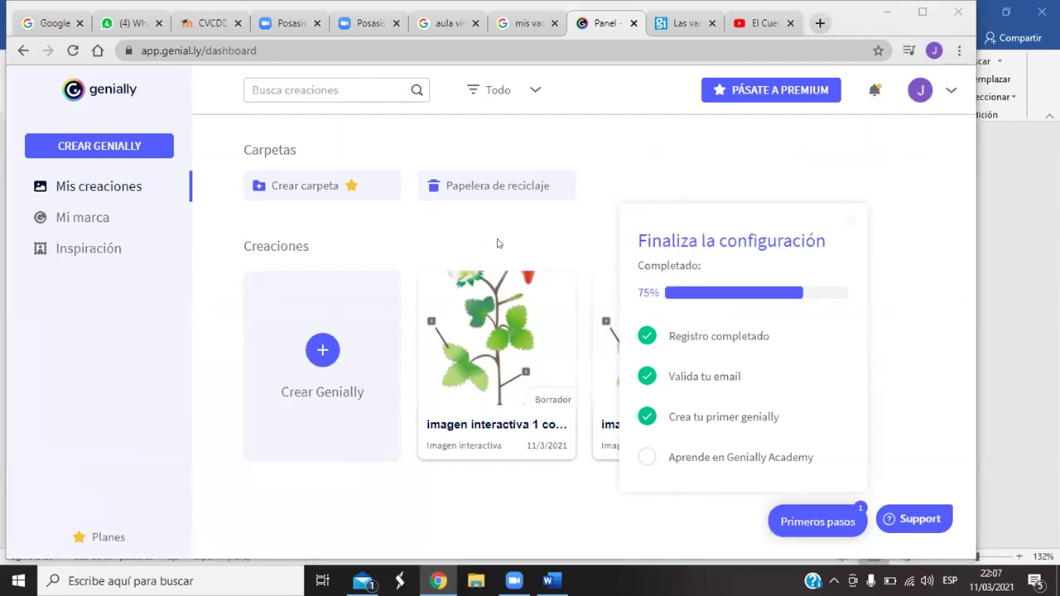
{"action": "mouse_move", "coordinate": [488, 332]}
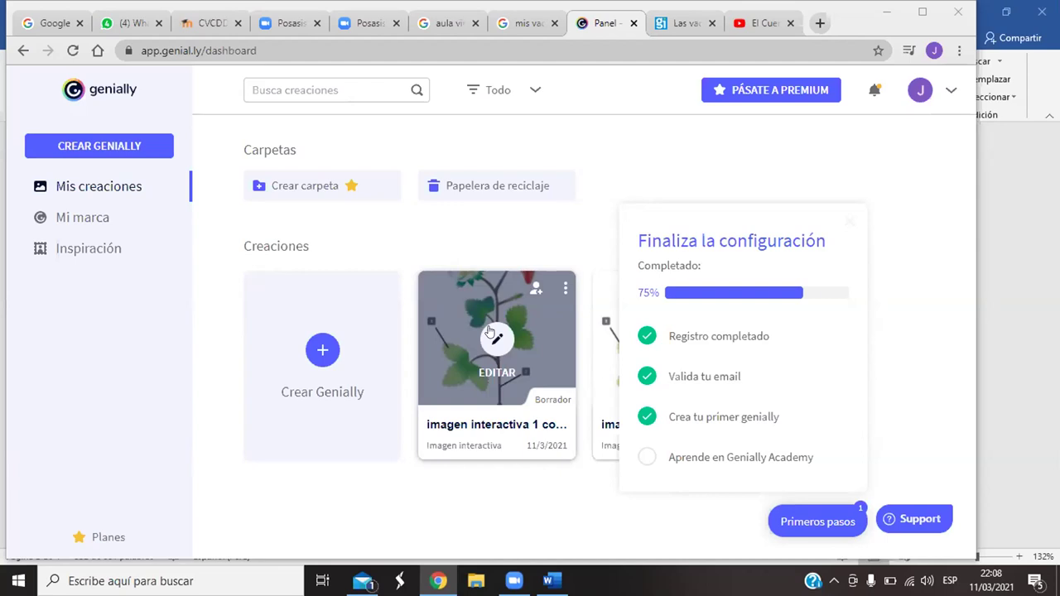
{"action": "left_click", "coordinate": [592, 356]}
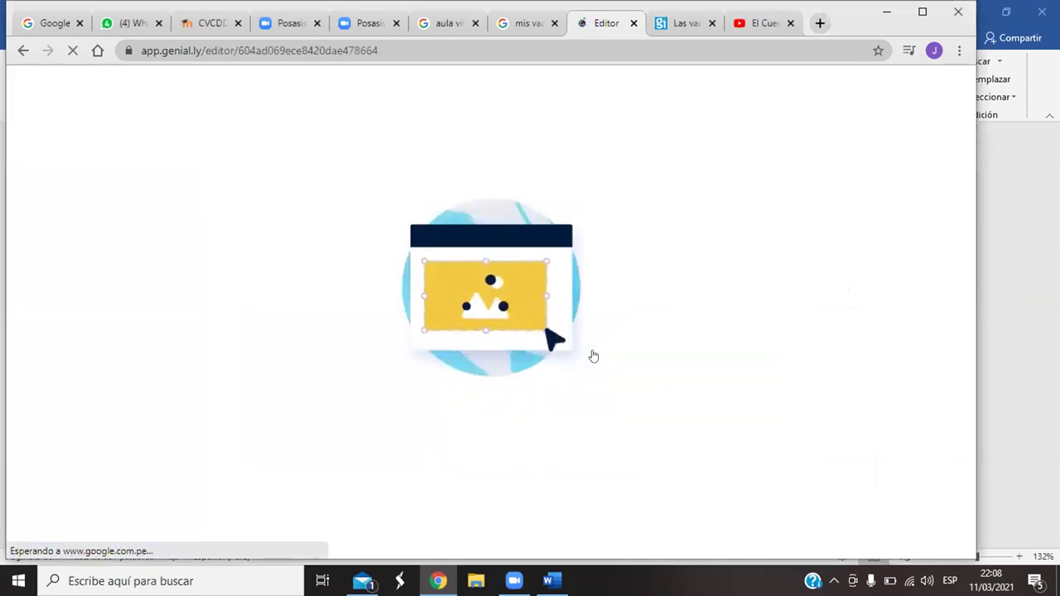